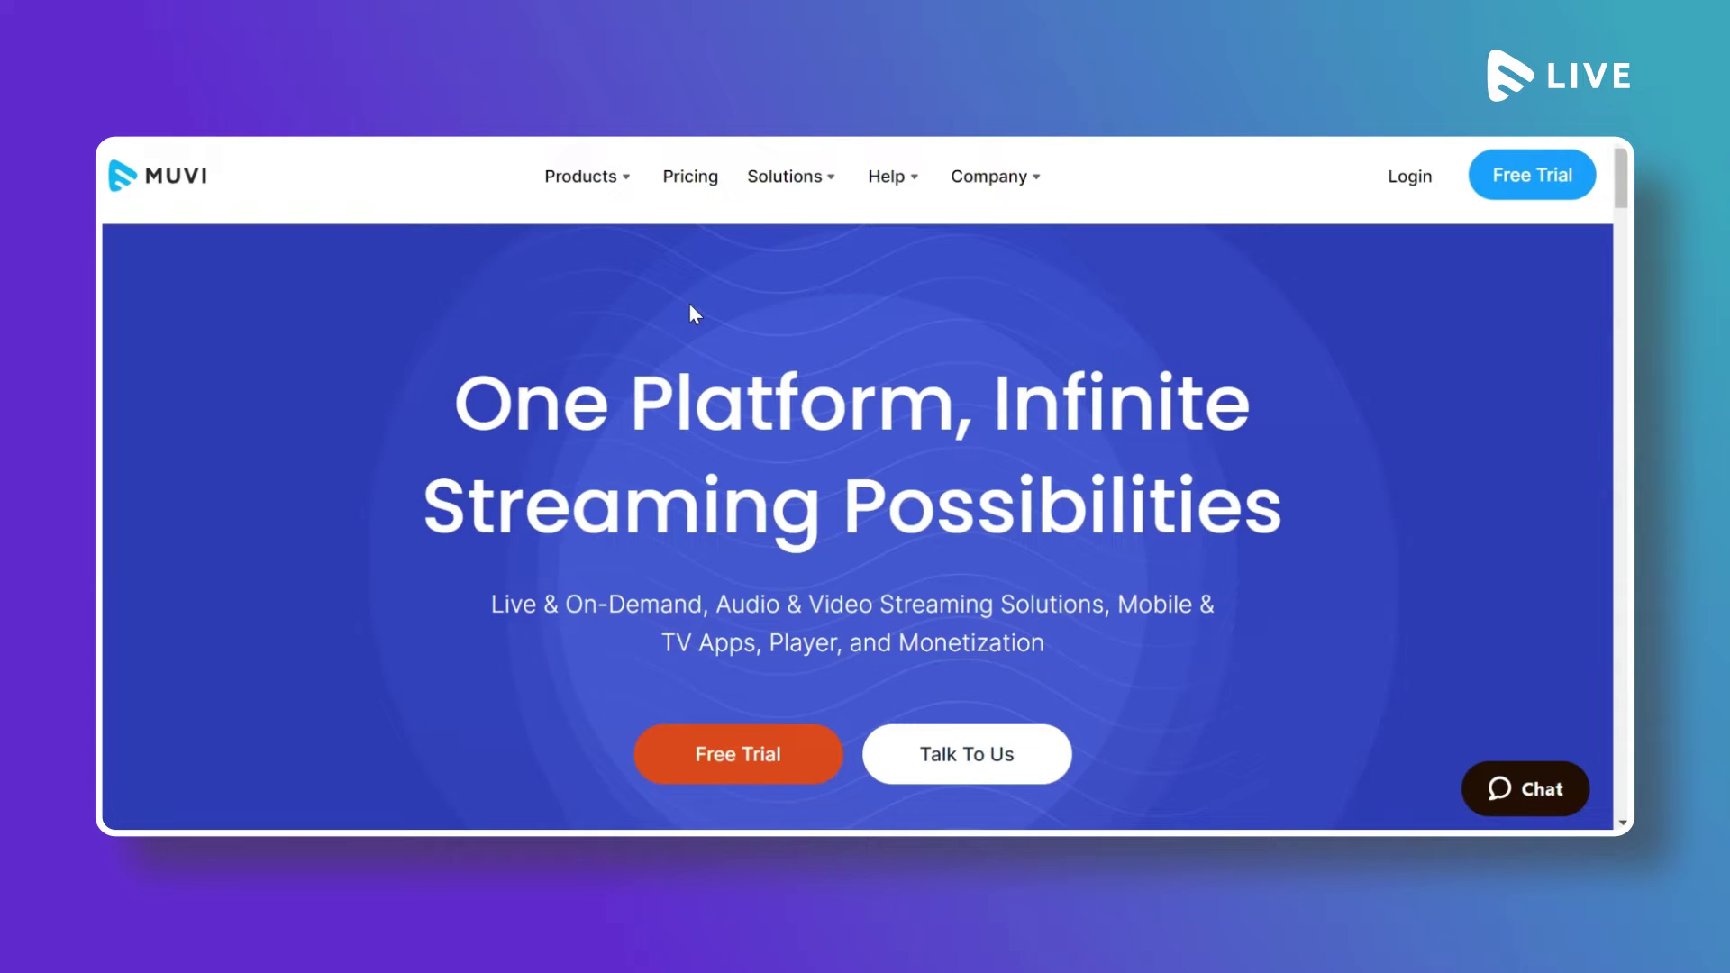
- Open the Muvi Live product page and submit the free-trial signup details
mouse_move(592, 193)
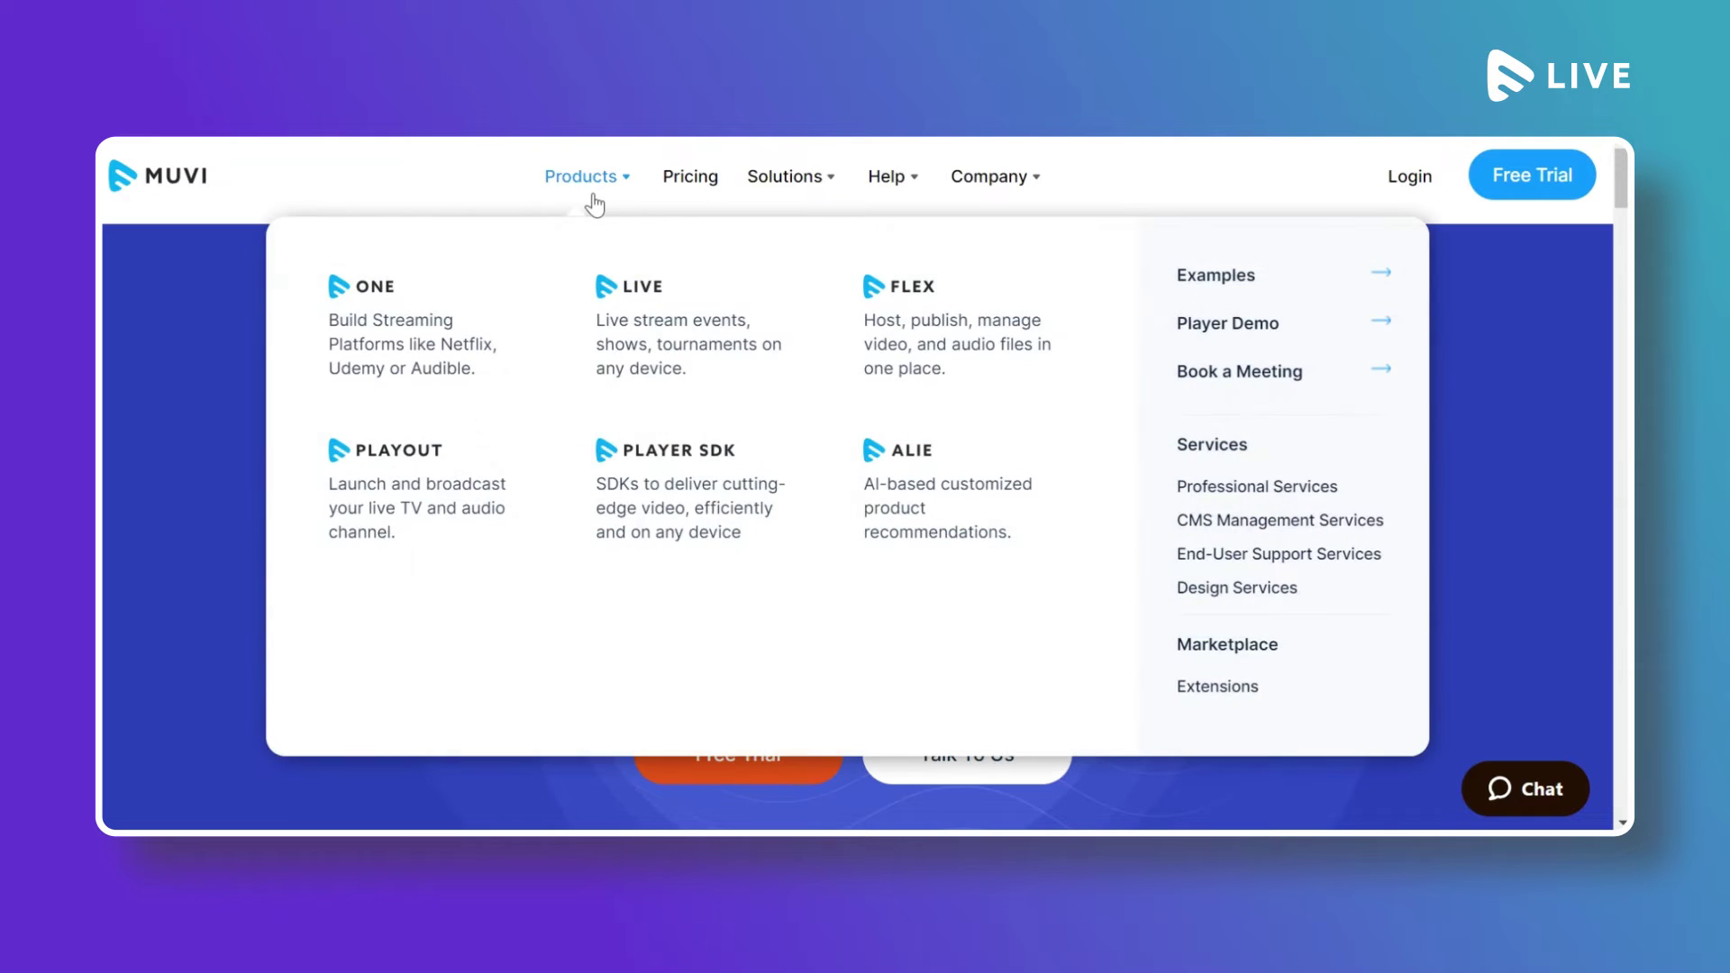
click(664, 310)
scroll(494, 490, down, 1)
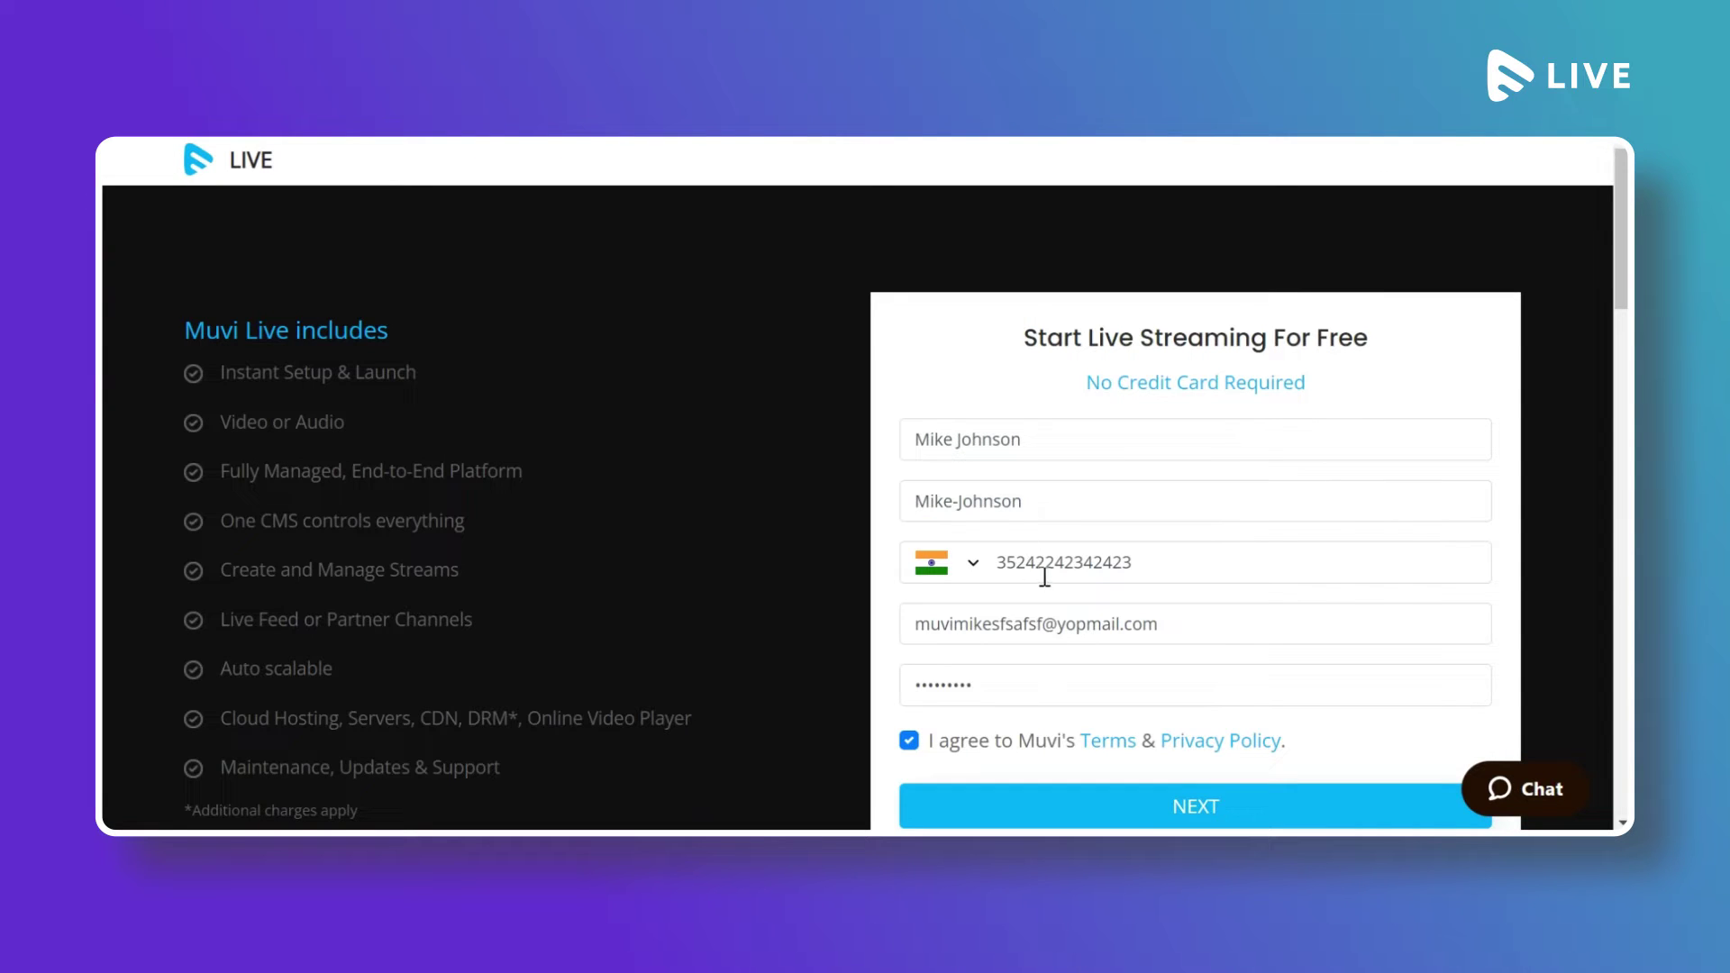
scroll(1013, 645, down, 1)
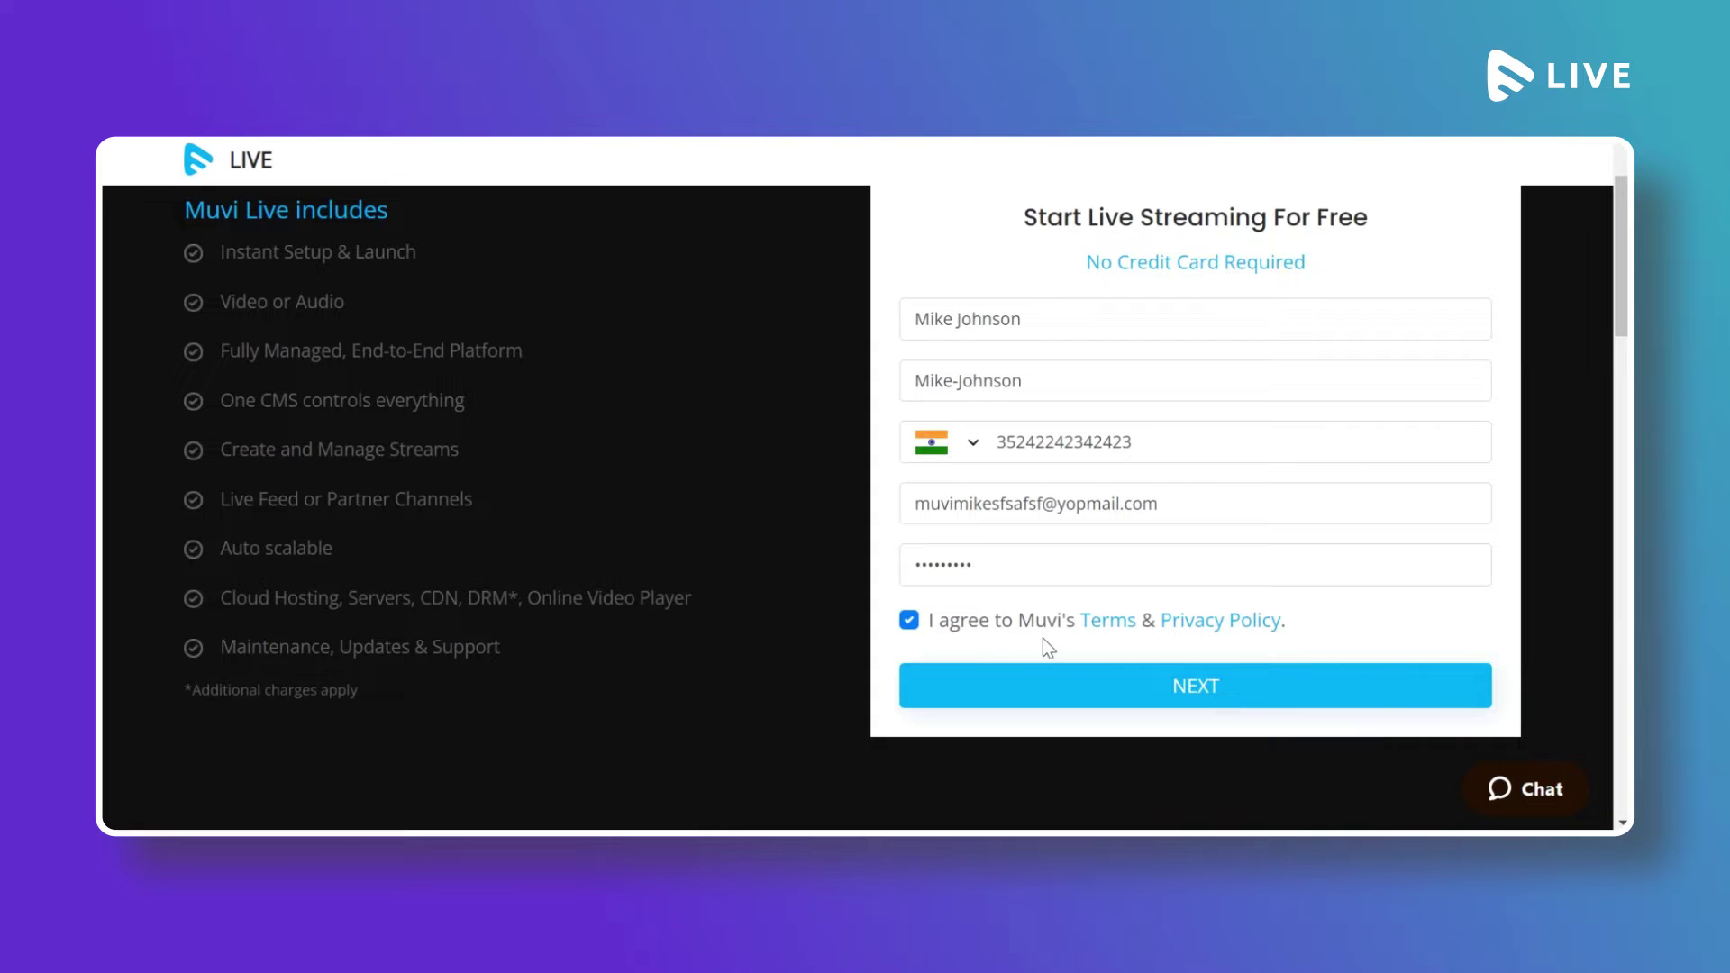
click(1217, 688)
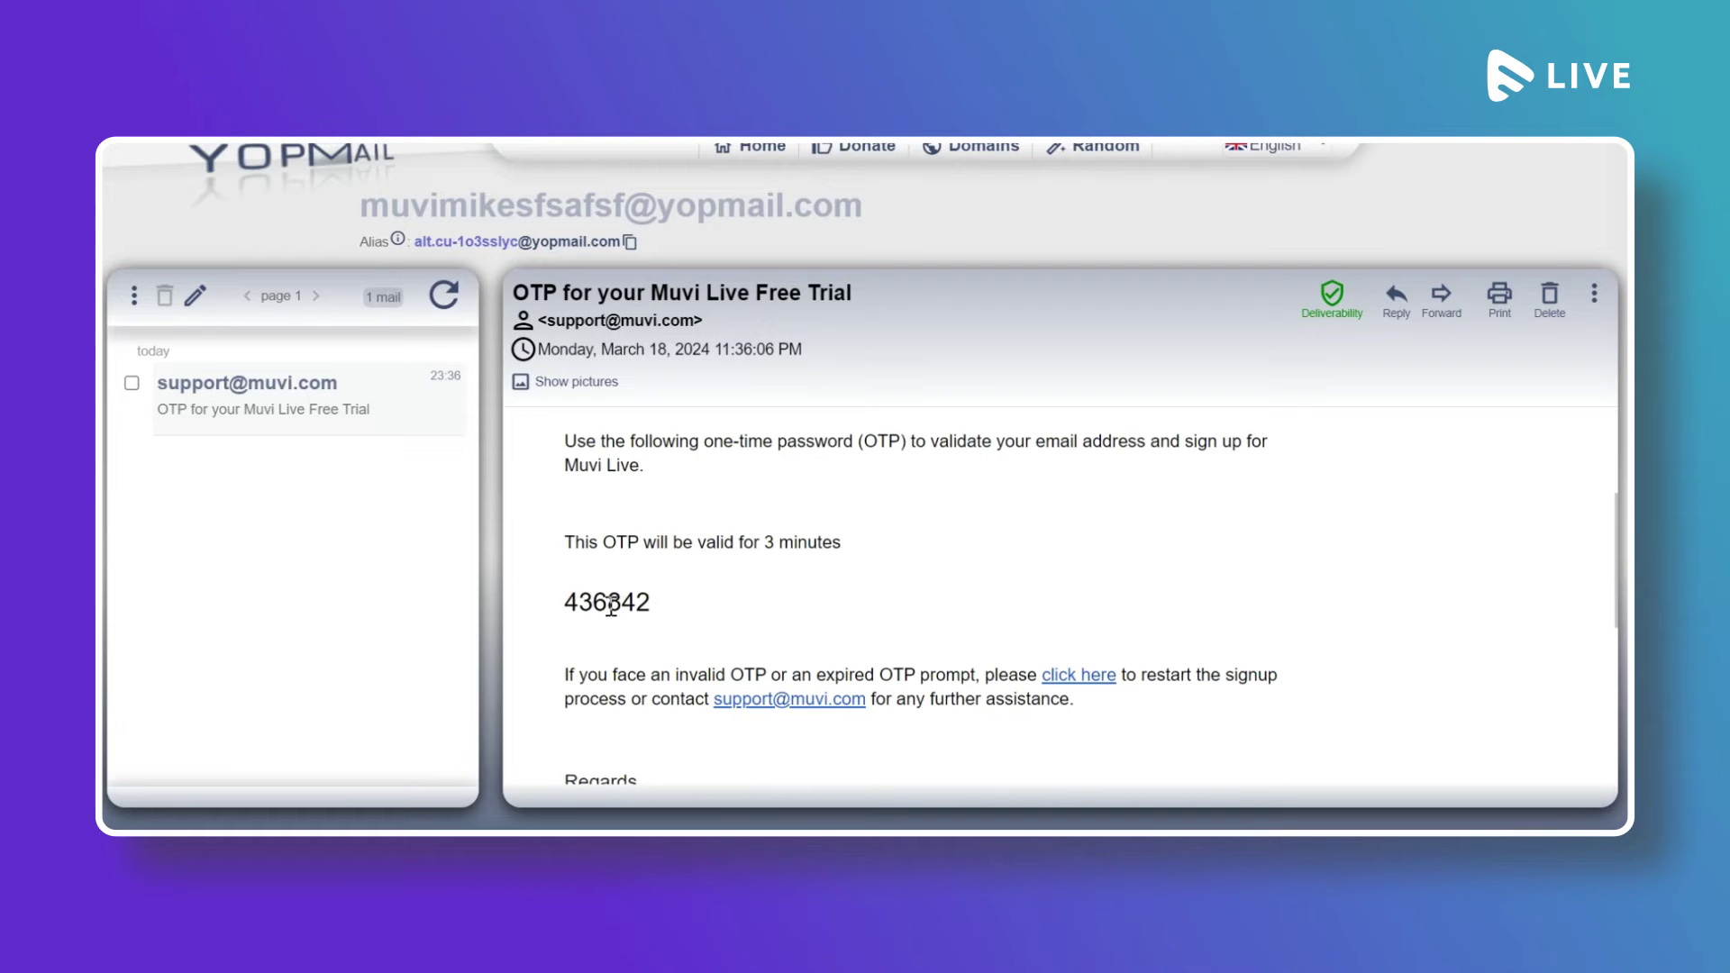
- Copy the one-time passcode from the Yopmail verification email into the clipboard for the Enter OTP field
double_click(611, 604)
right_click(612, 605)
click(672, 358)
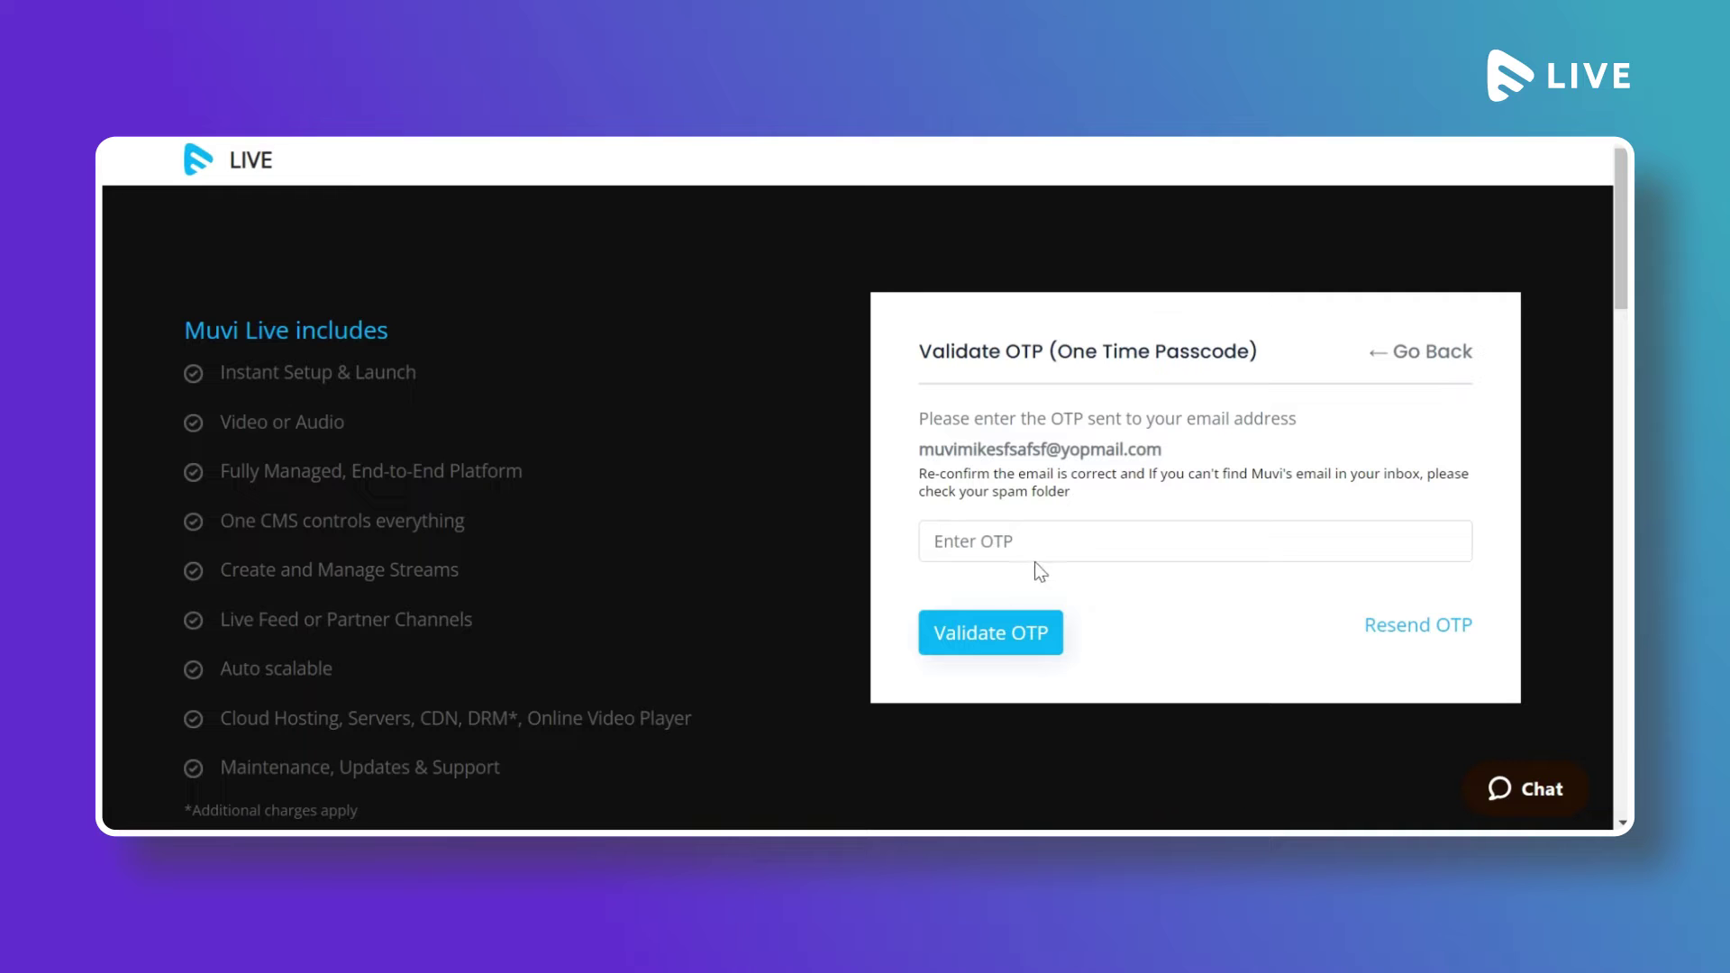
click(1039, 540)
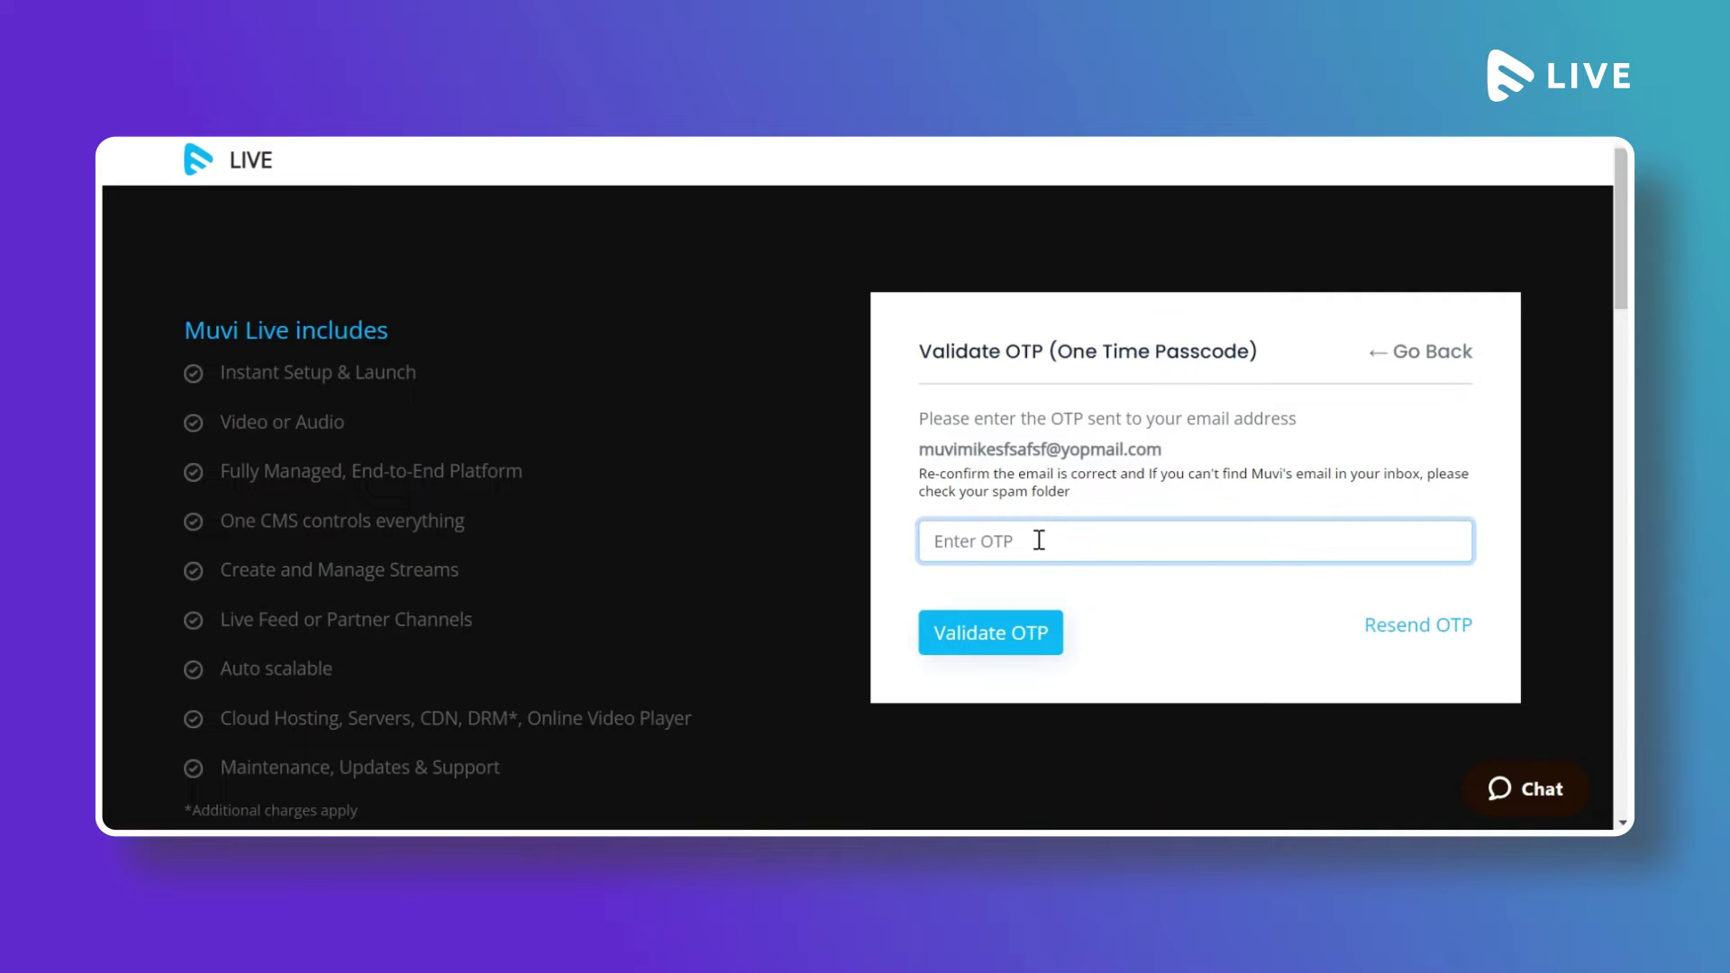
- Paste the copied passcode and validate it to finish creating the account
key(ctrl+v)
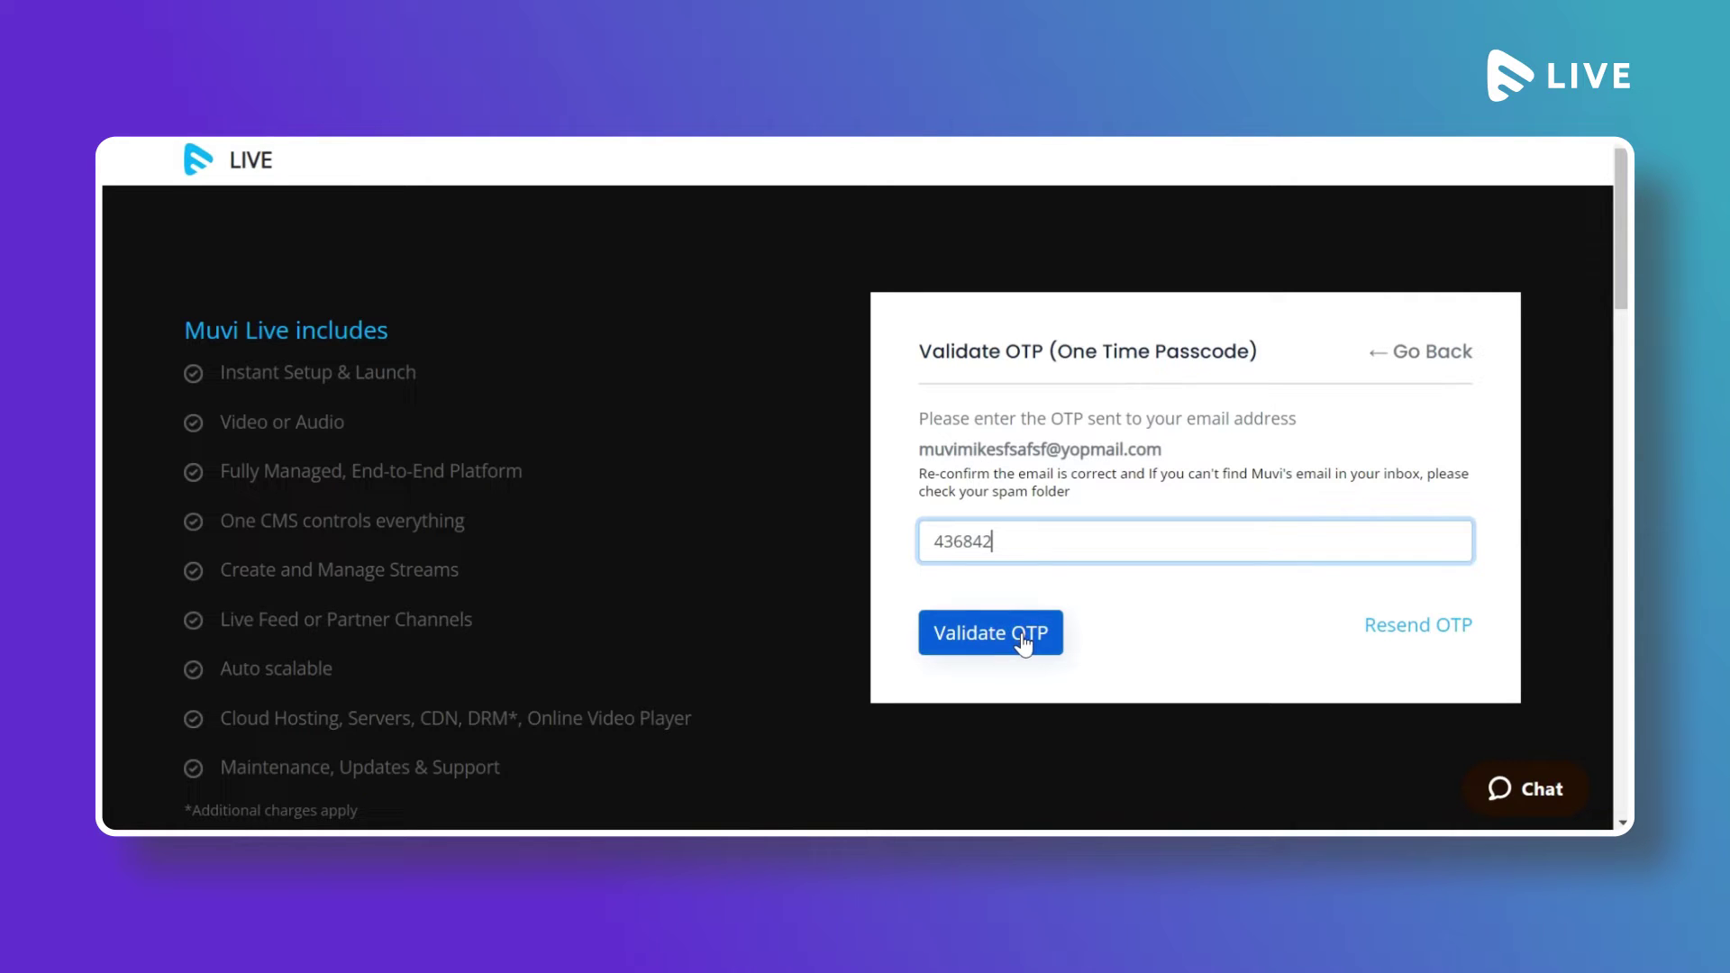
click(1024, 640)
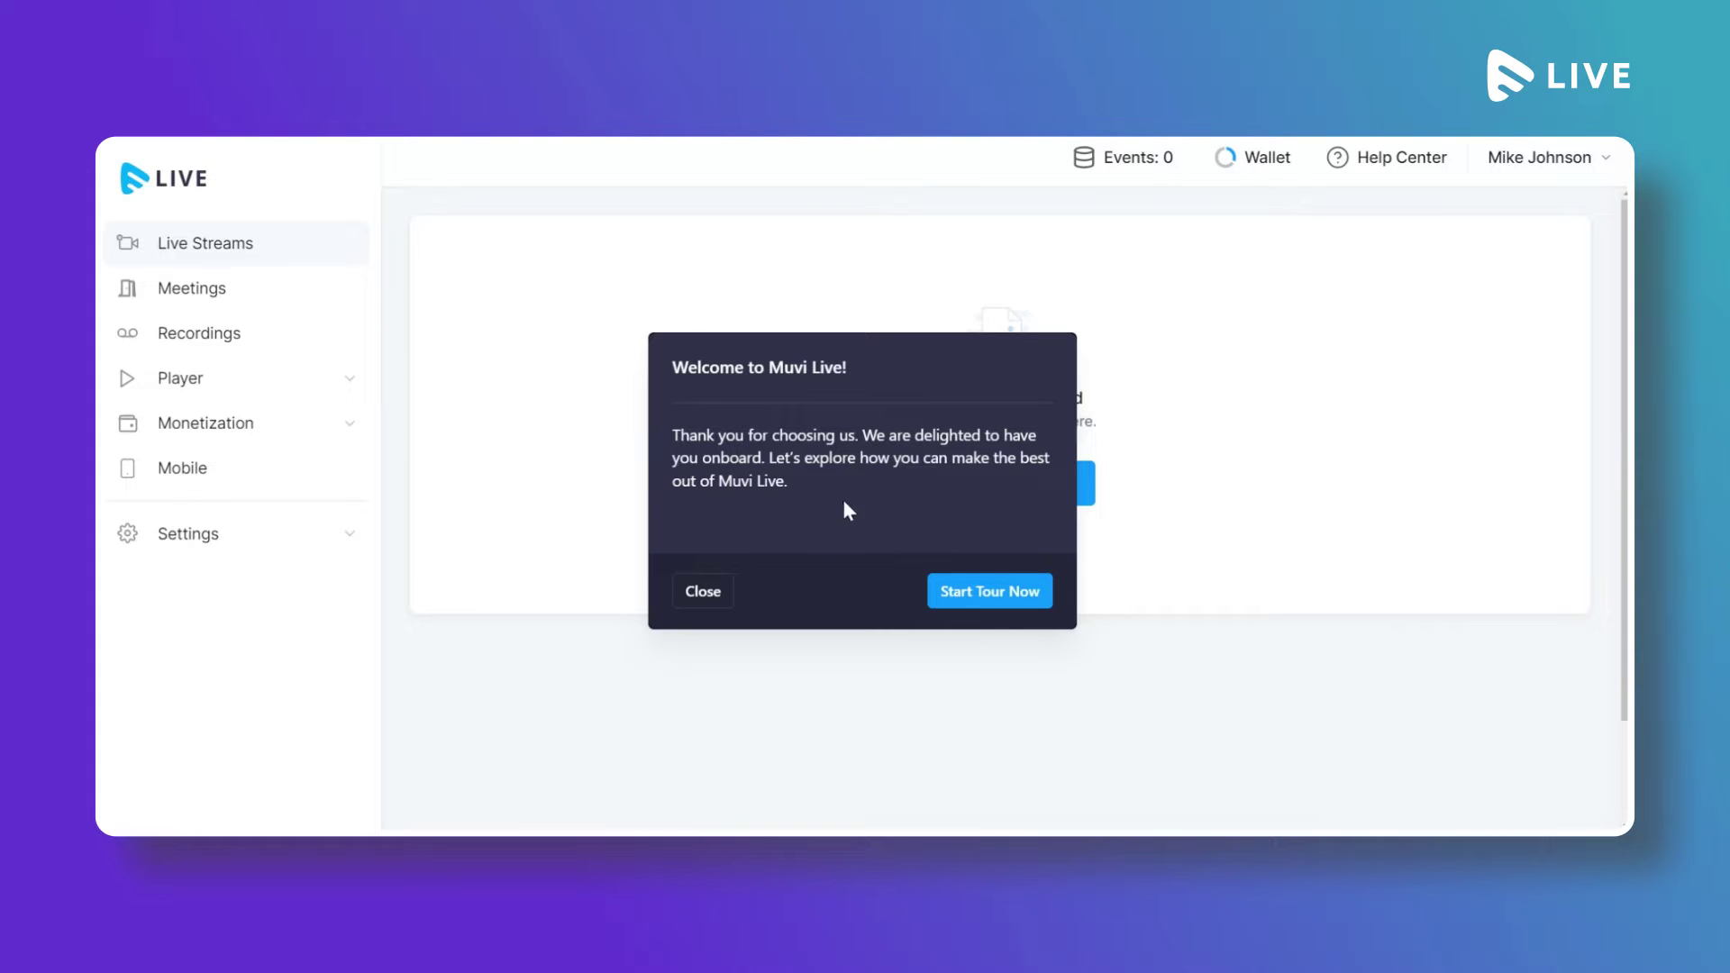
- Step through all four product-tour stages, from Start Tour Now to End Tour
click(960, 591)
click(774, 488)
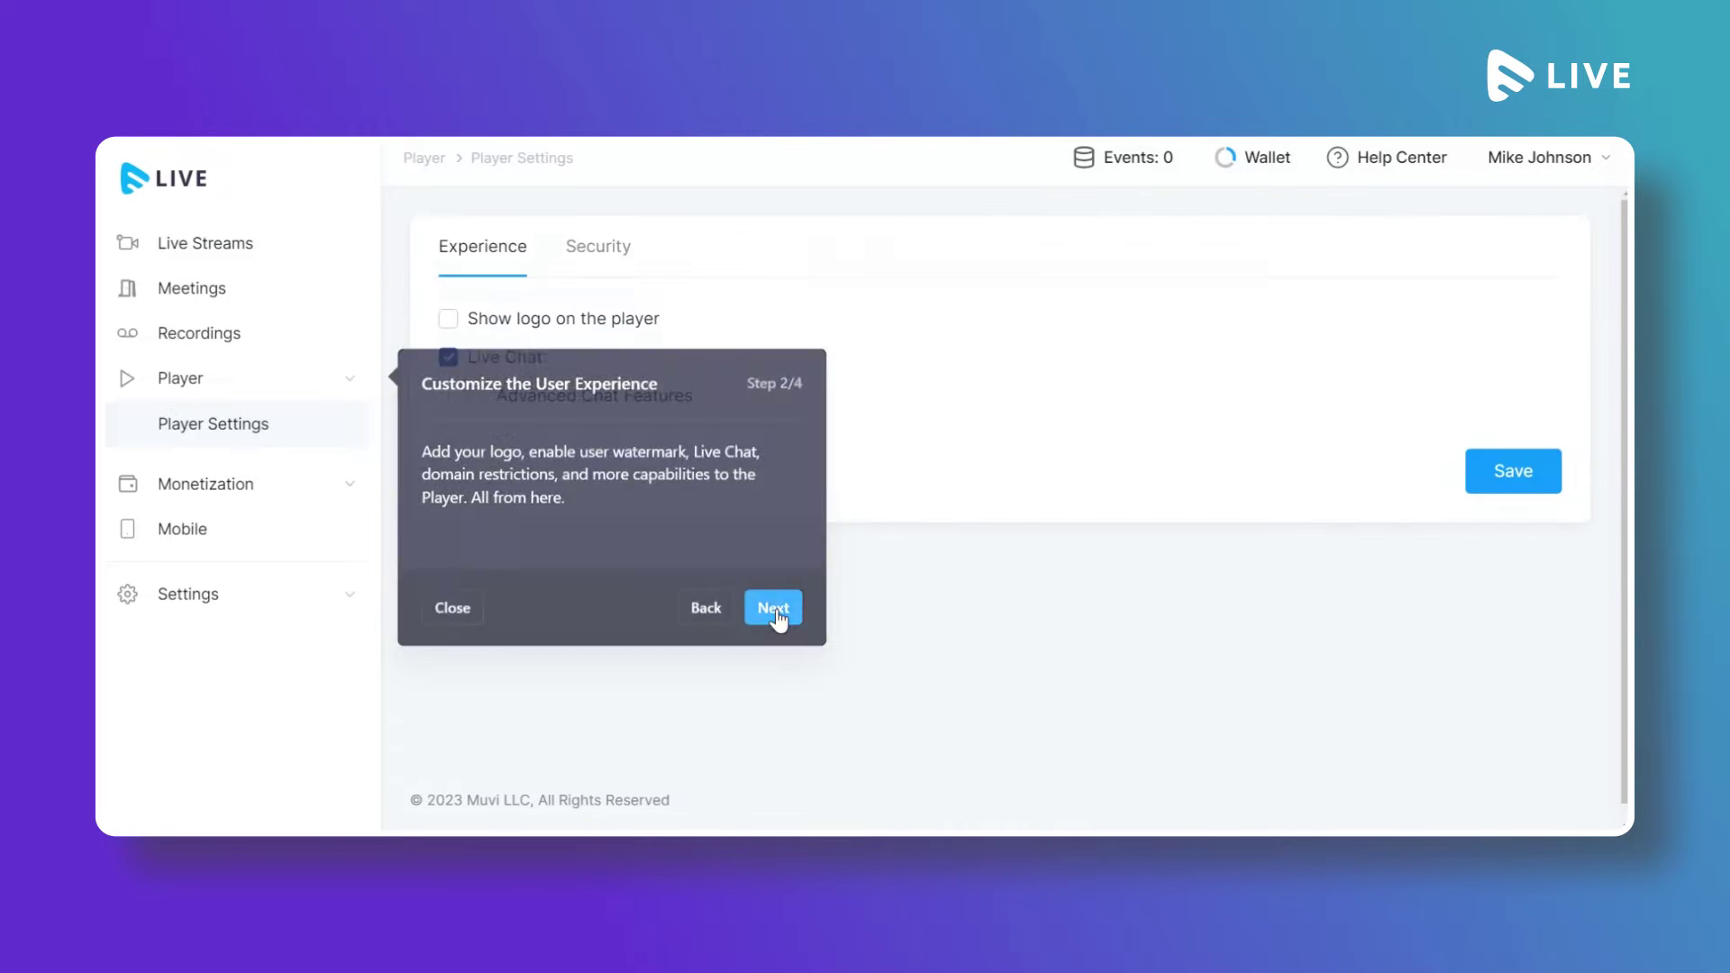
click(786, 595)
click(781, 699)
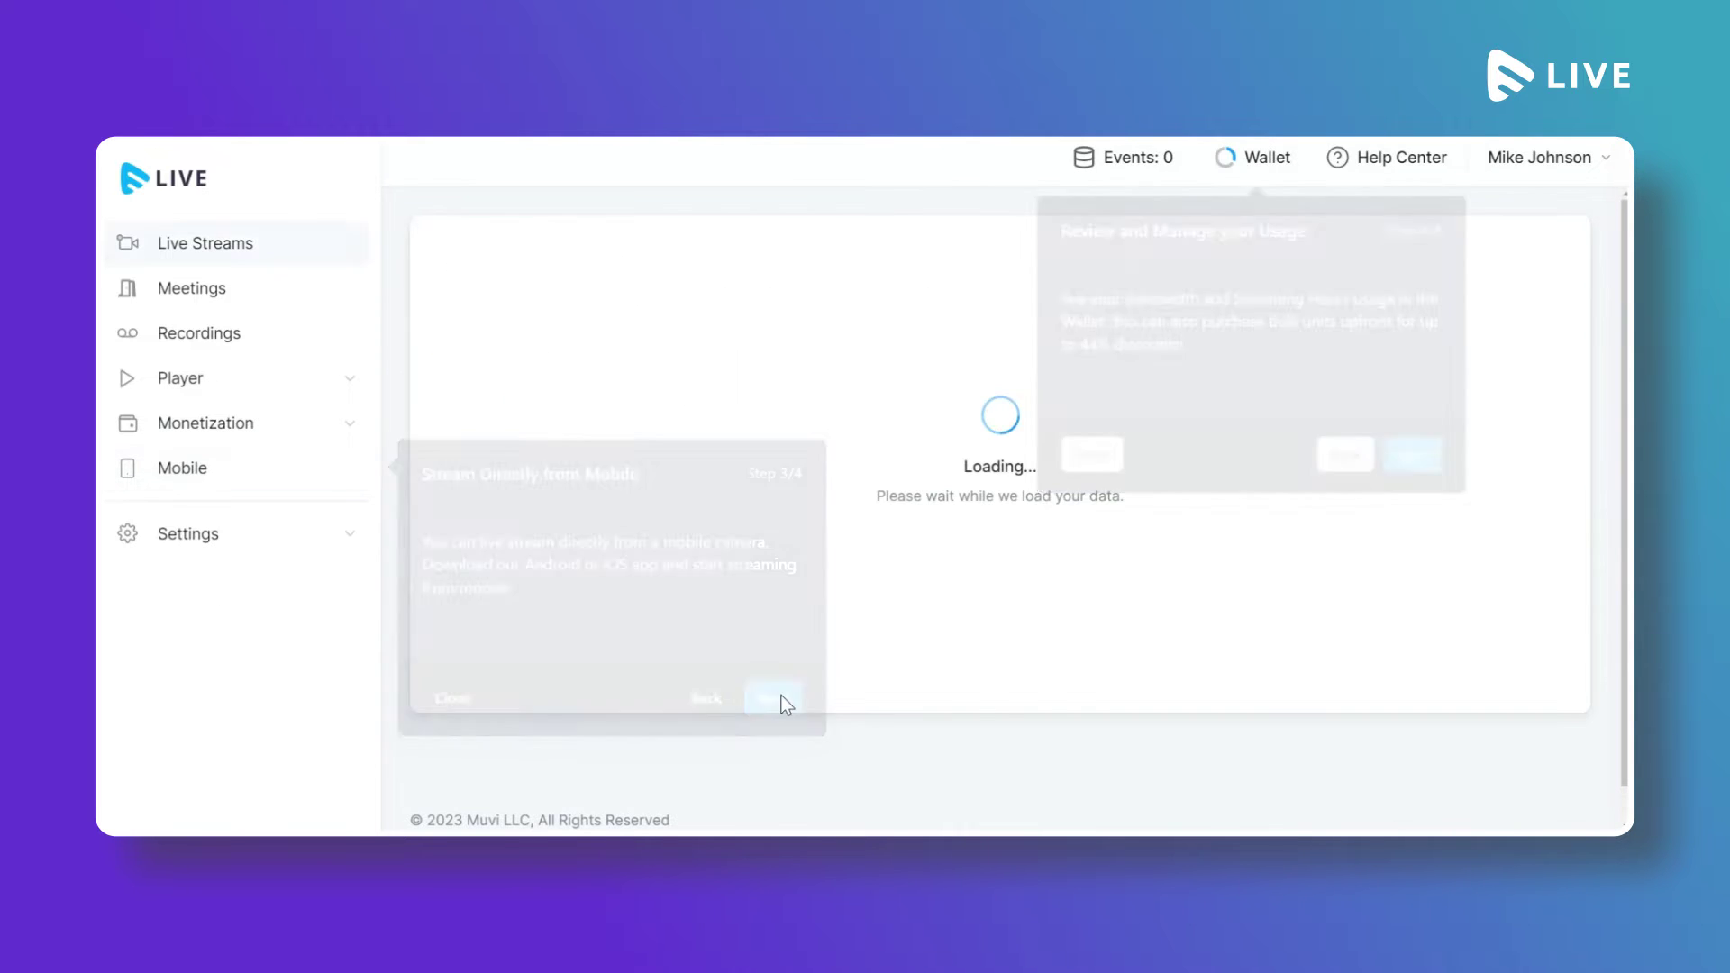
click(1409, 458)
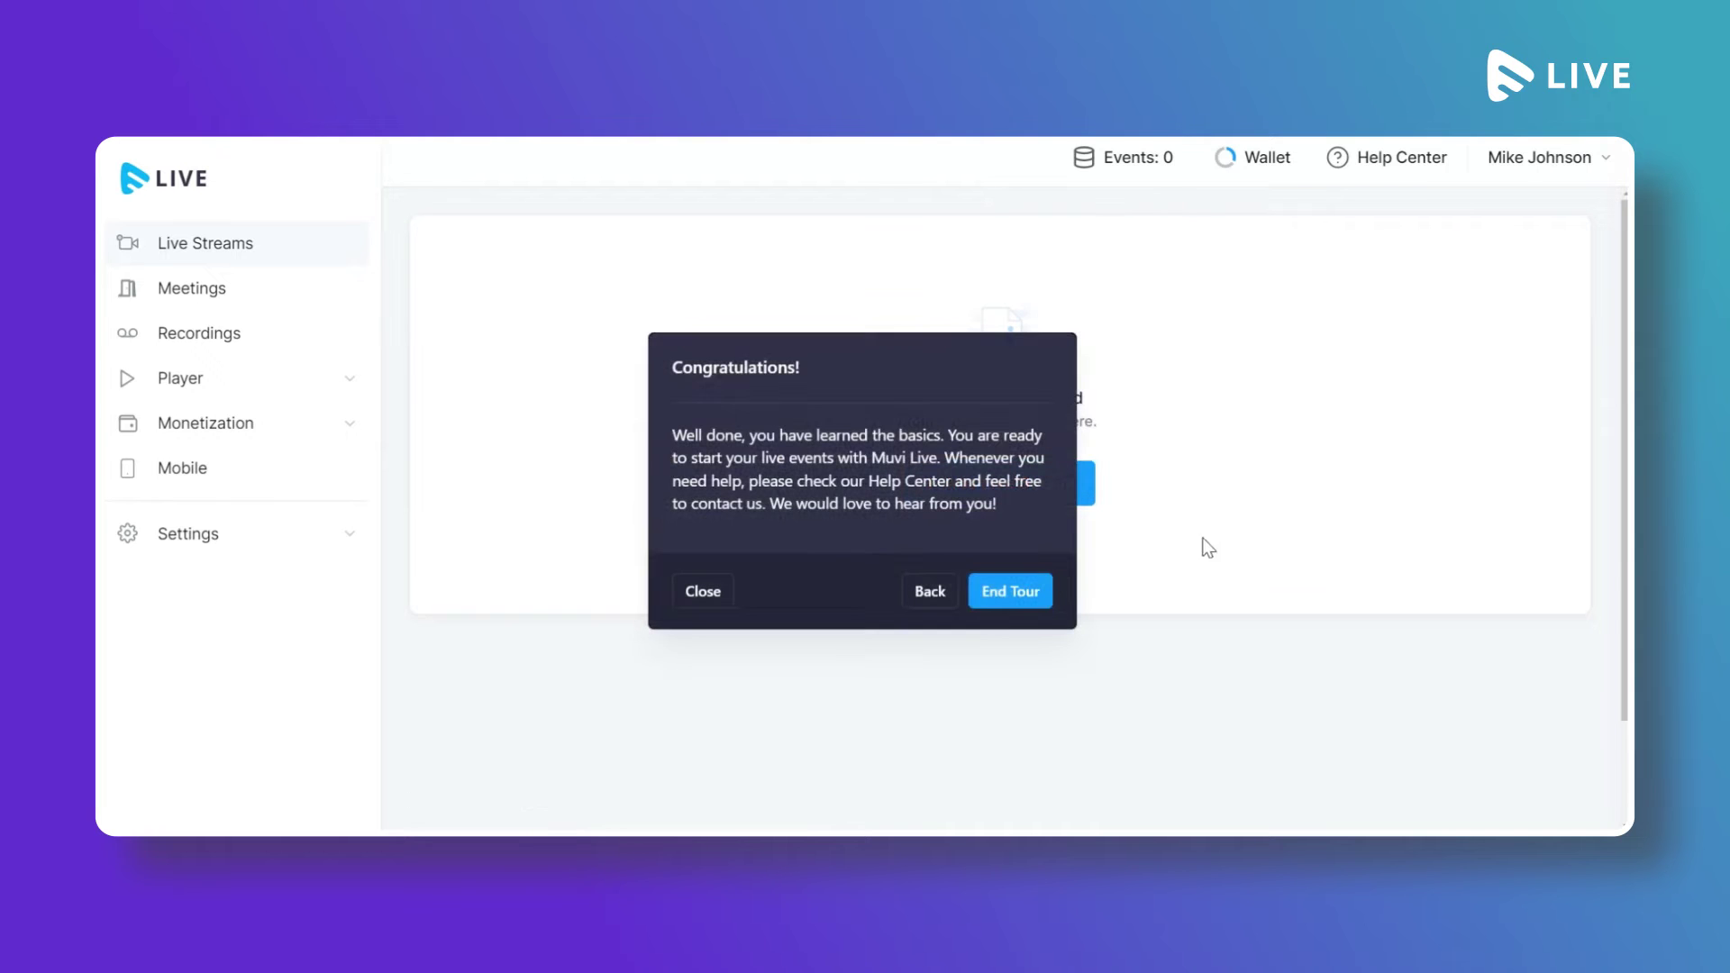
click(1024, 595)
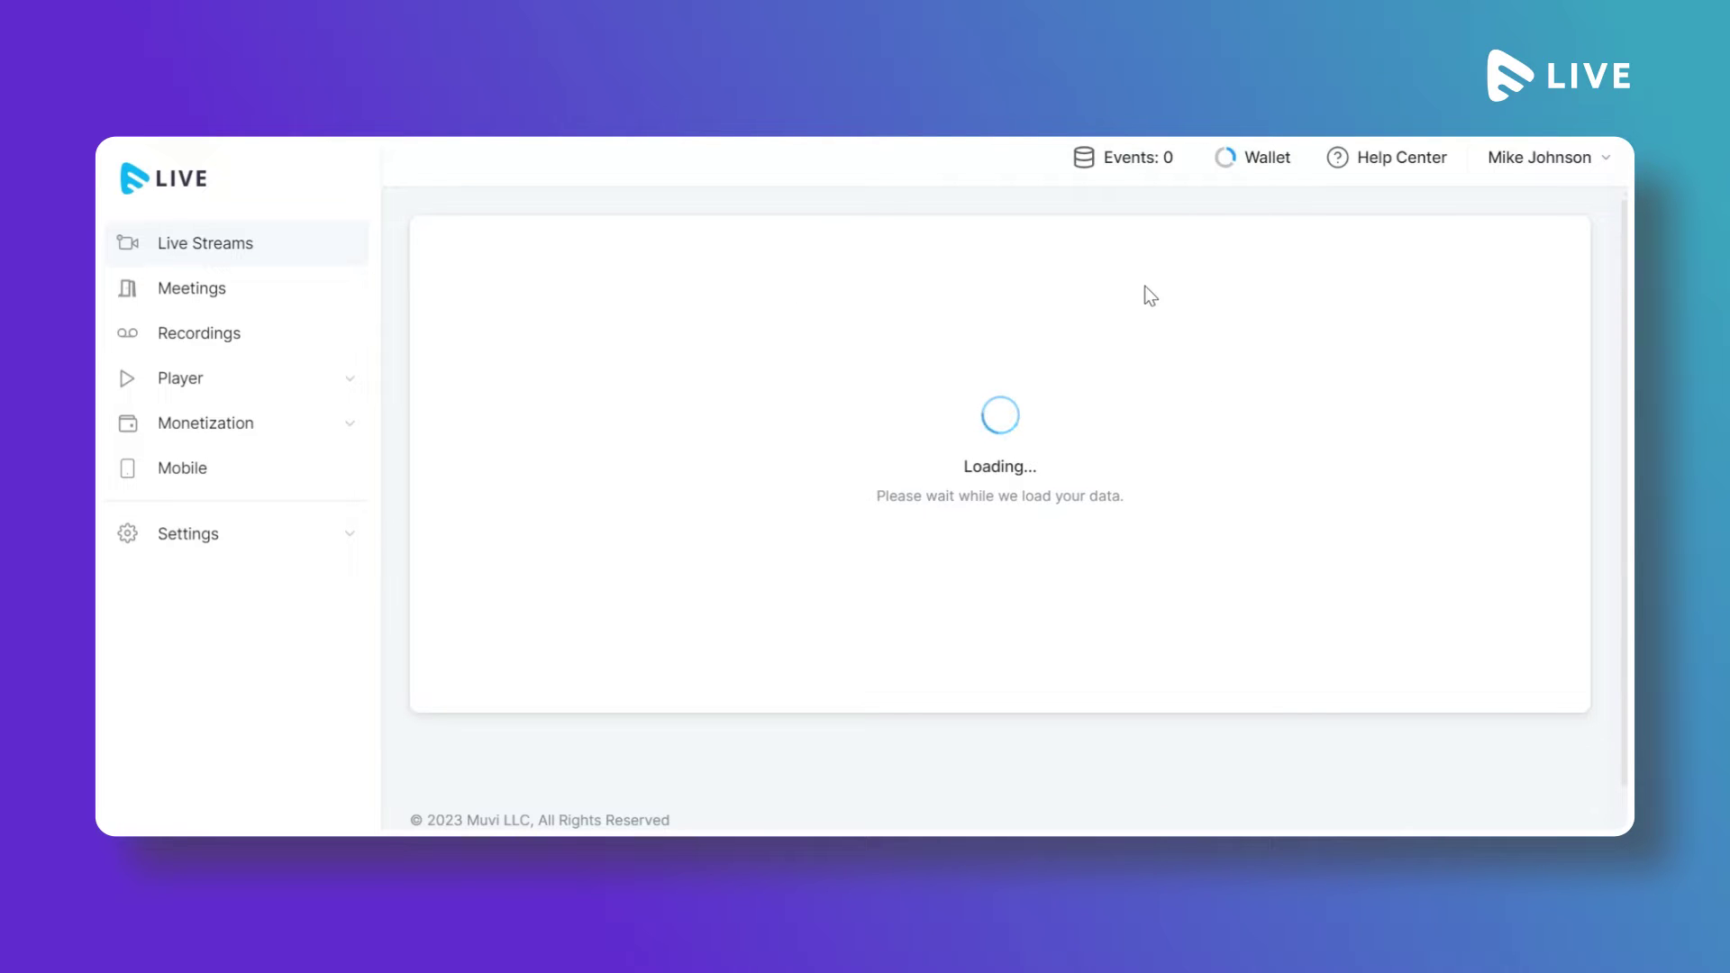
click(1263, 165)
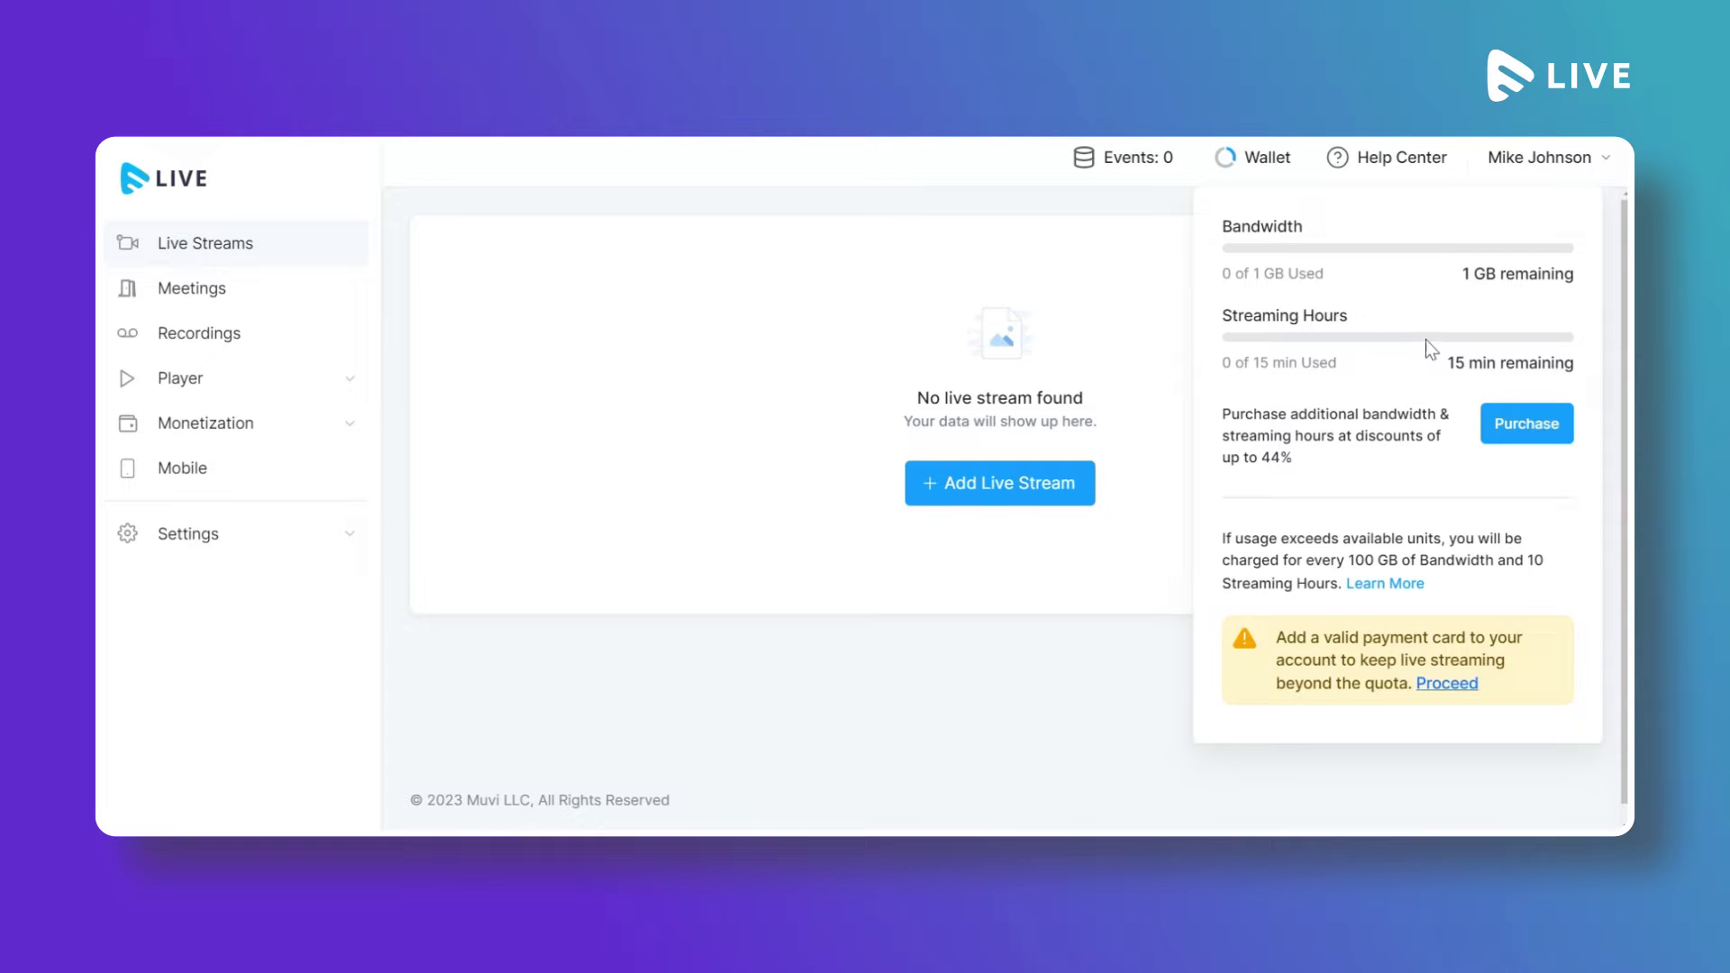
click(1524, 434)
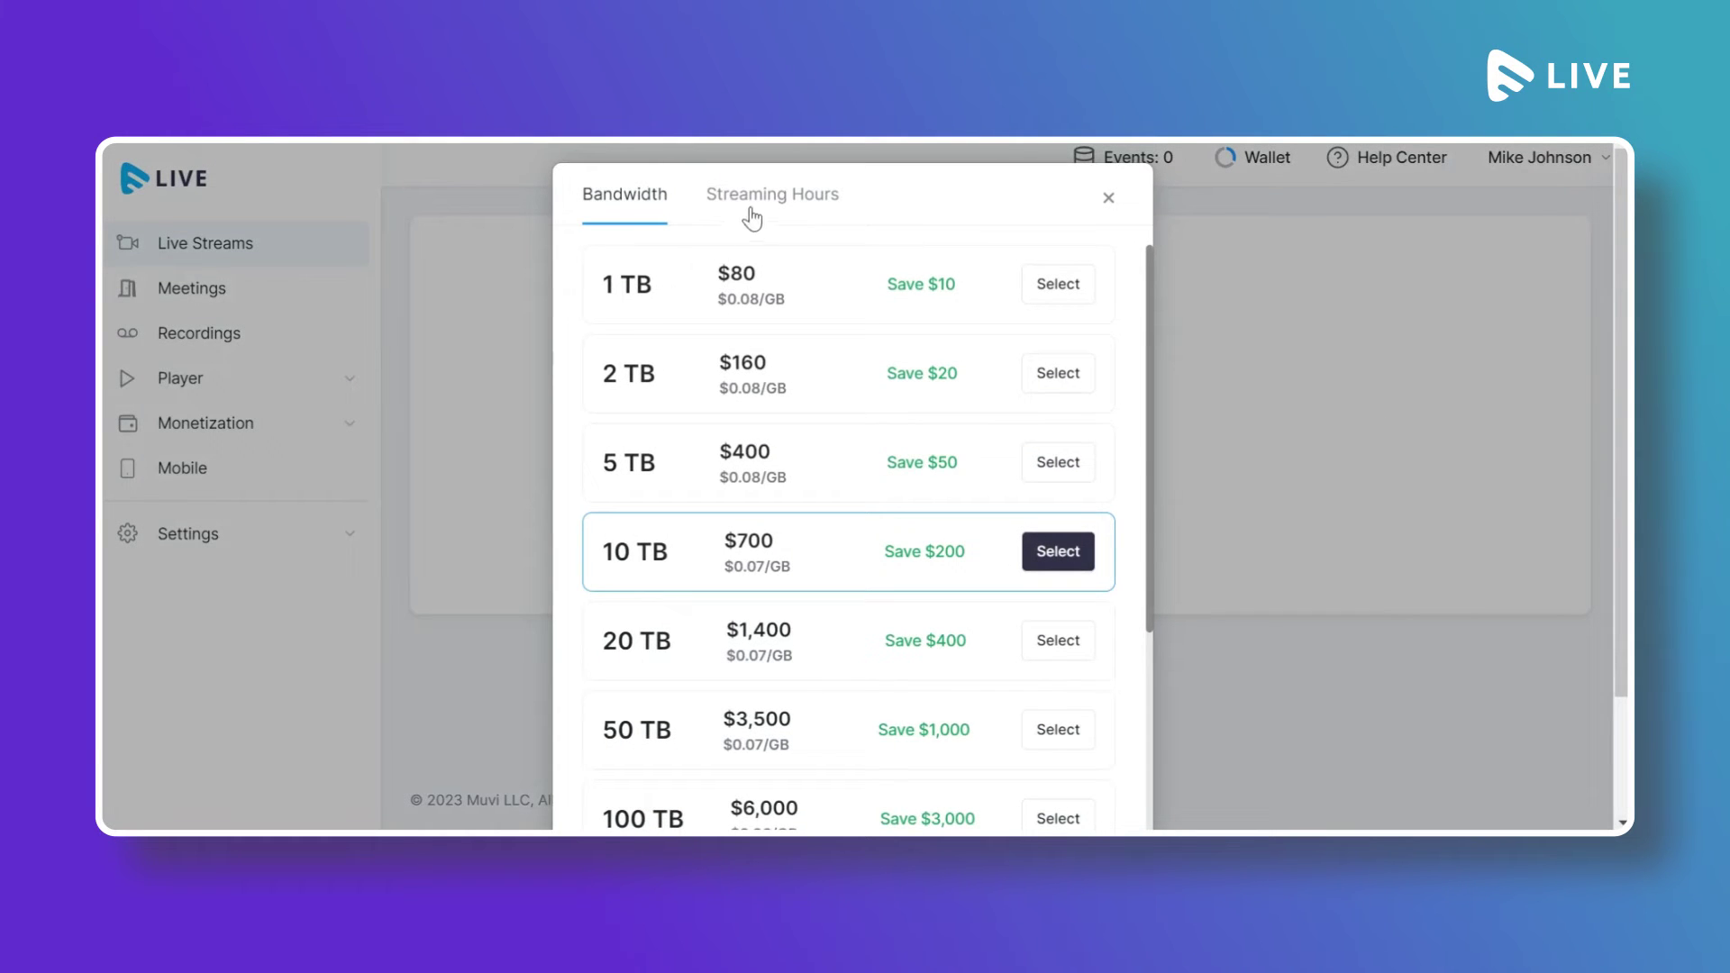
click(772, 204)
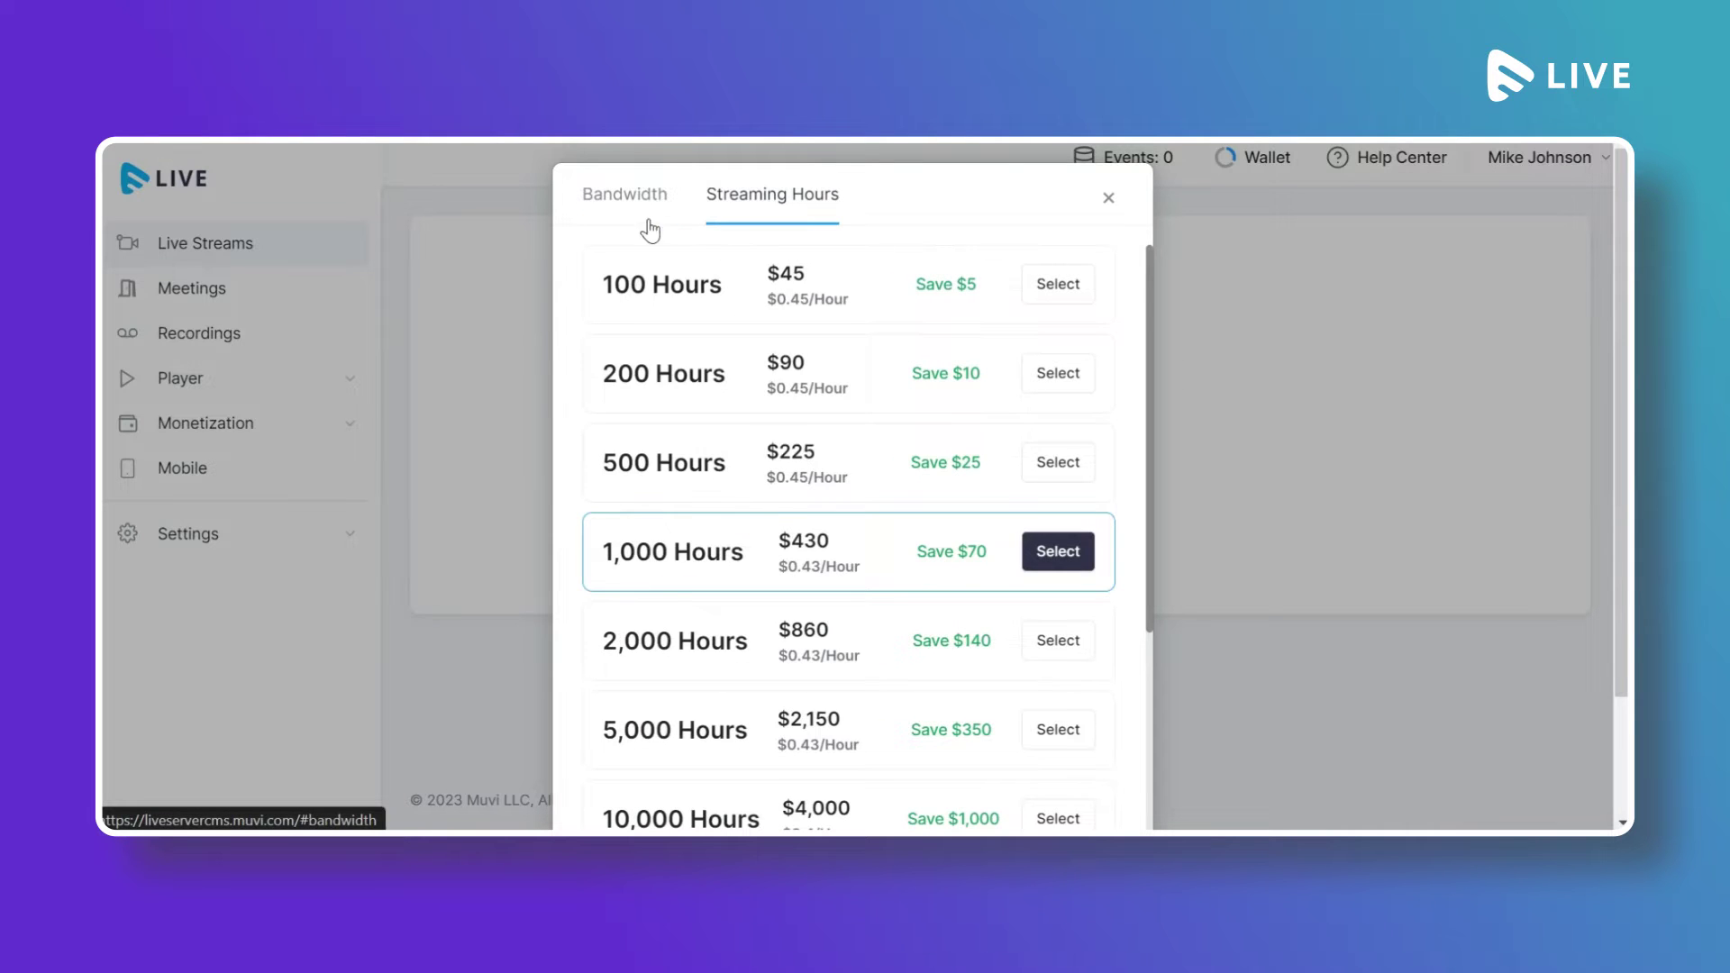
click(618, 202)
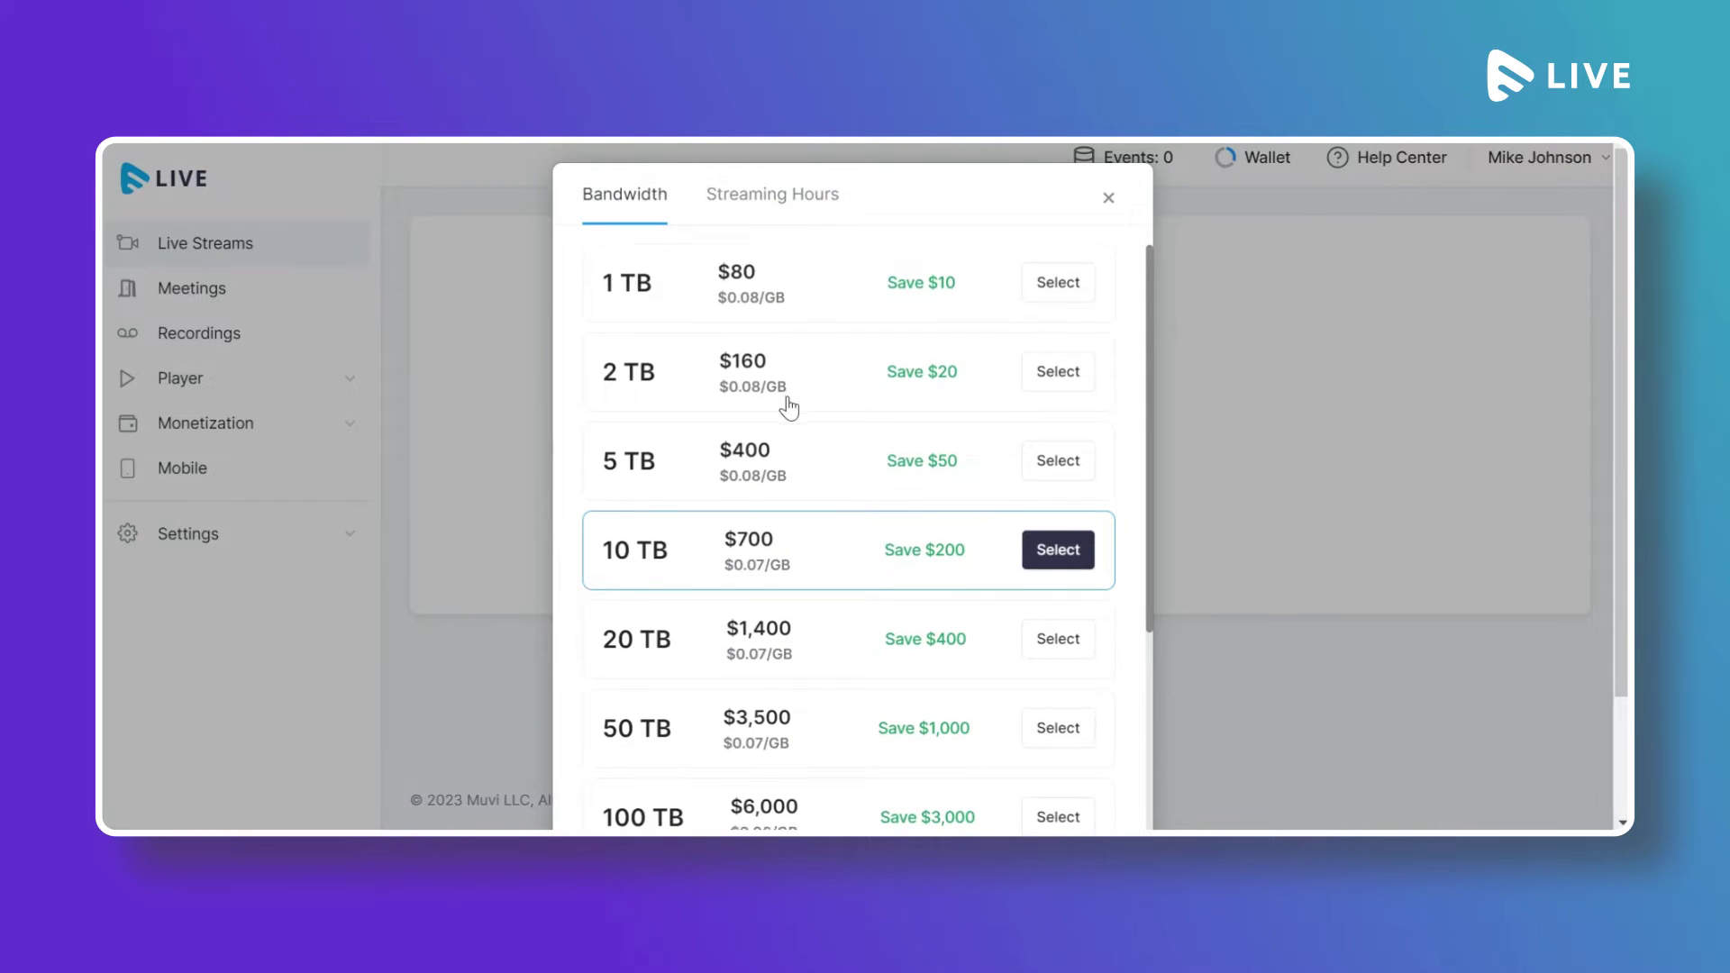
scroll(787, 405, down, 3)
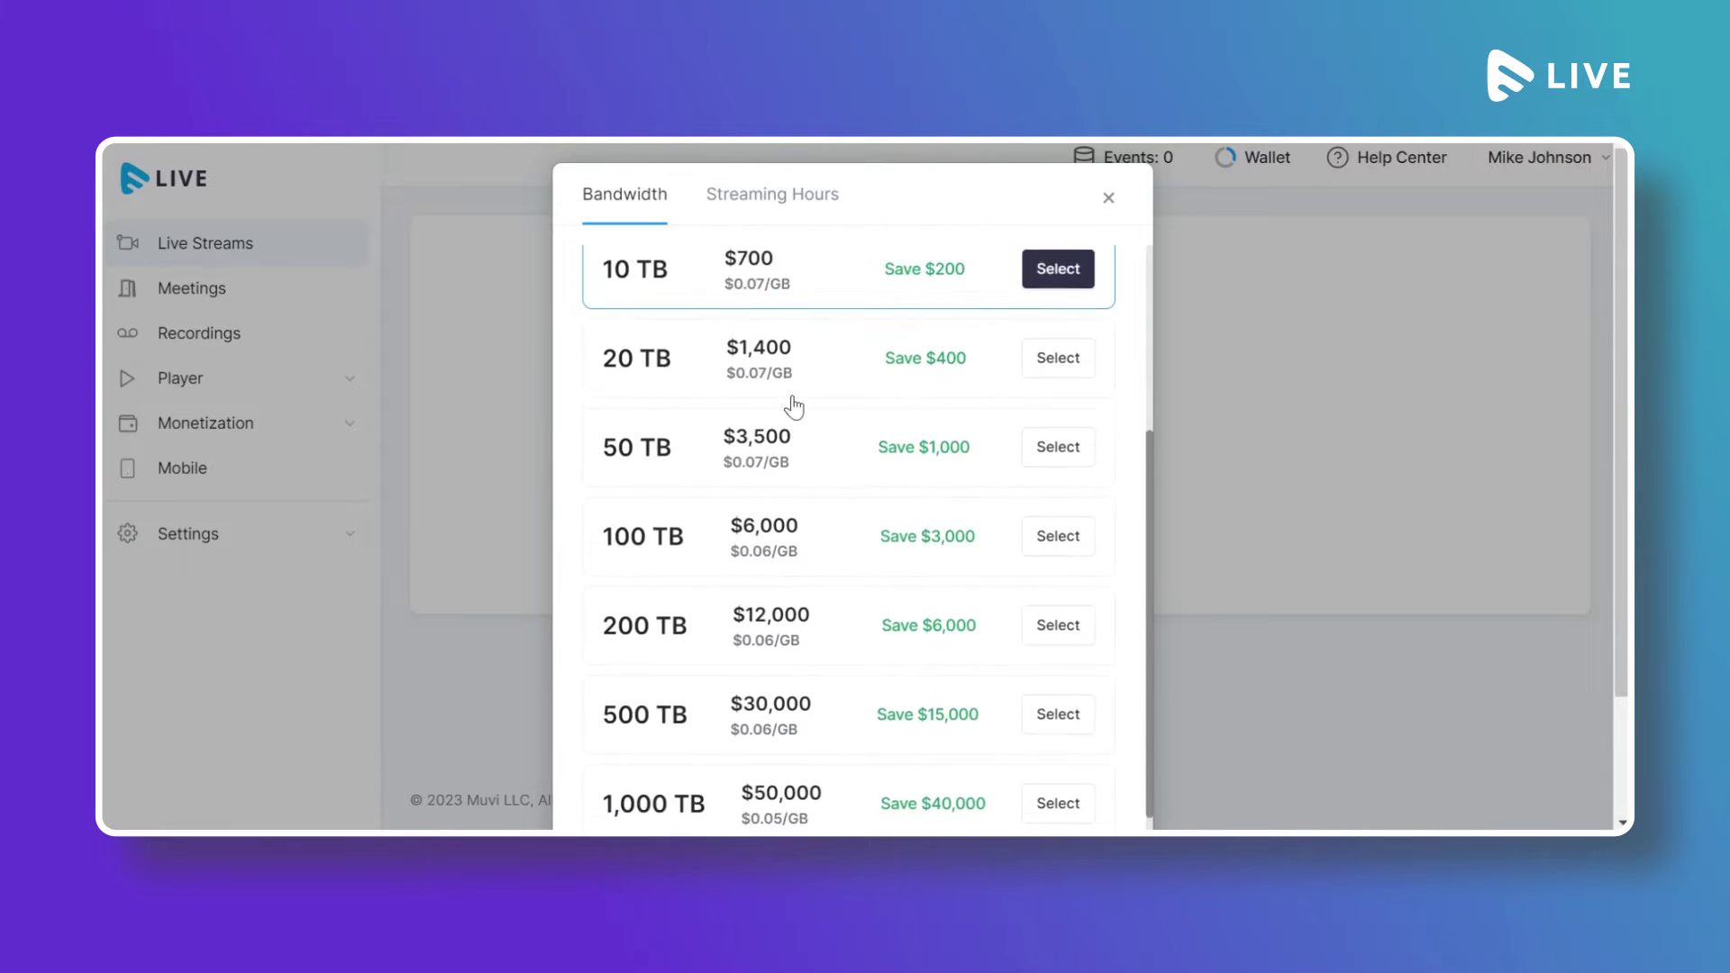
scroll(786, 407, up, 3)
click(1108, 201)
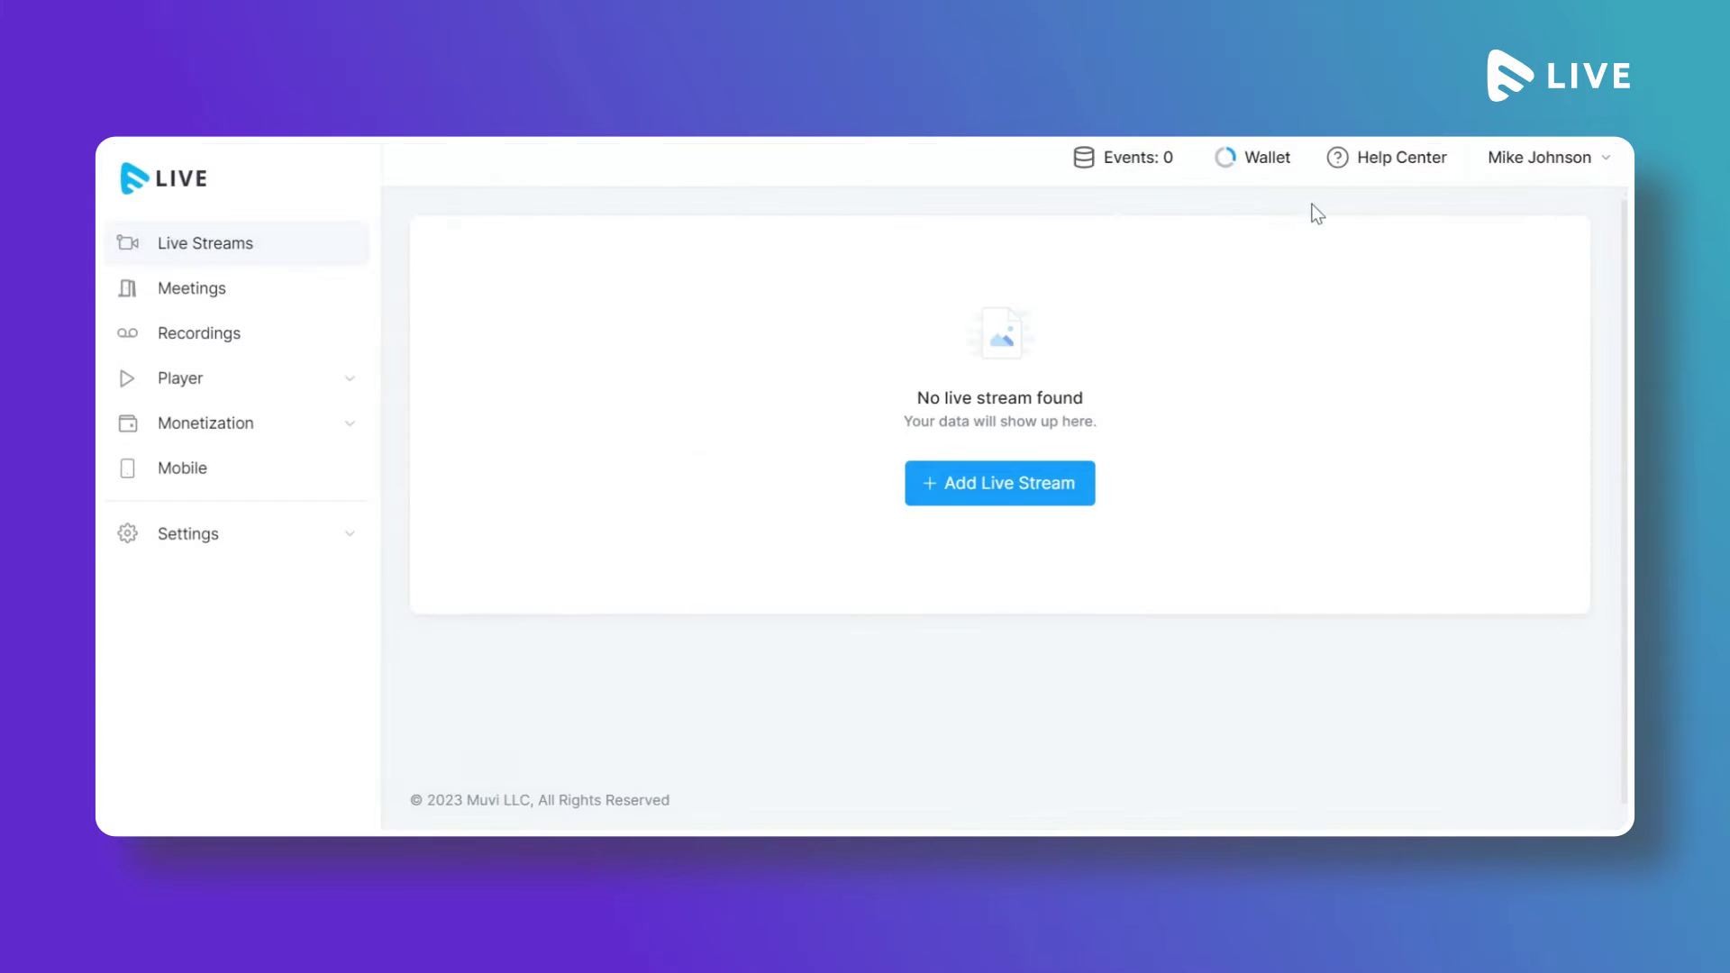
click(1523, 162)
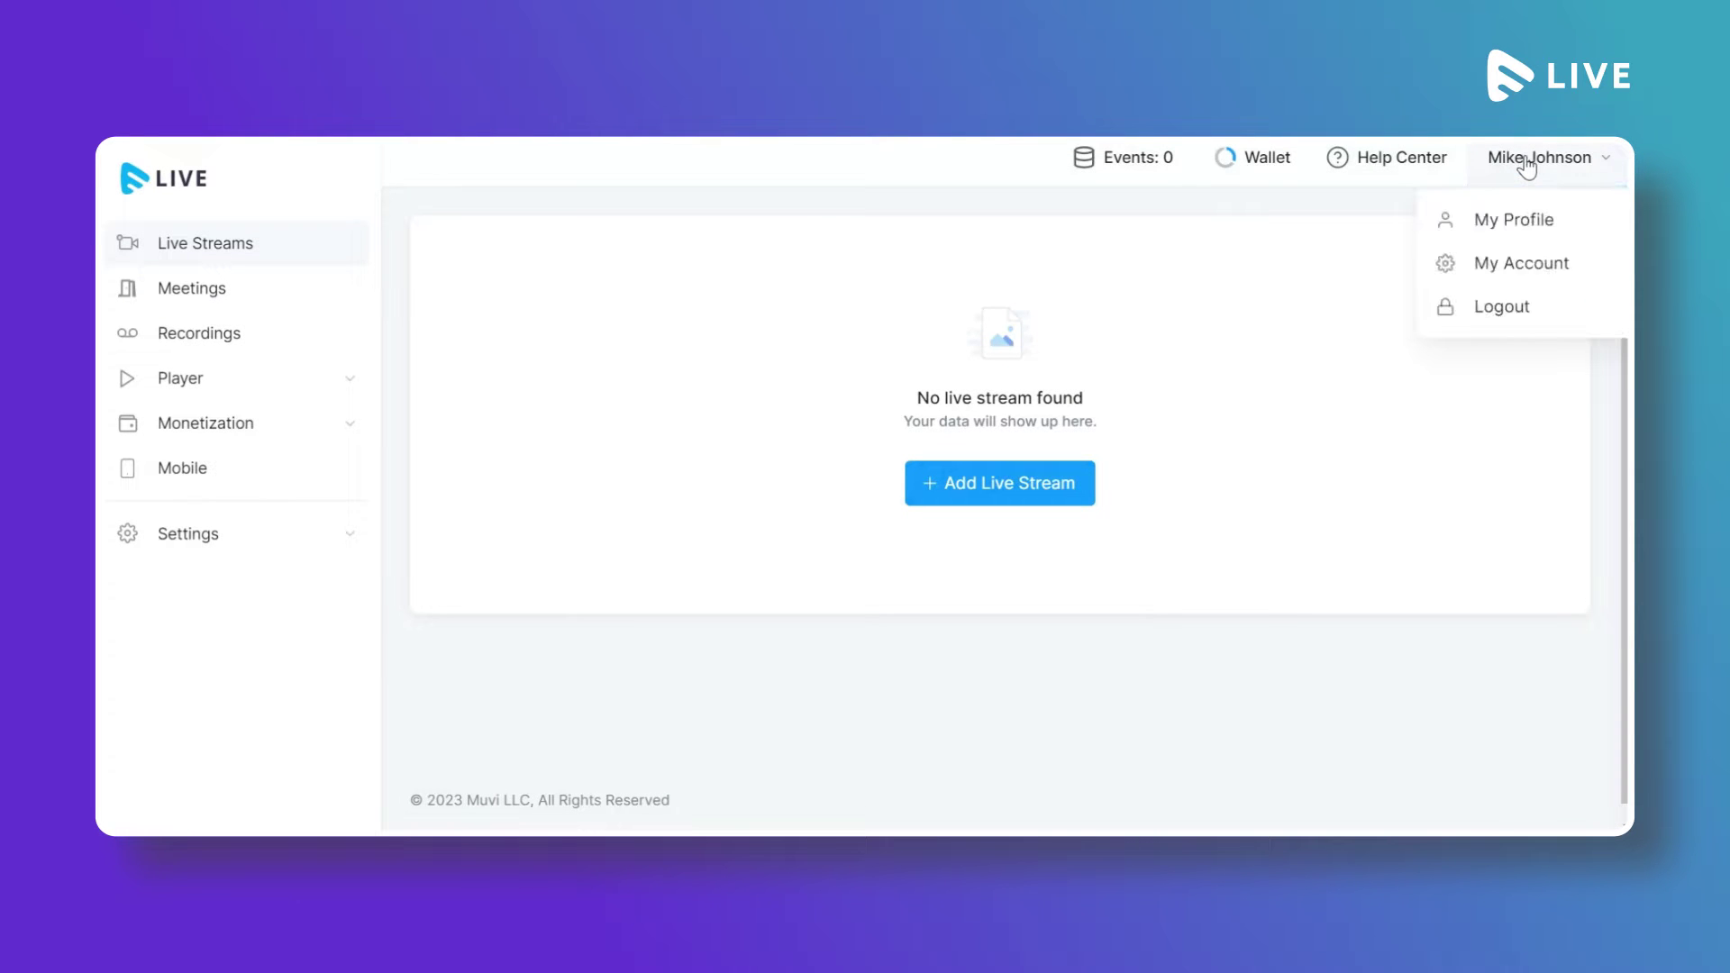
click(1526, 270)
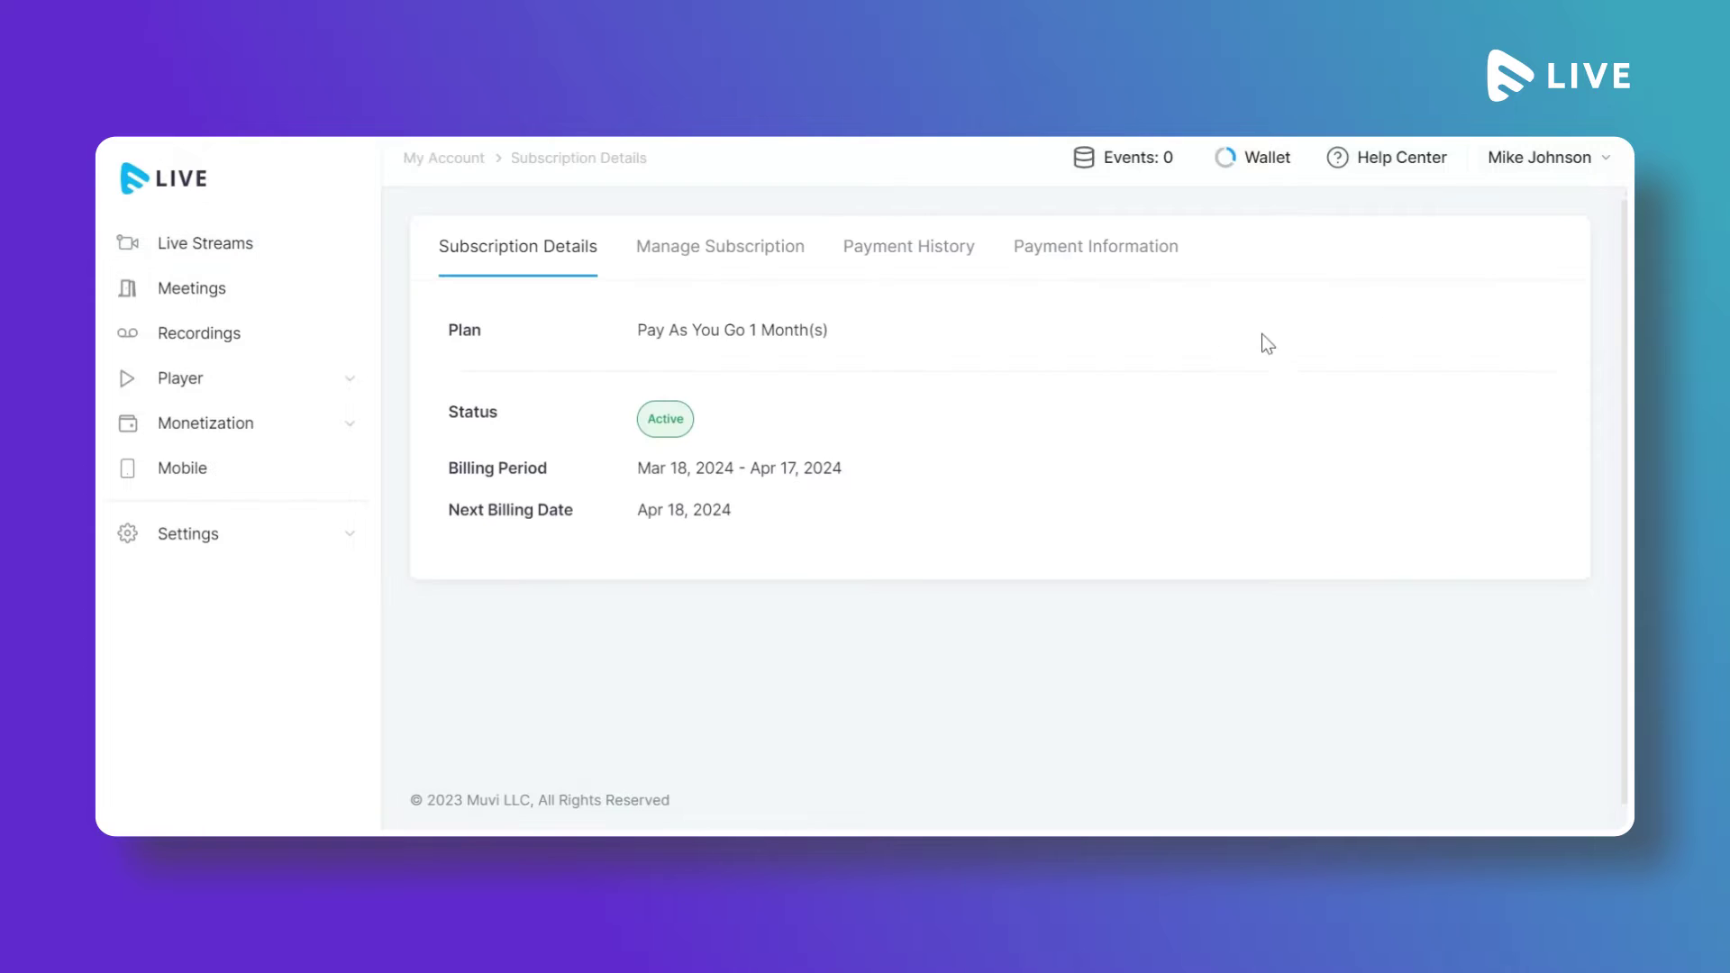
click(1063, 254)
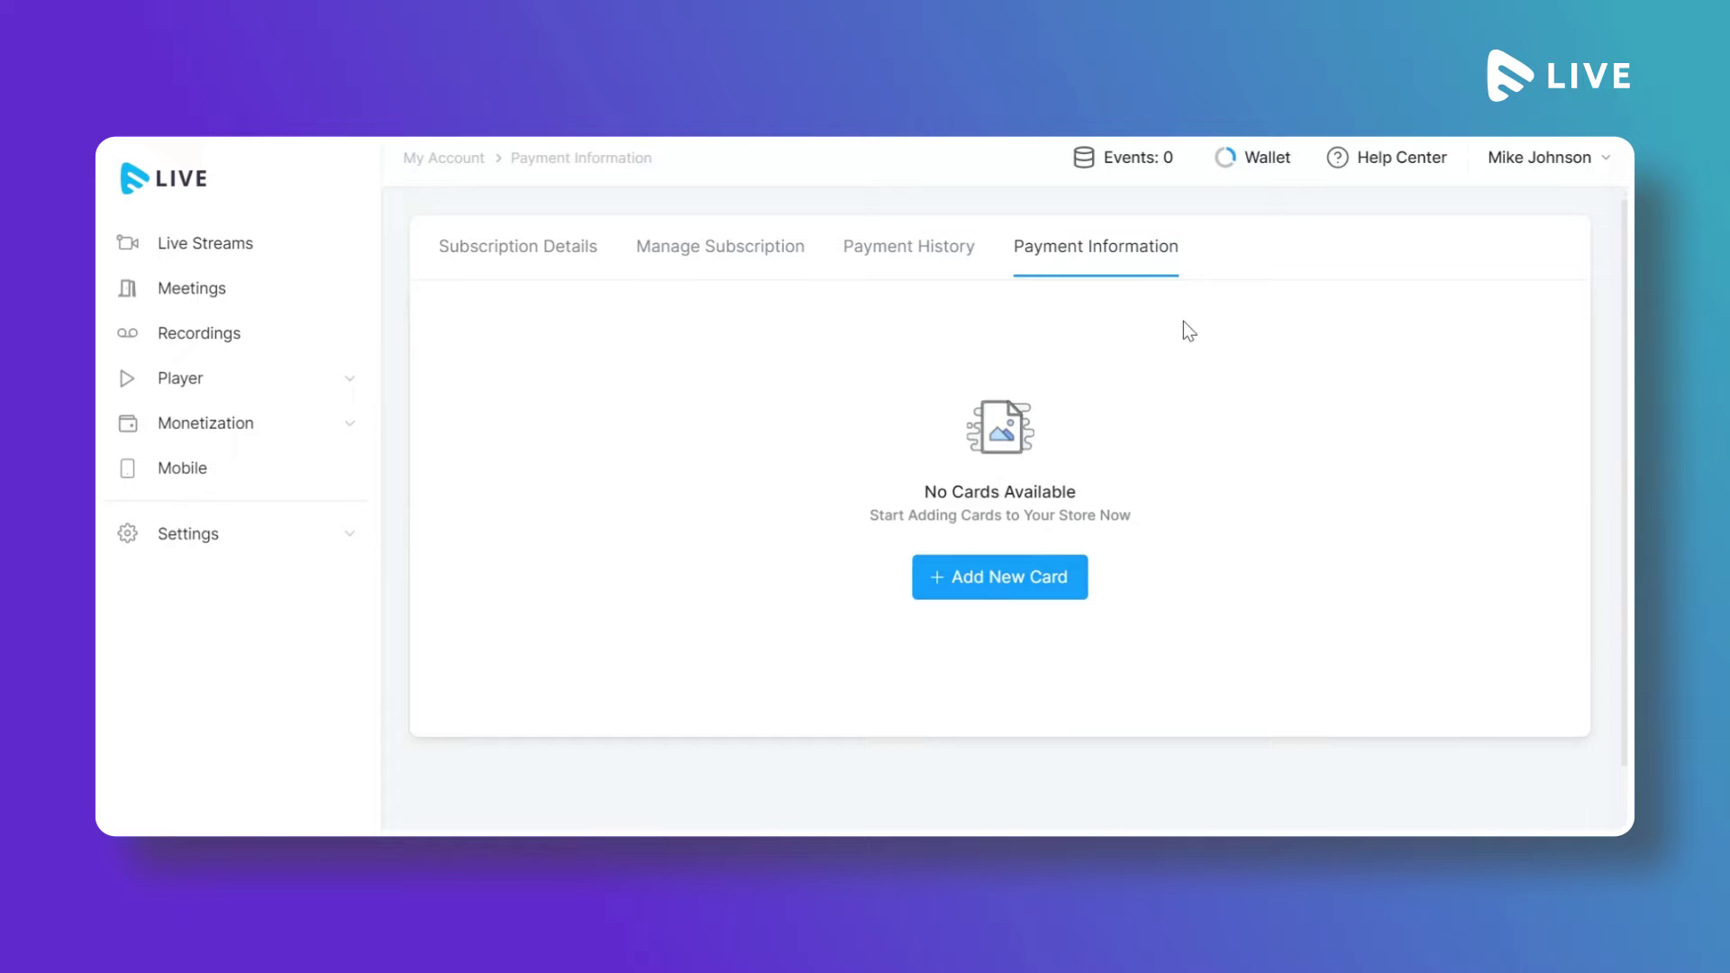
click(1260, 166)
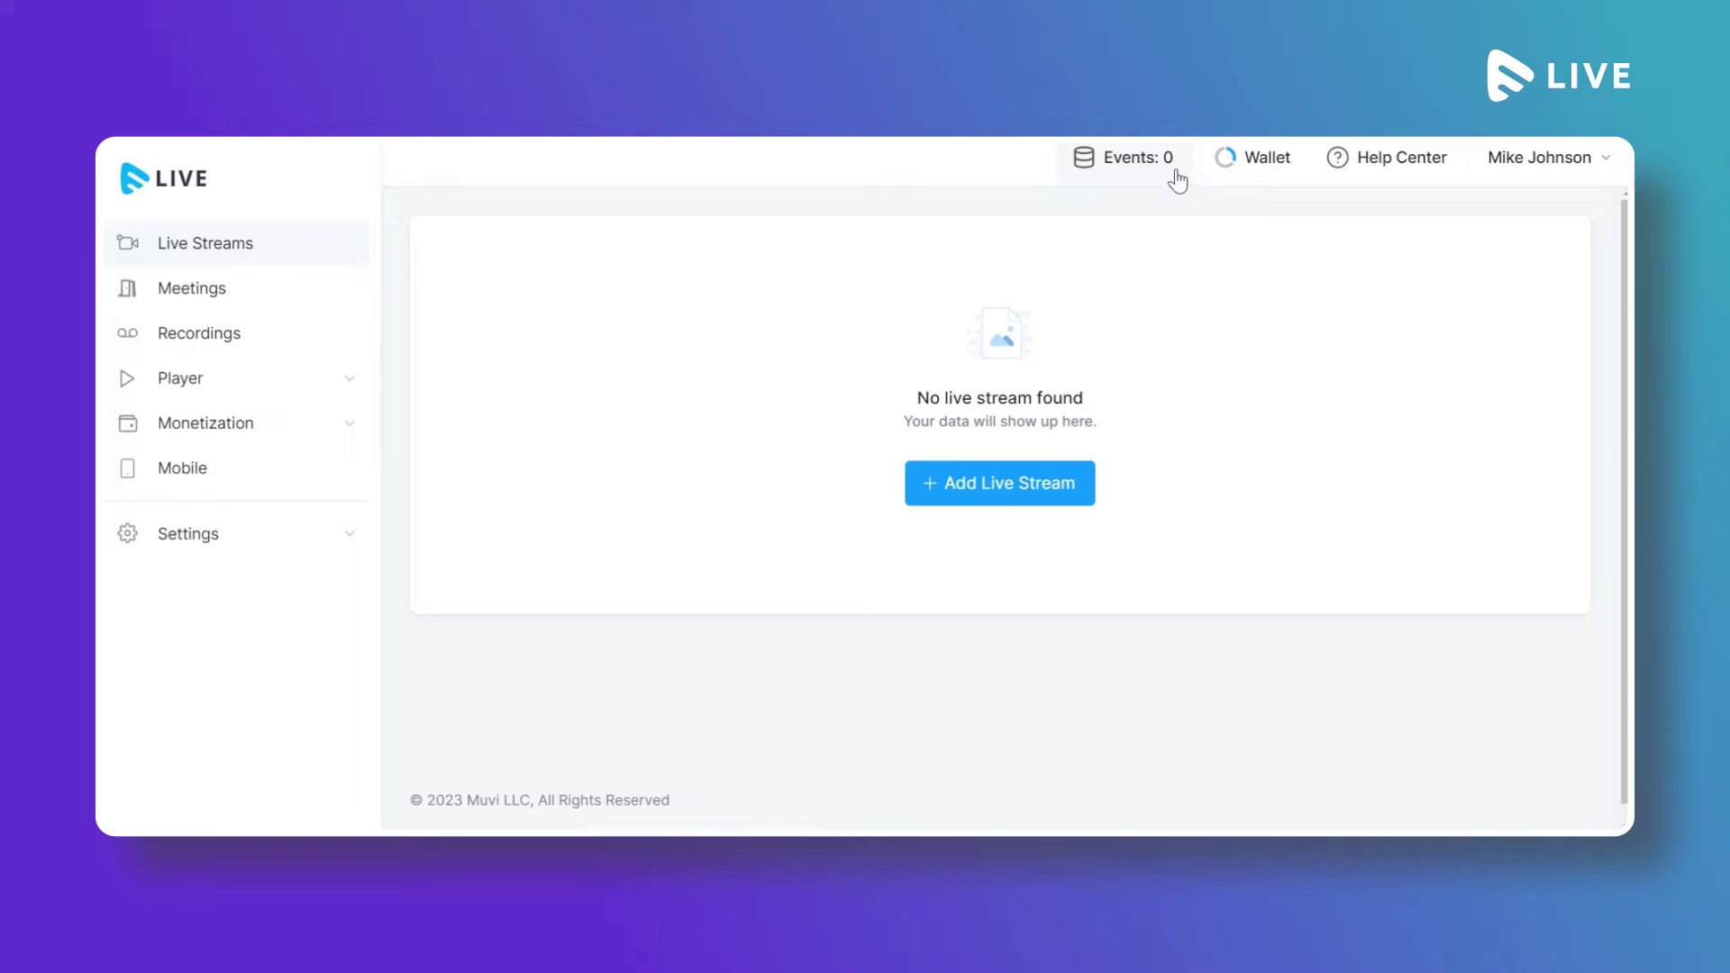
click(1421, 166)
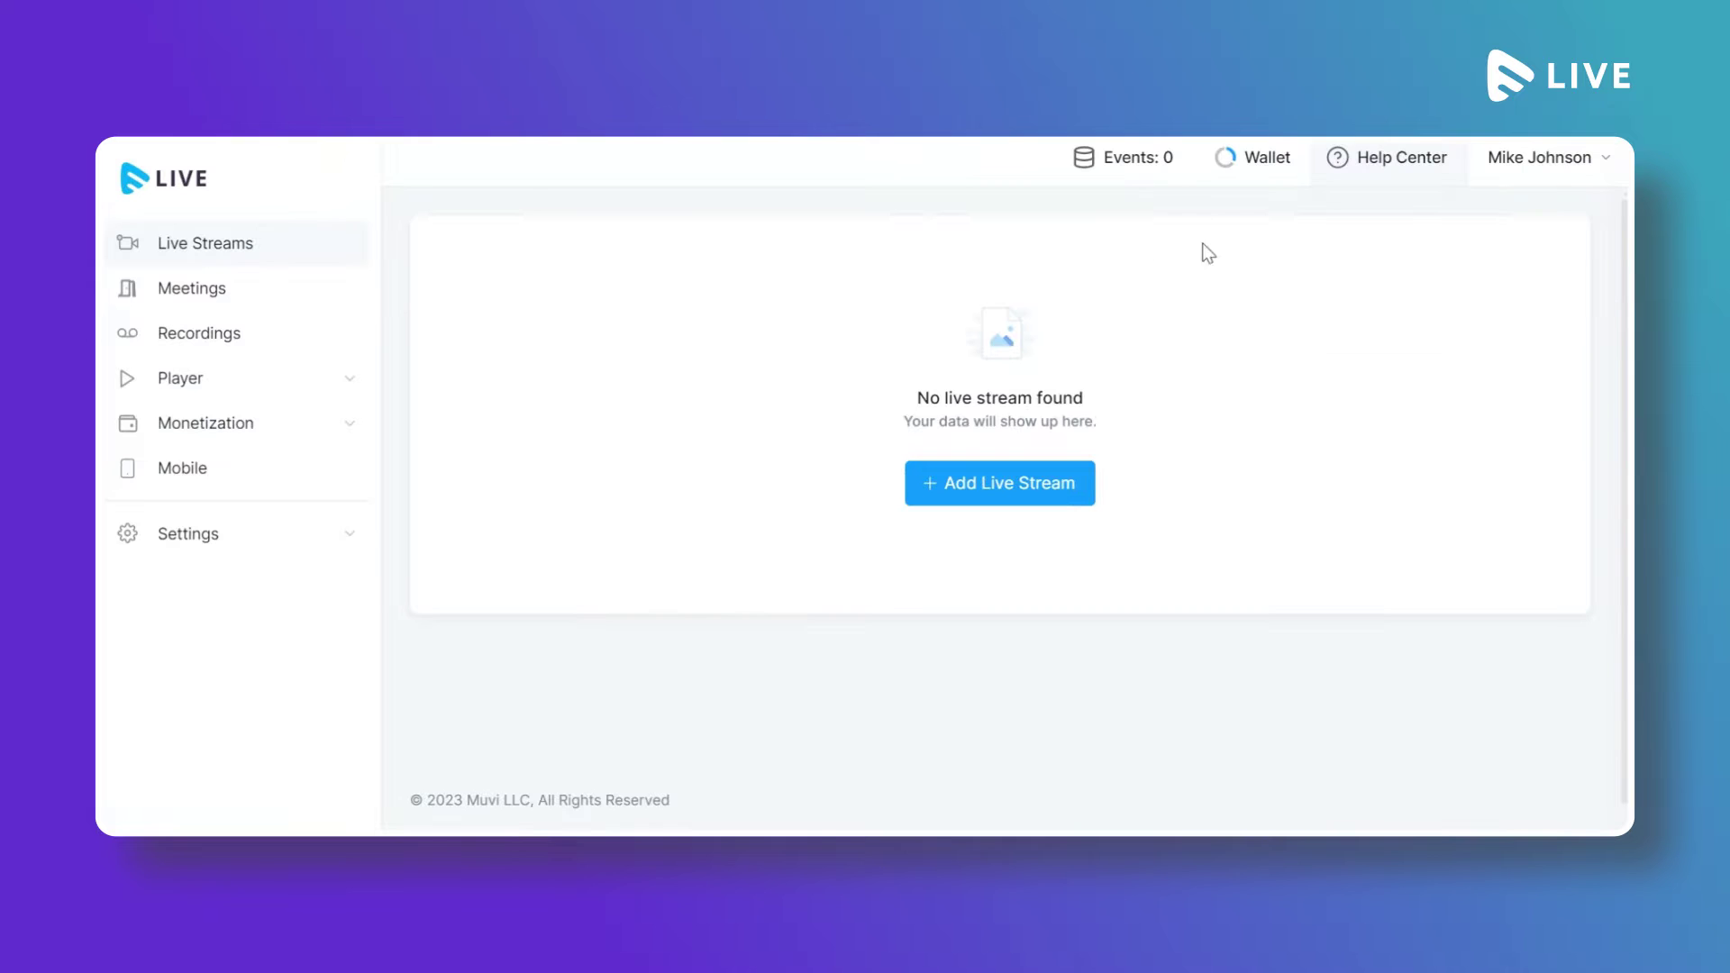
click(1559, 164)
- Review the My Profile account details and switch to the Change Password form
click(1538, 223)
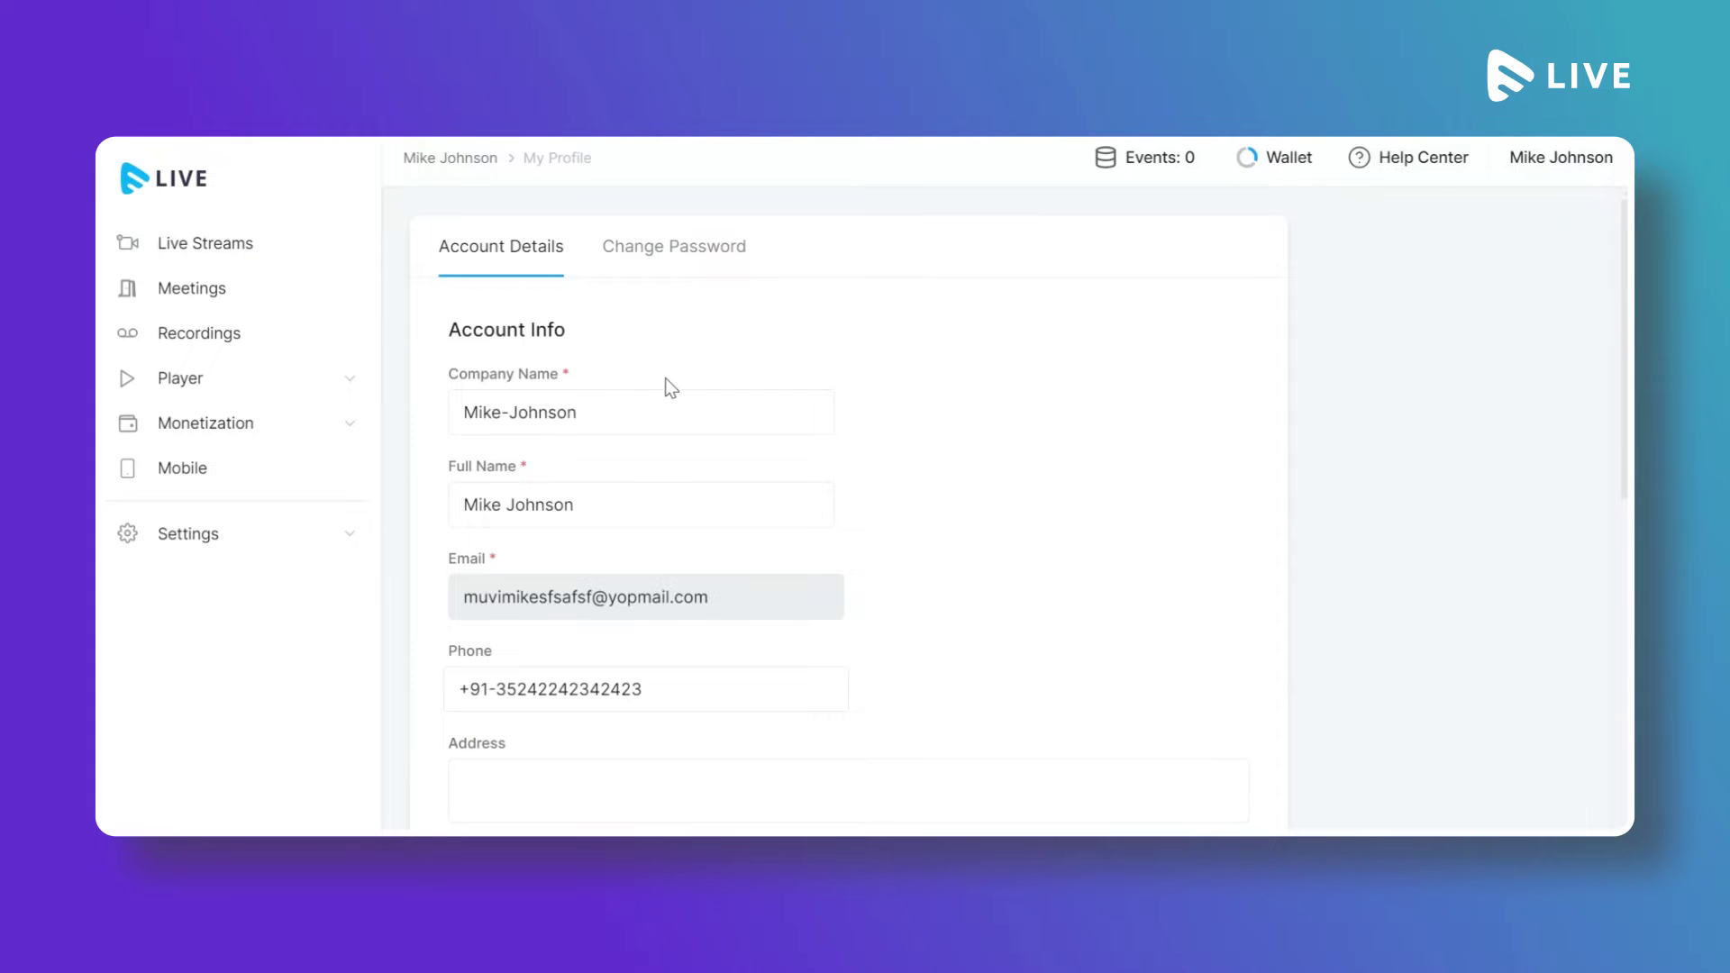
scroll(649, 410, down, 8)
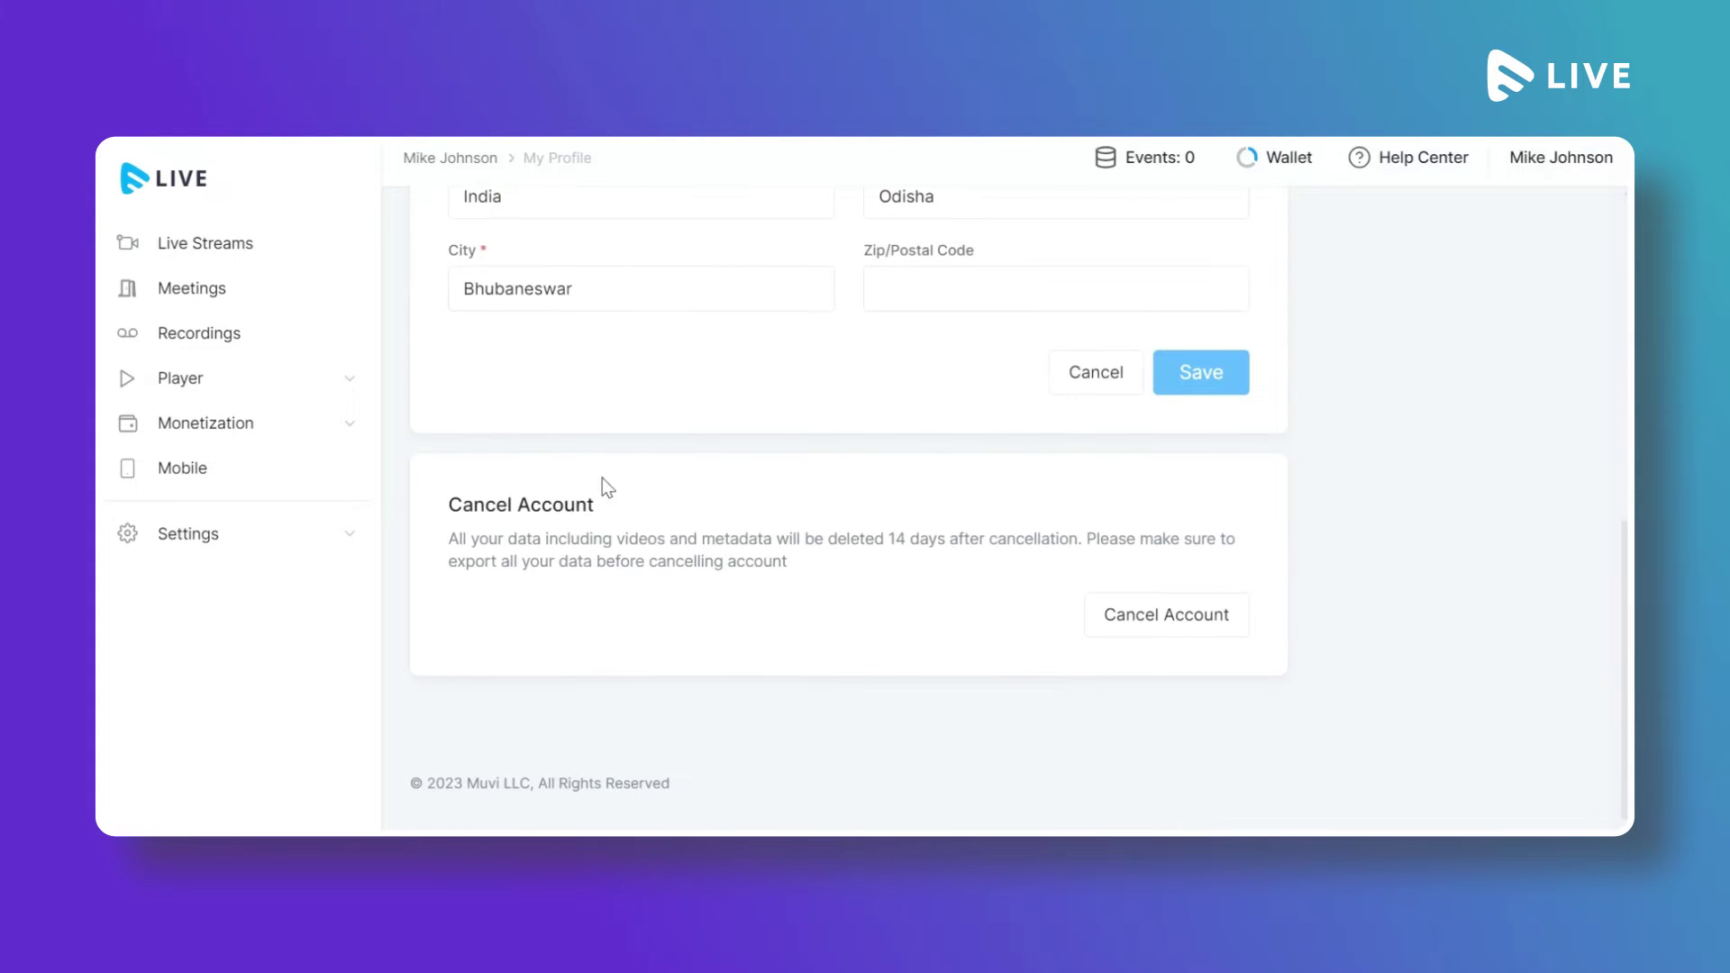
scroll(956, 602, up, 8)
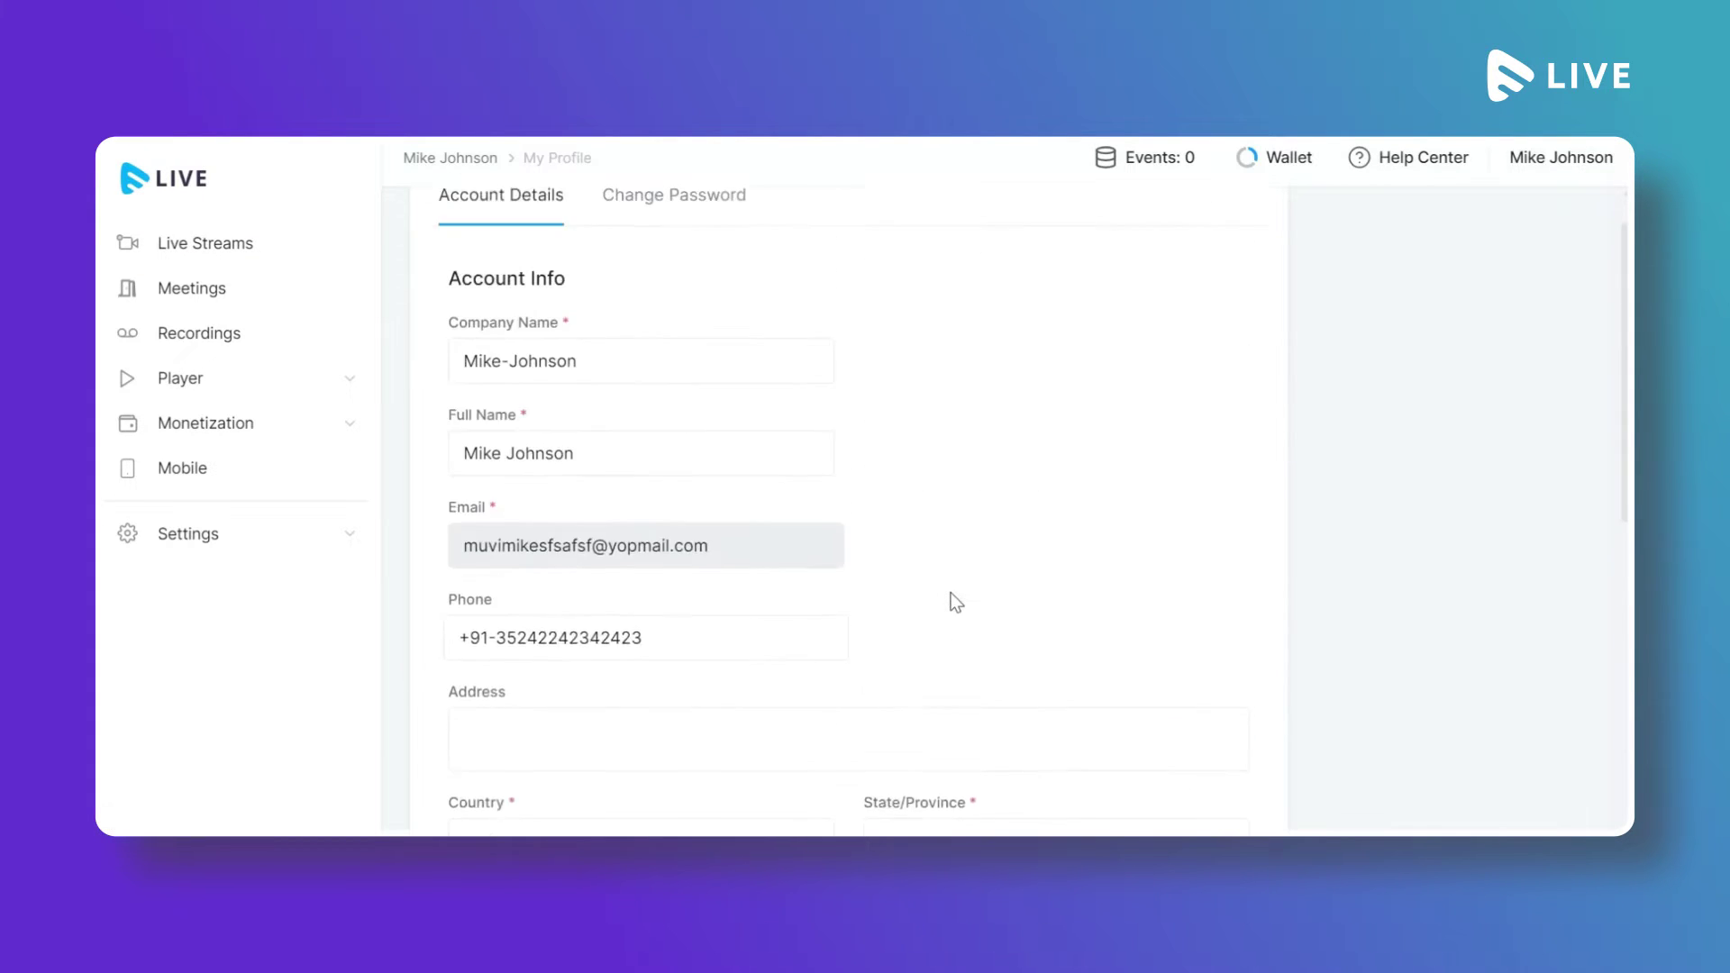
click(725, 264)
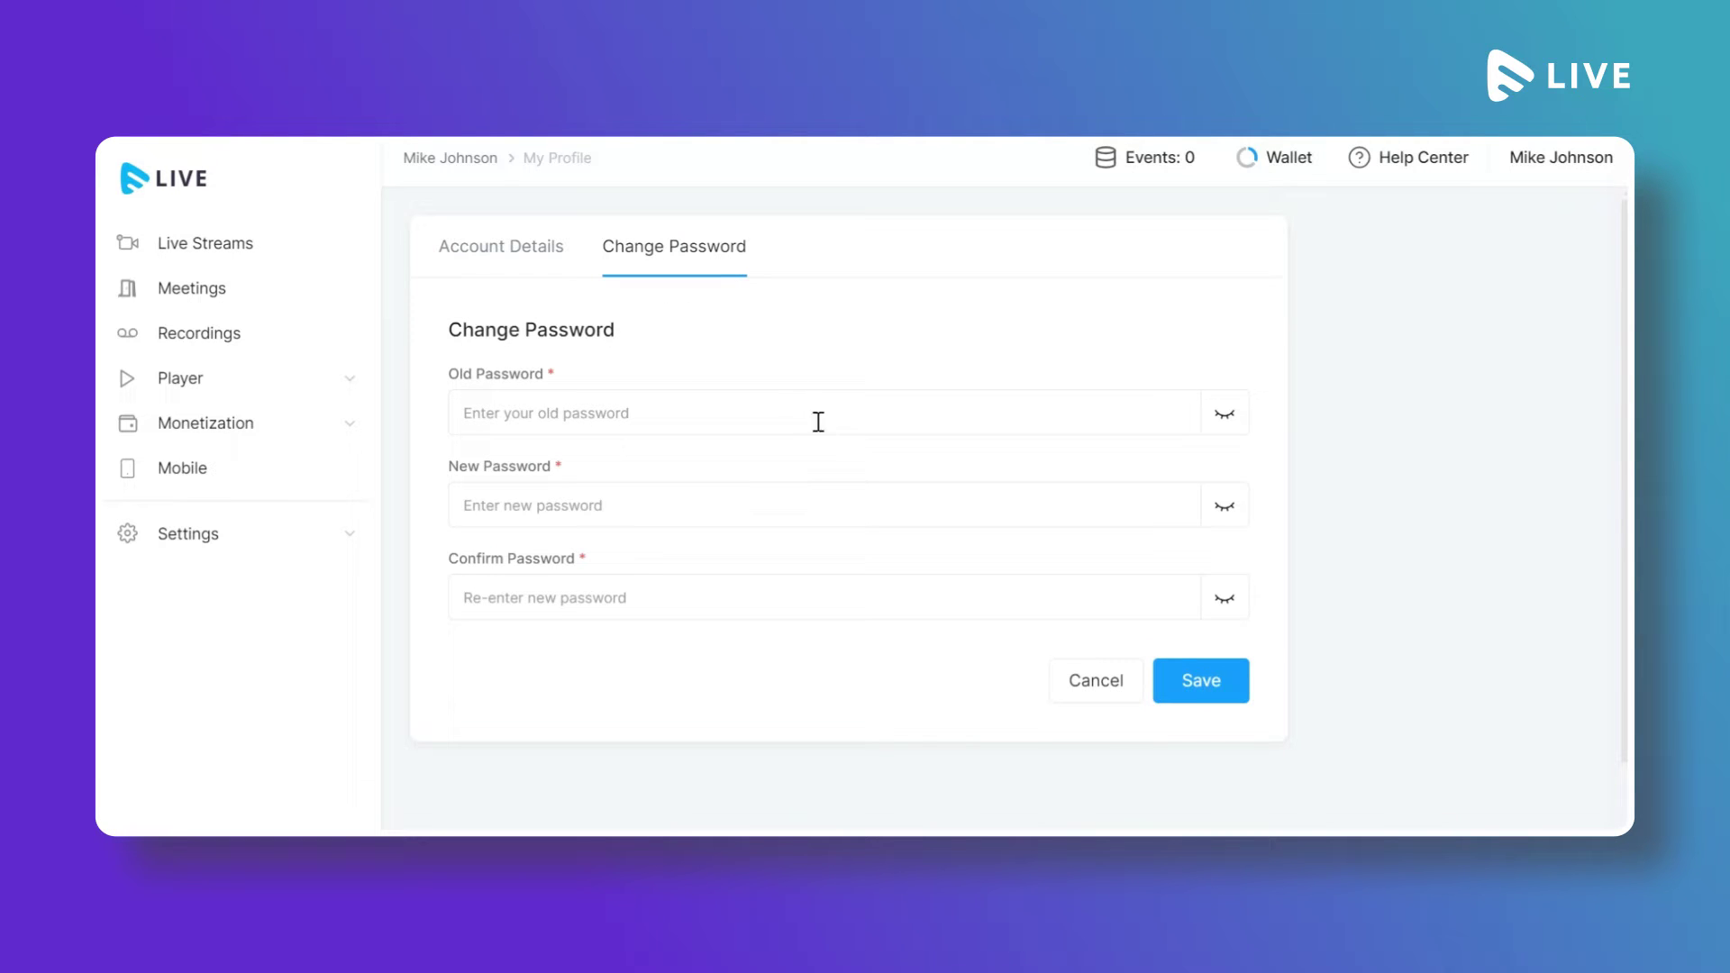
- View the plans under My Account > Manage Subscription, then return to the Live Streams list
mouse_move(1560, 162)
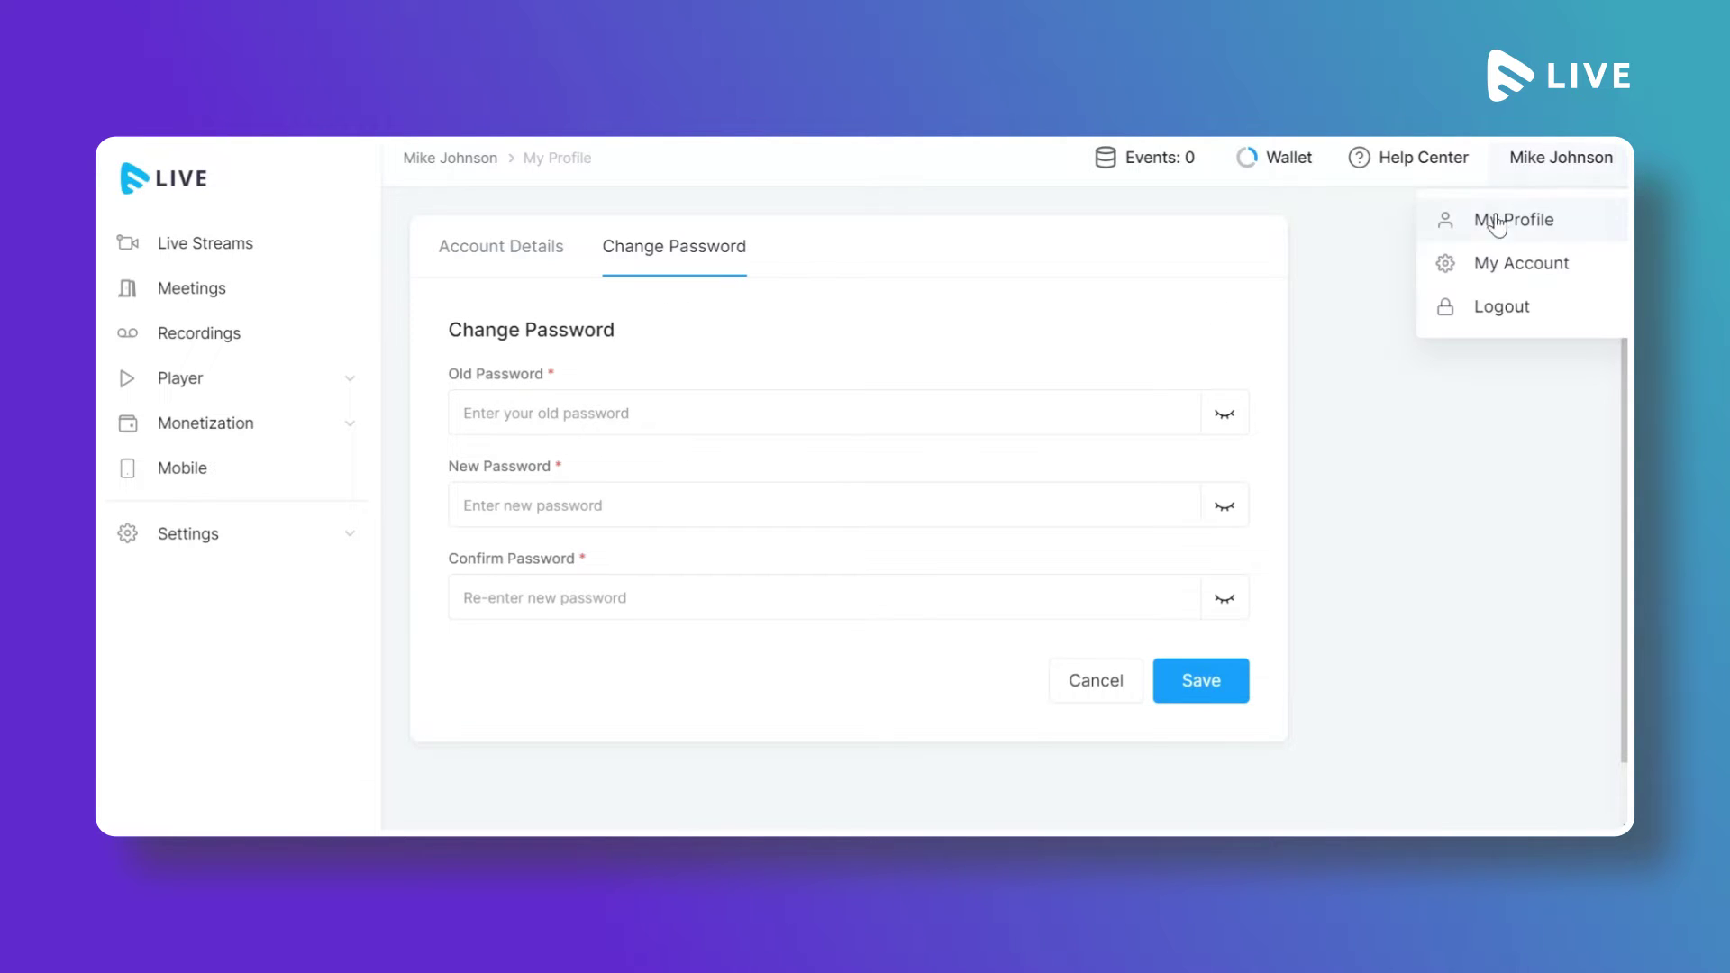
click(1493, 268)
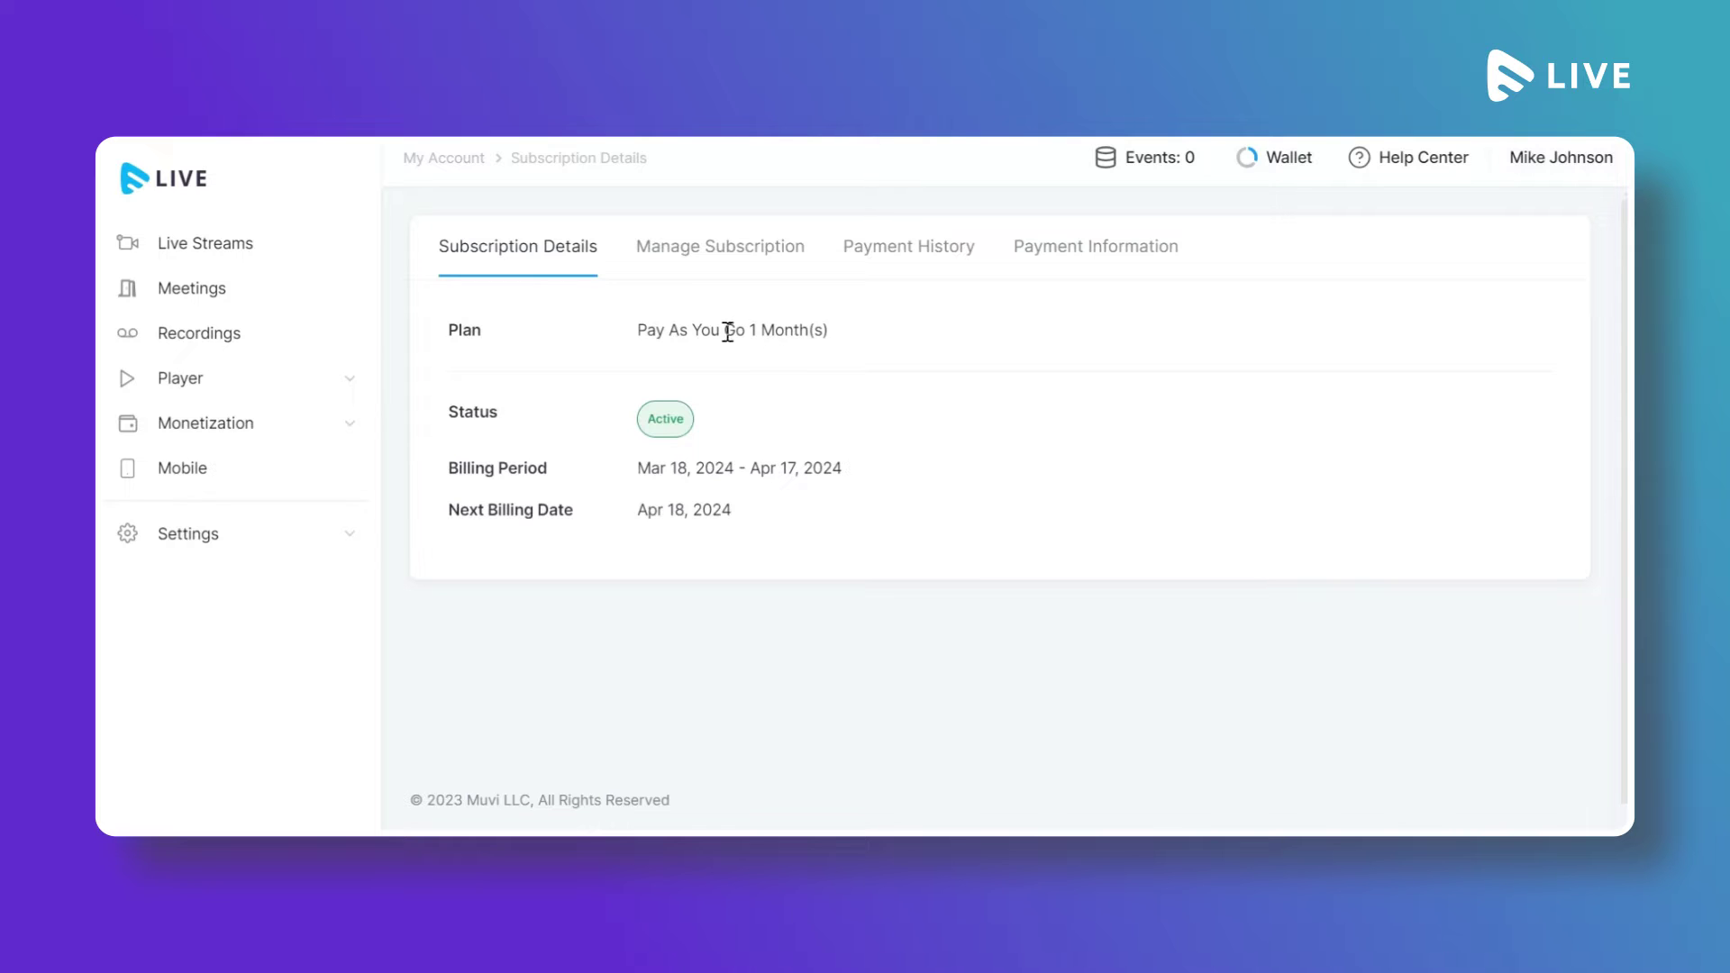
click(693, 252)
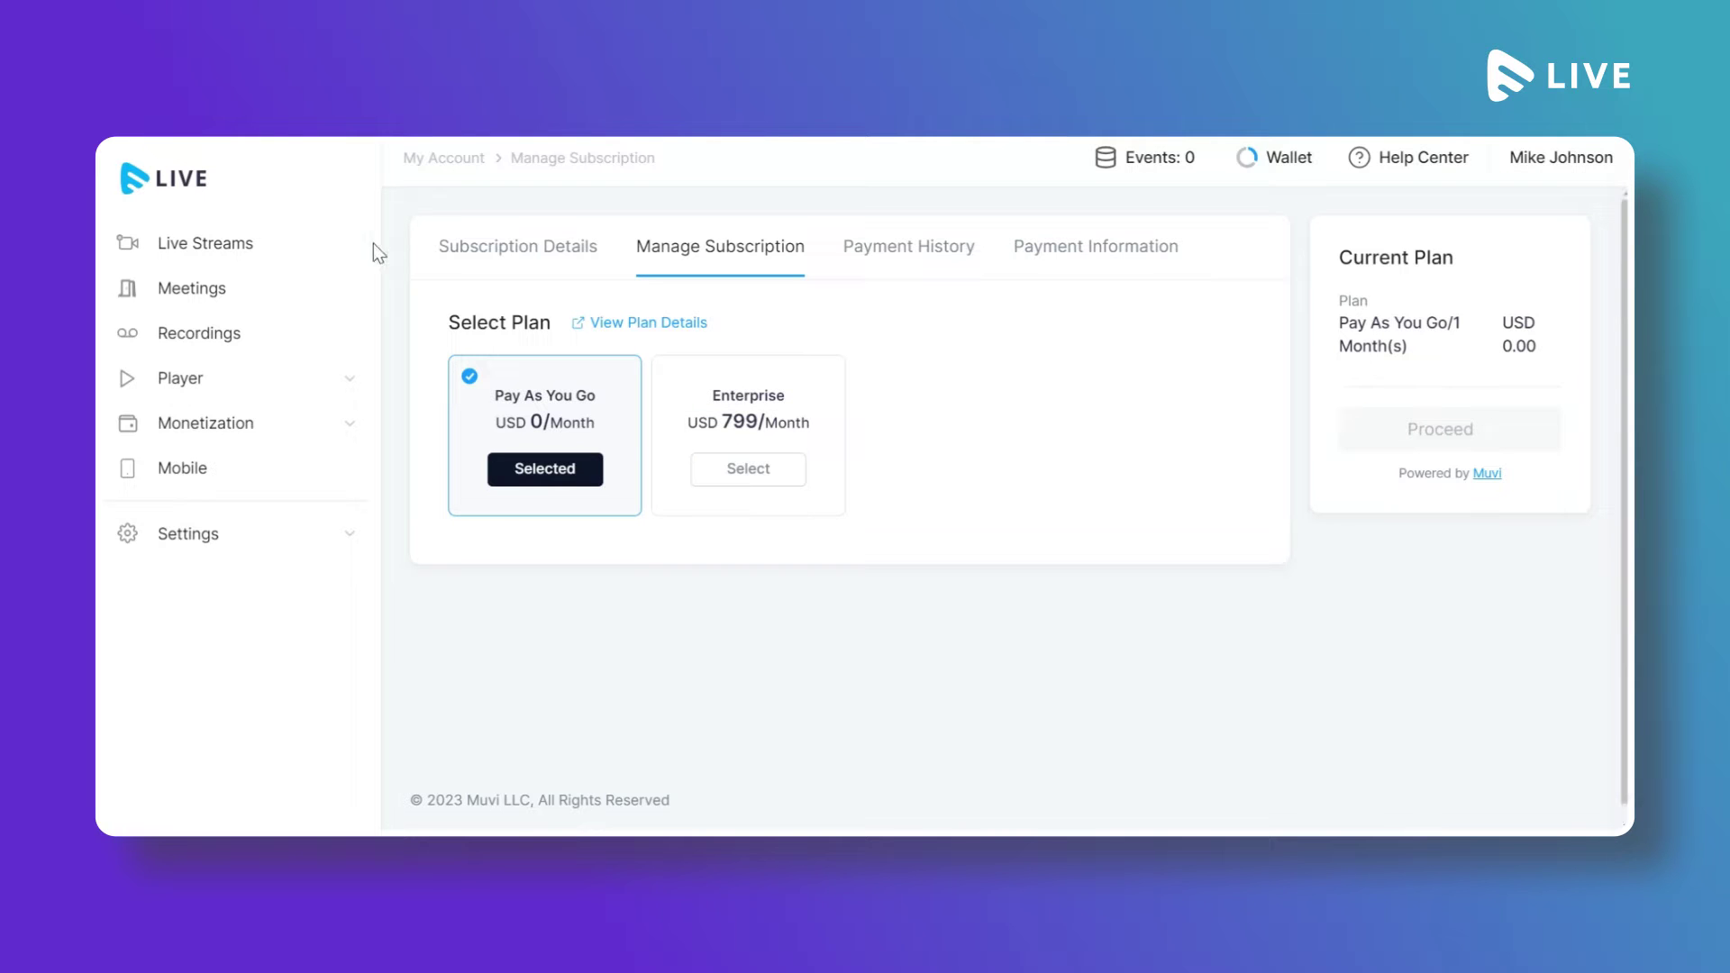
click(291, 243)
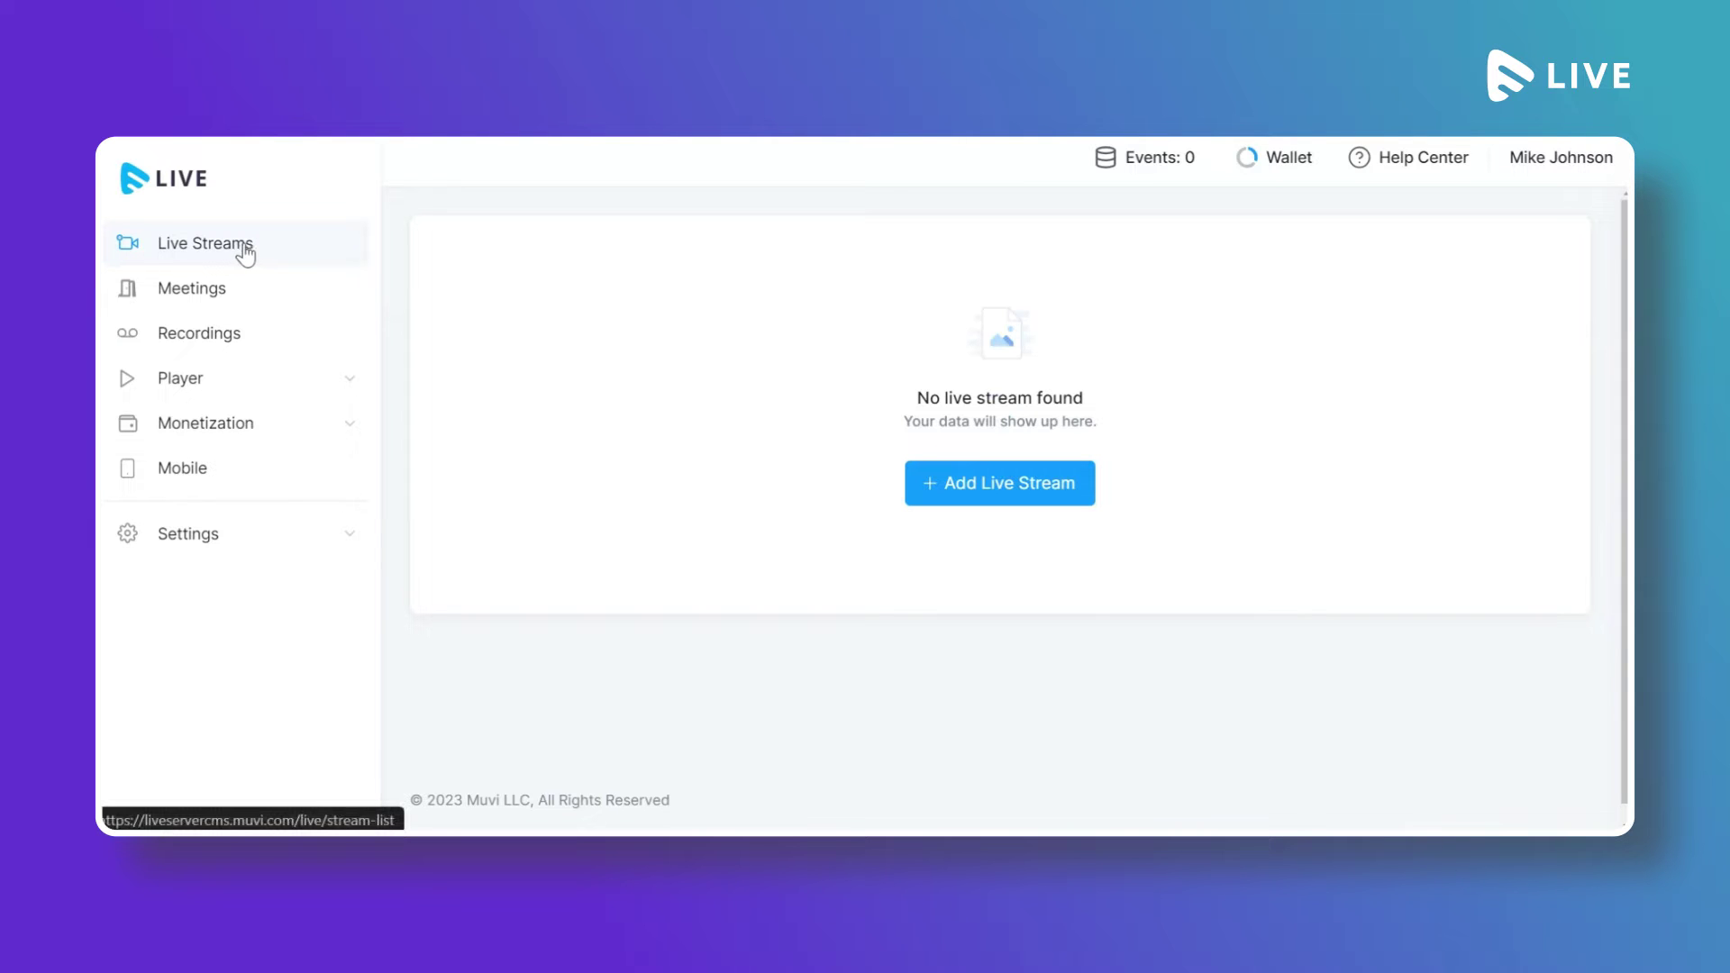
- Start a new live stream named 'Live Concert' with description 'Watch Live Concert'
click(964, 494)
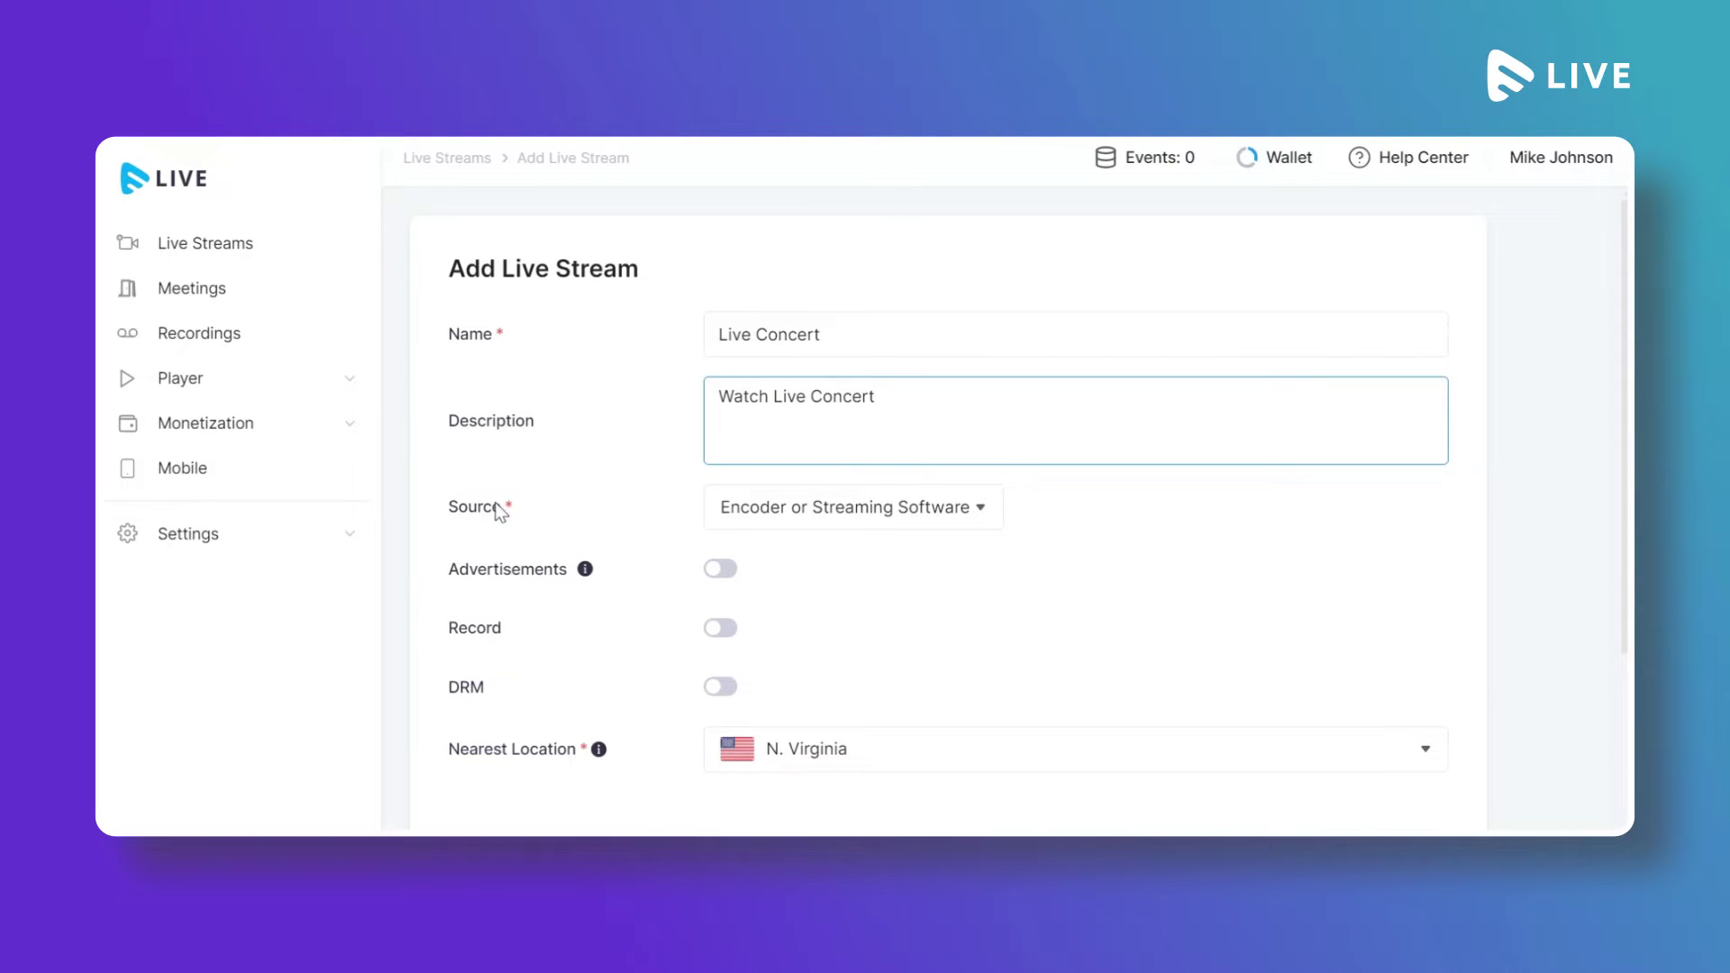
scroll(499, 500, down, 2)
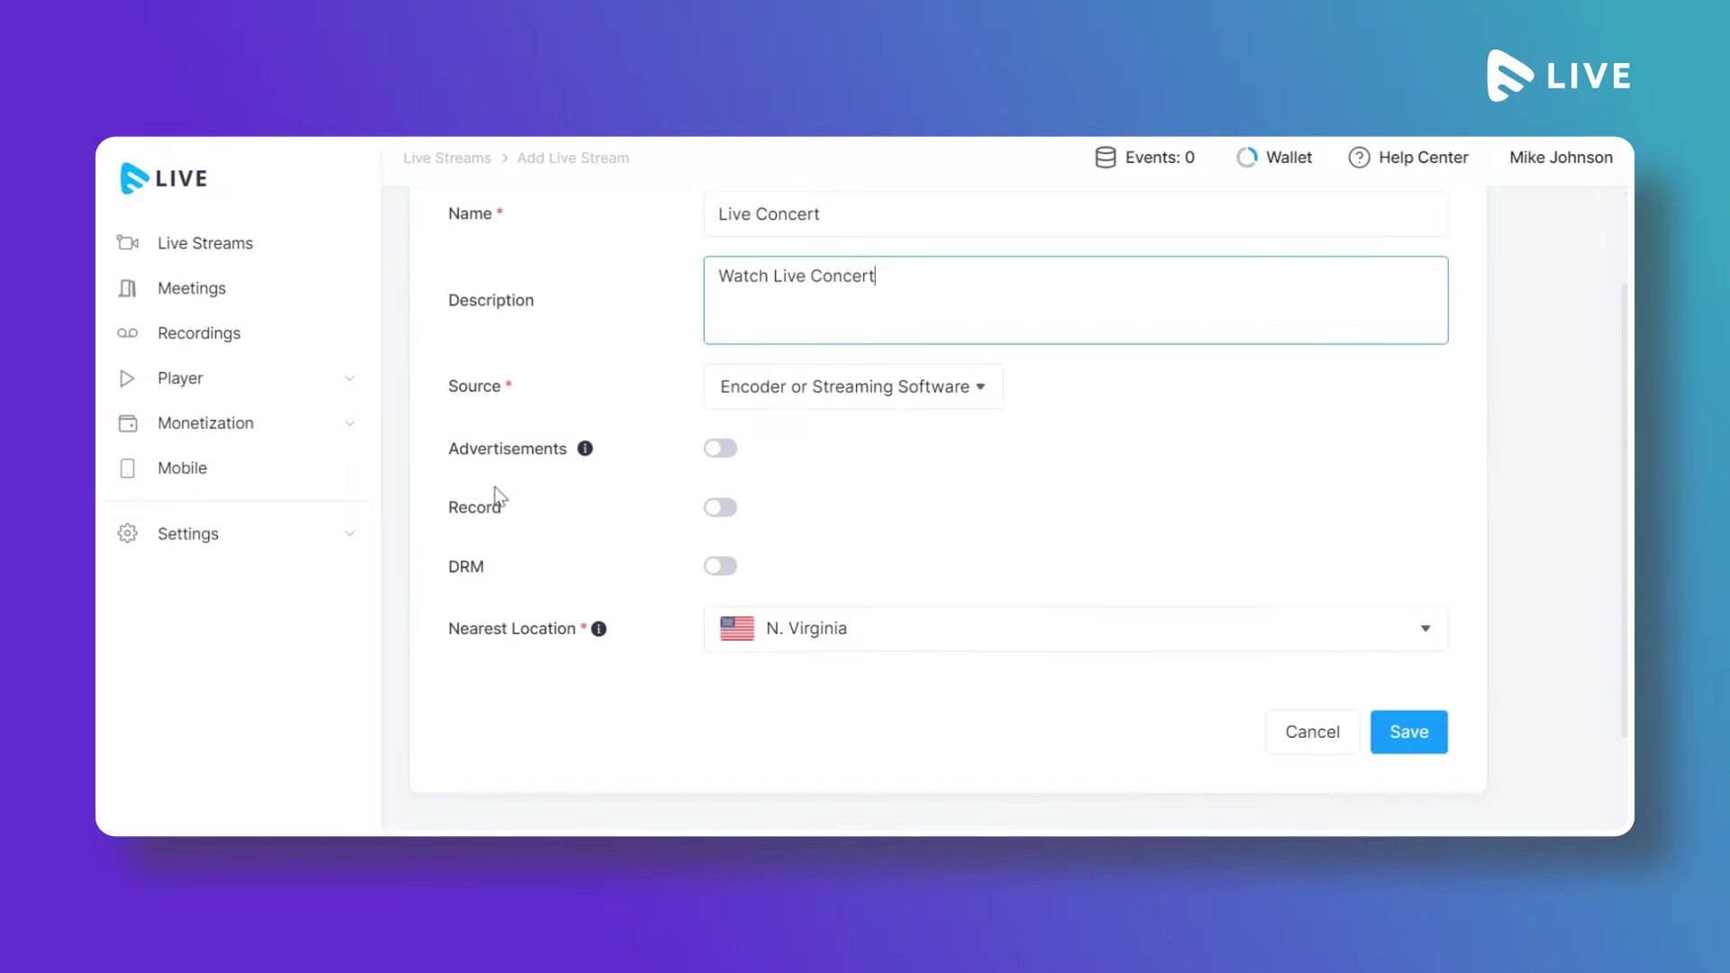
drag(450, 394, 485, 390)
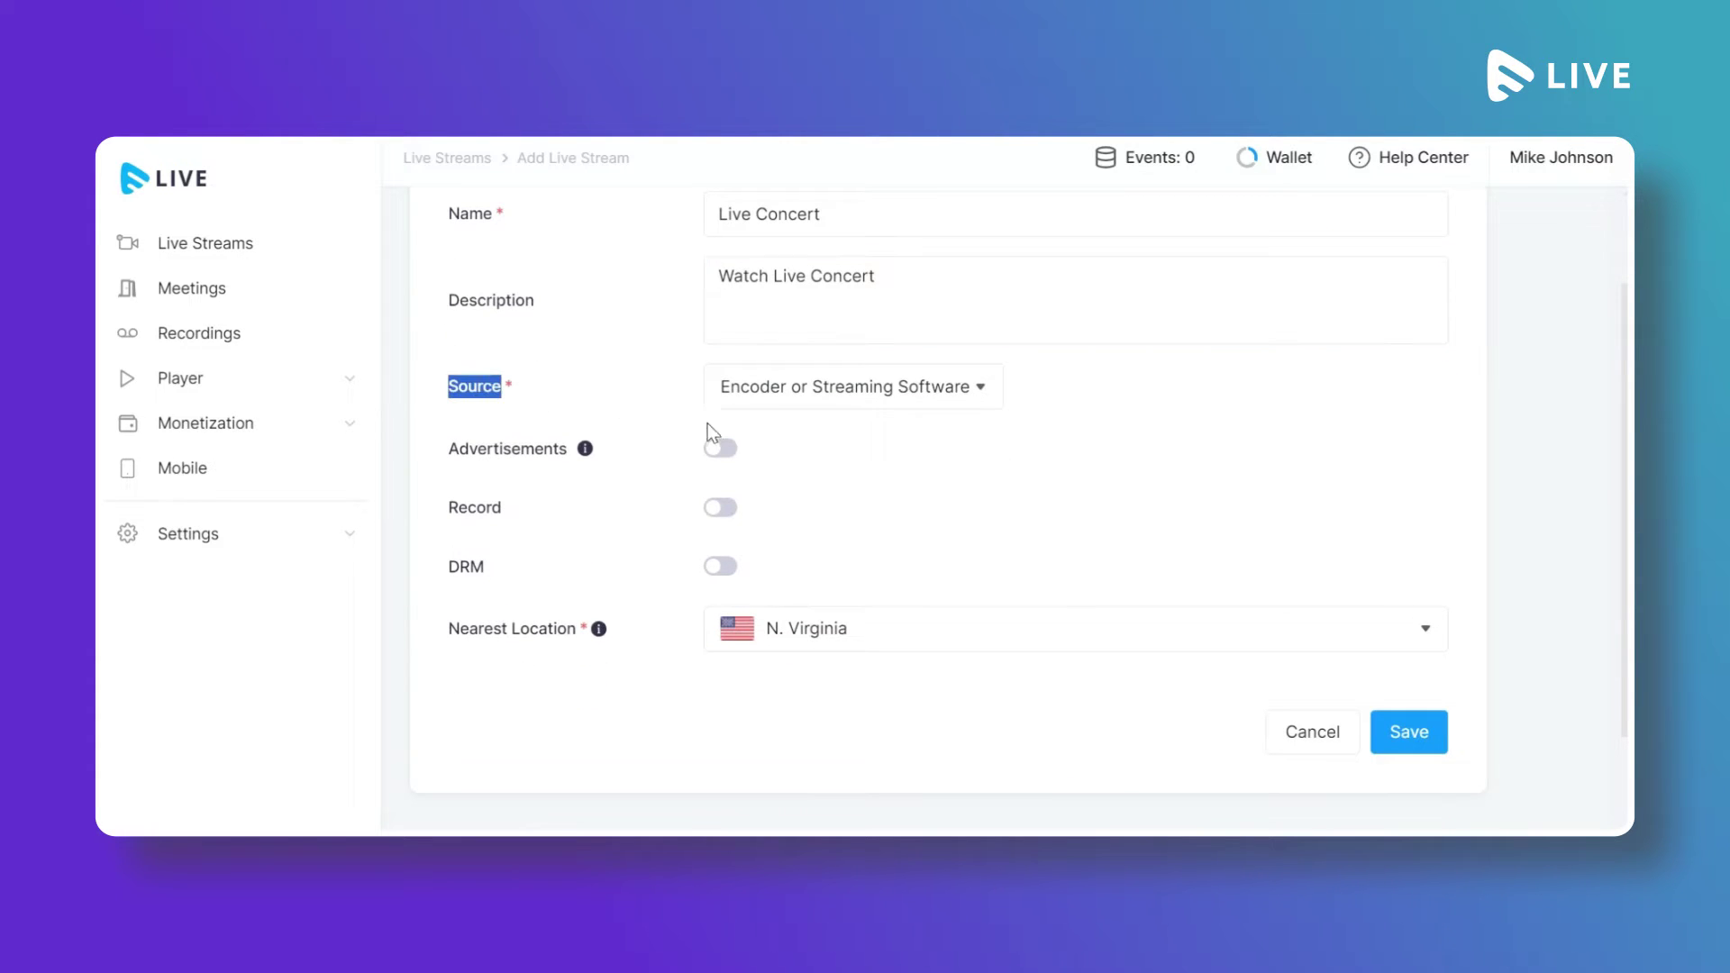
click(802, 393)
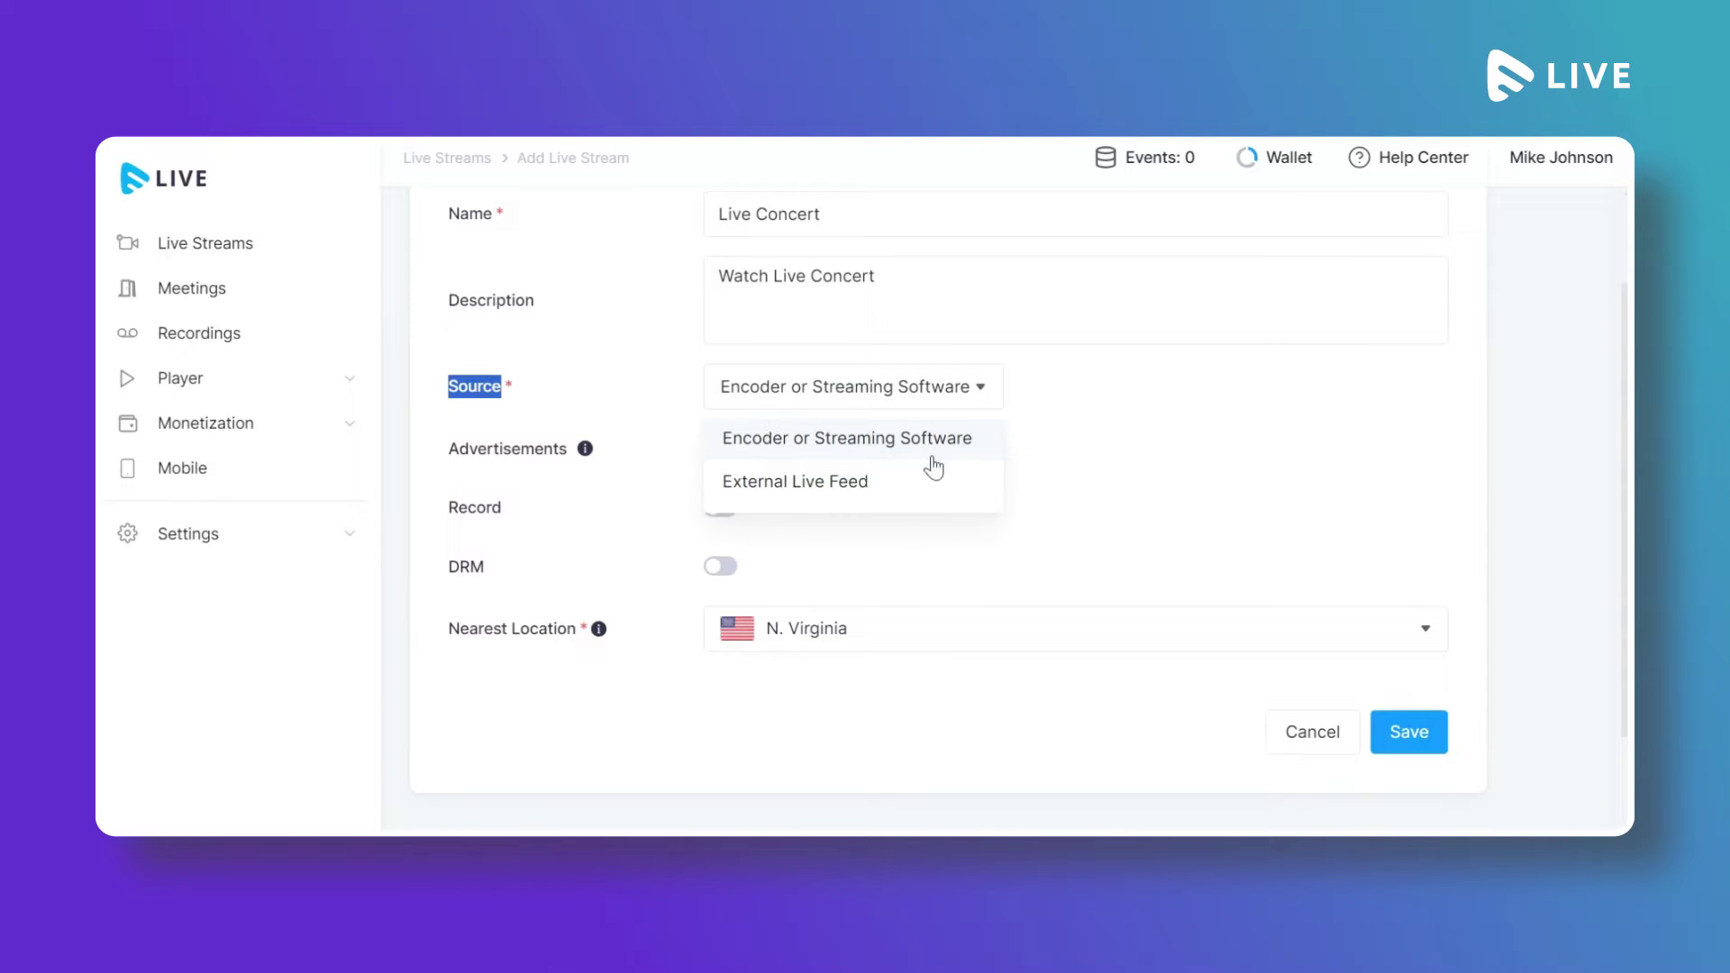
click(894, 500)
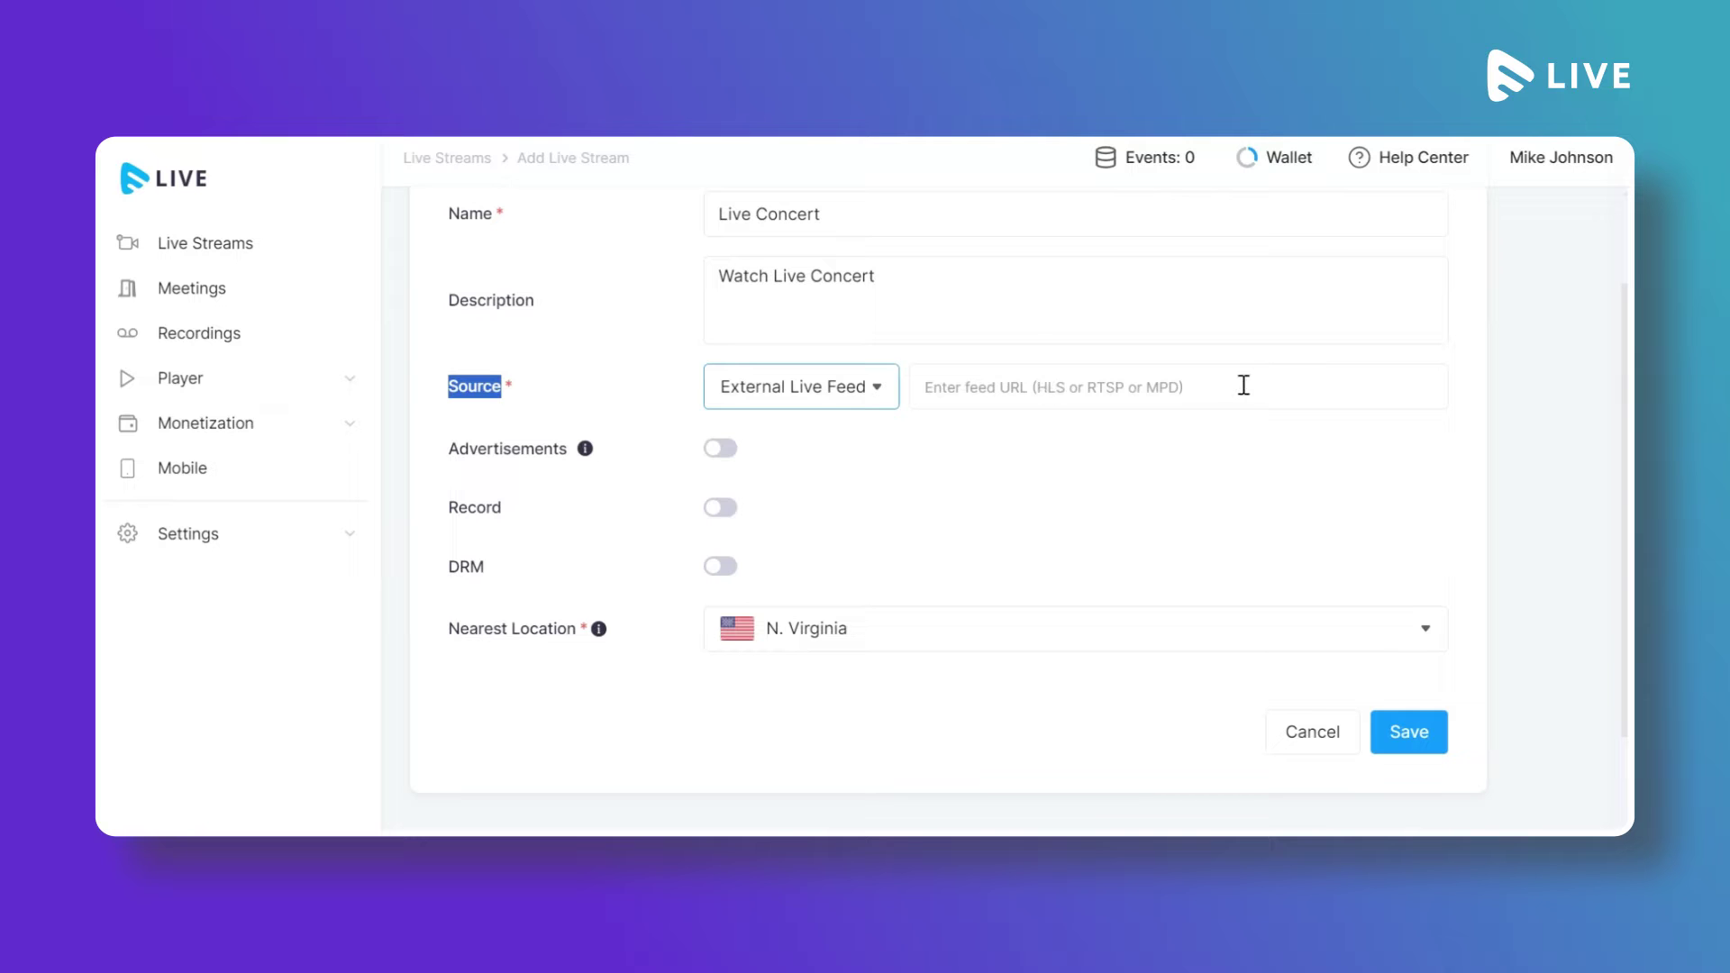
click(880, 399)
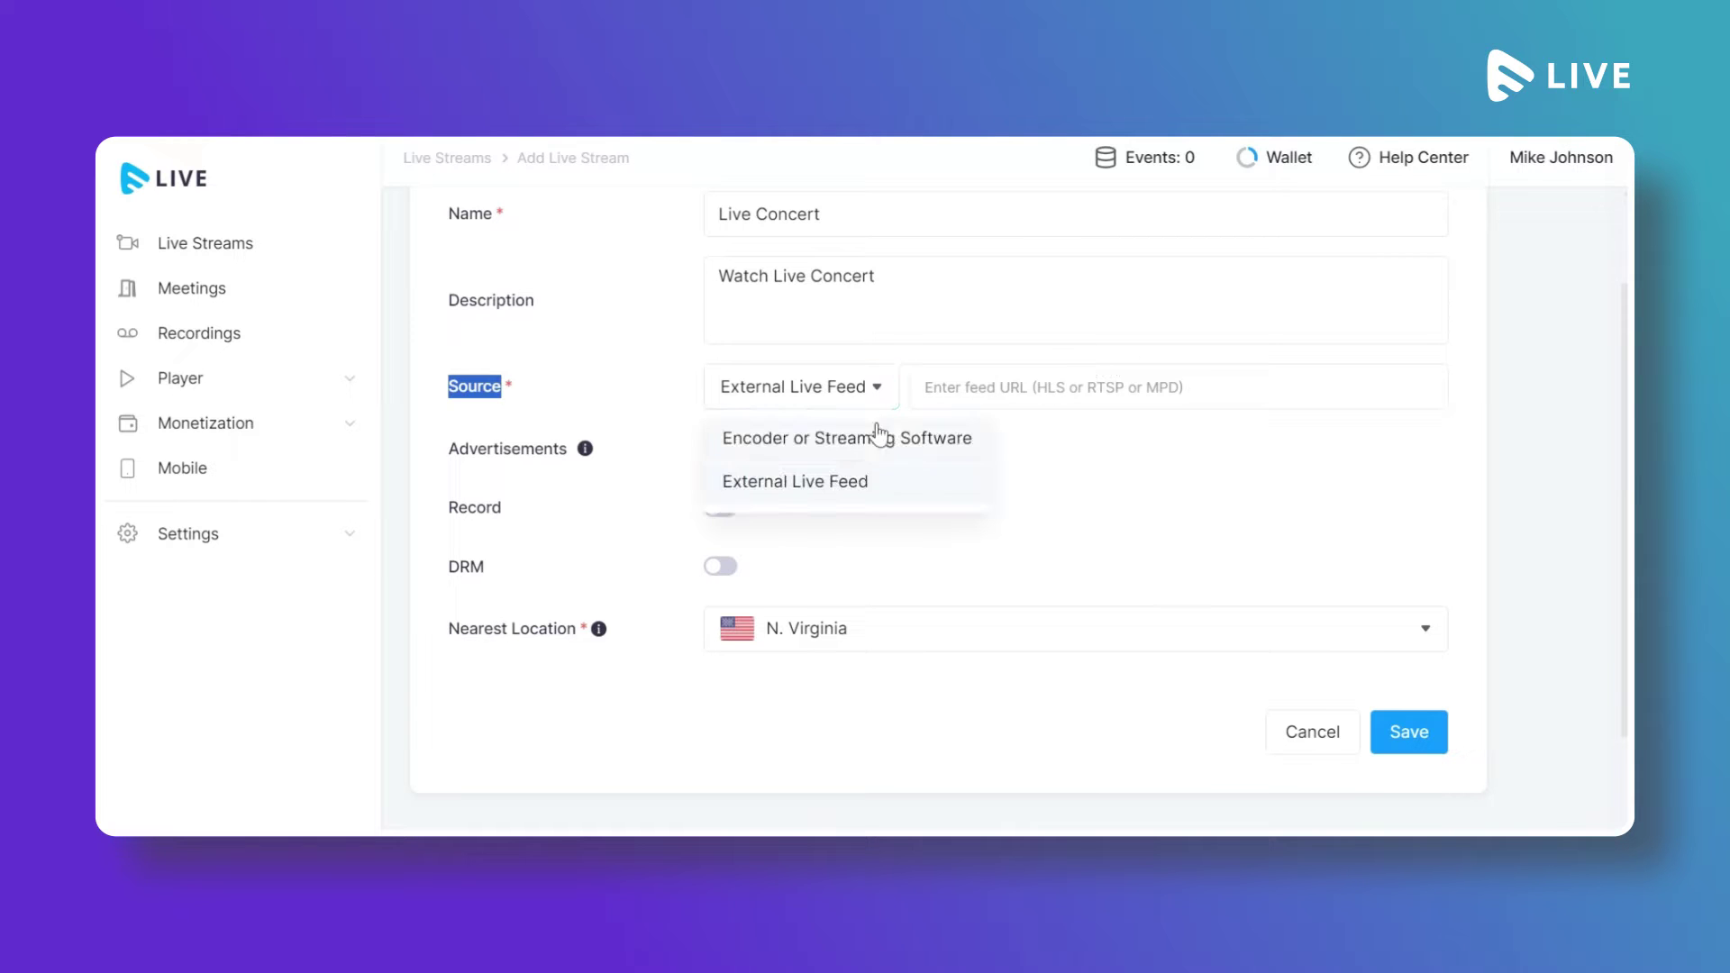
click(881, 441)
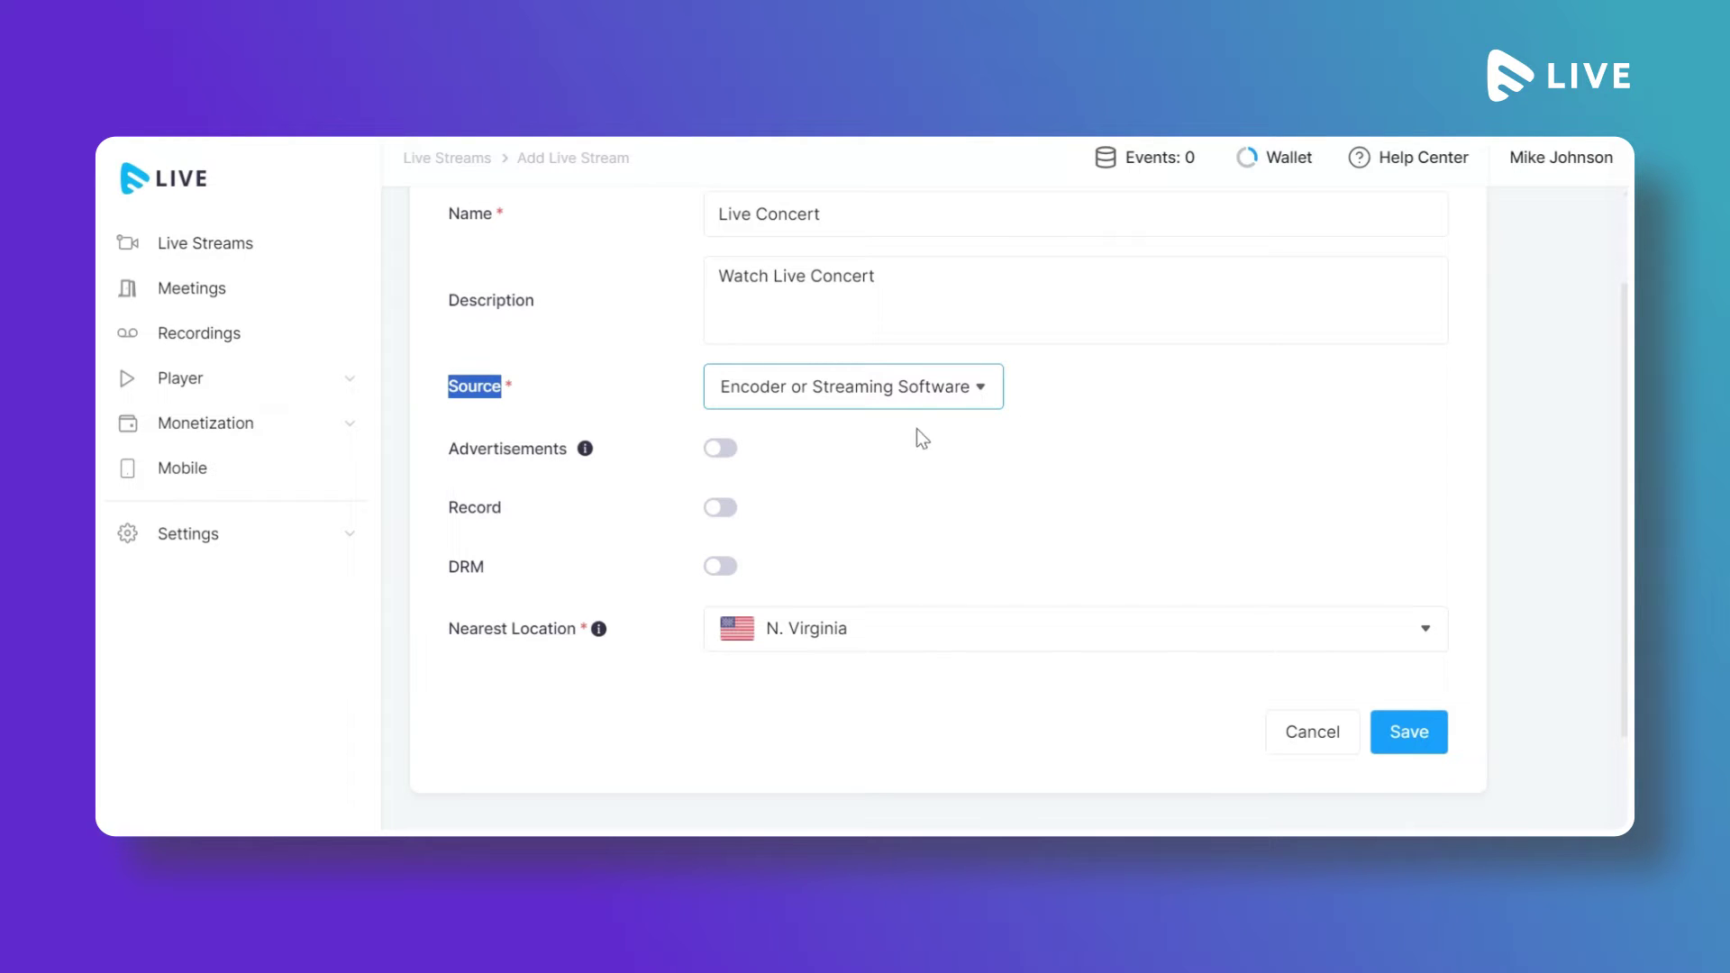
click(907, 449)
- Enable recording, set nearest location to Mumbai, and save the Live Concert stream
mouse_move(588, 452)
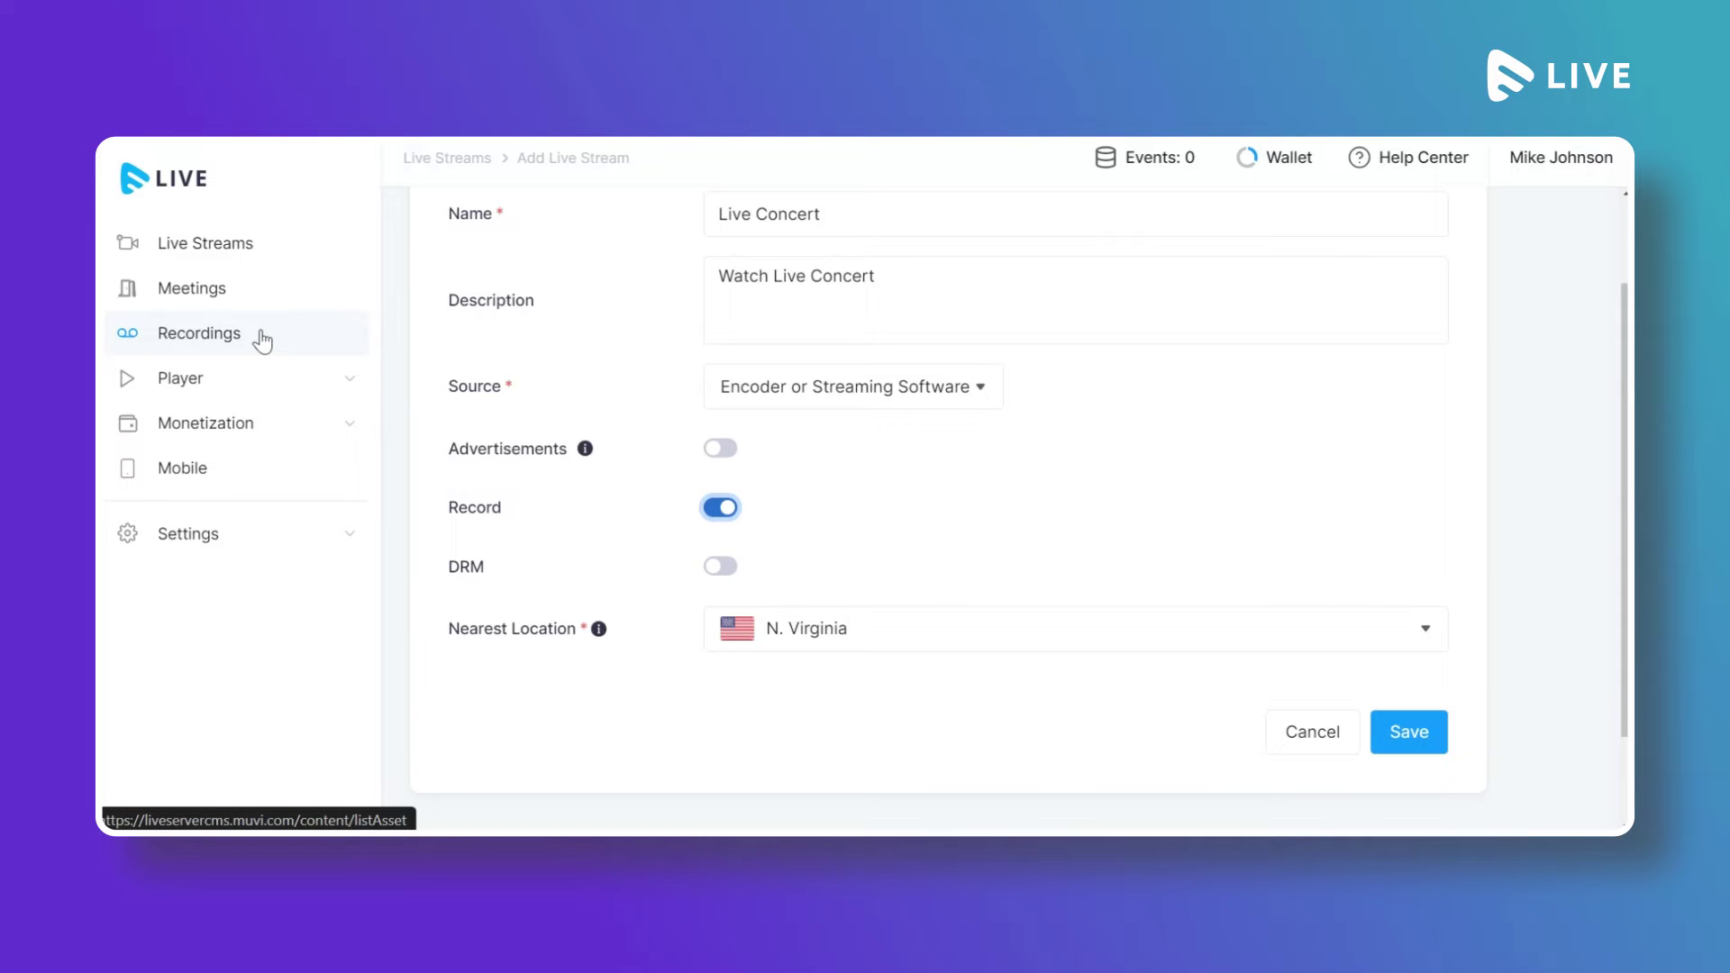
scroll(695, 452, down, 2)
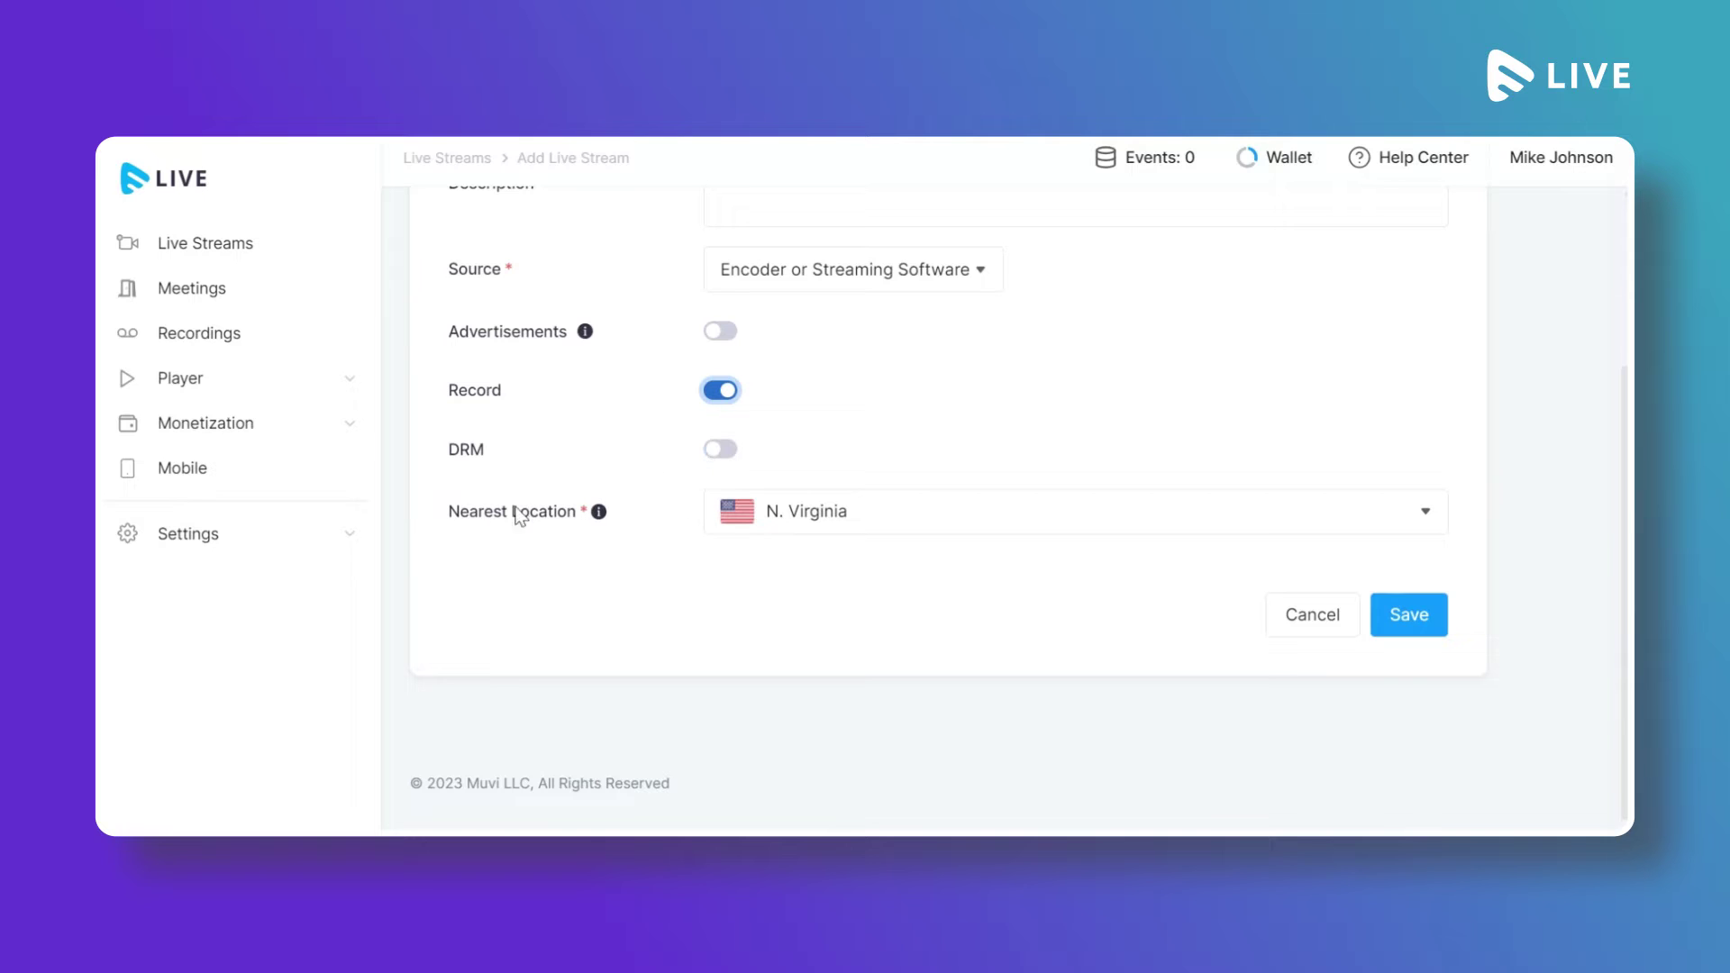
click(856, 515)
scroll(877, 348, down, 2)
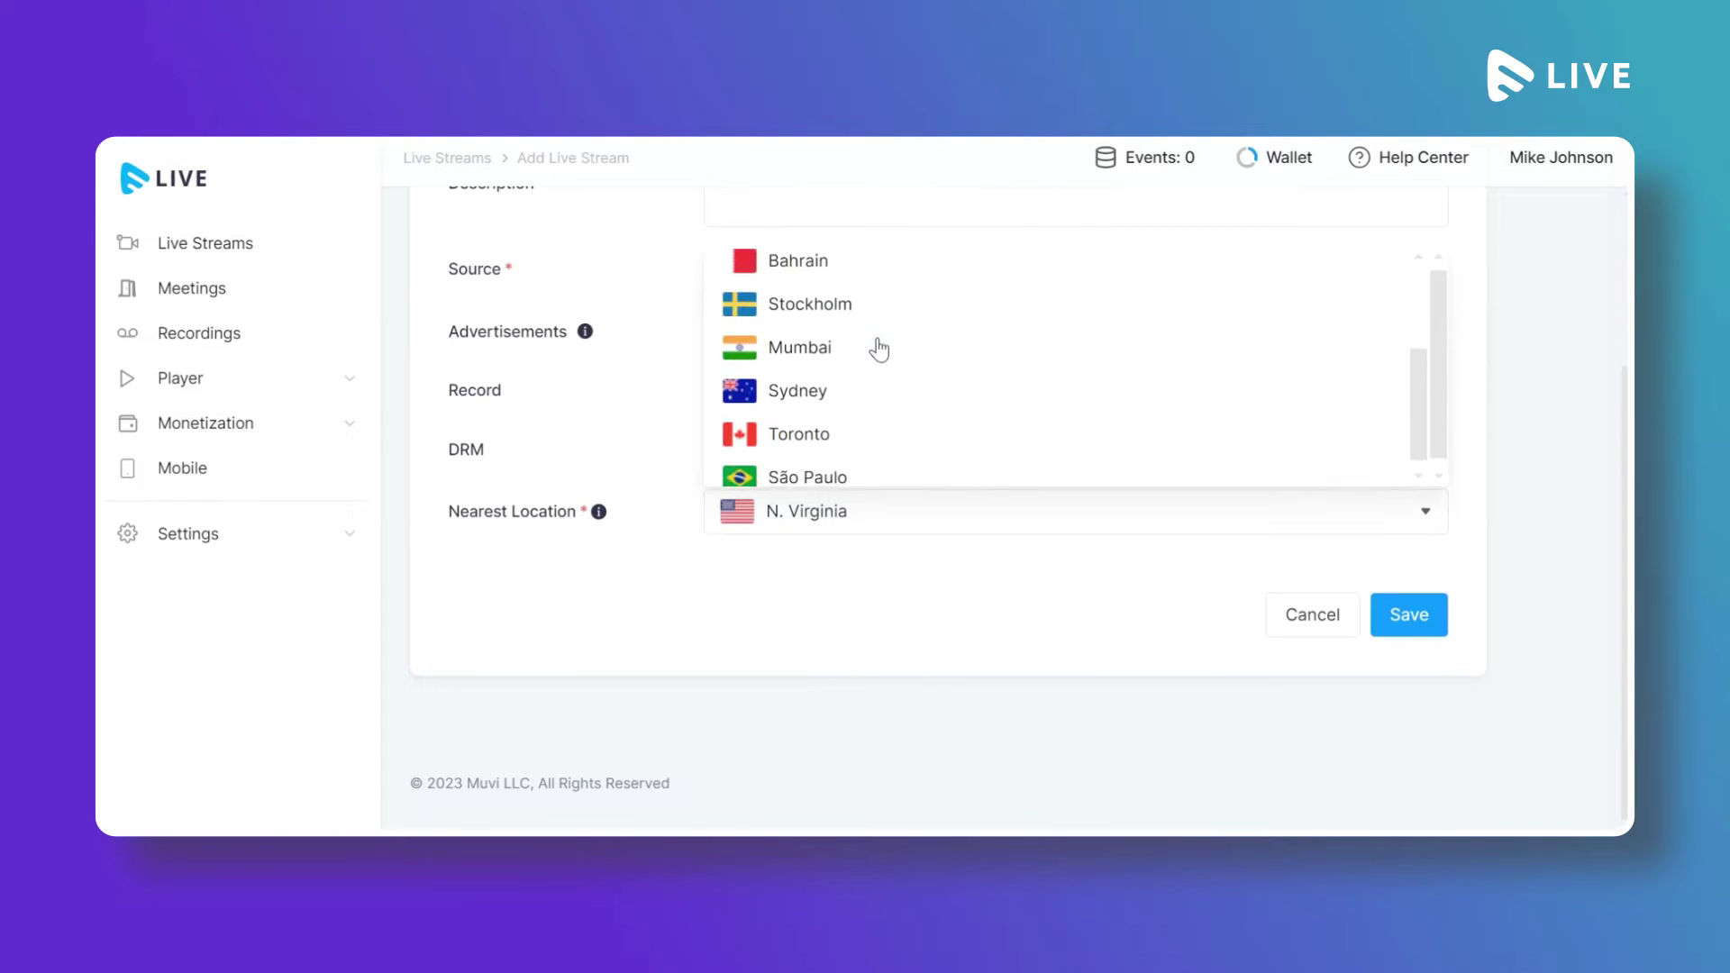
scroll(846, 375, up, 1)
scroll(840, 401, down, 1)
click(818, 329)
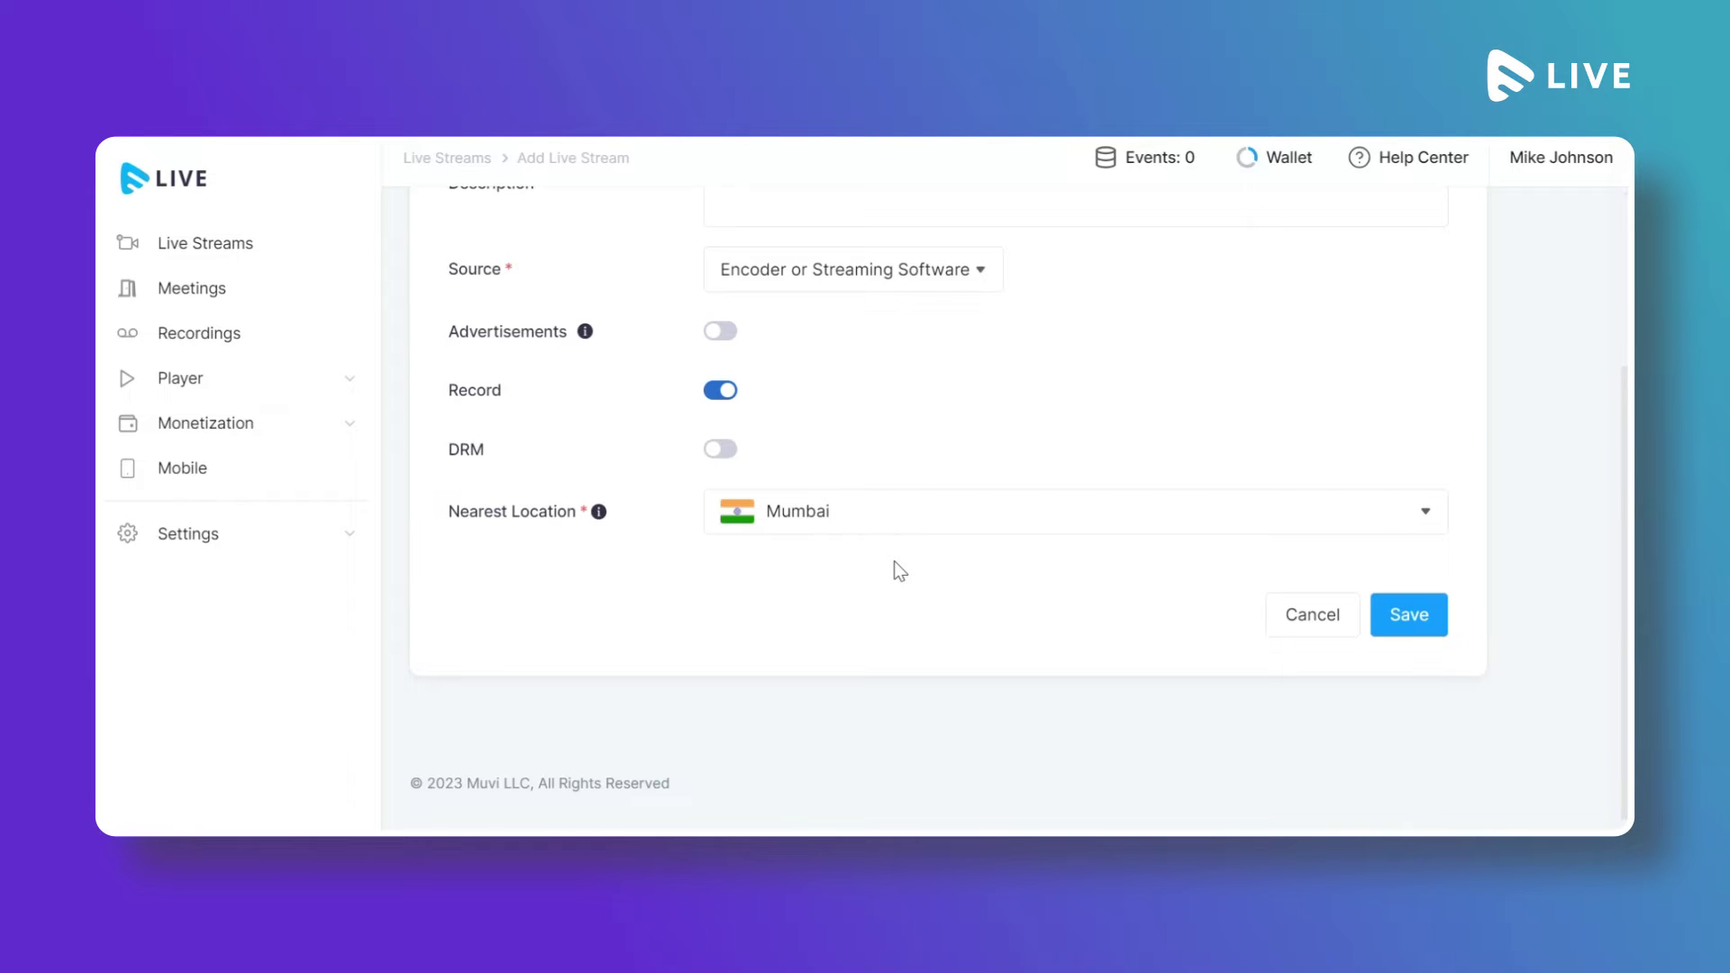
click(1408, 620)
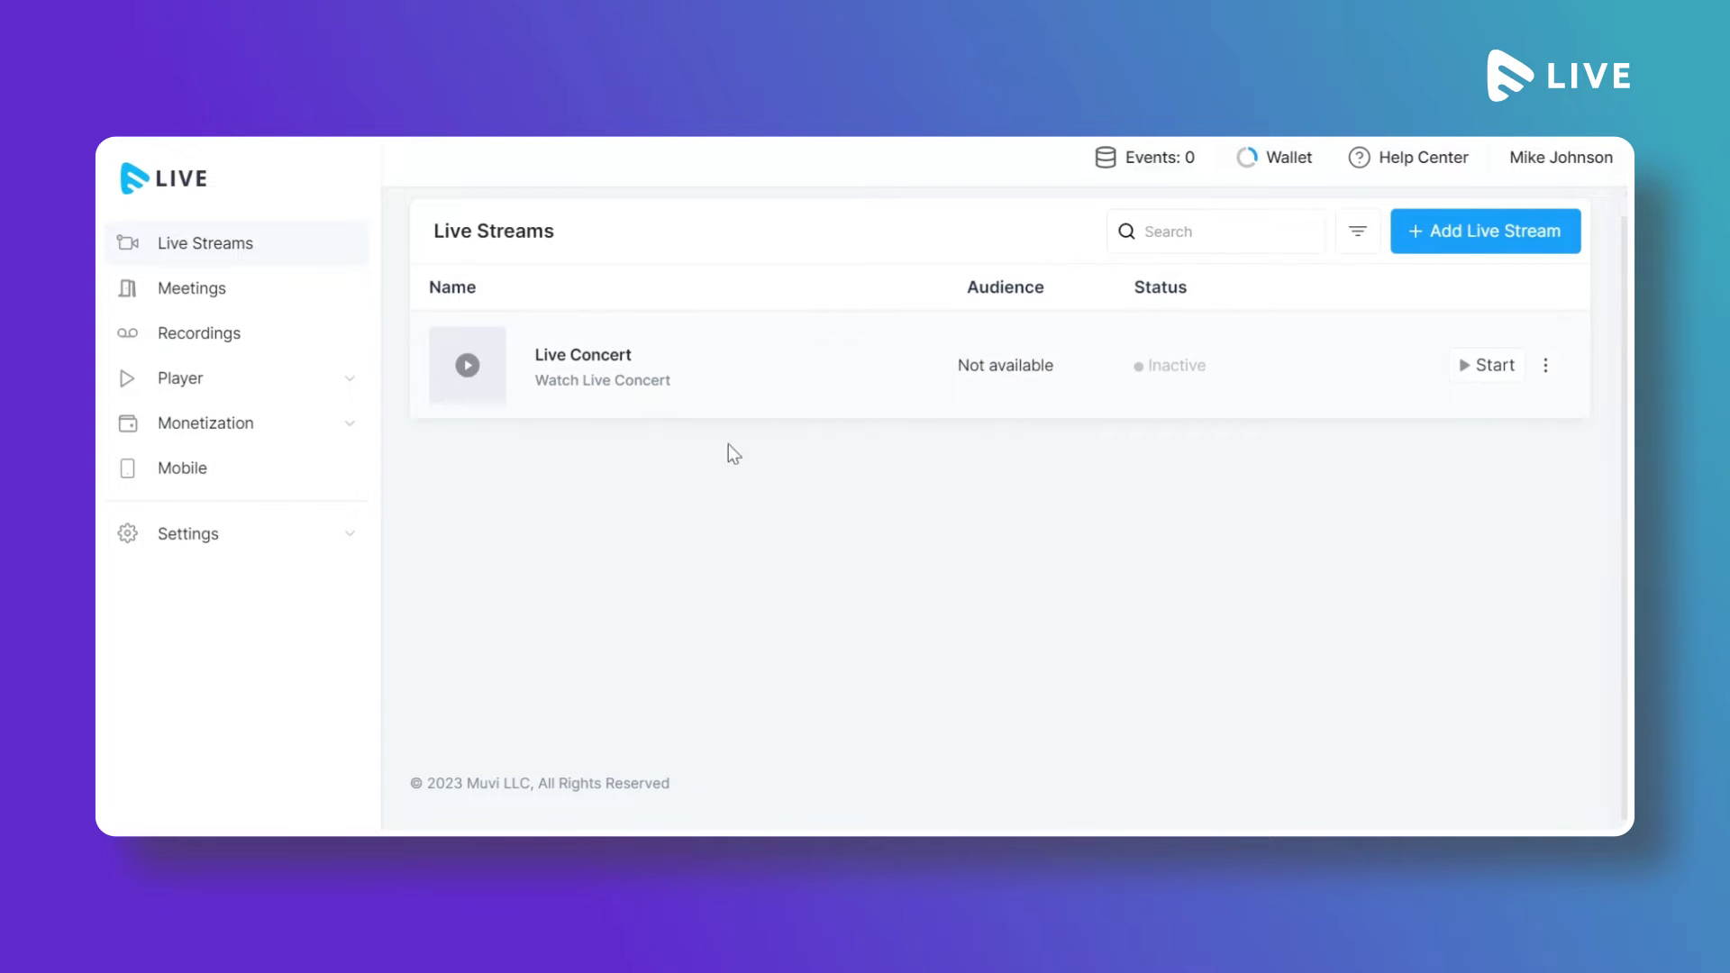
- Start the Live Concert stream from its row in the Live Streams list
click(1470, 364)
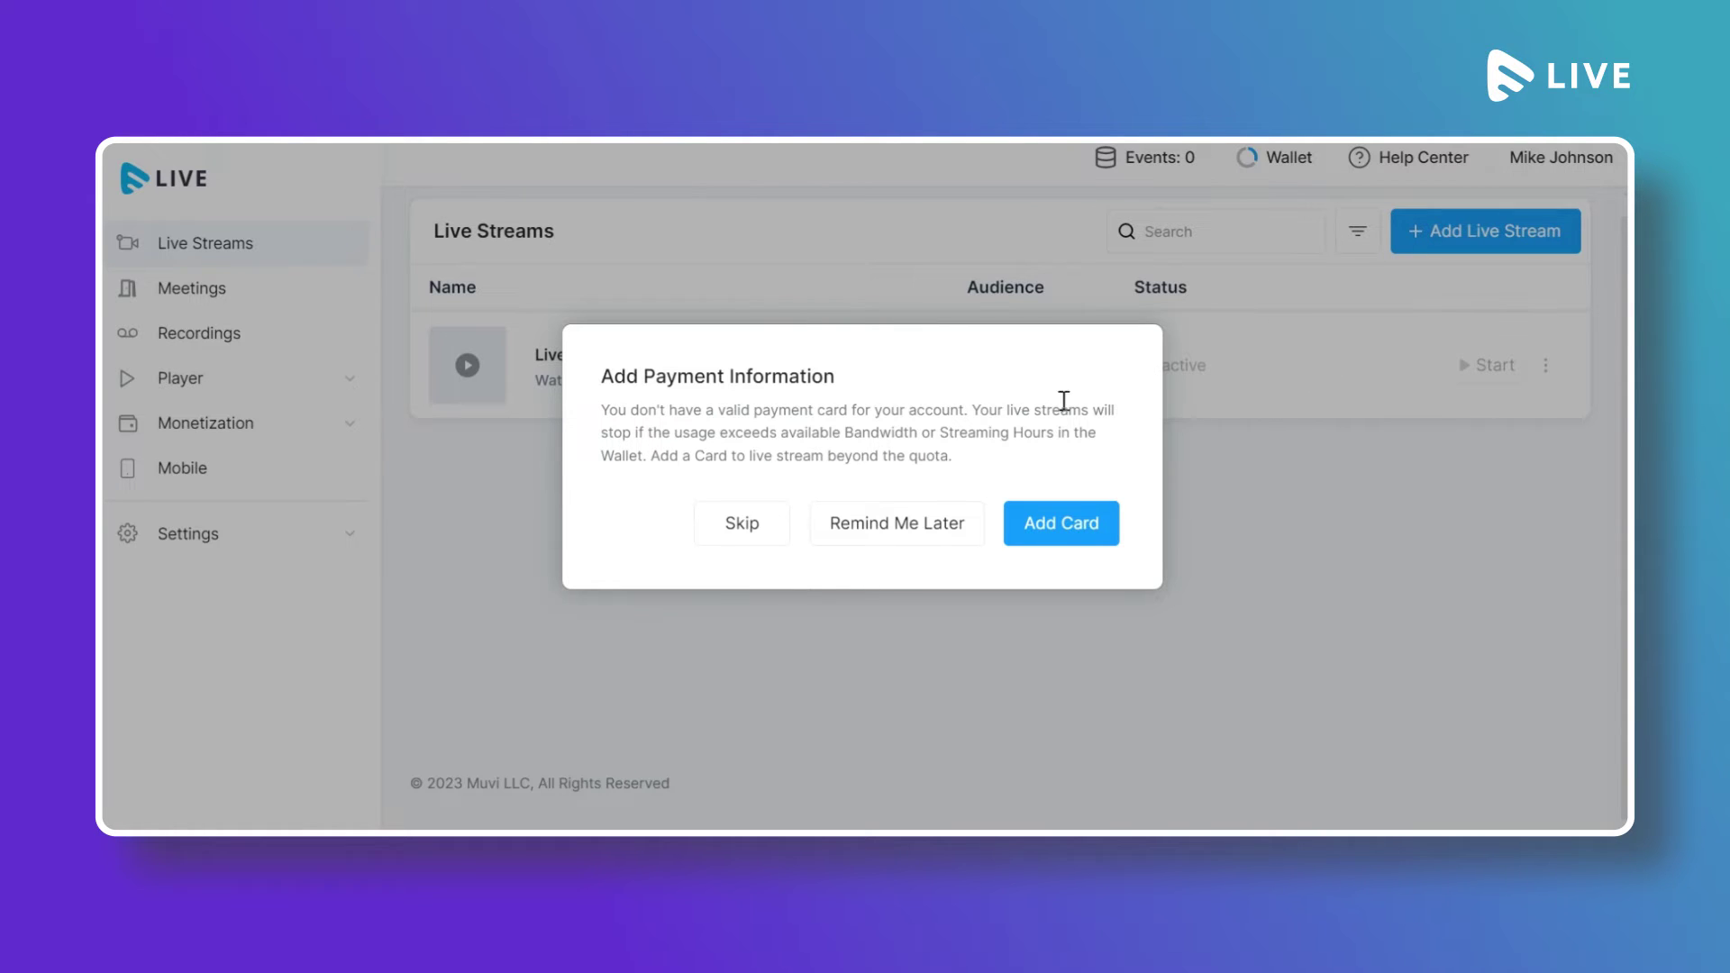
- Skip the payment card prompt and dismiss the Mumbai server launch notice
click(754, 536)
drag(601, 433, 807, 433)
click(844, 442)
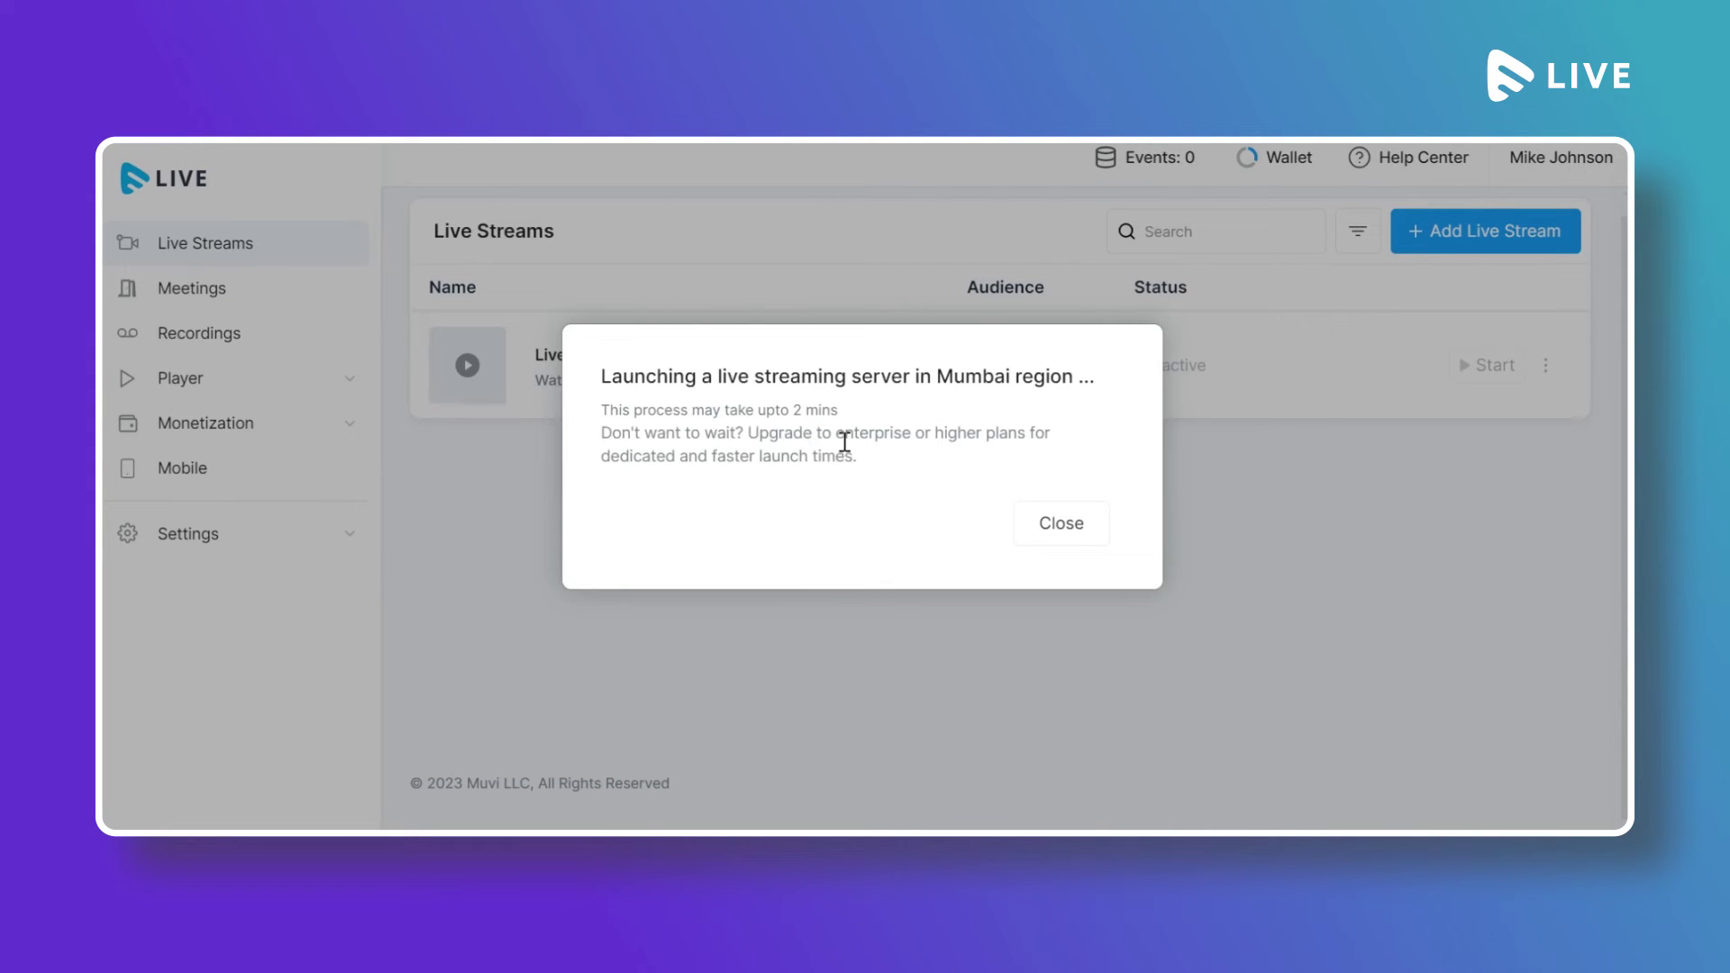
click(1064, 530)
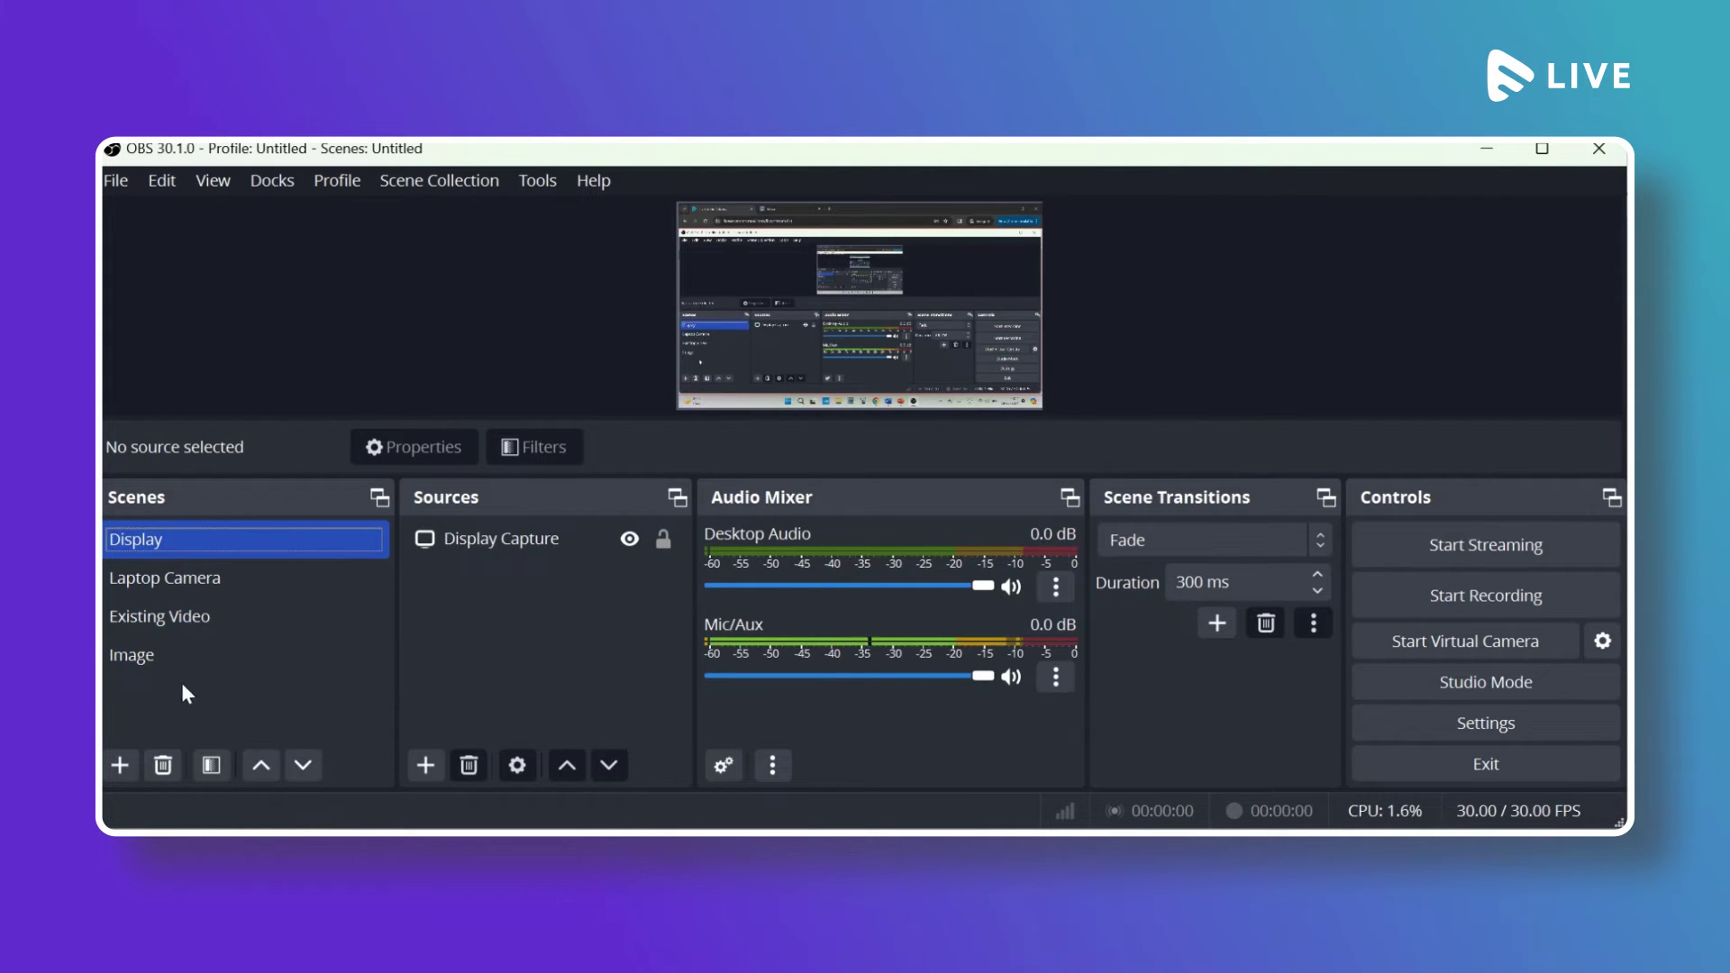
- Create a new OBS scene named 'Camera2'
click(120, 766)
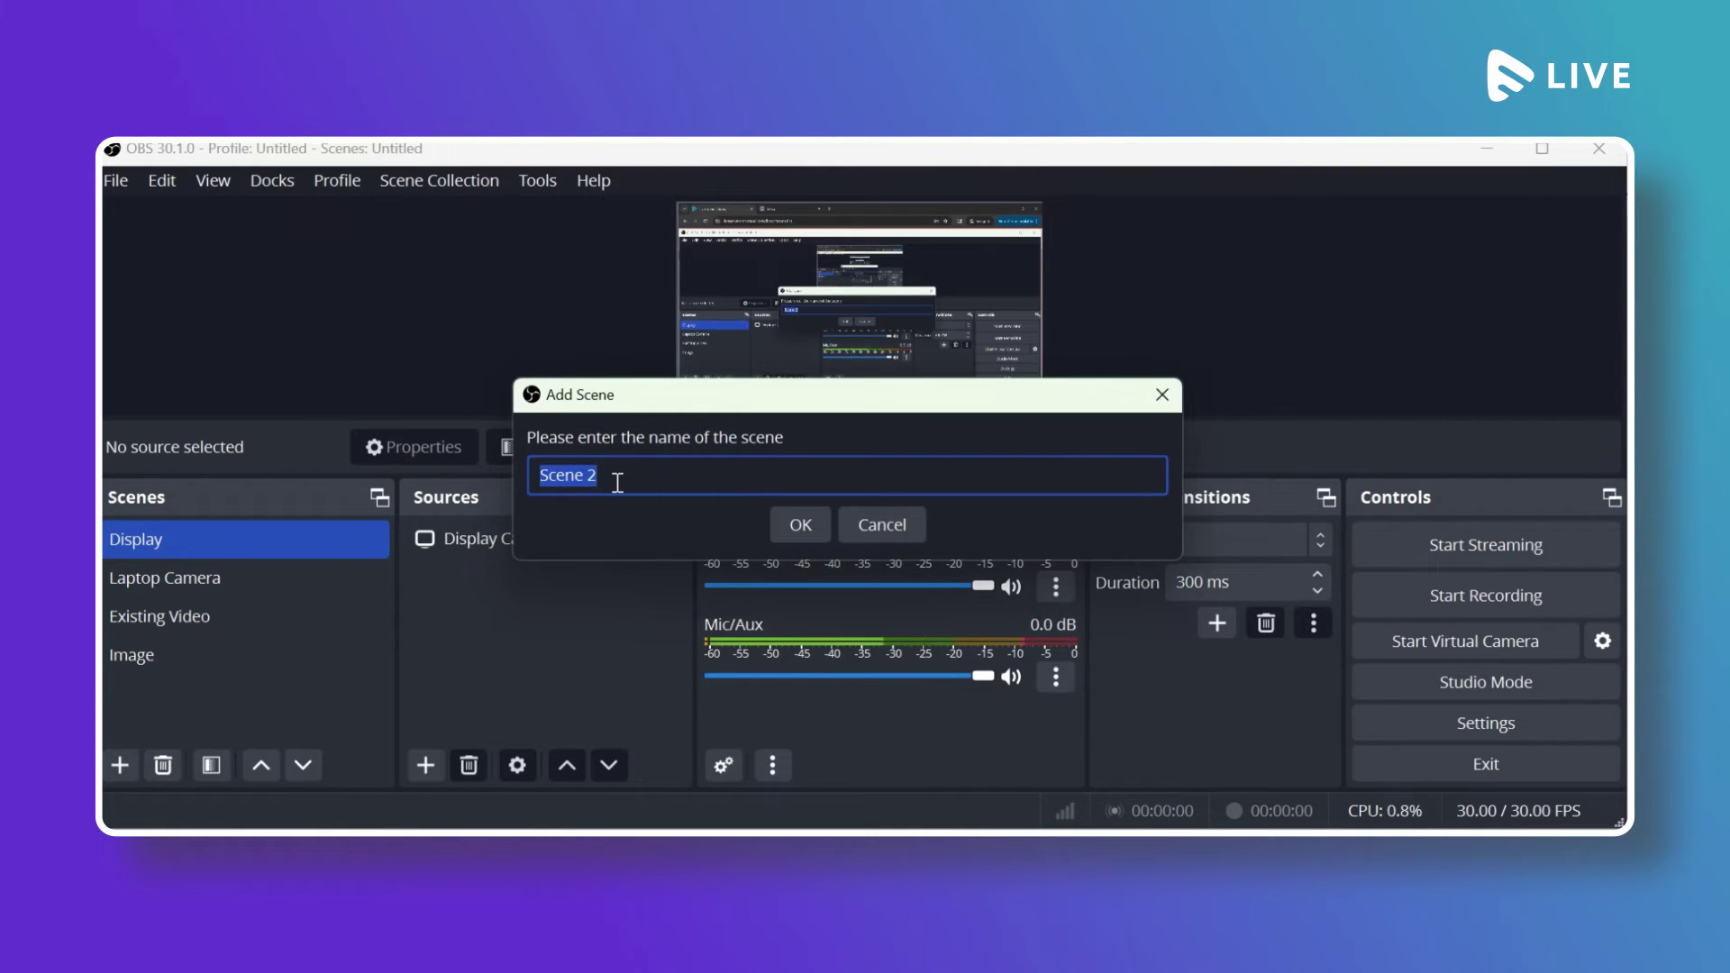
key(BackSpace)
text(Camera2)
click(798, 525)
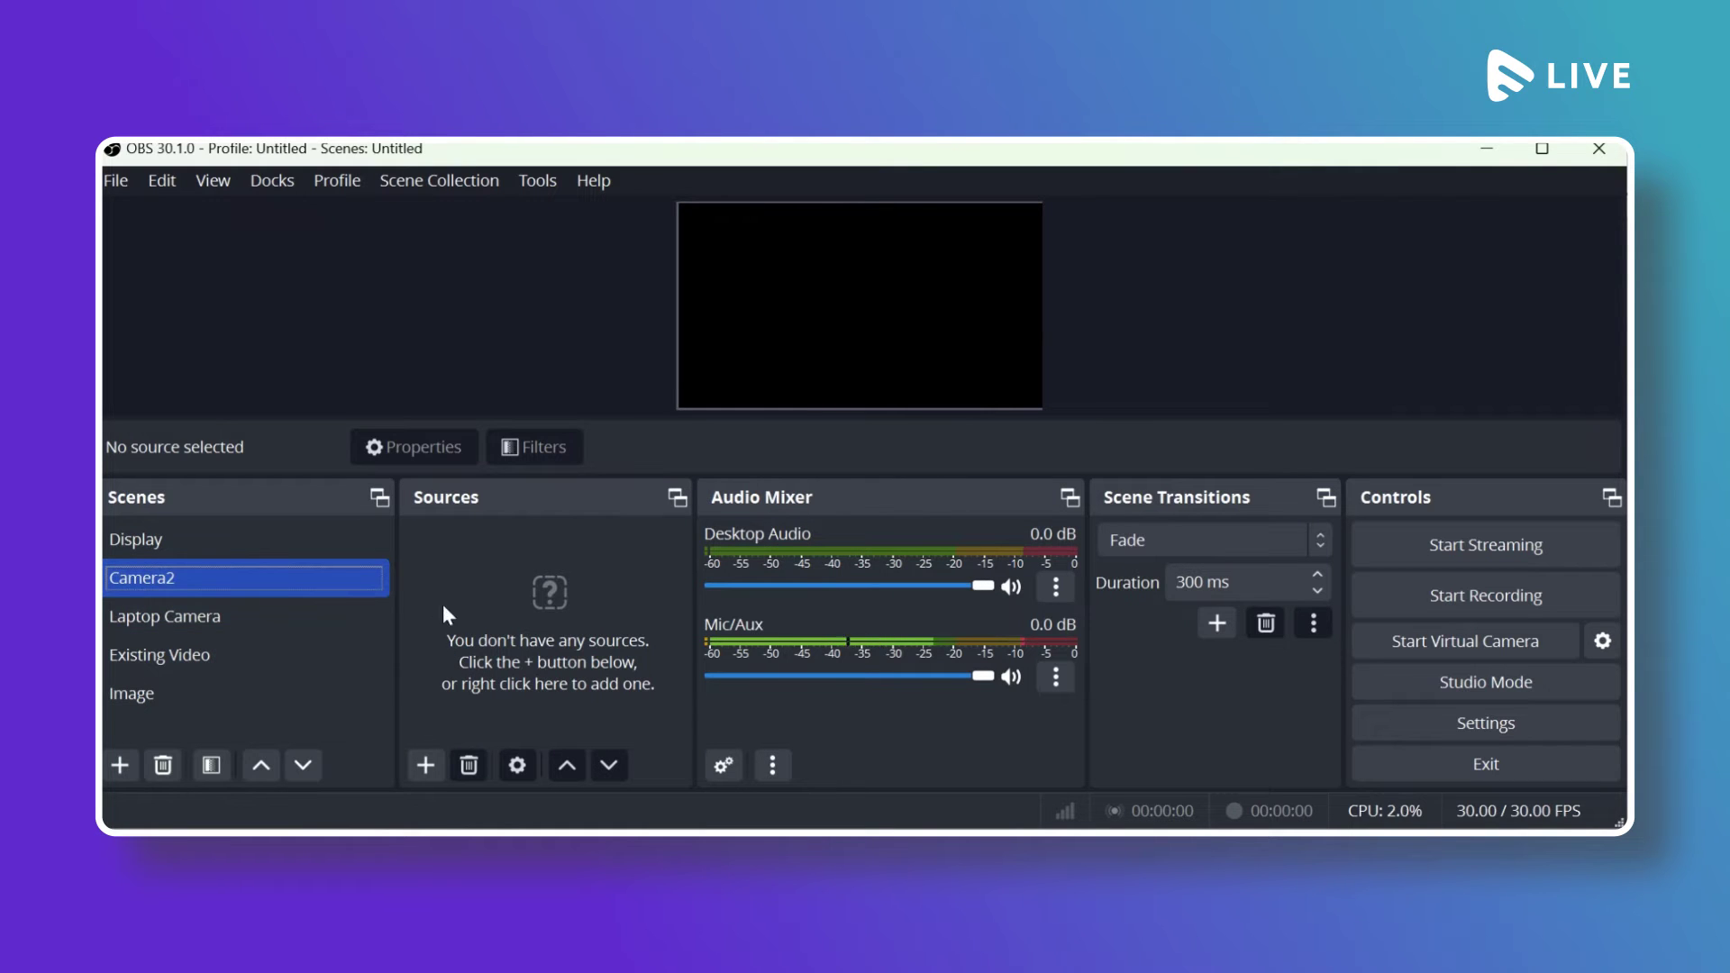
- Add a Media Source playing Pexels Videos 1472014.mp4 to Camera2, then select the Display scene
click(424, 766)
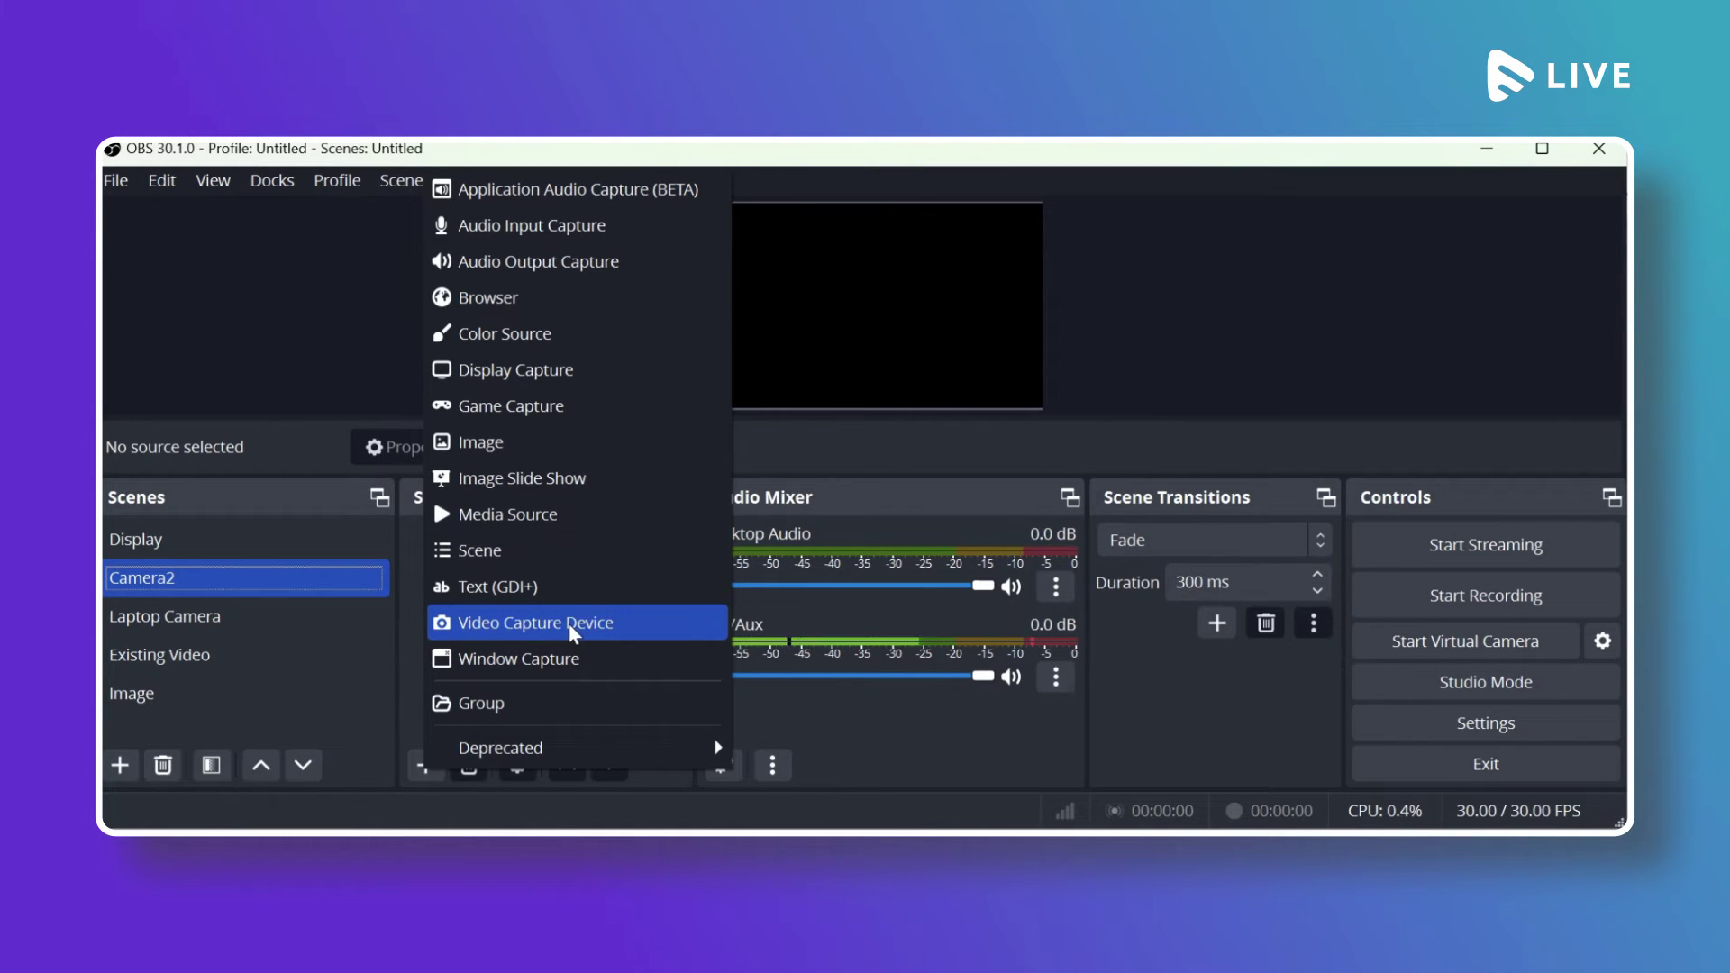
click(562, 515)
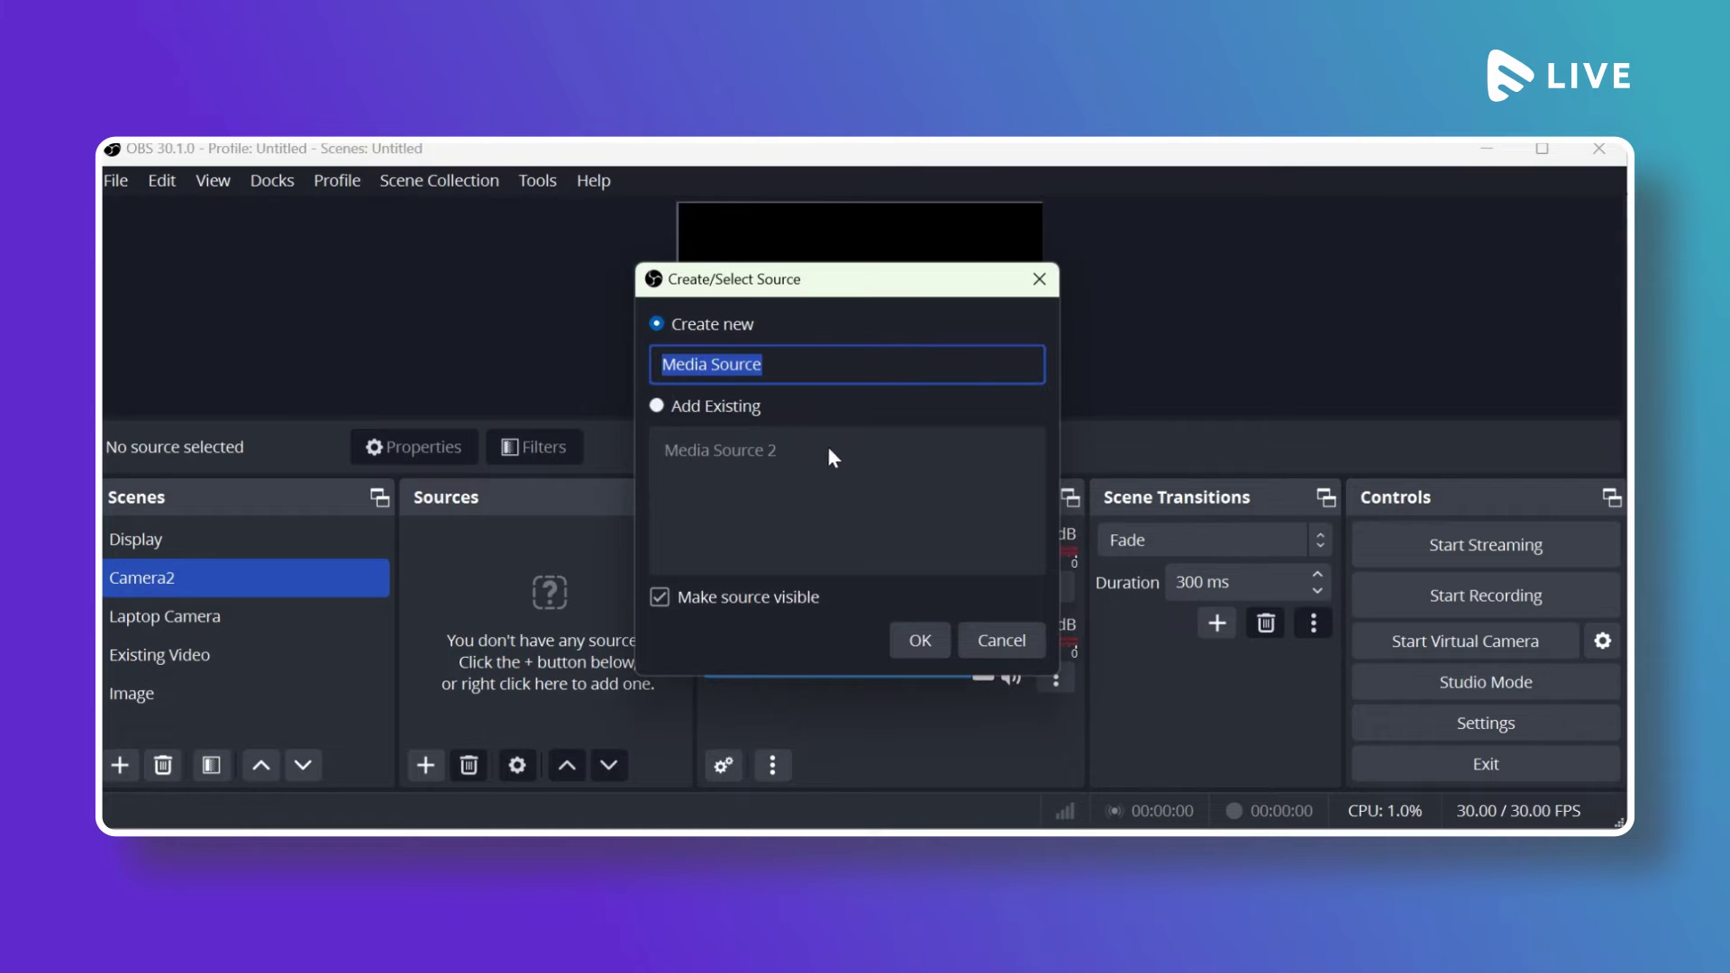
click(920, 639)
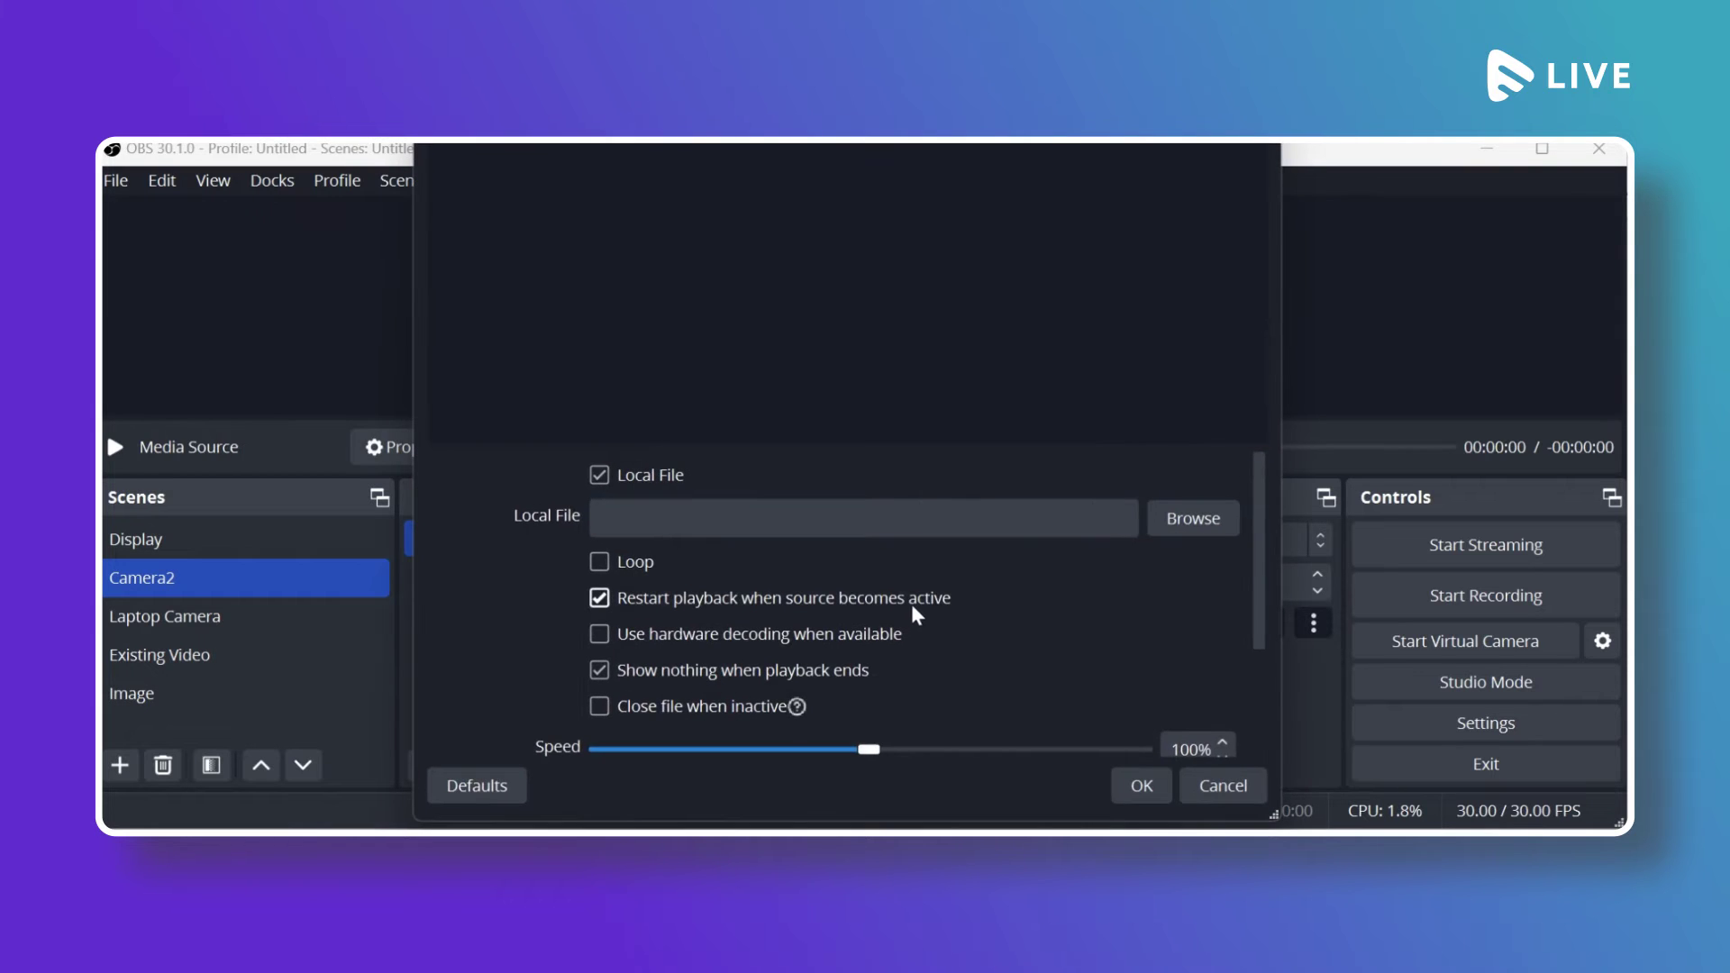
click(1194, 518)
double_click(807, 306)
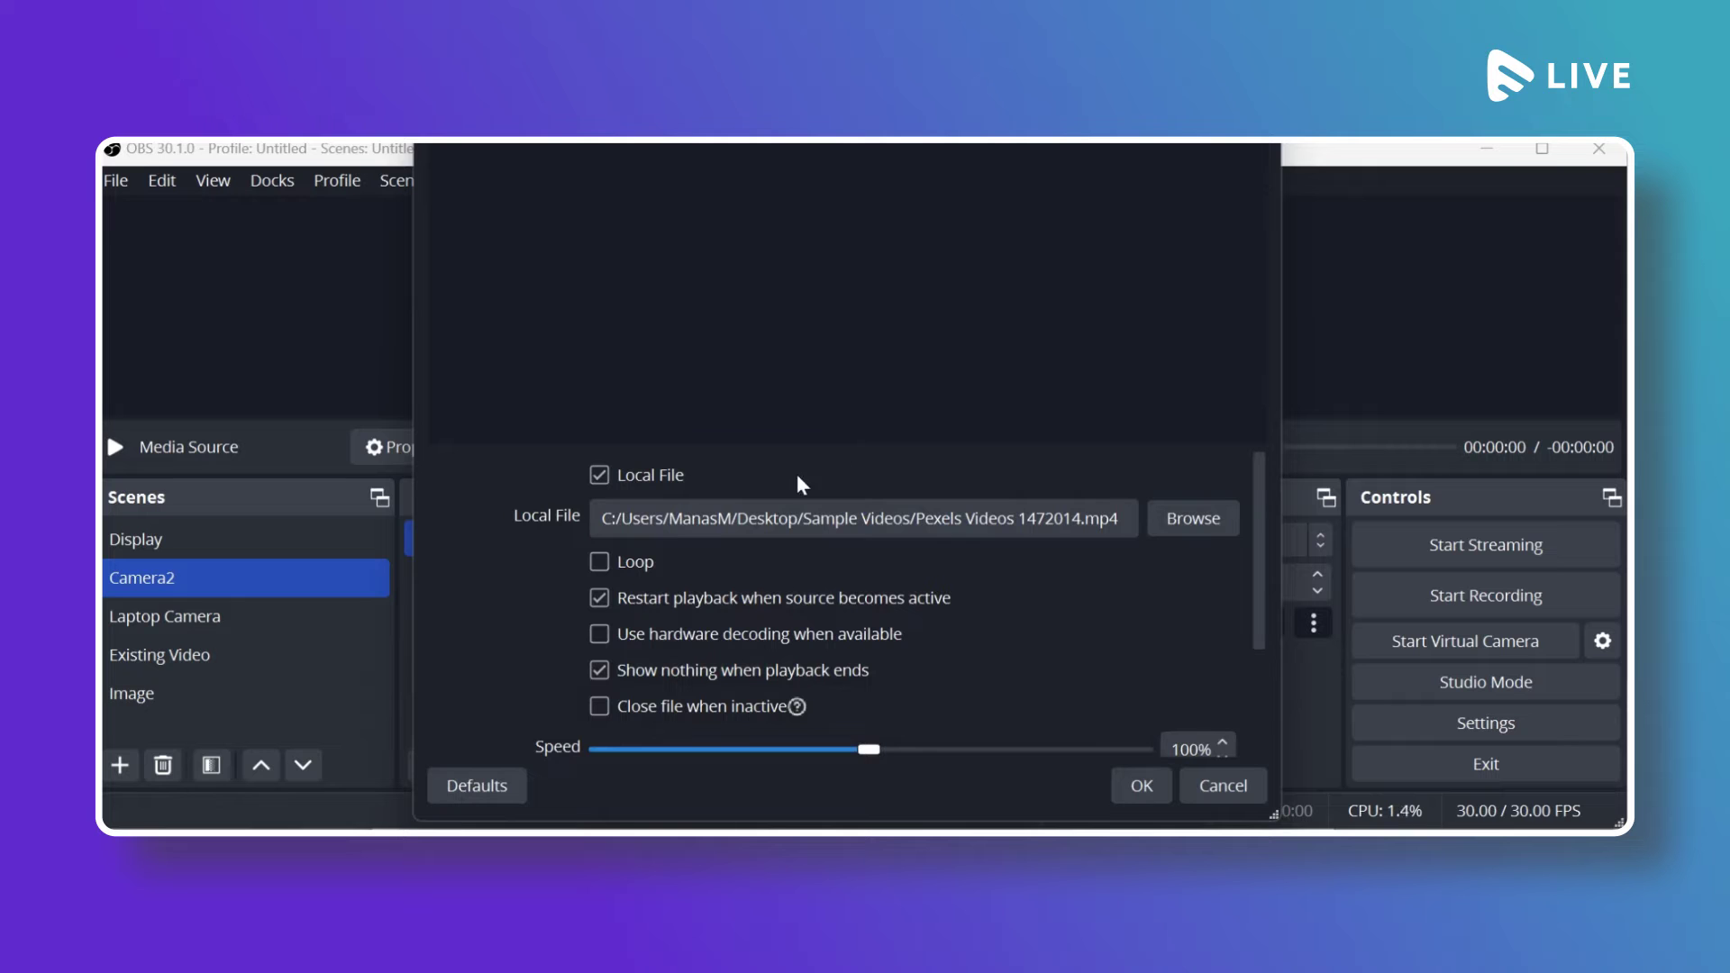
click(1140, 786)
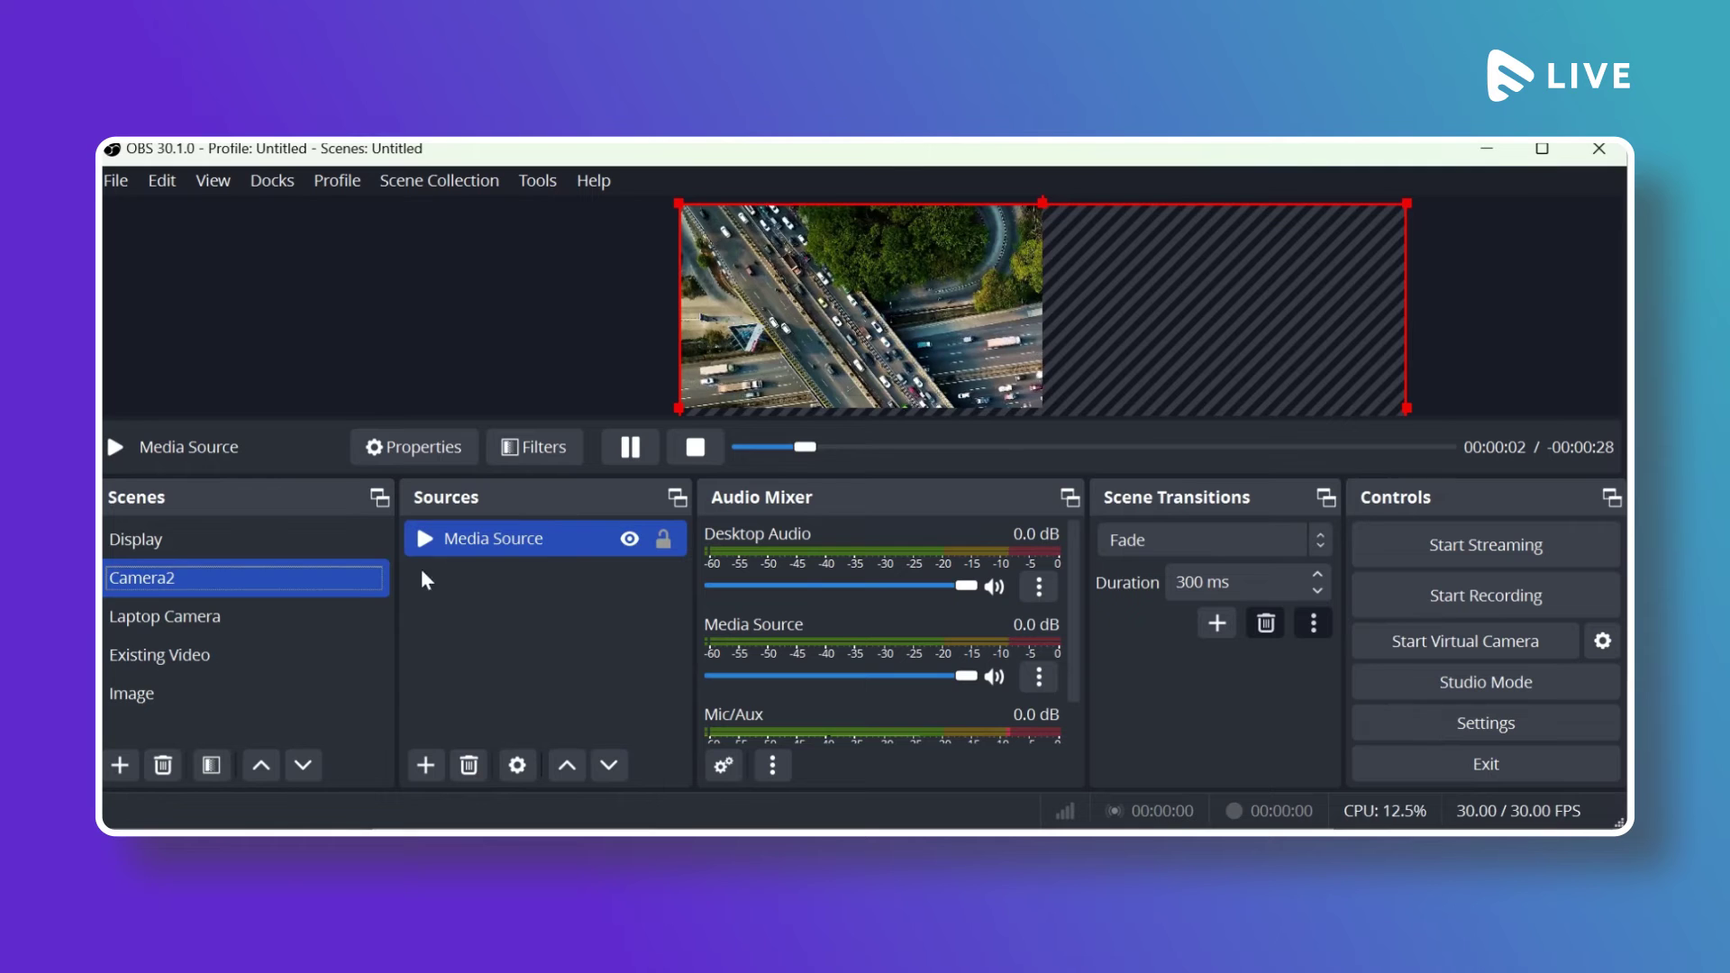
click(220, 551)
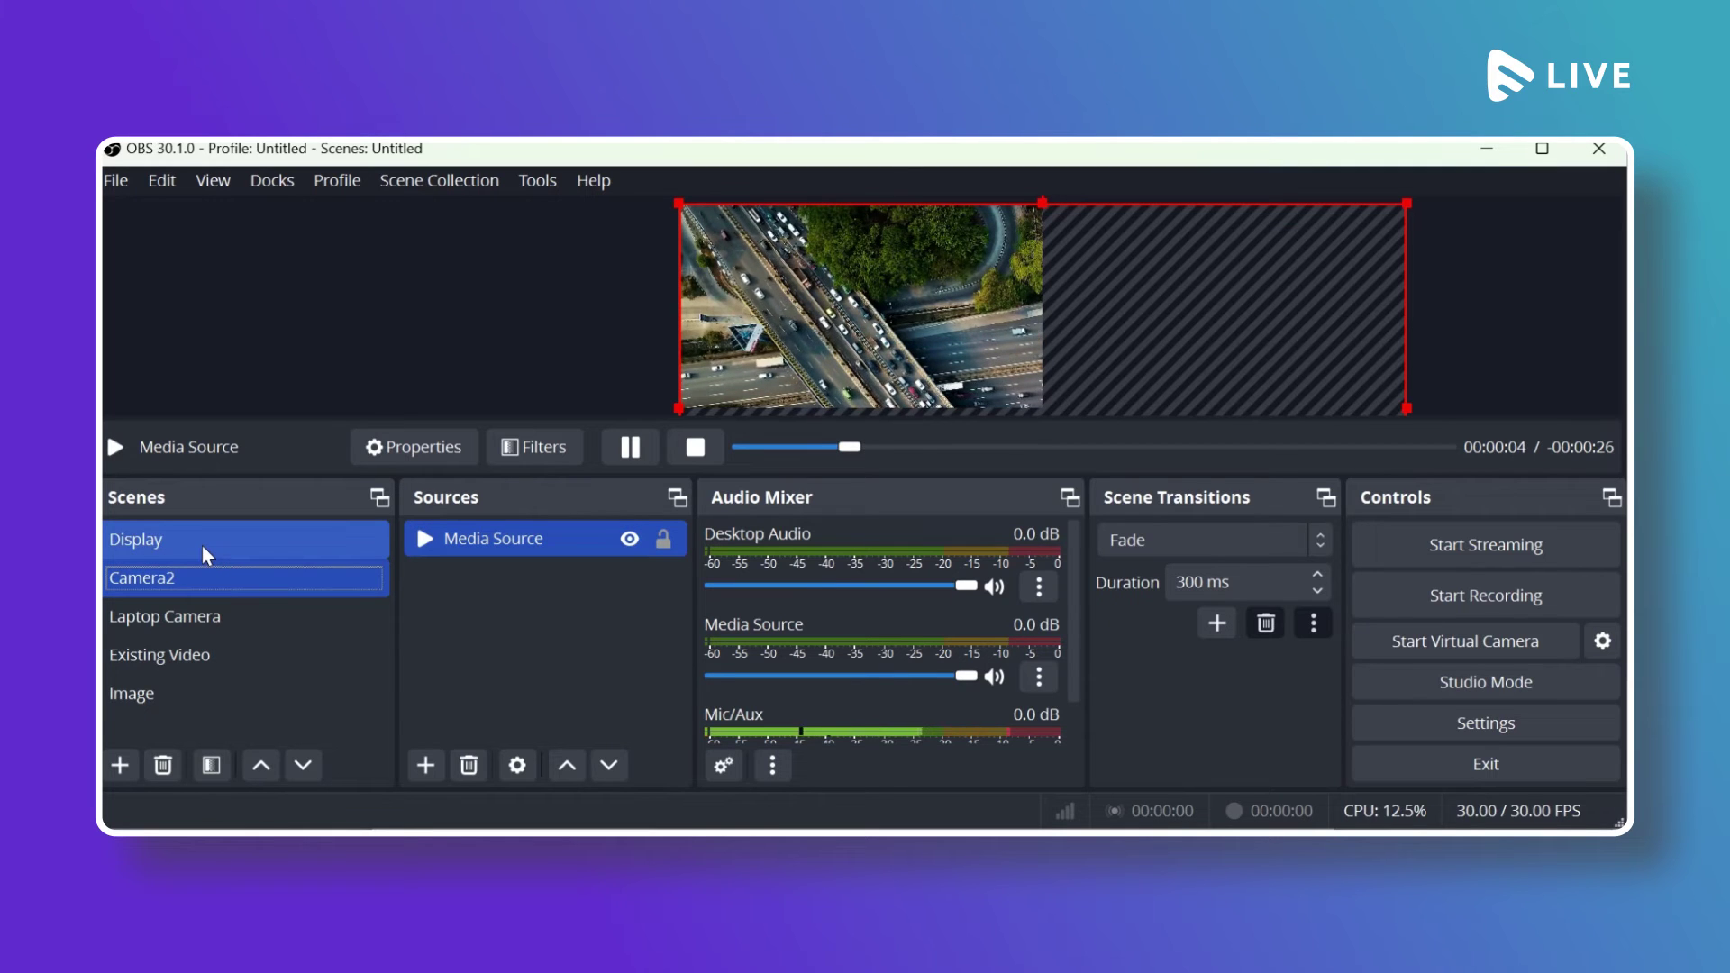
- Browse the Existing Video and Image scenes and the Sources list, then return to Display
click(202, 545)
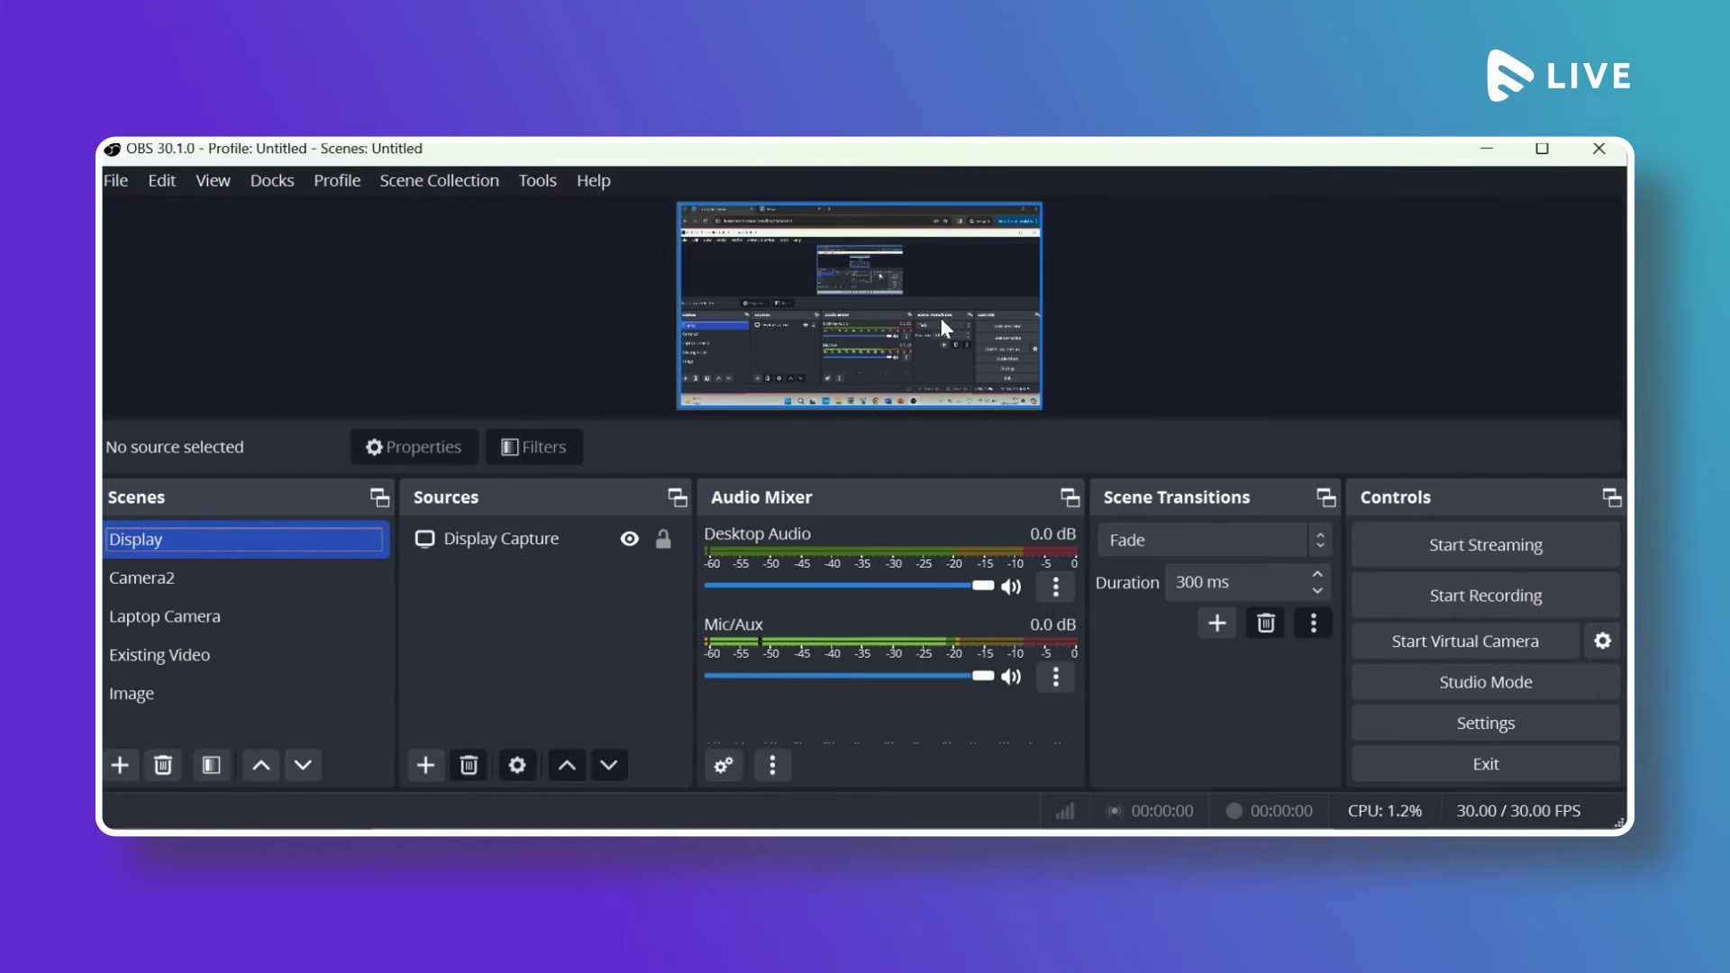
click(241, 658)
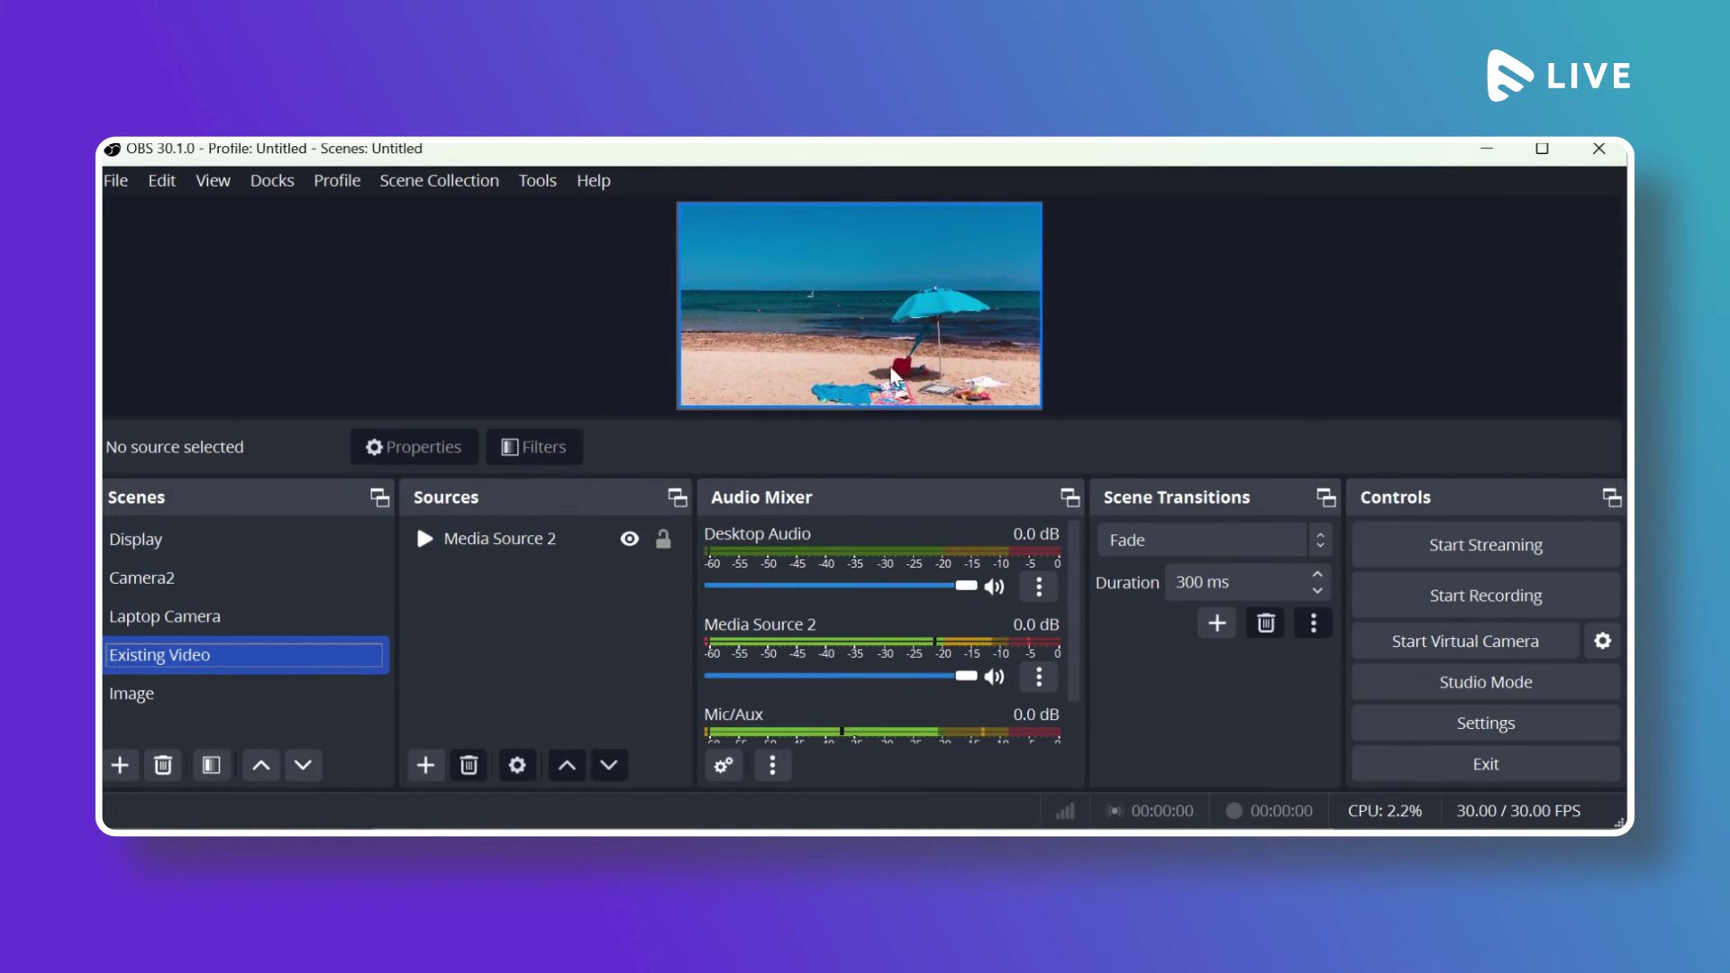
click(256, 694)
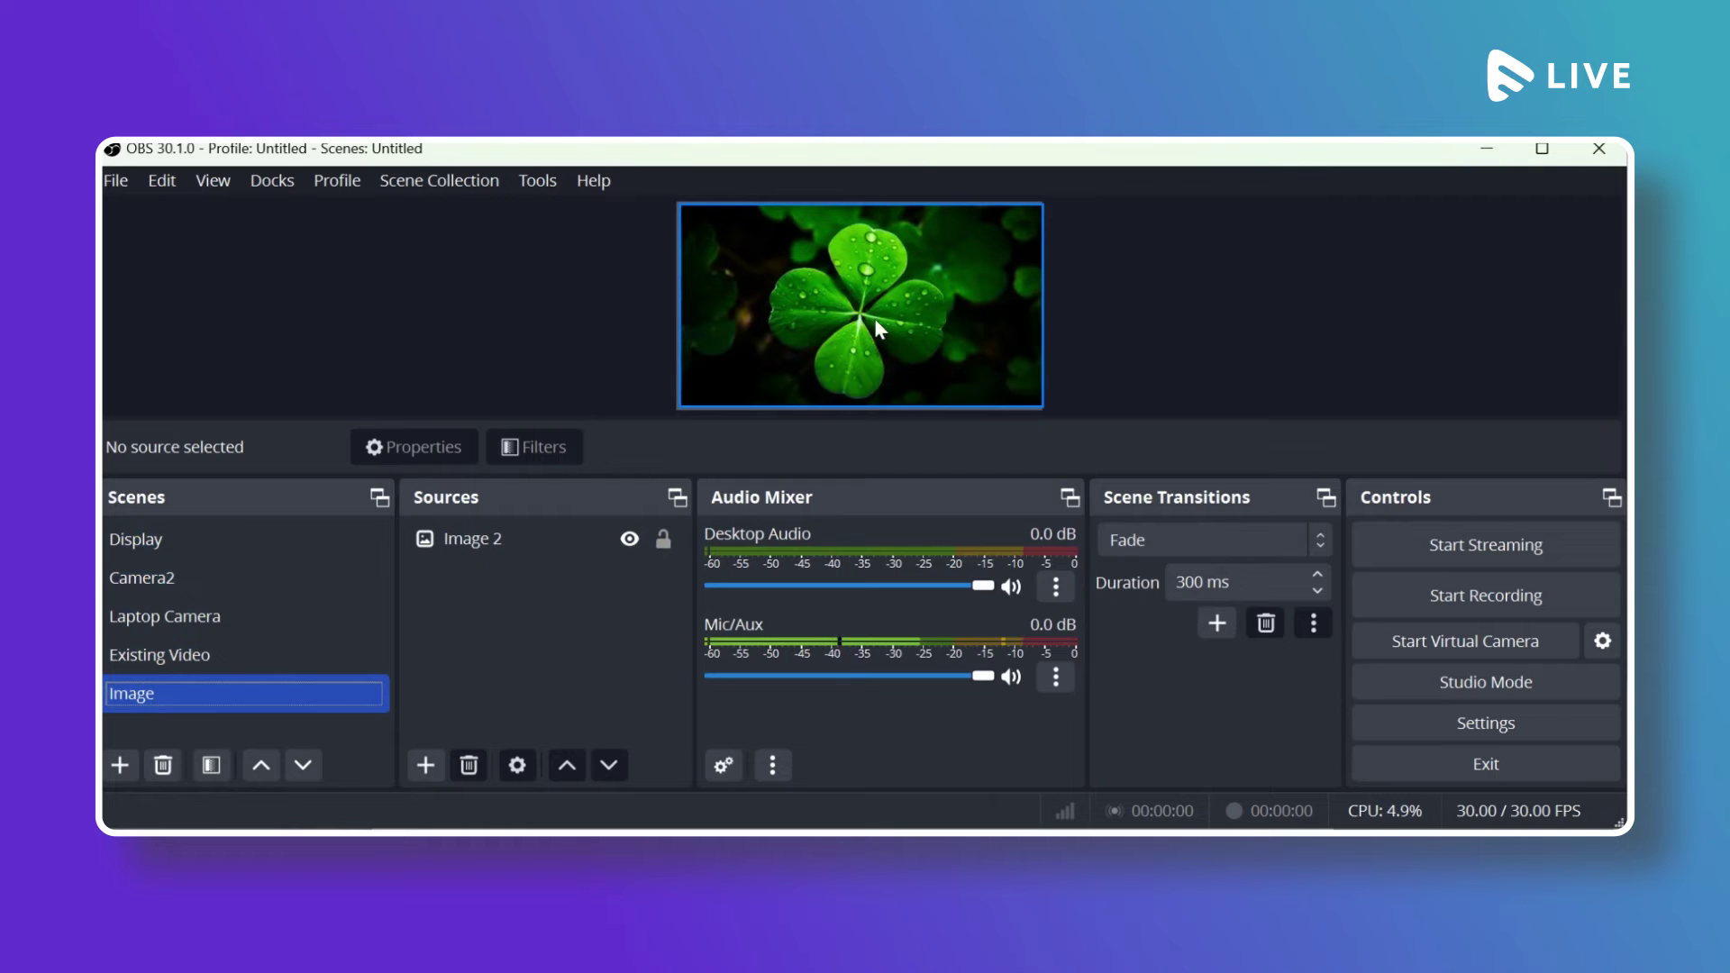
click(425, 765)
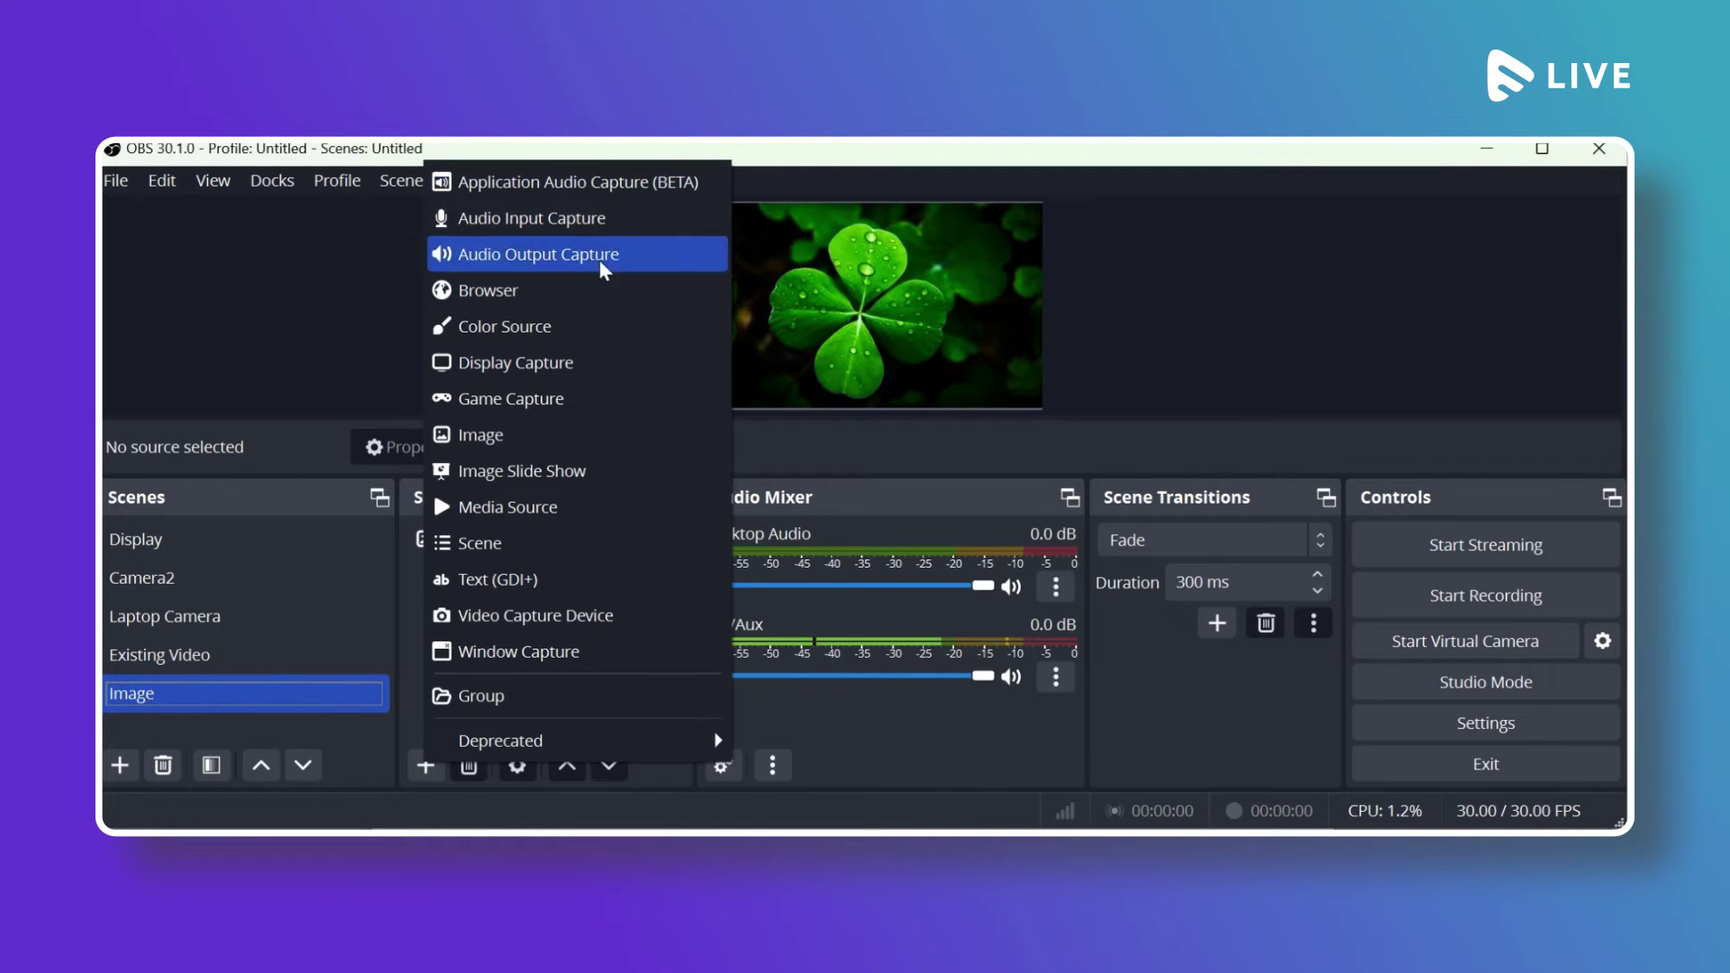
click(267, 317)
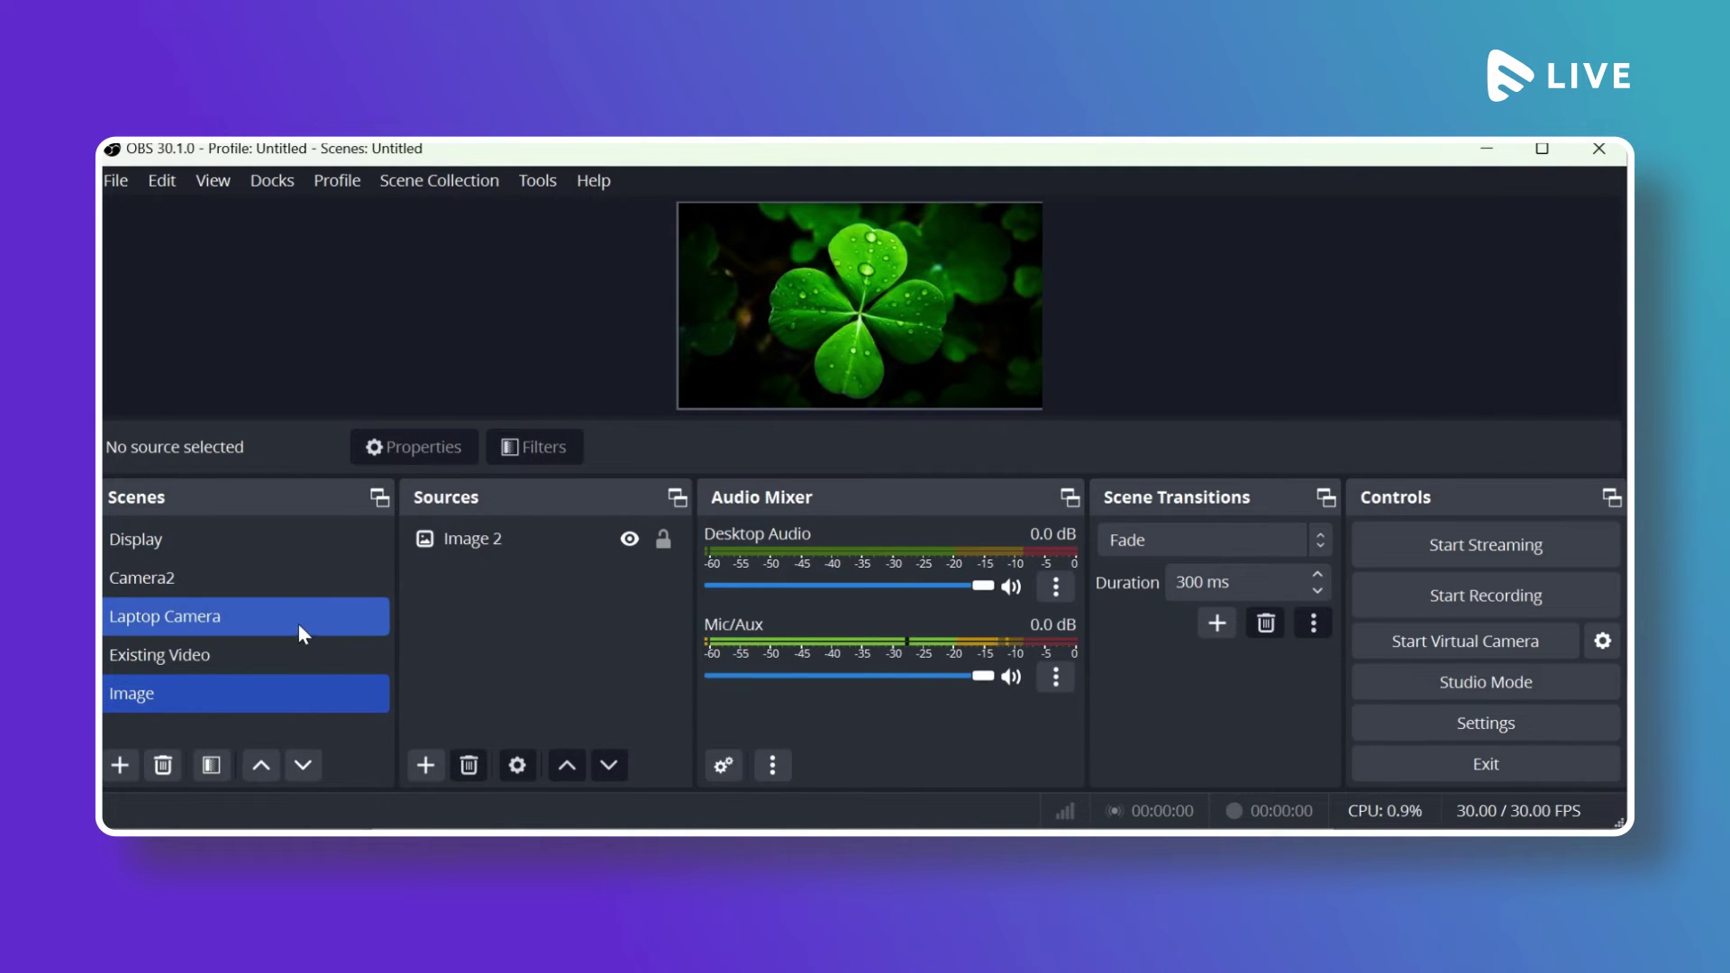
click(264, 554)
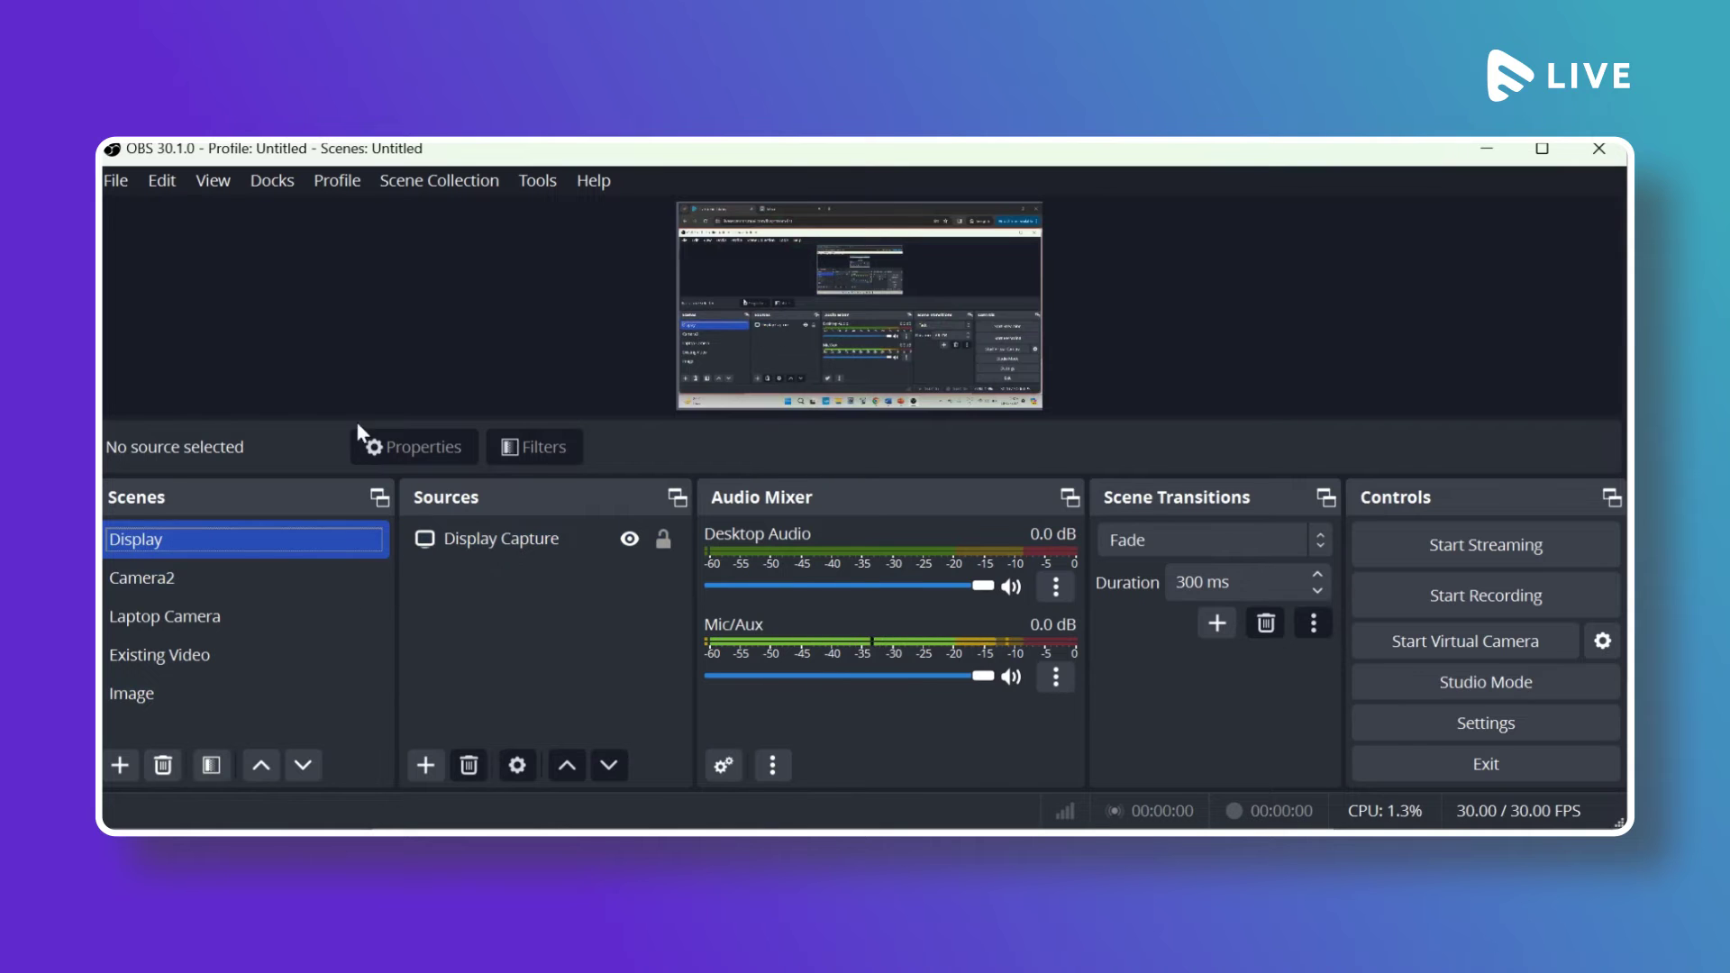
- Show OBS Stream settings with the Custom service and the stream key revealed
click(108, 182)
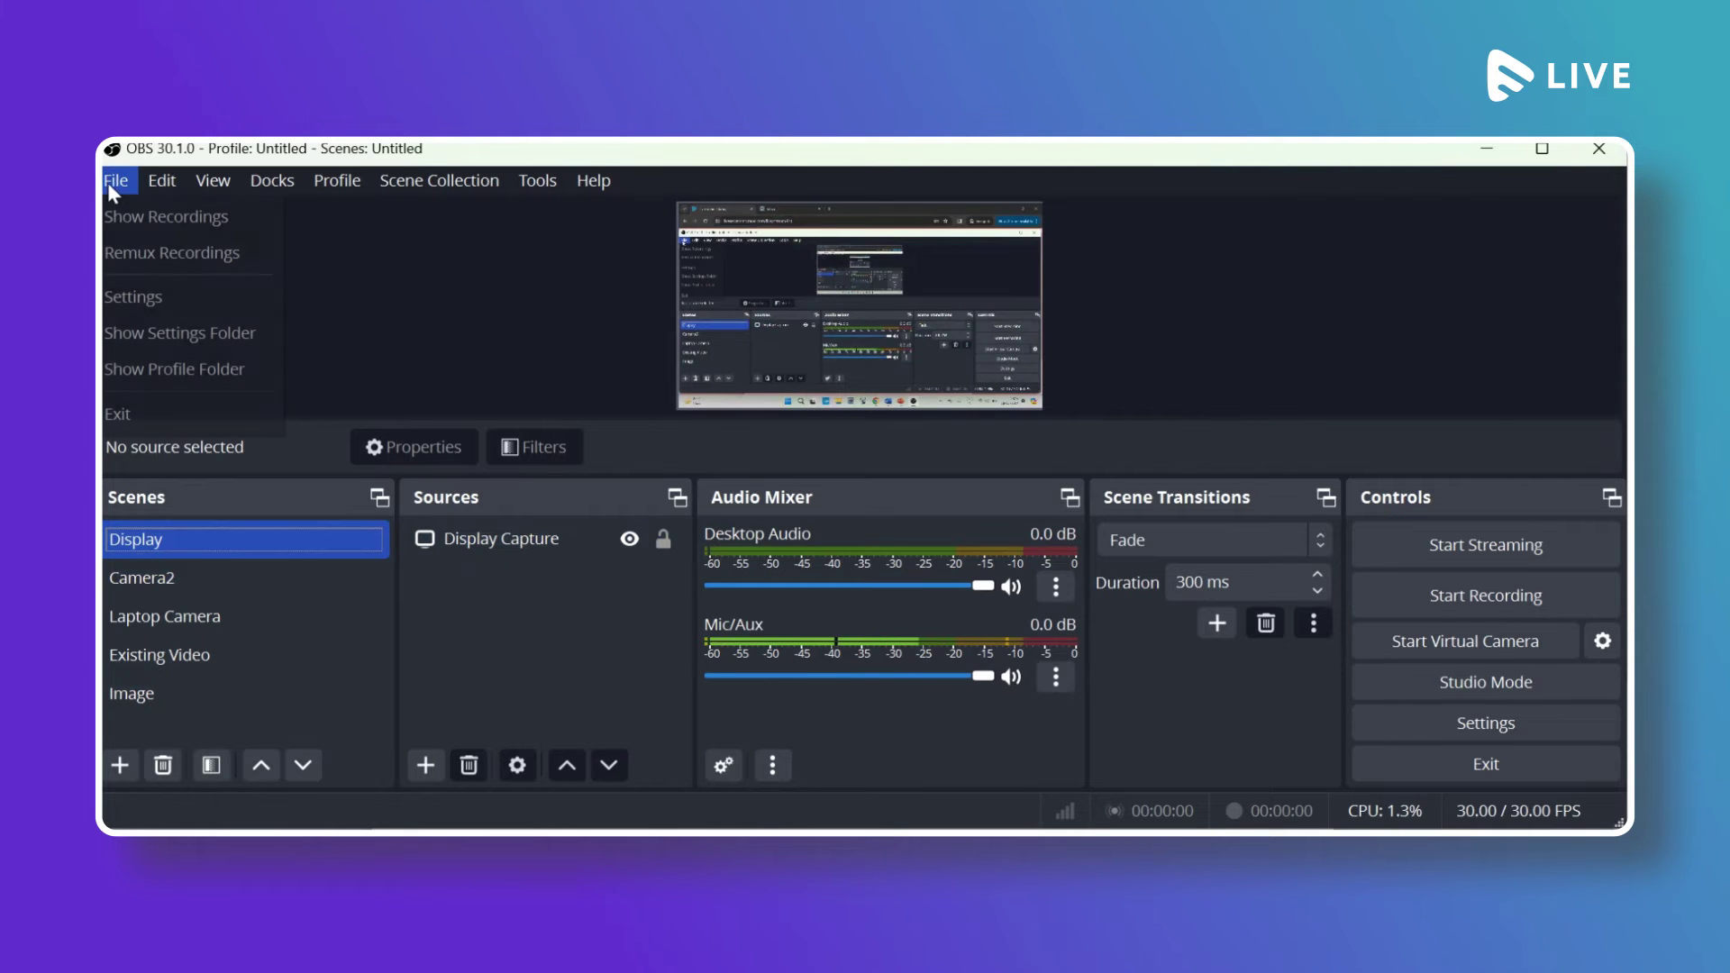
click(137, 292)
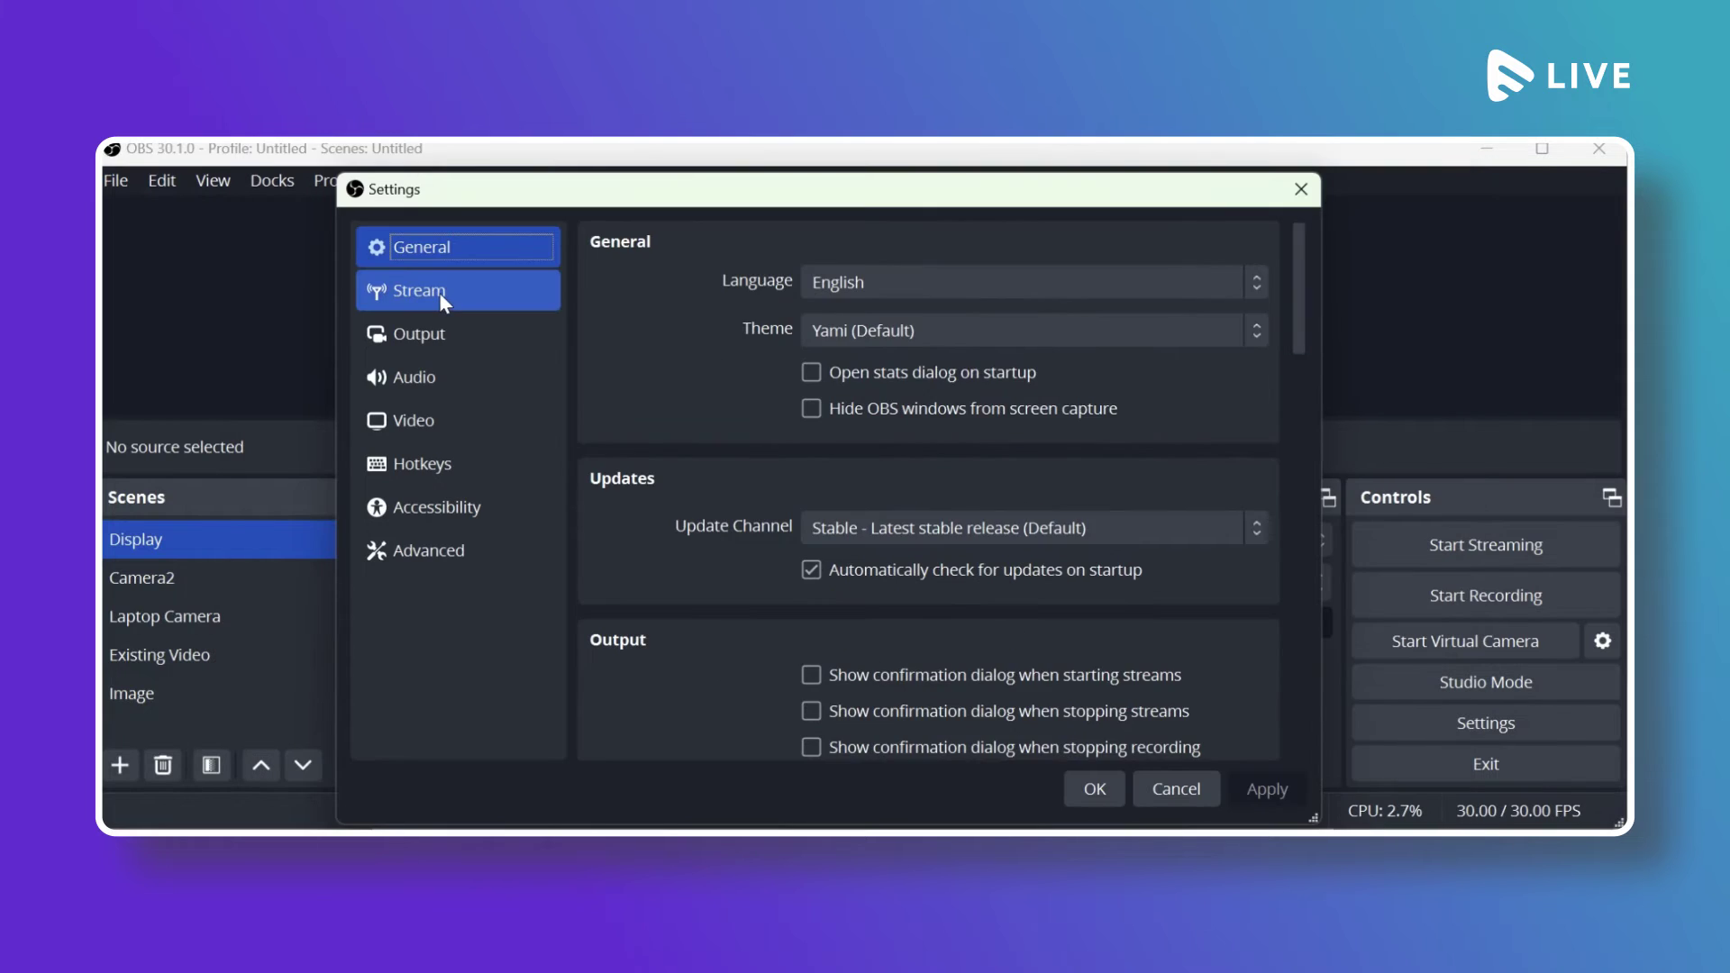
click(440, 292)
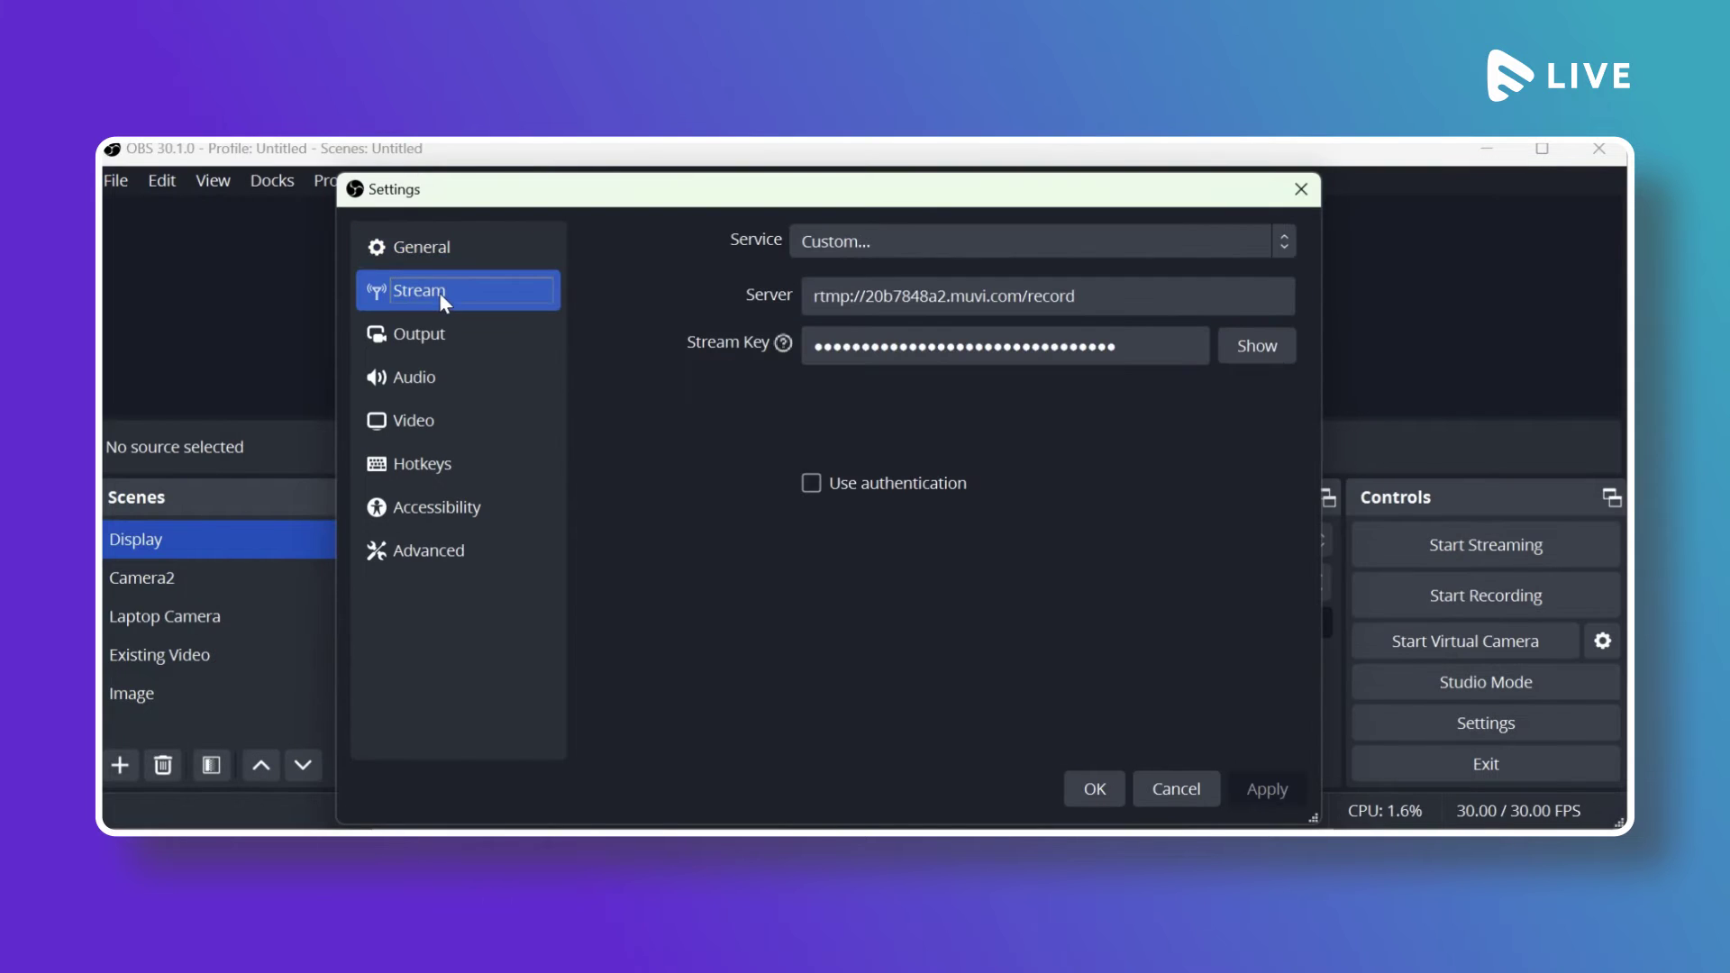
click(833, 243)
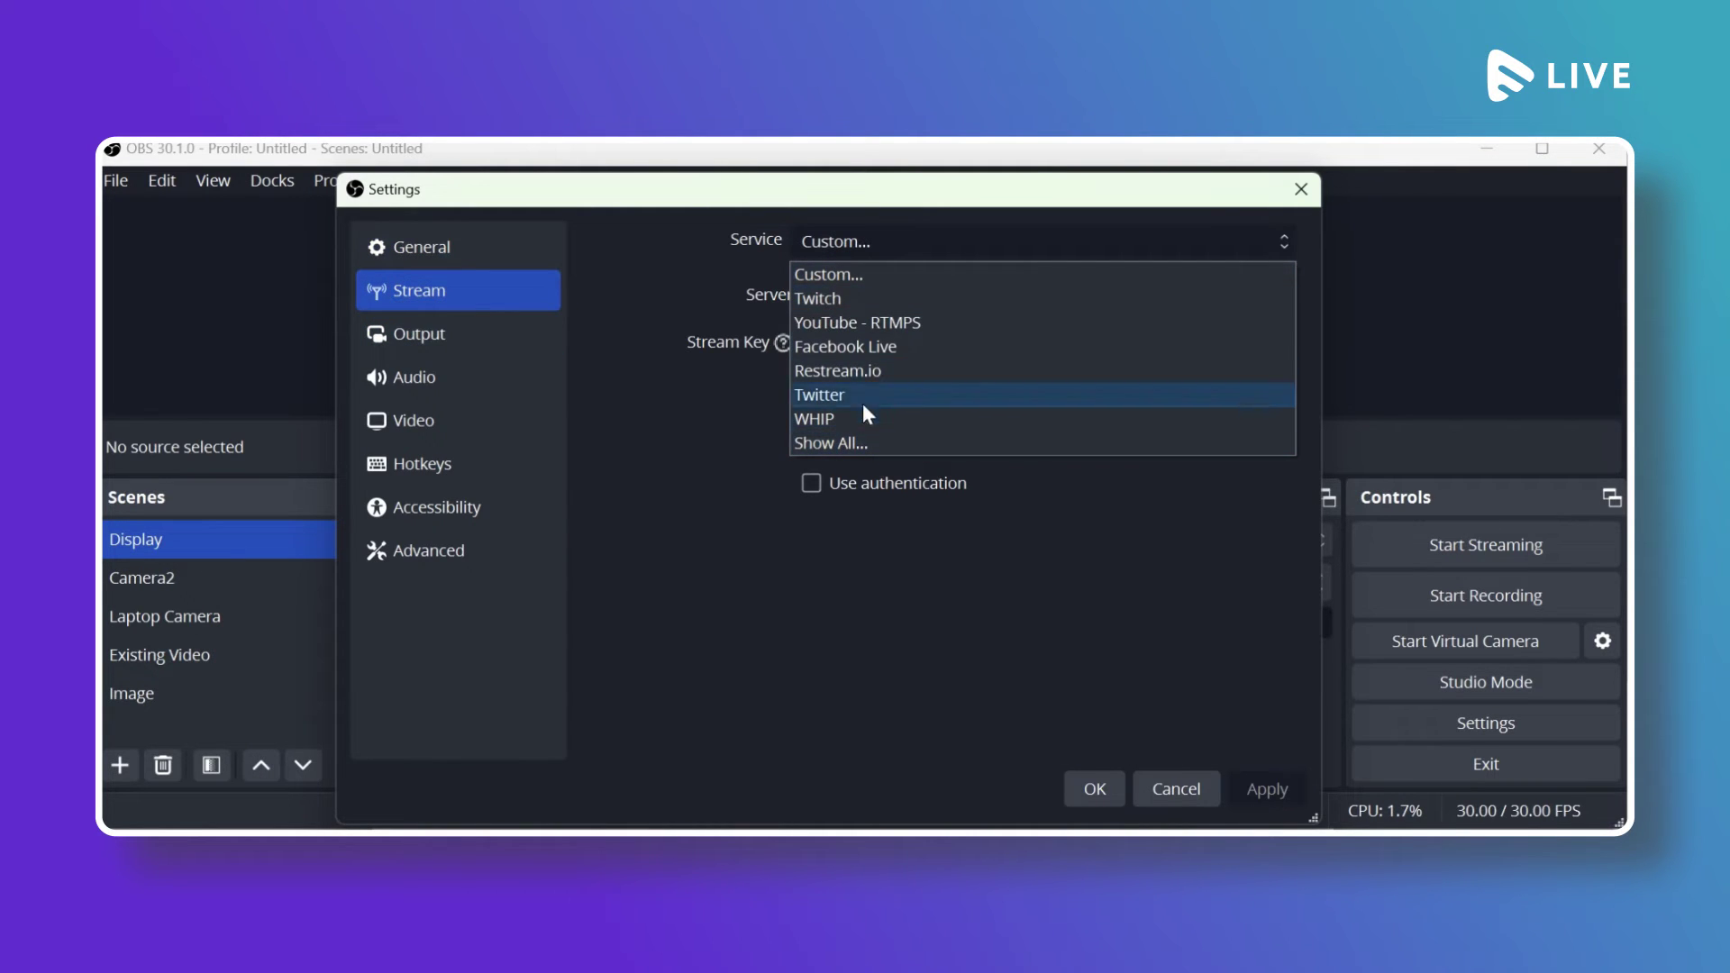
click(815, 276)
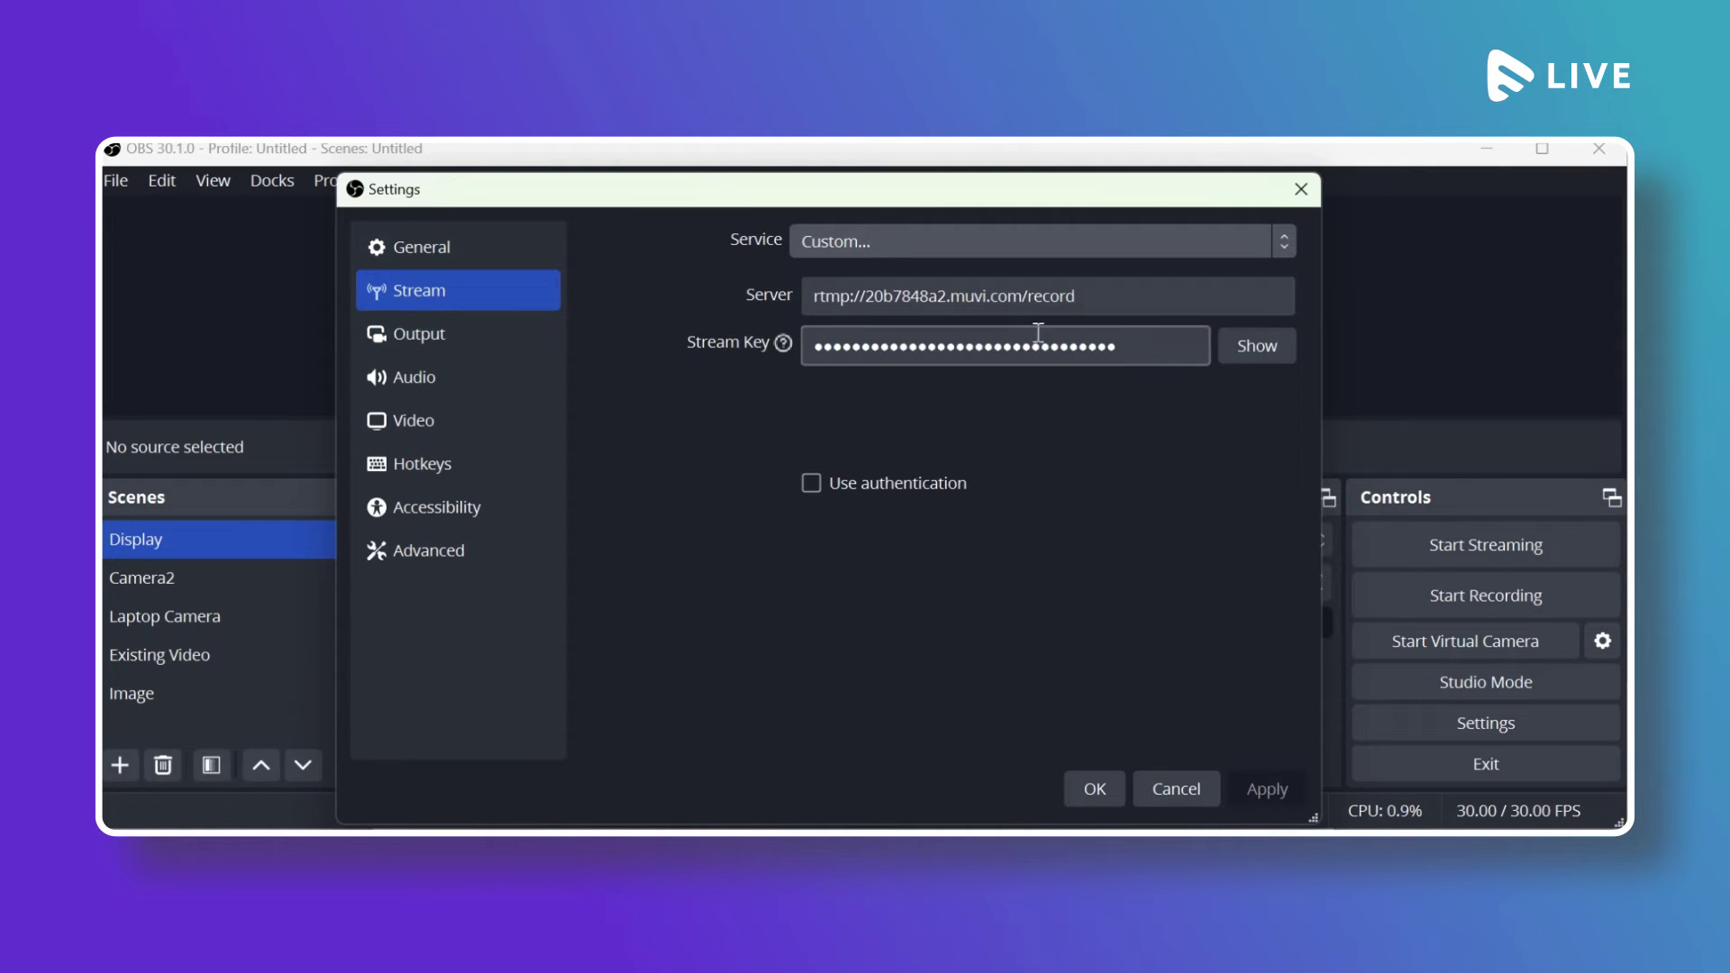
click(1260, 351)
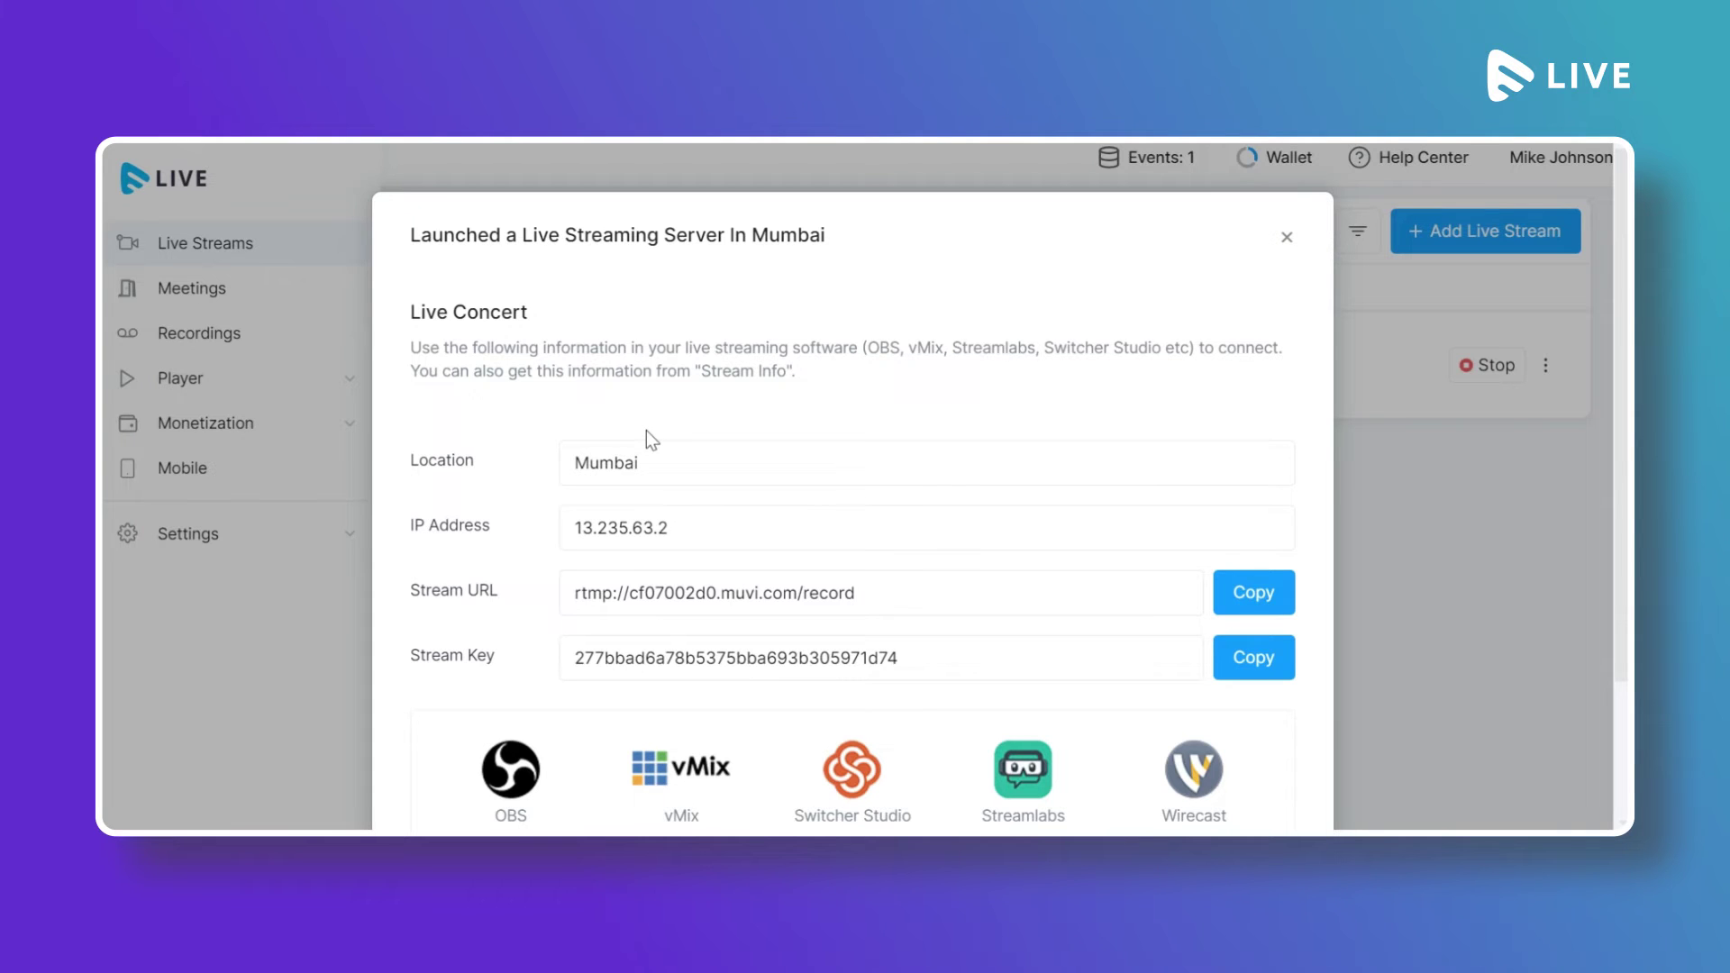
- Copy the Live Concert stream URL from the server connection details
scroll(646, 429, down, 2)
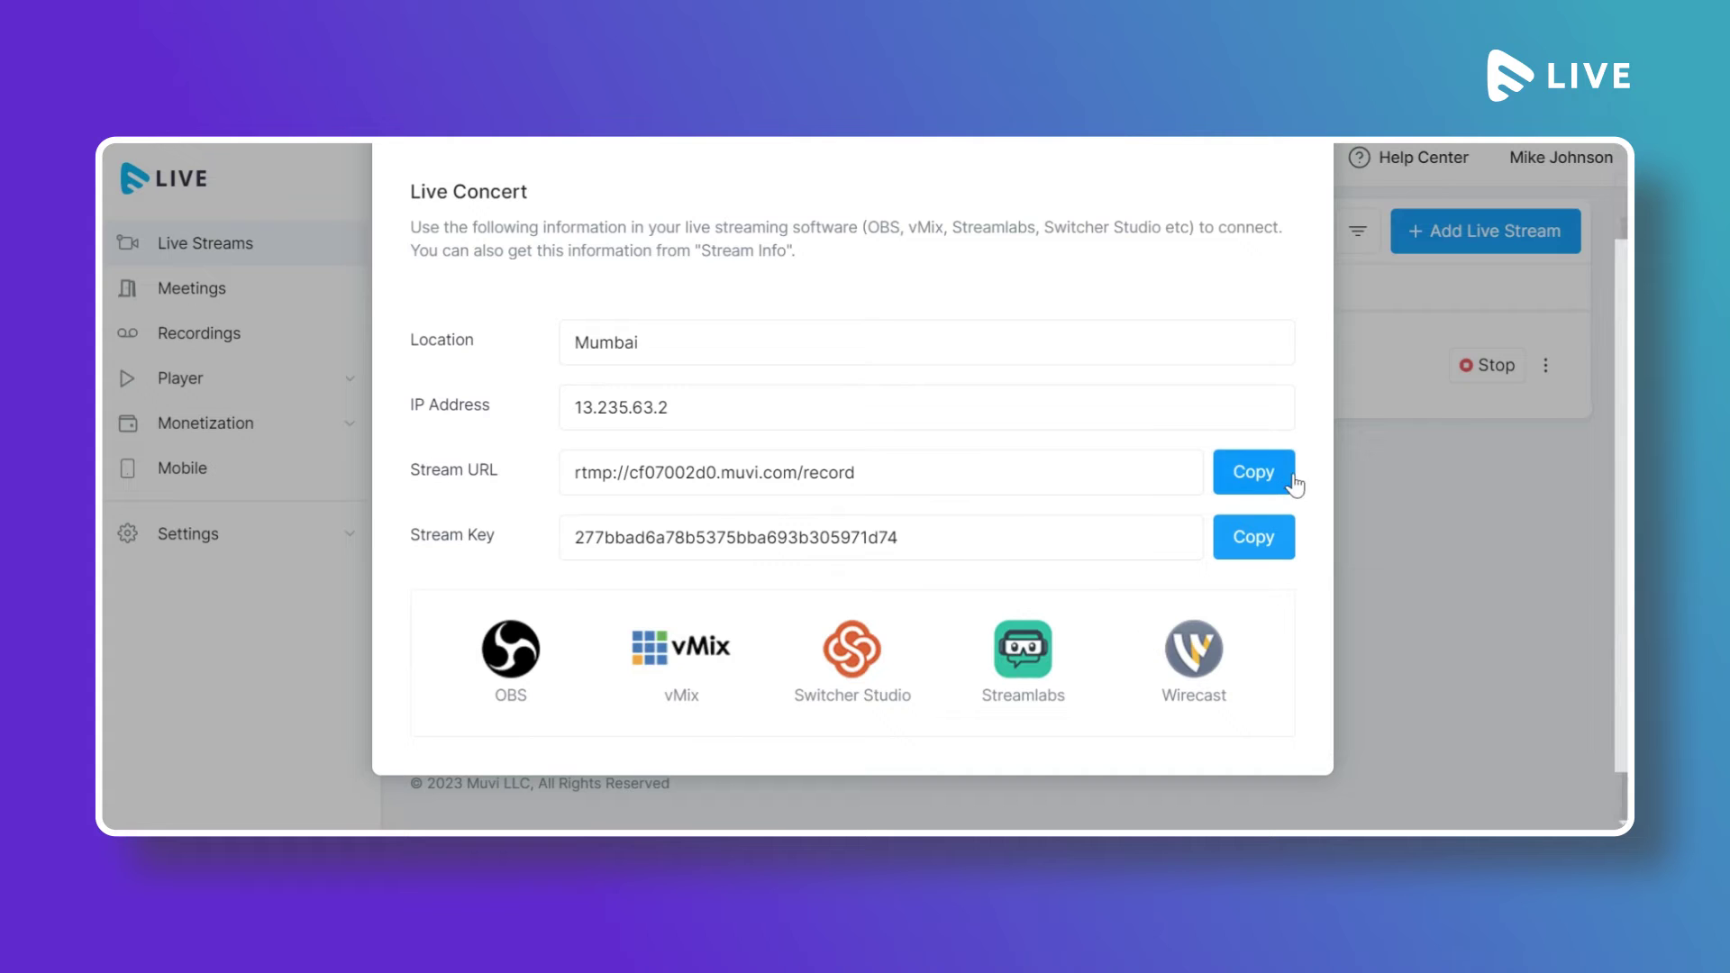
click(1265, 473)
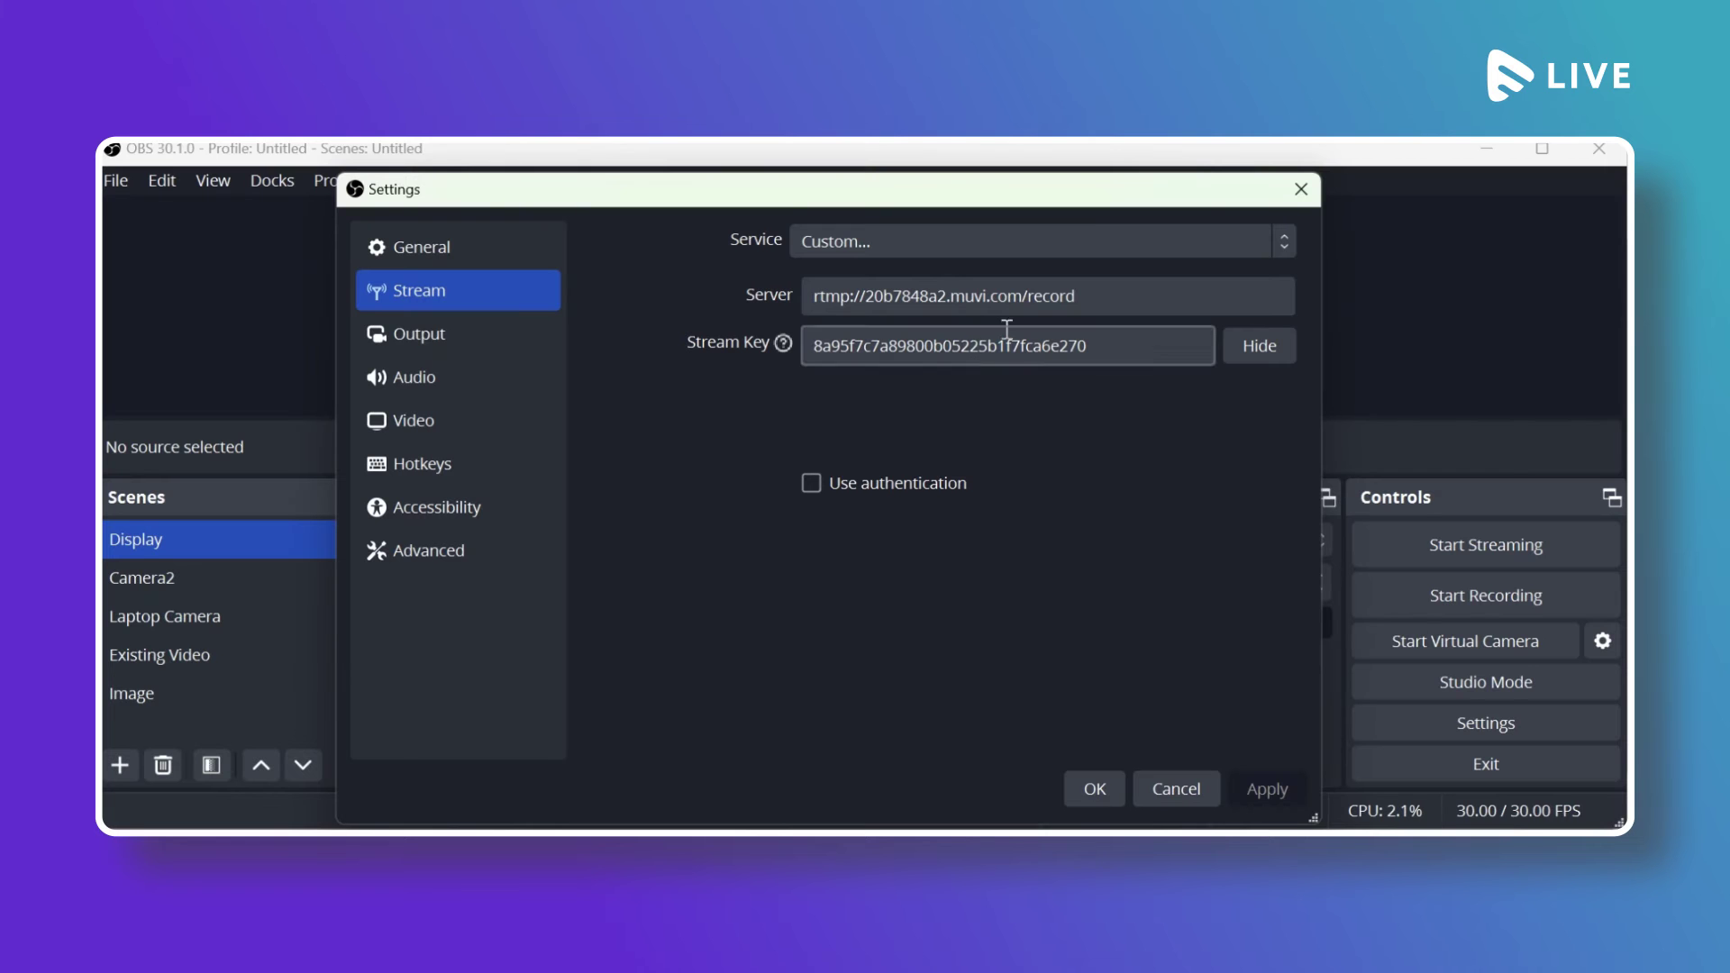
- Paste the Muvi stream URL as the OBS server, then copy the Live Concert stream key
drag(1108, 298, 753, 290)
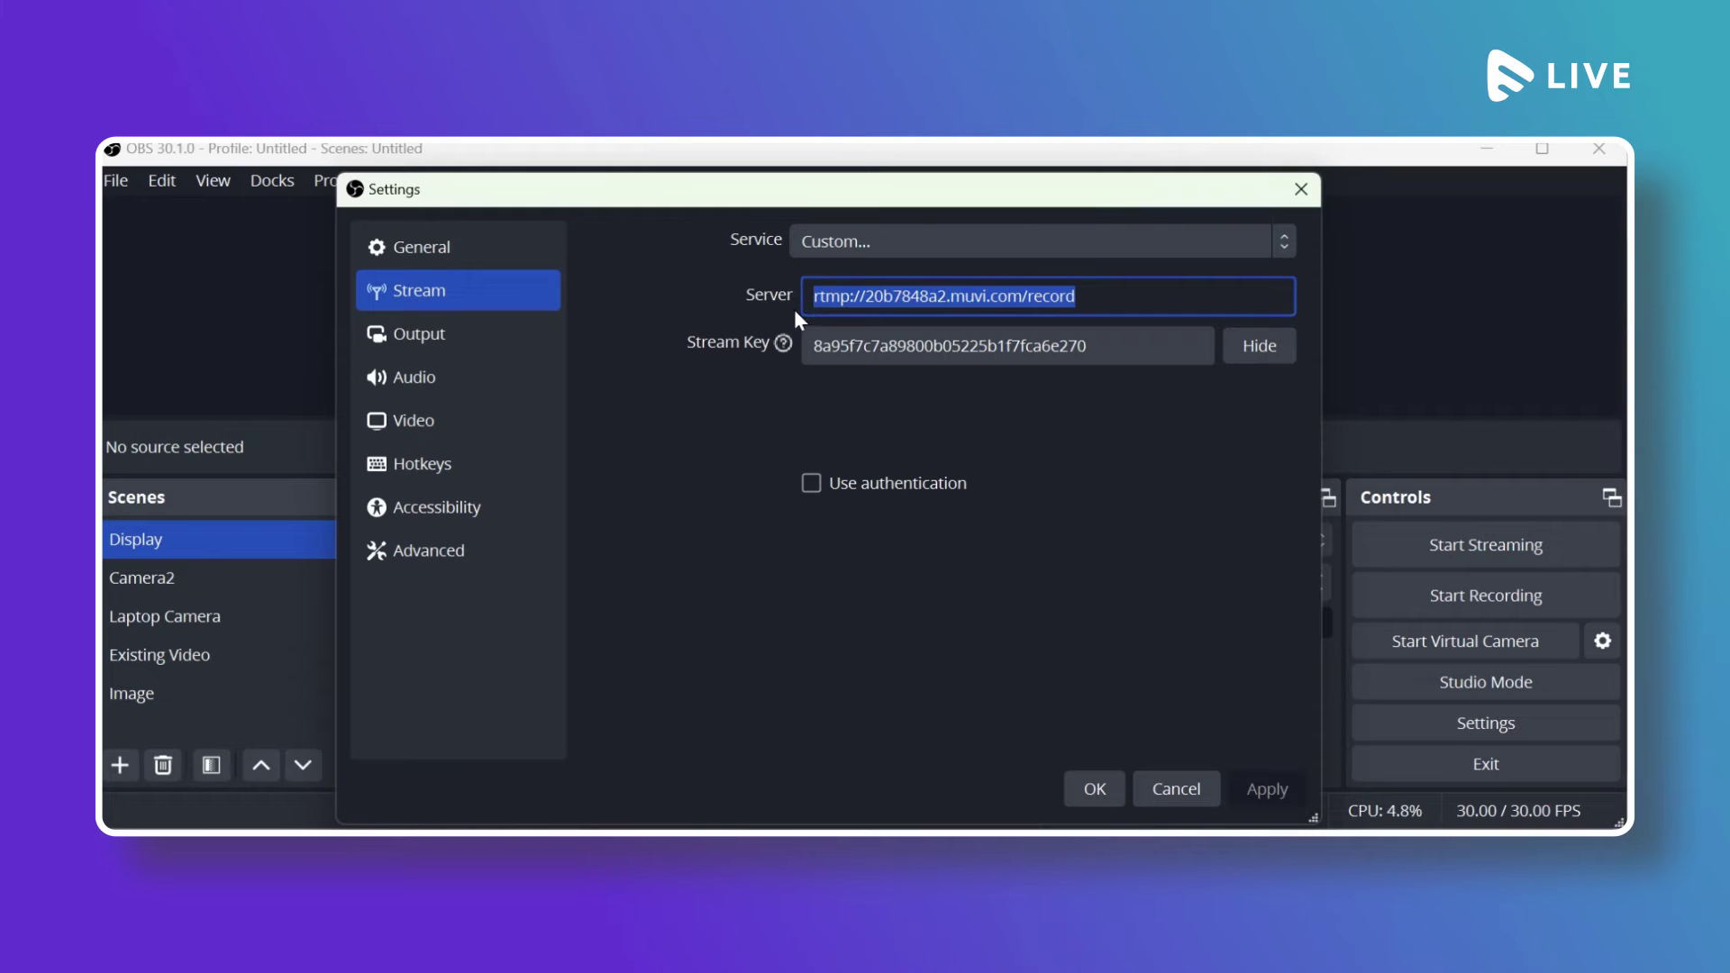
key(ctrl+v)
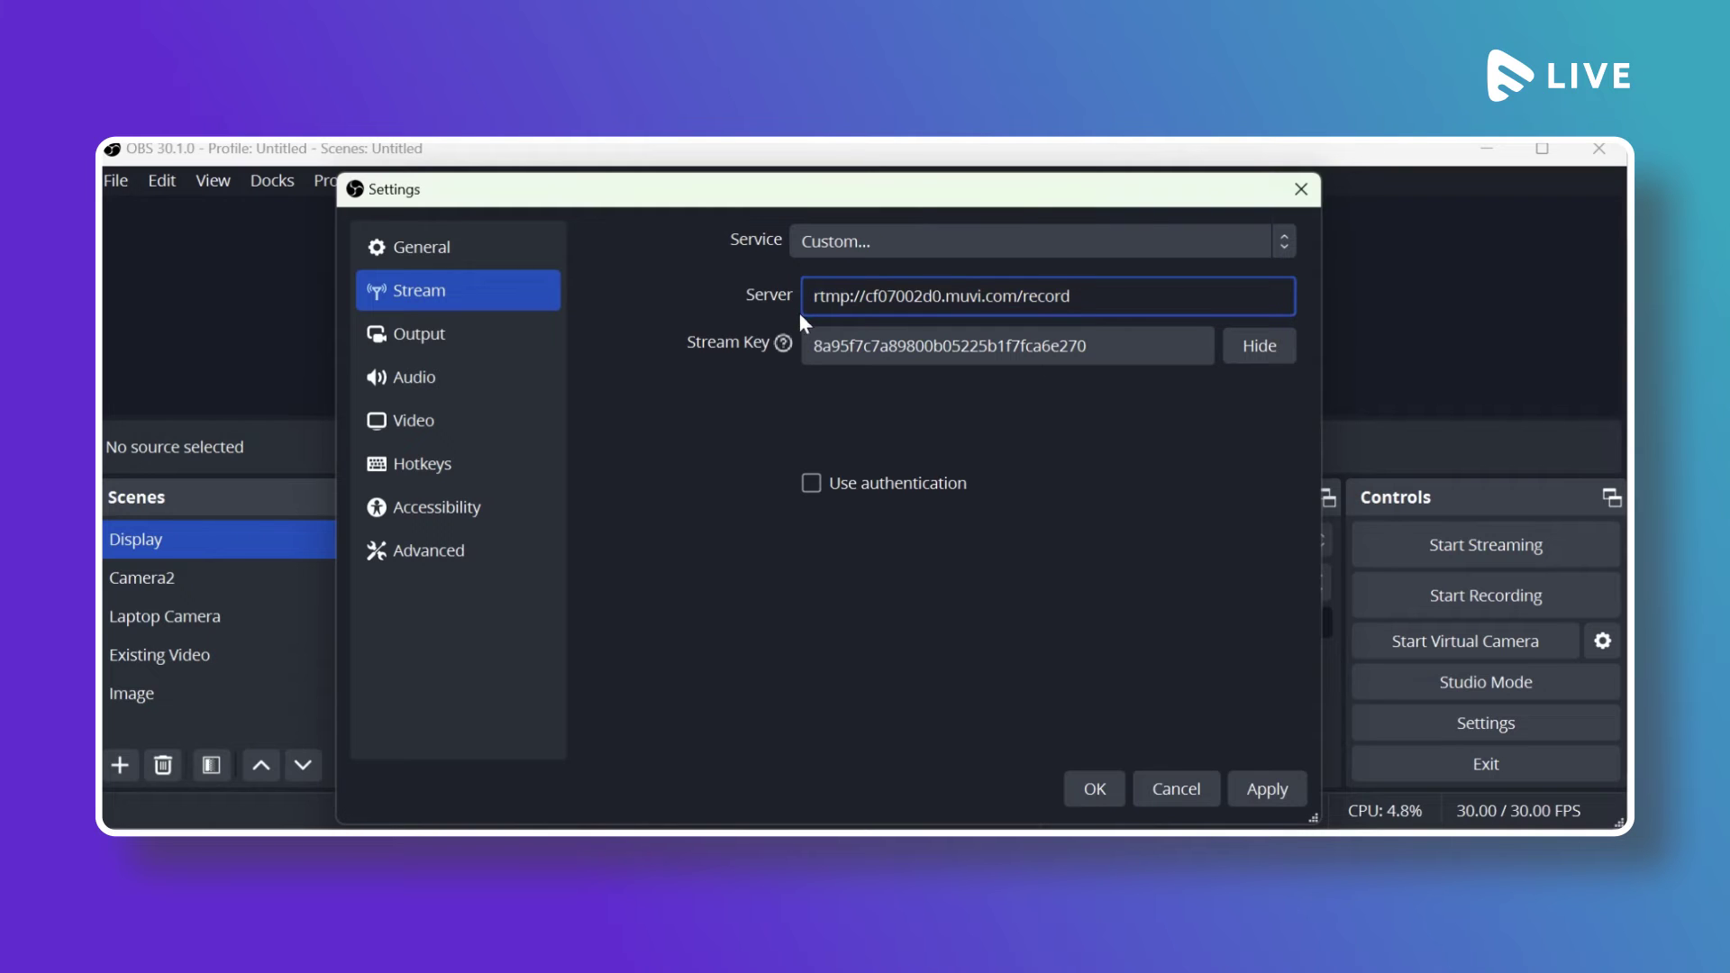
mouse_move(945, 781)
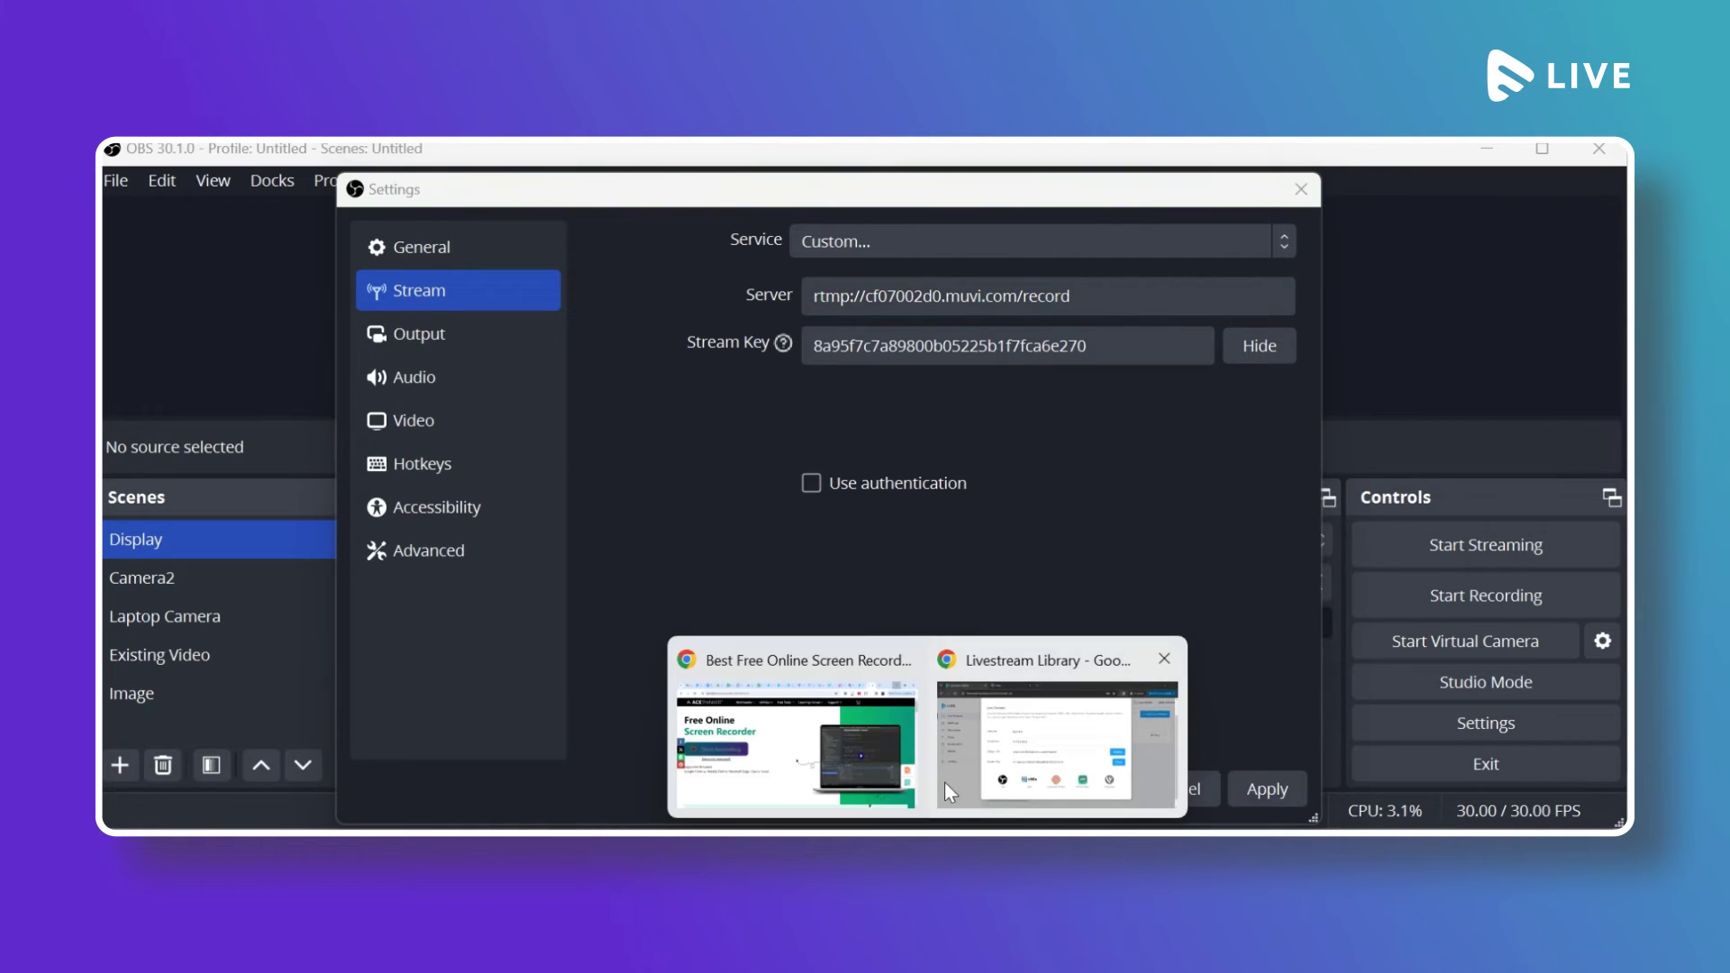
click(983, 739)
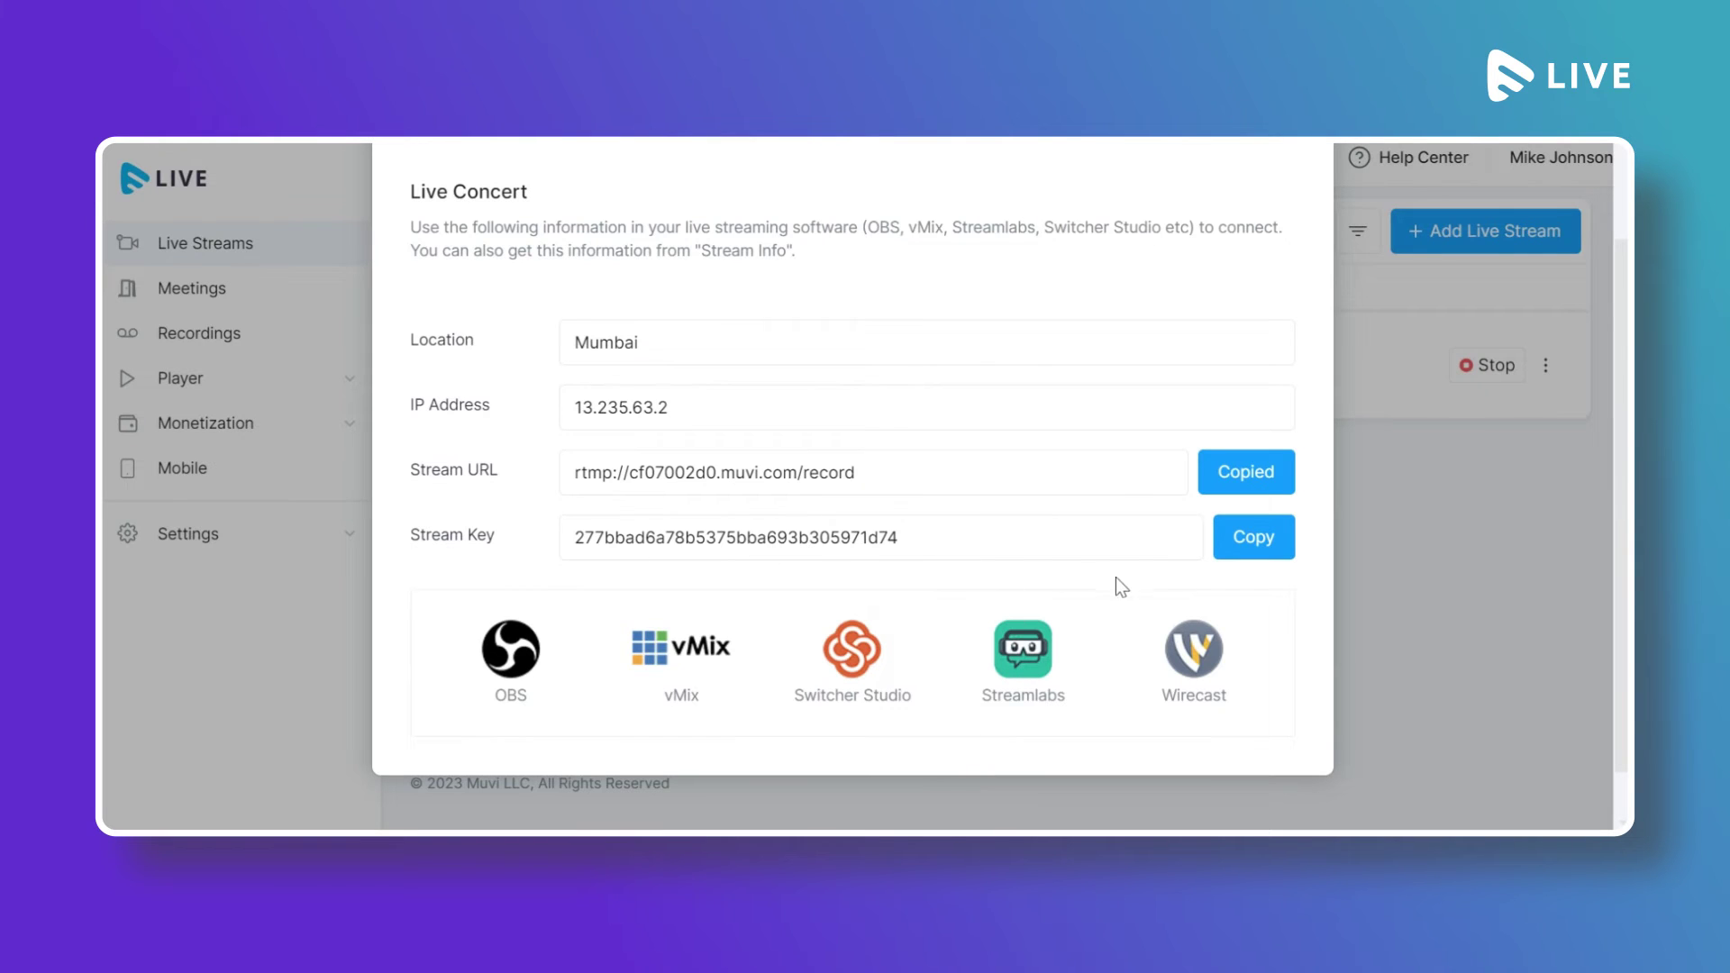
click(1258, 542)
- Replace the old OBS stream key with the Muvi key, then apply and save the settings
key(alt+Tab)
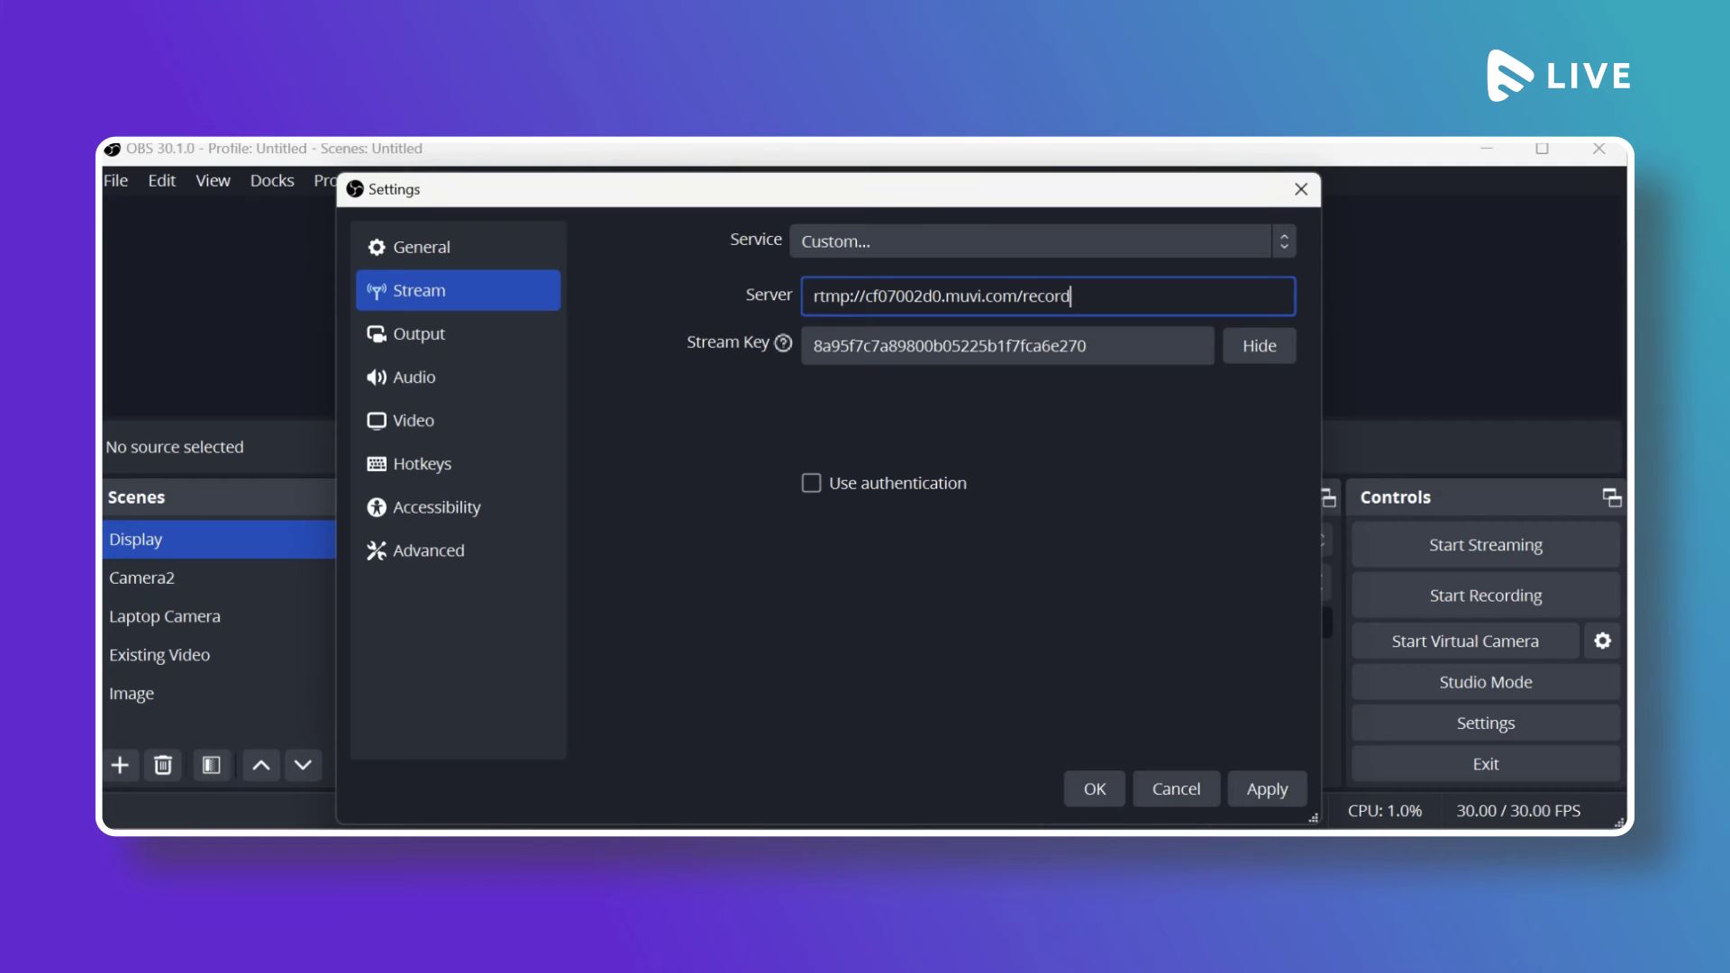
drag(1120, 345, 777, 336)
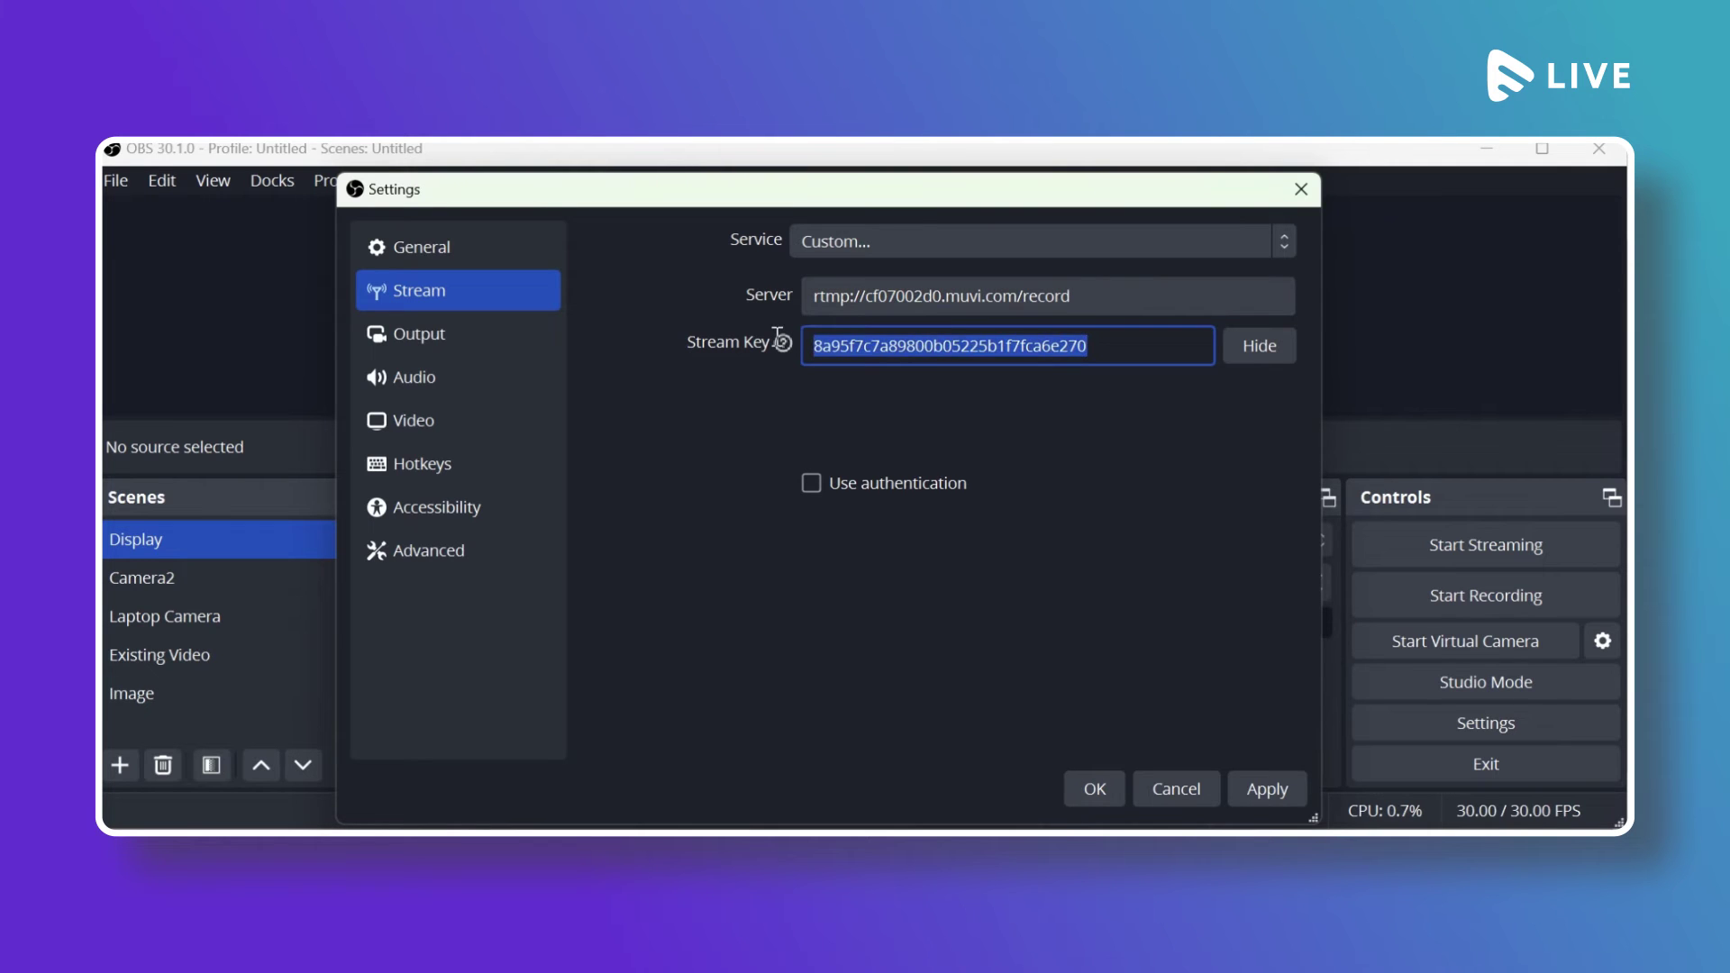
key(BackSpace)
key(ctrl+v)
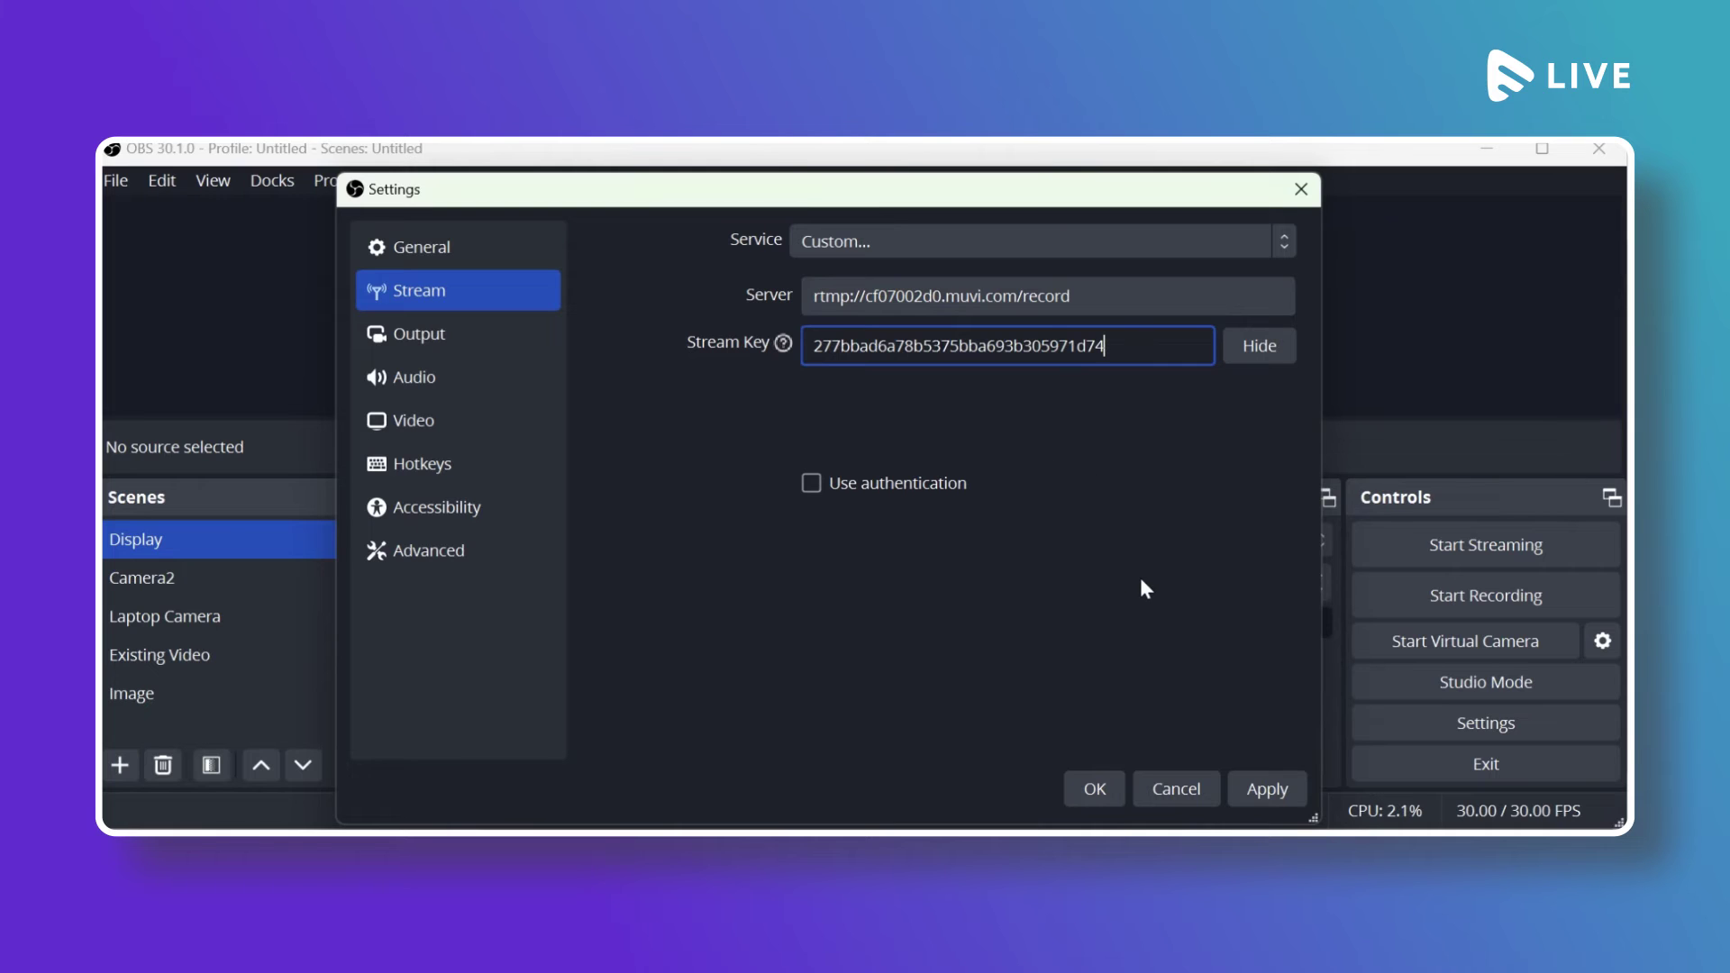
click(1271, 797)
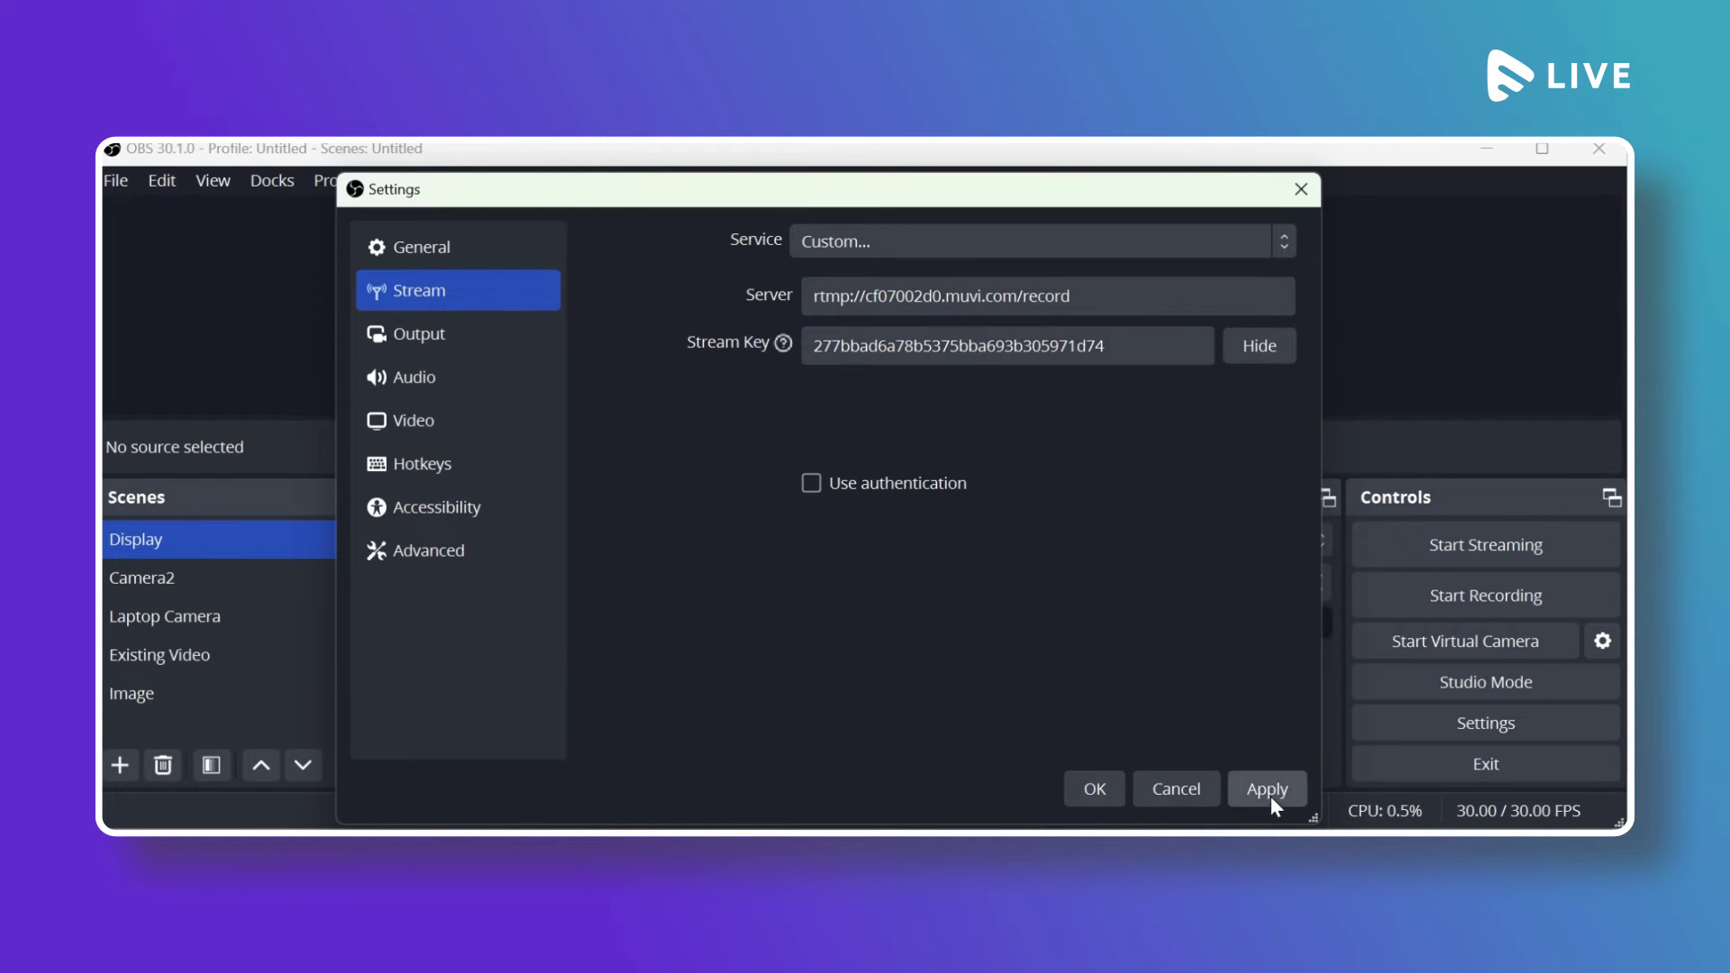
click(1098, 789)
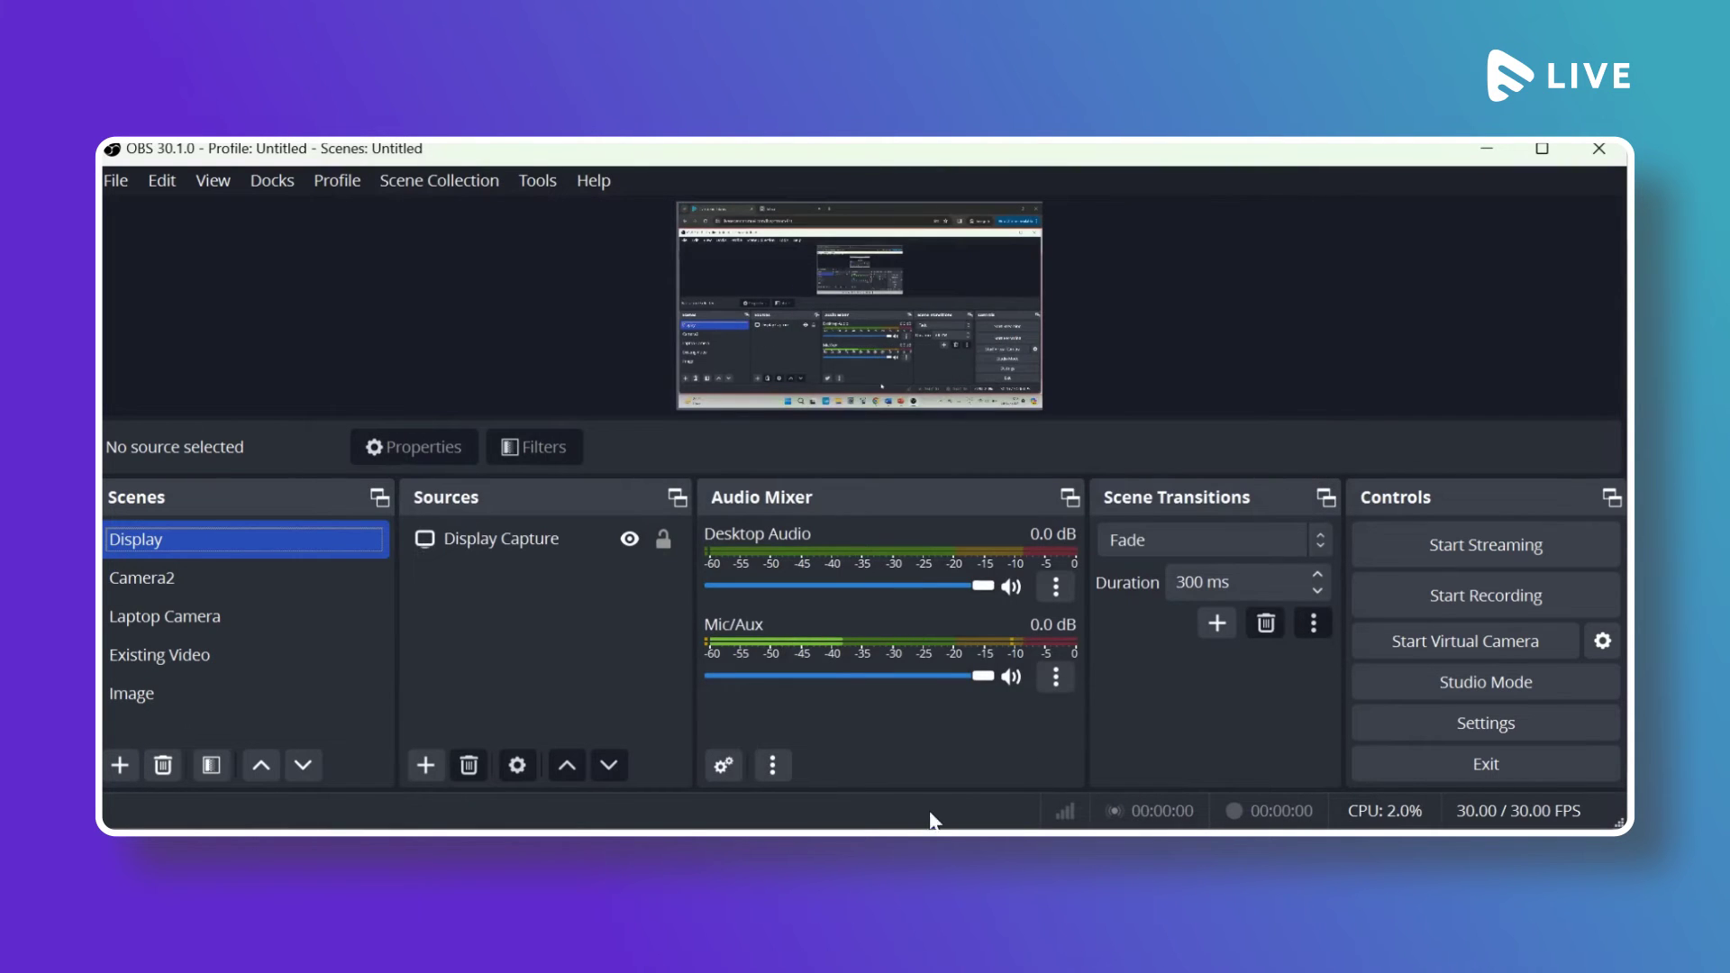
- Close Muvi's stream details and start streaming the Display scene from OBS
click(1118, 757)
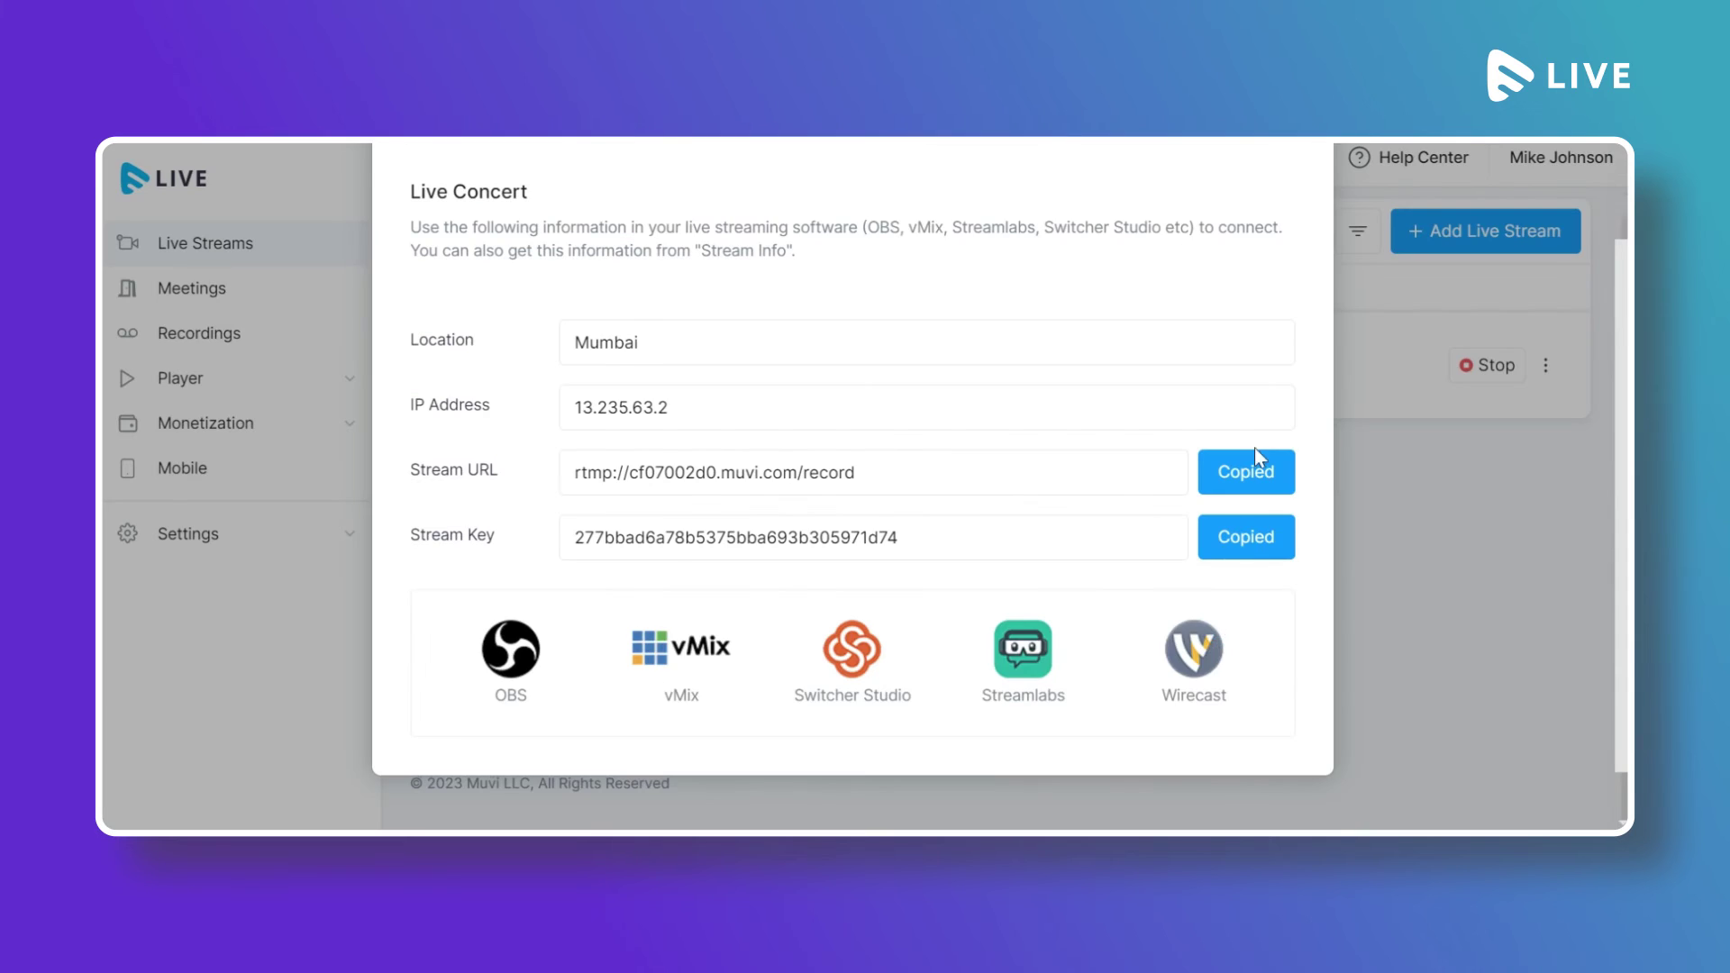
scroll(1262, 437, up, 2)
click(1286, 238)
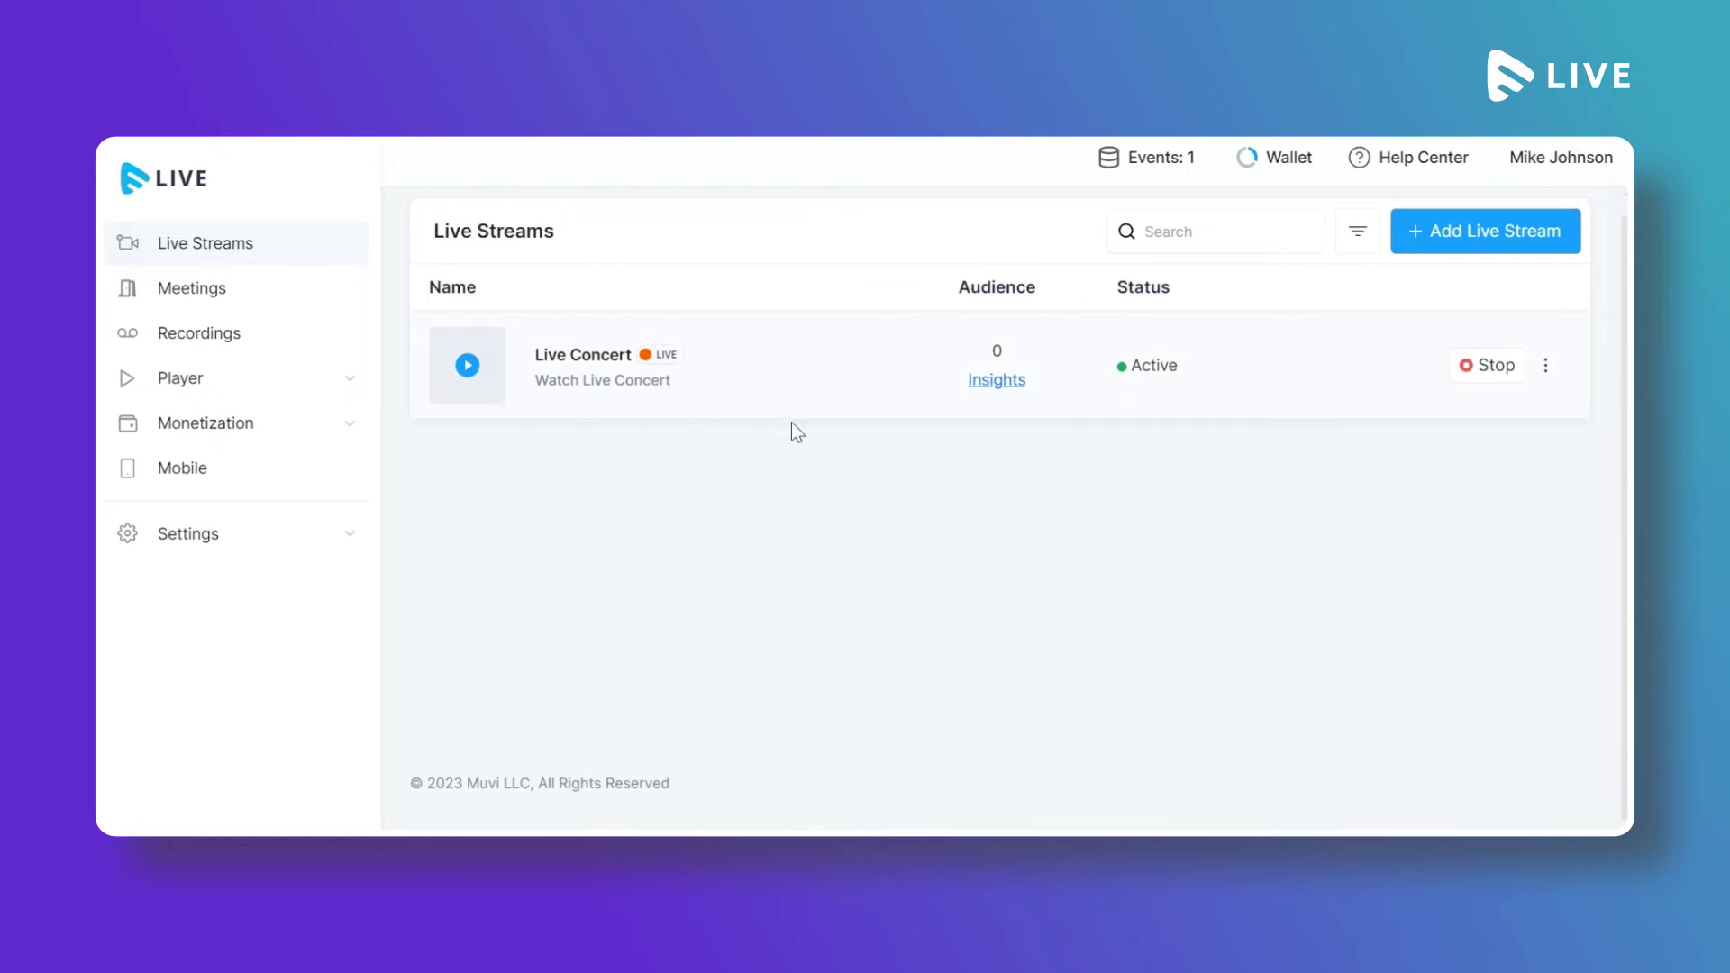
mouse_move(1087, 831)
click(1133, 701)
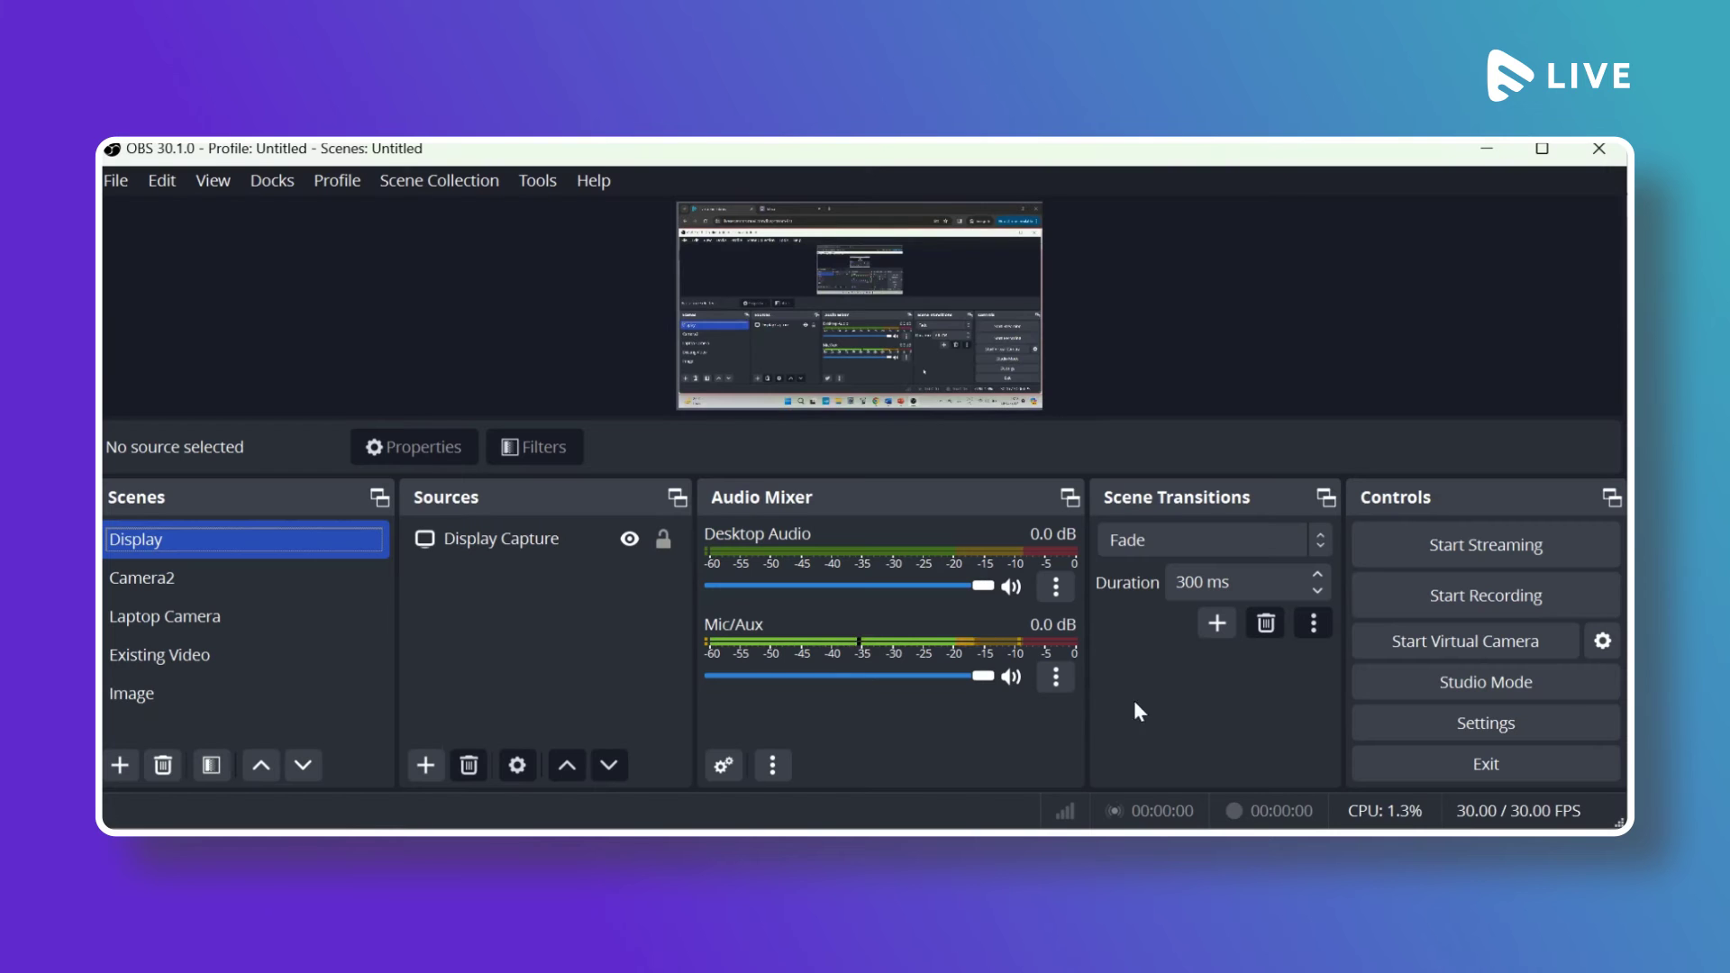
click(1474, 550)
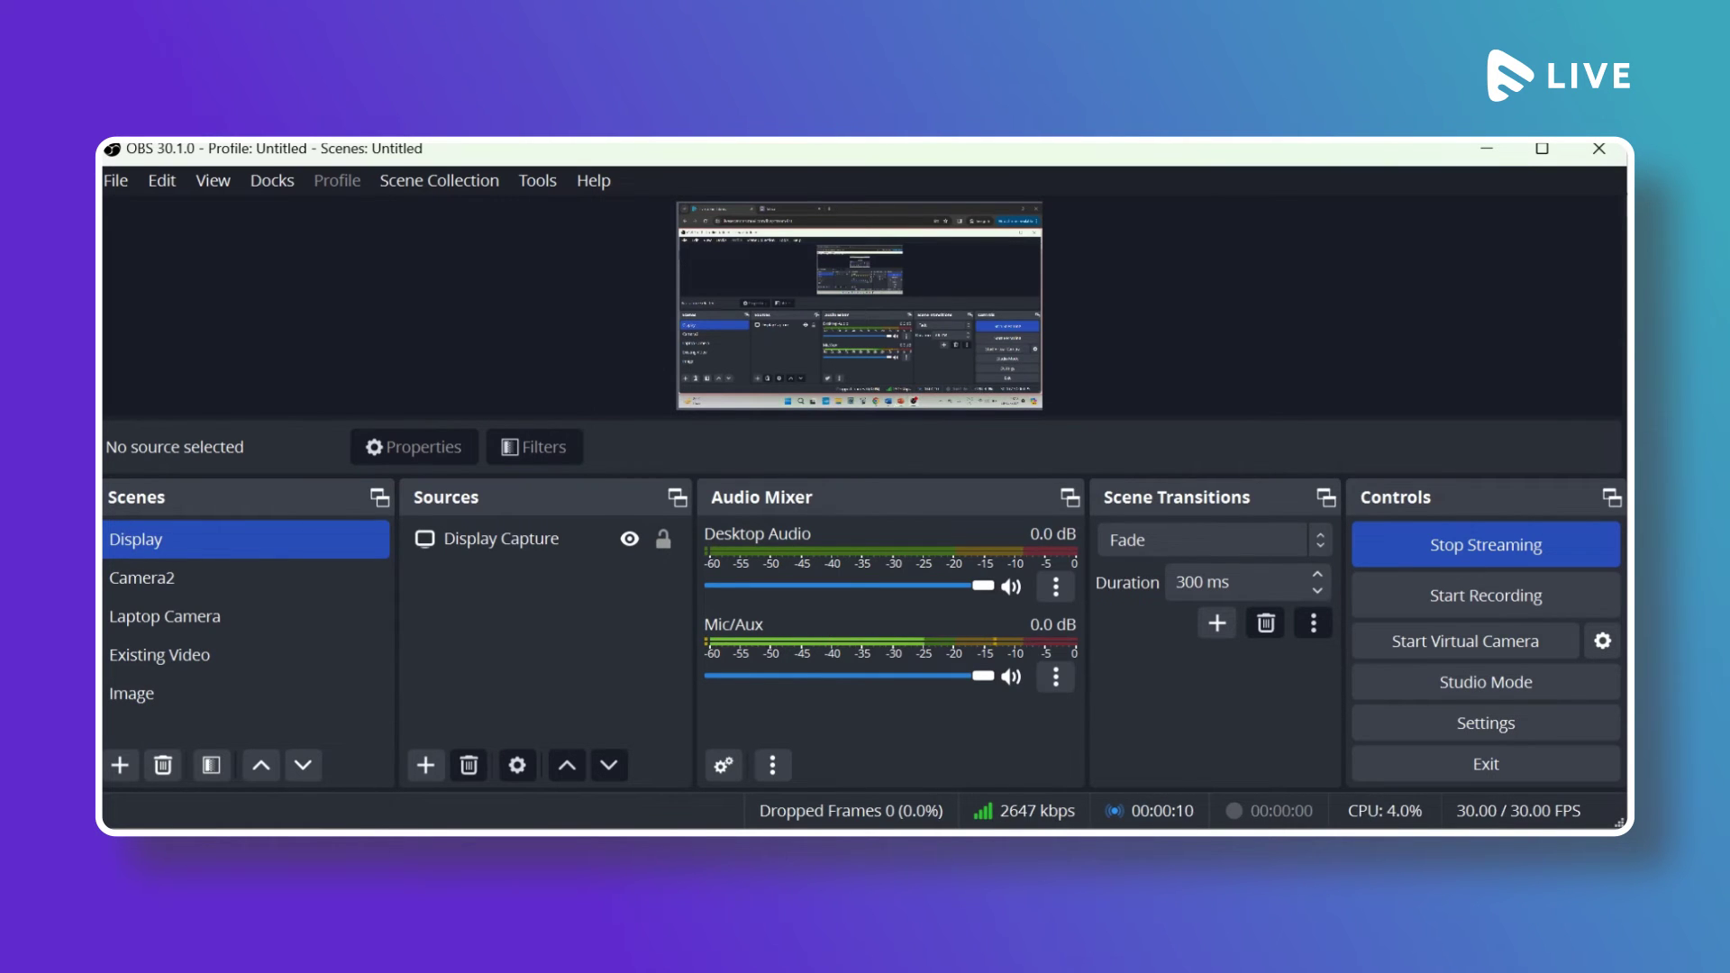
- Preview the Live Concert stream from the Live Streams dashboard, then close the player
click(844, 765)
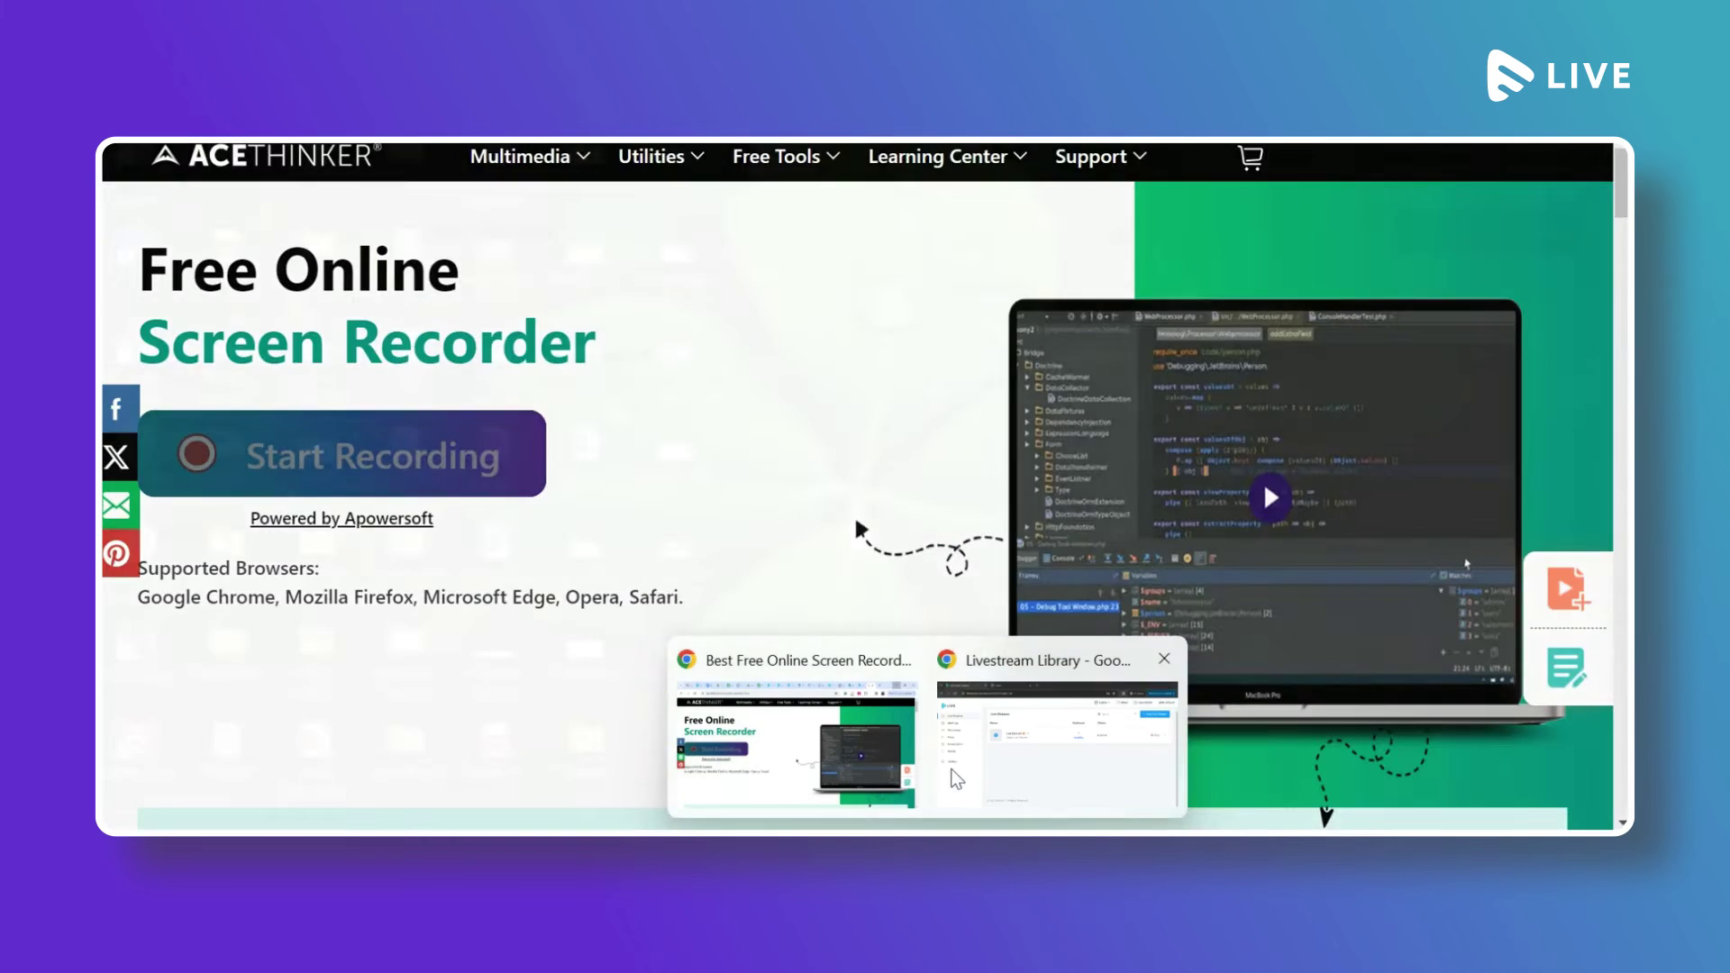
click(957, 777)
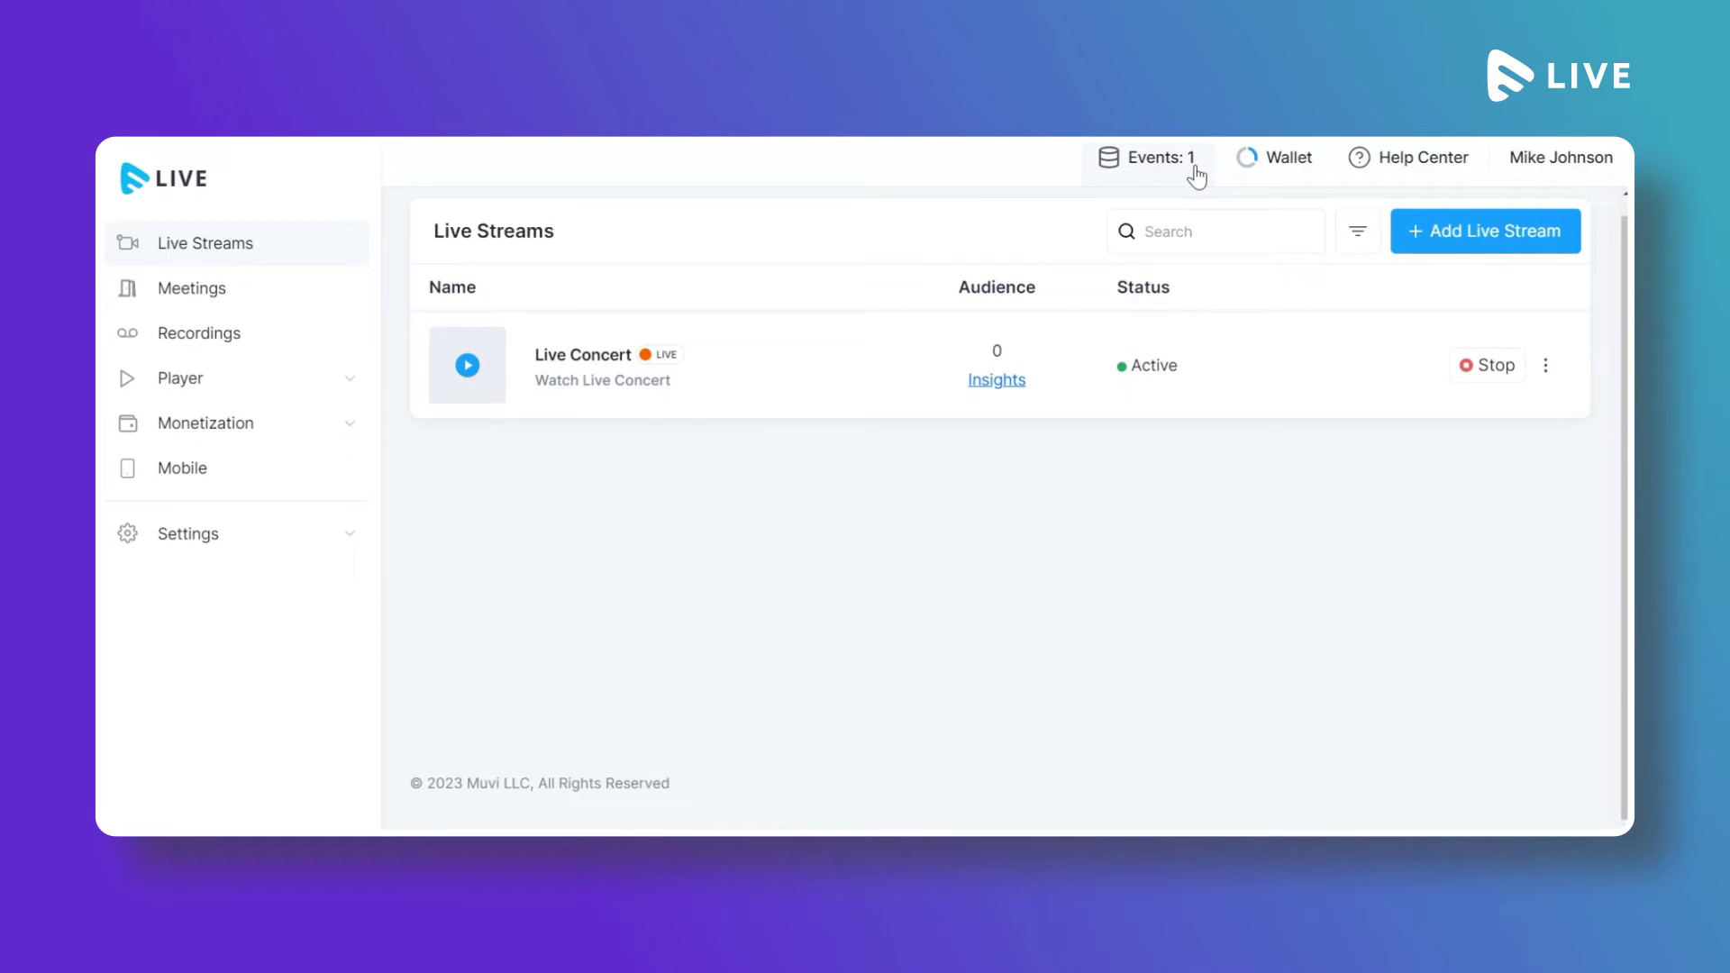
click(468, 366)
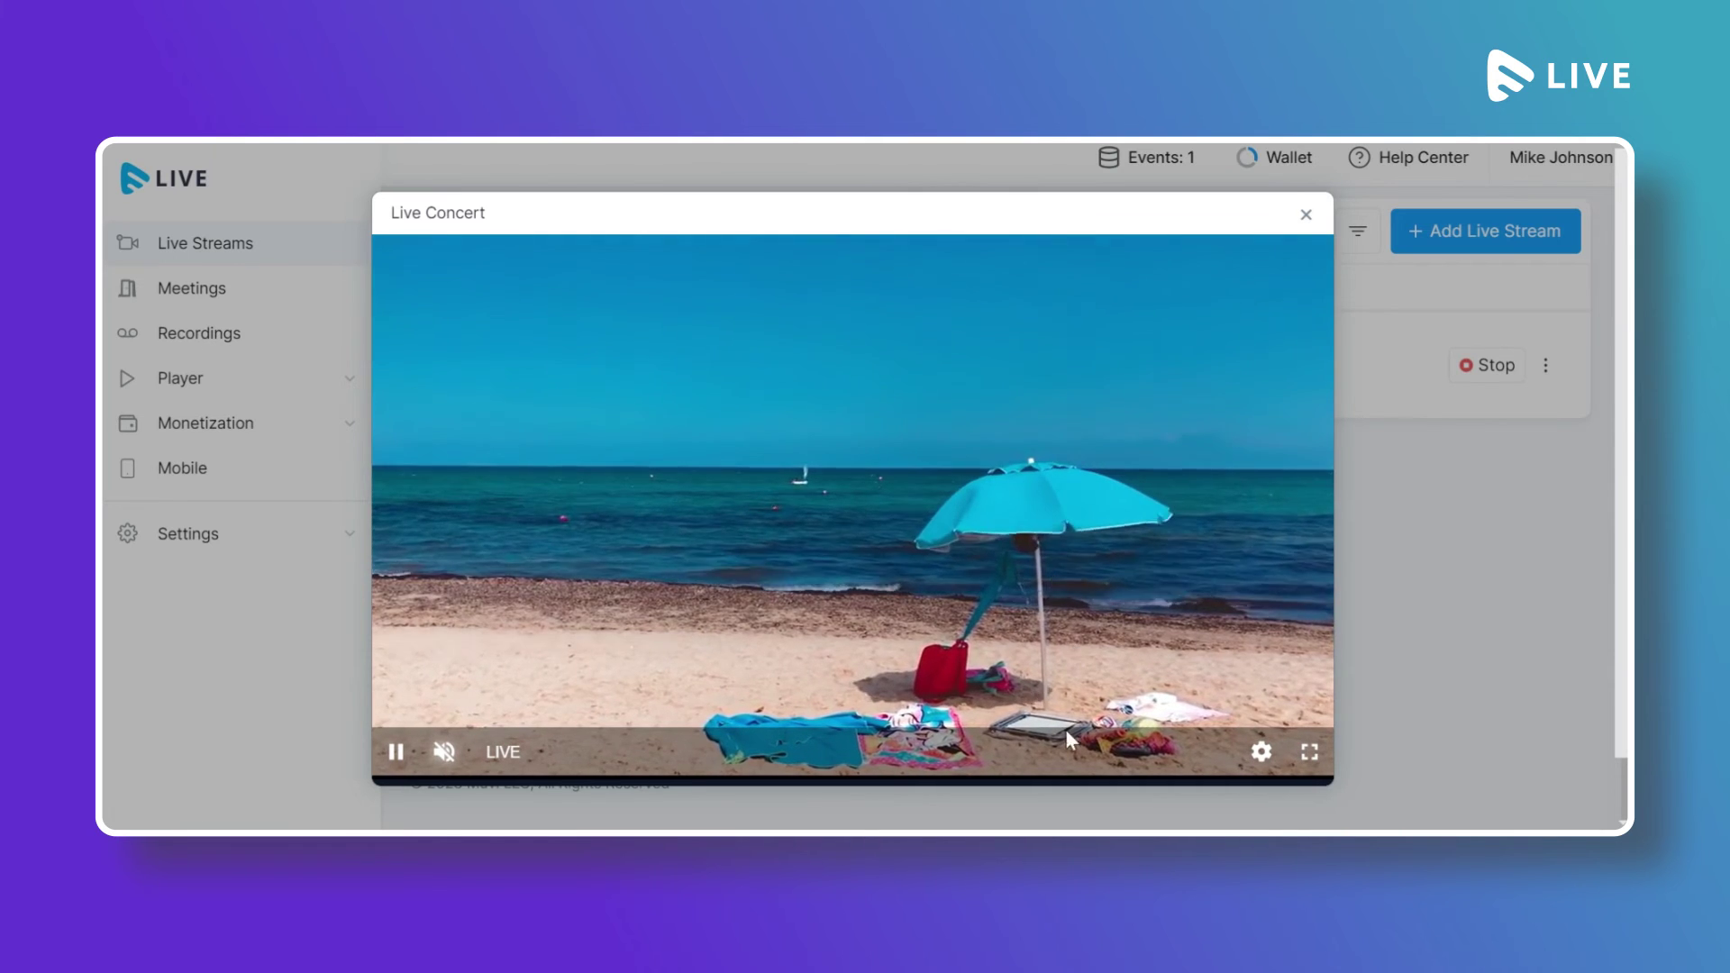
click(1368, 468)
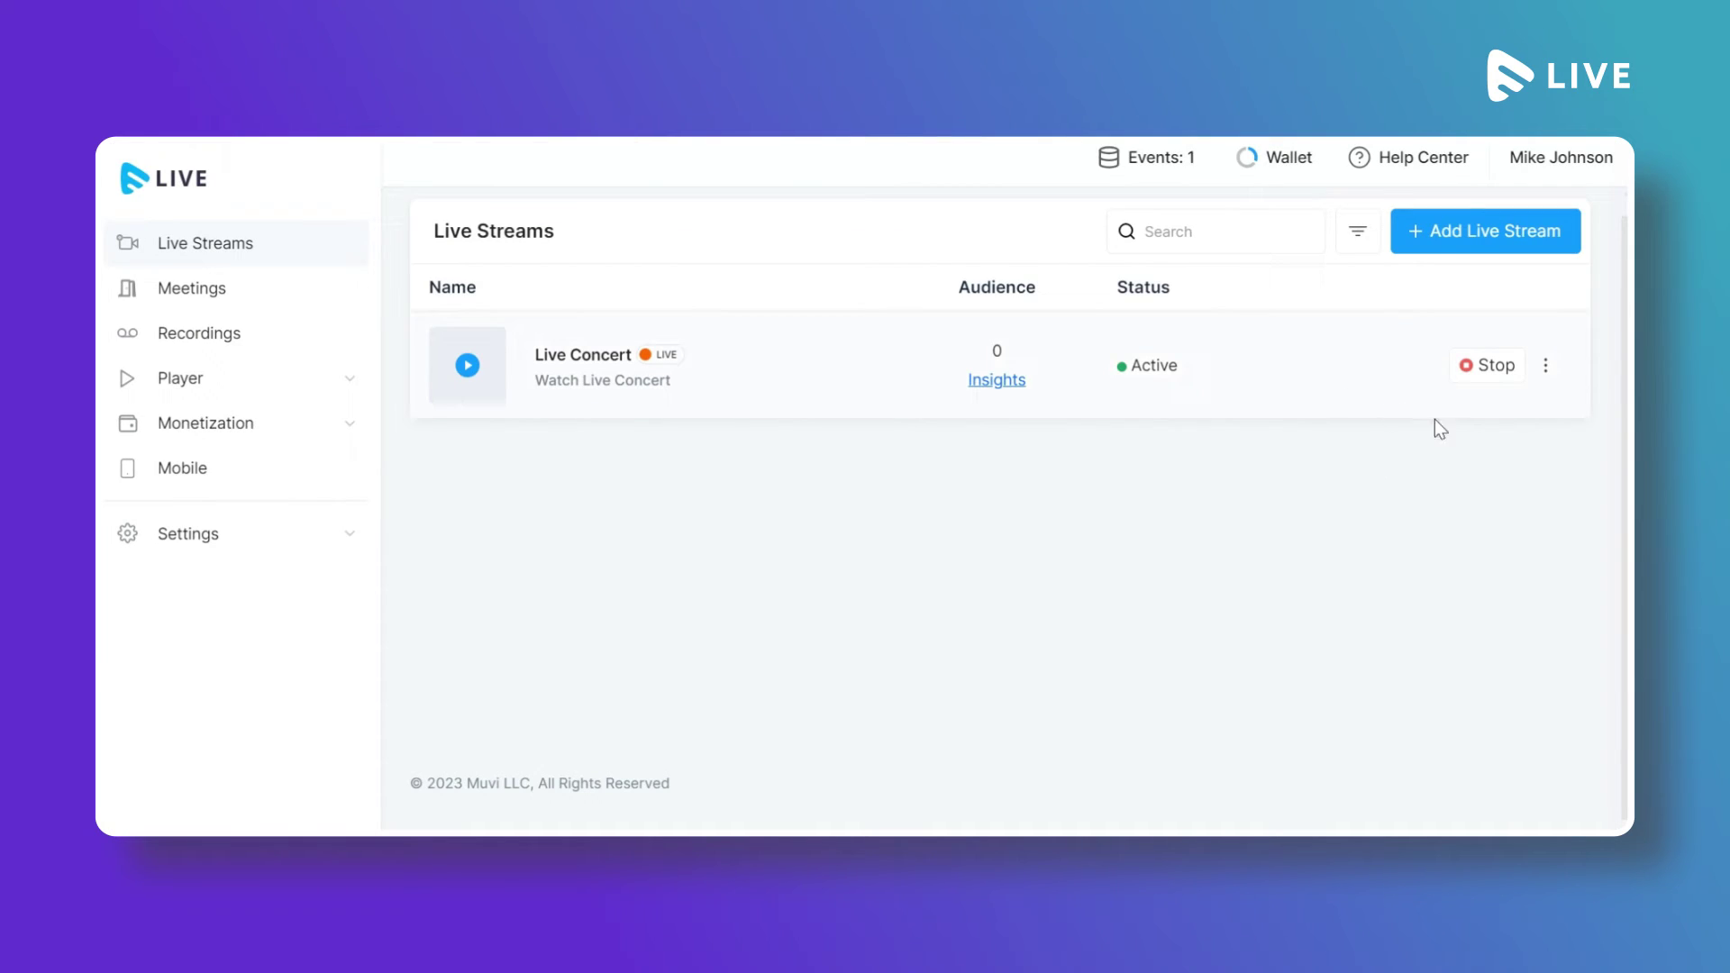
- View and select the Live Concert embed code, then close it
click(1548, 368)
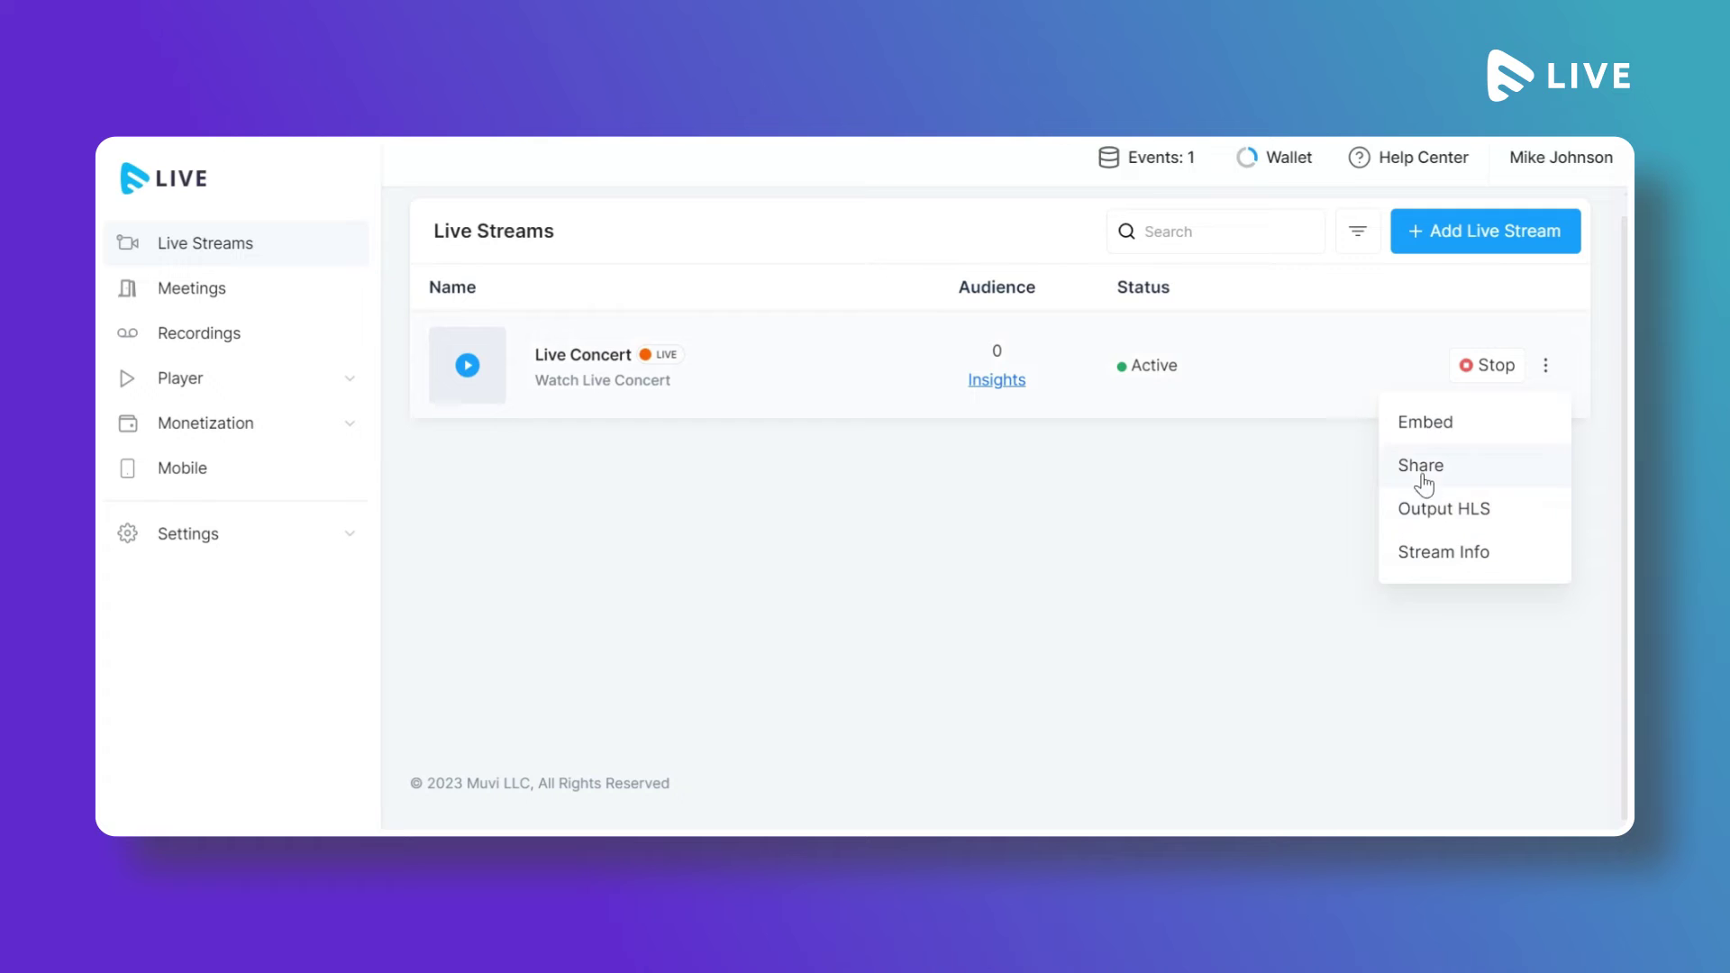
click(1422, 431)
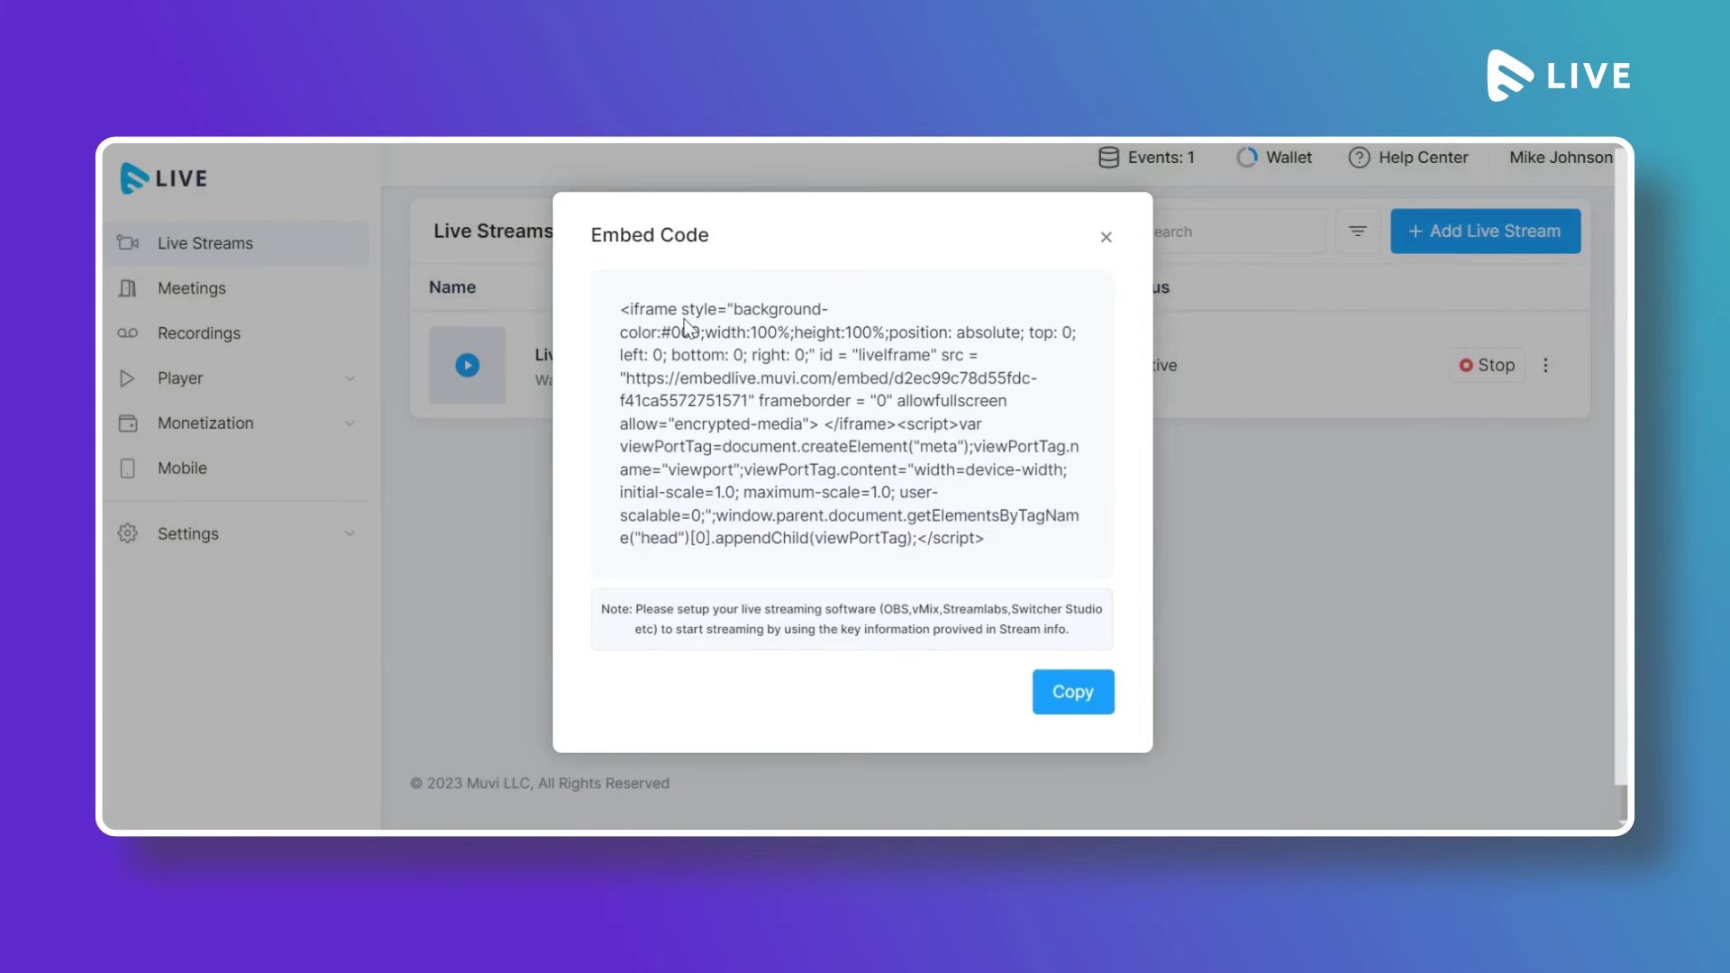
drag(622, 309, 1101, 552)
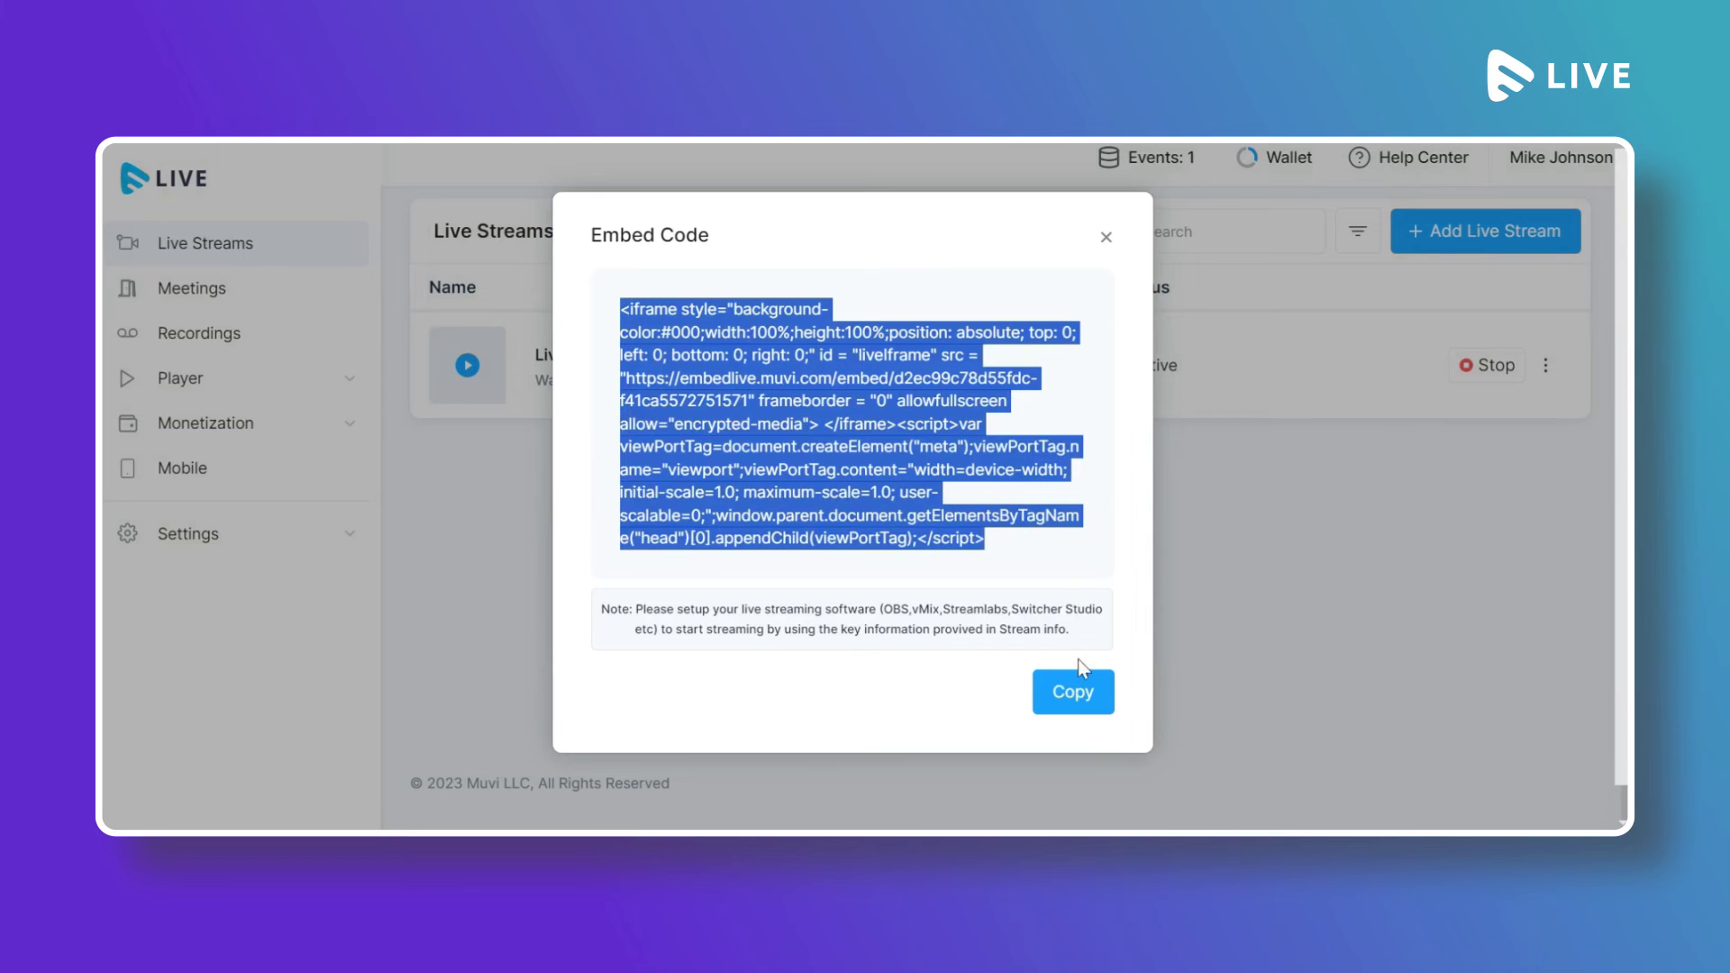
click(1107, 239)
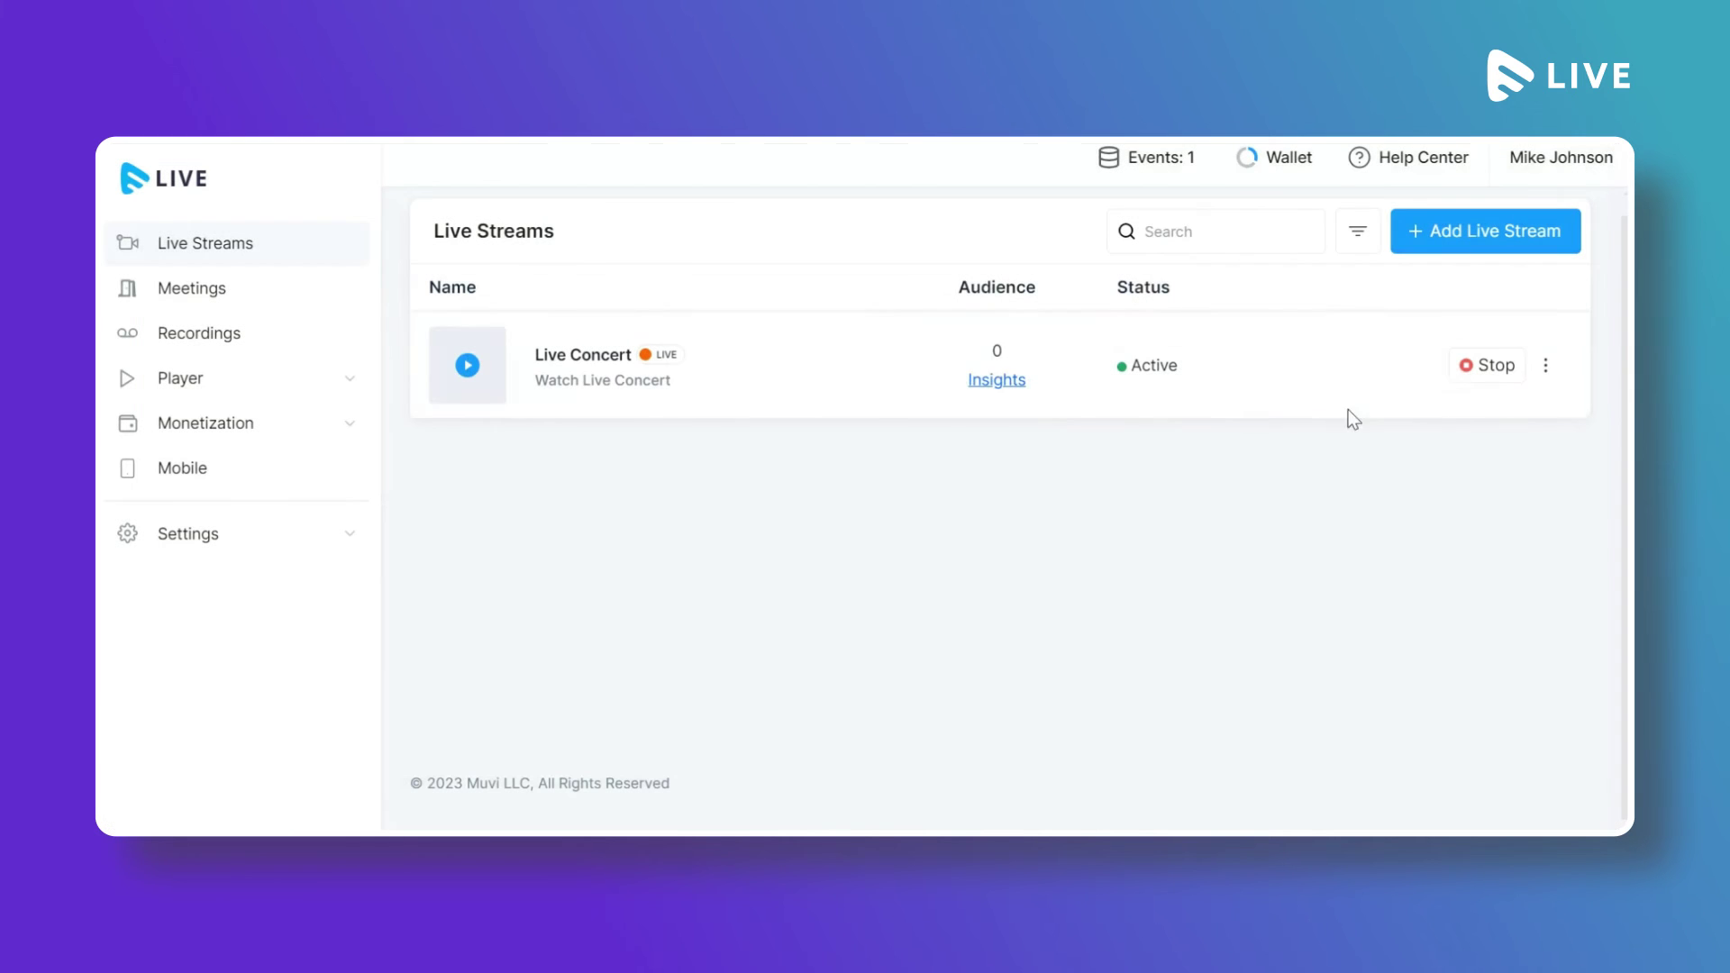
- Copy the Live Concert HLS output URL and bring up its shareable link
click(1547, 365)
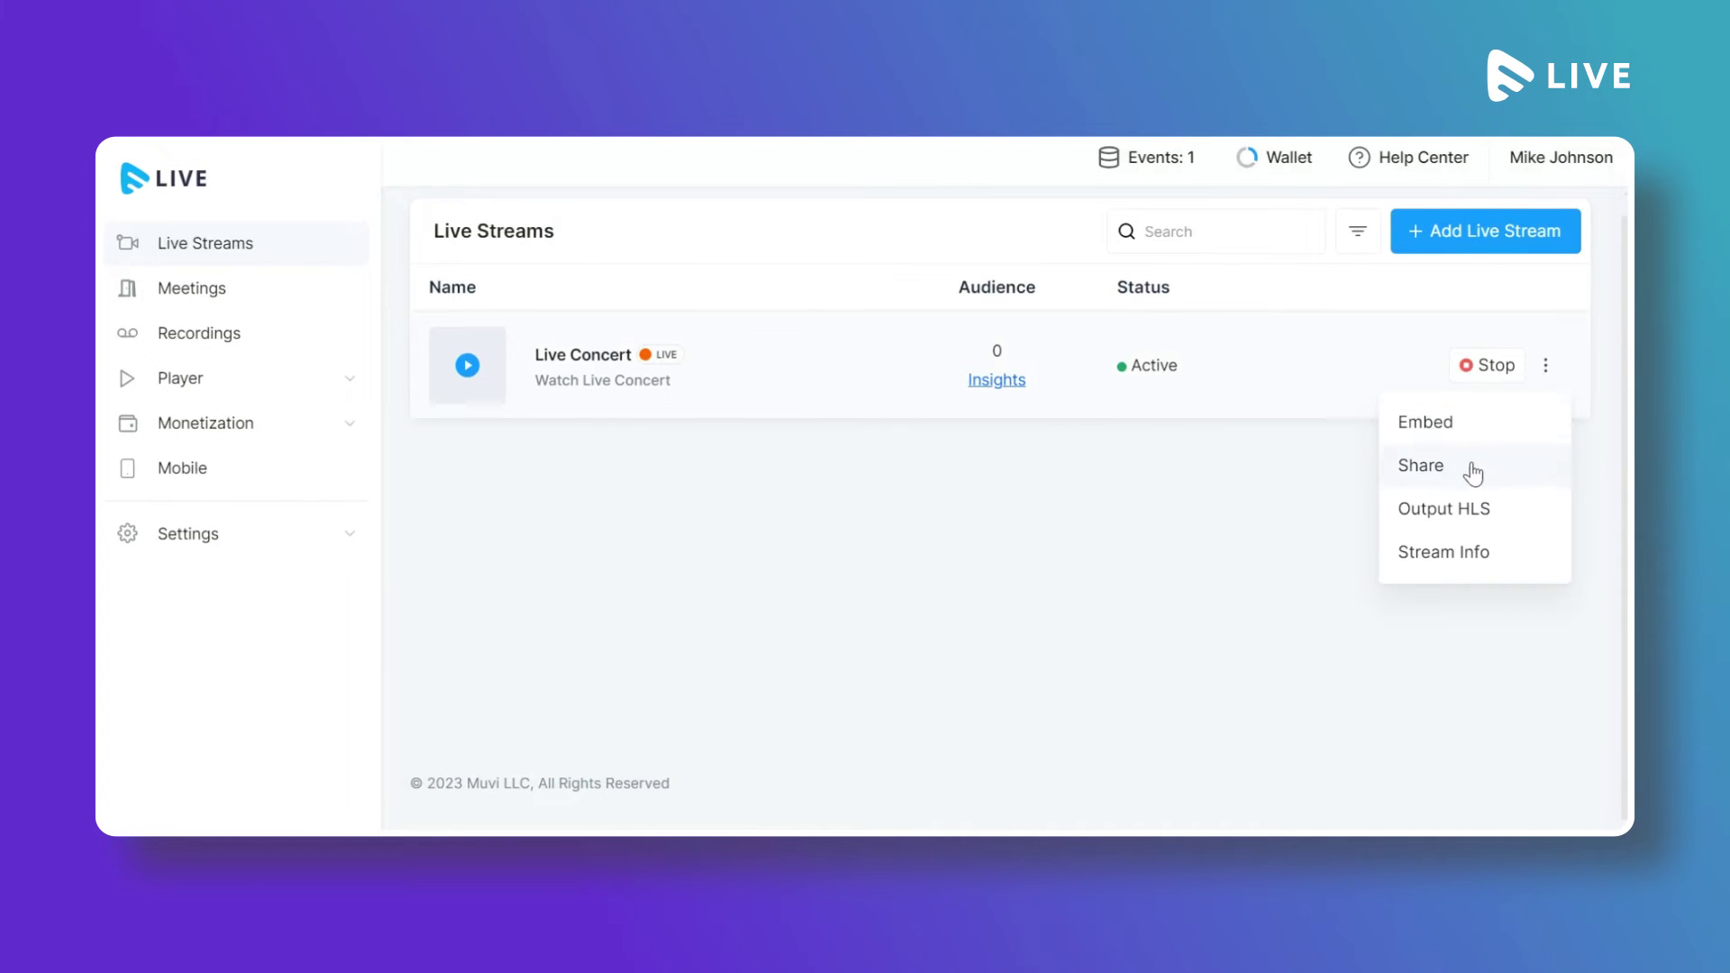
click(1455, 512)
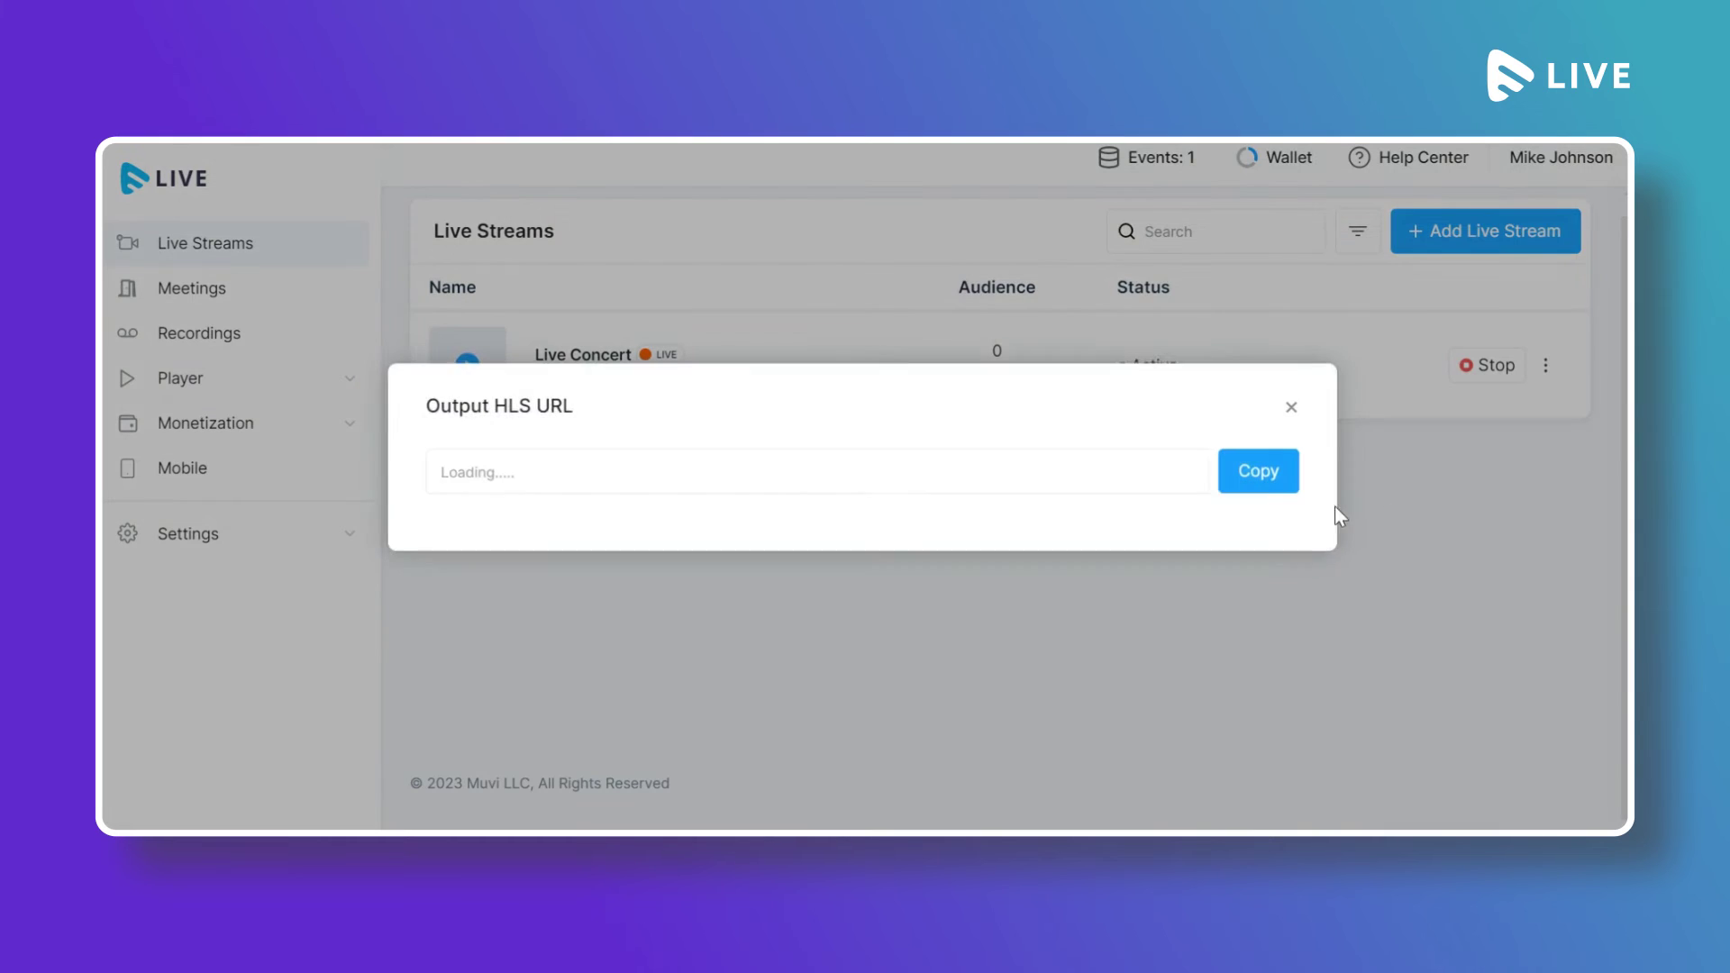
click(1273, 477)
click(1298, 410)
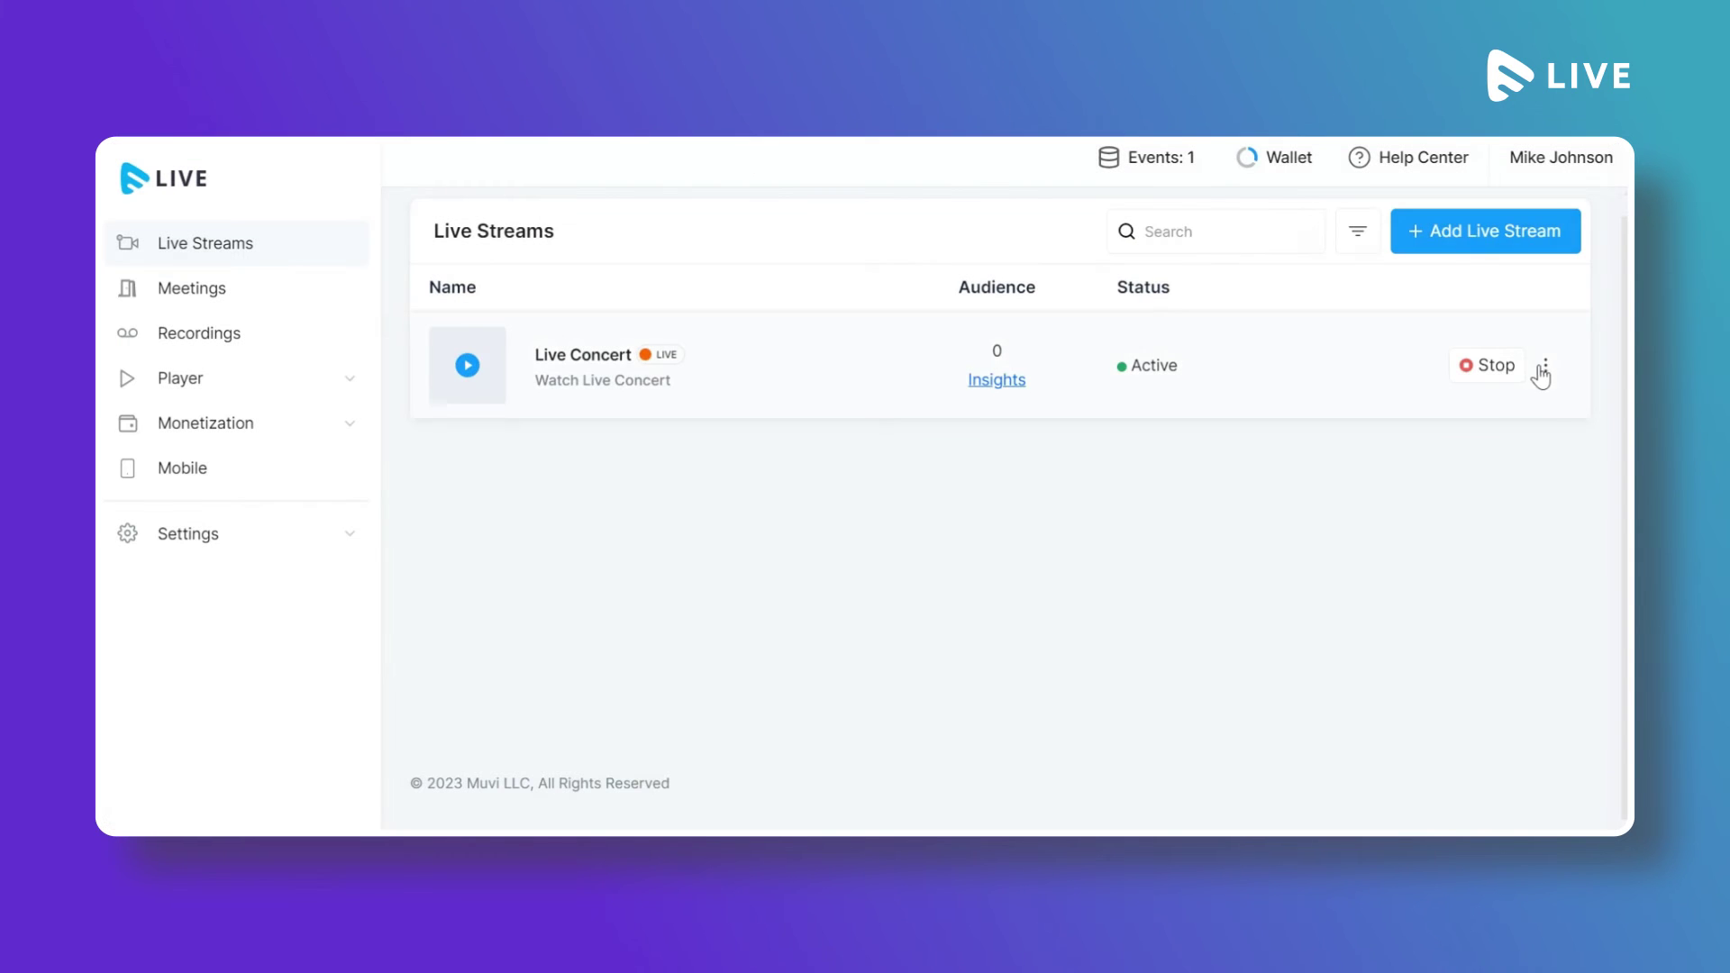
click(1547, 368)
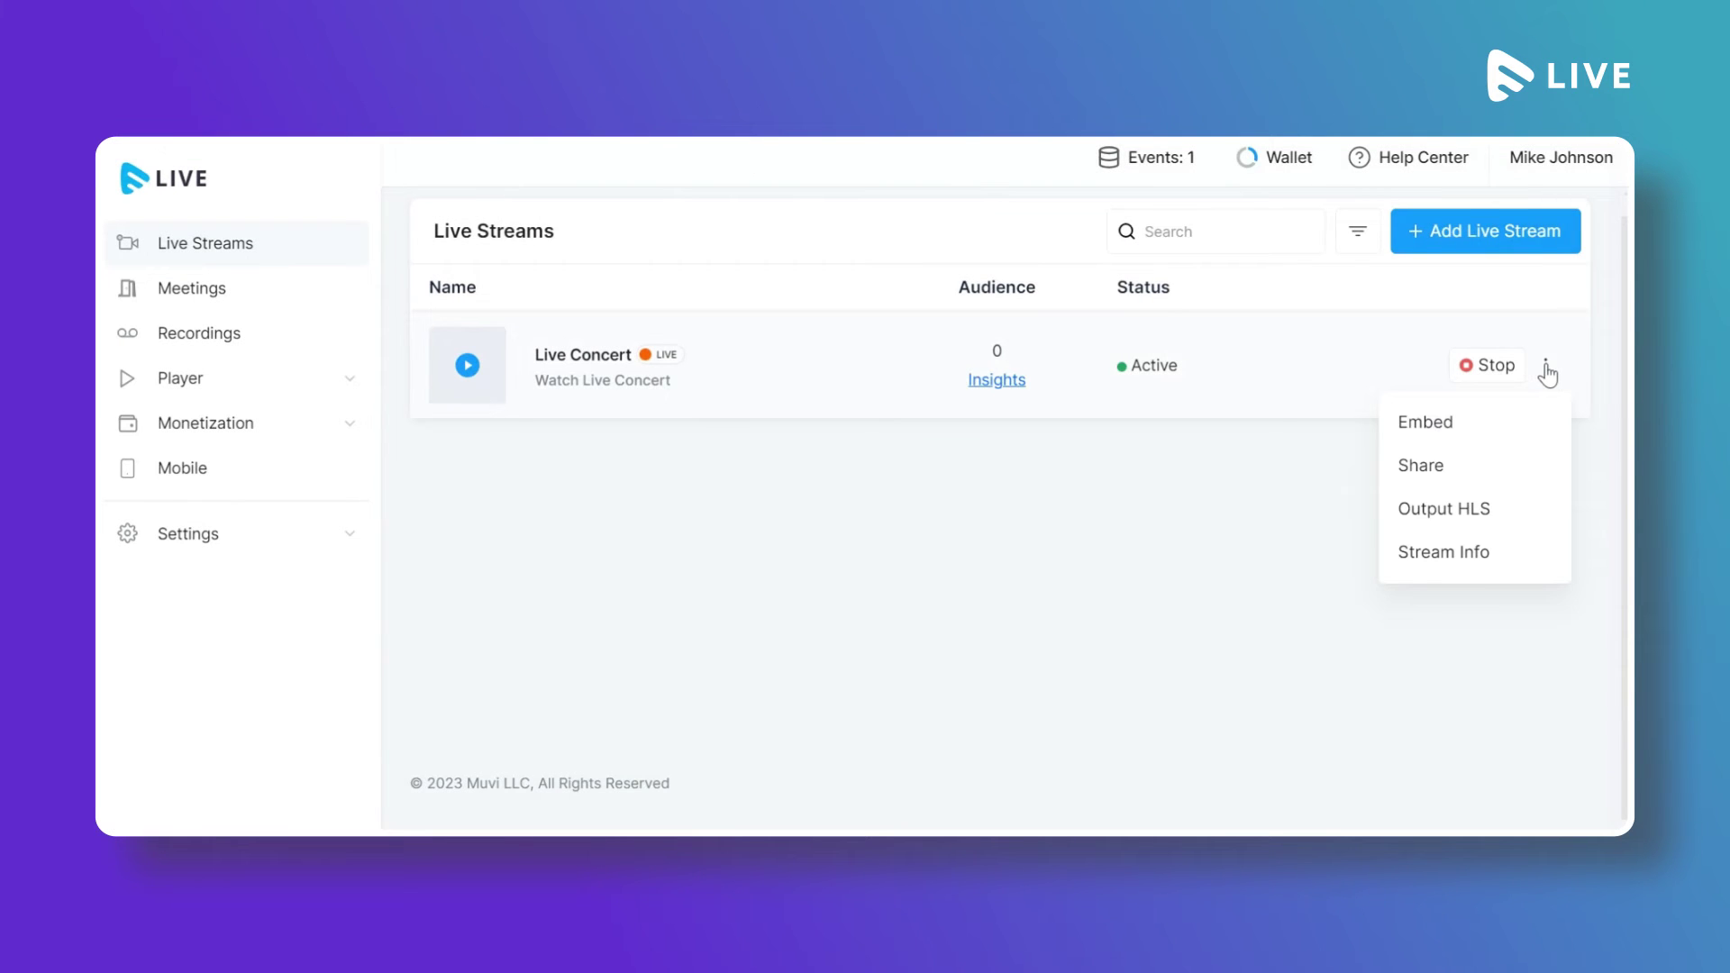
click(1482, 475)
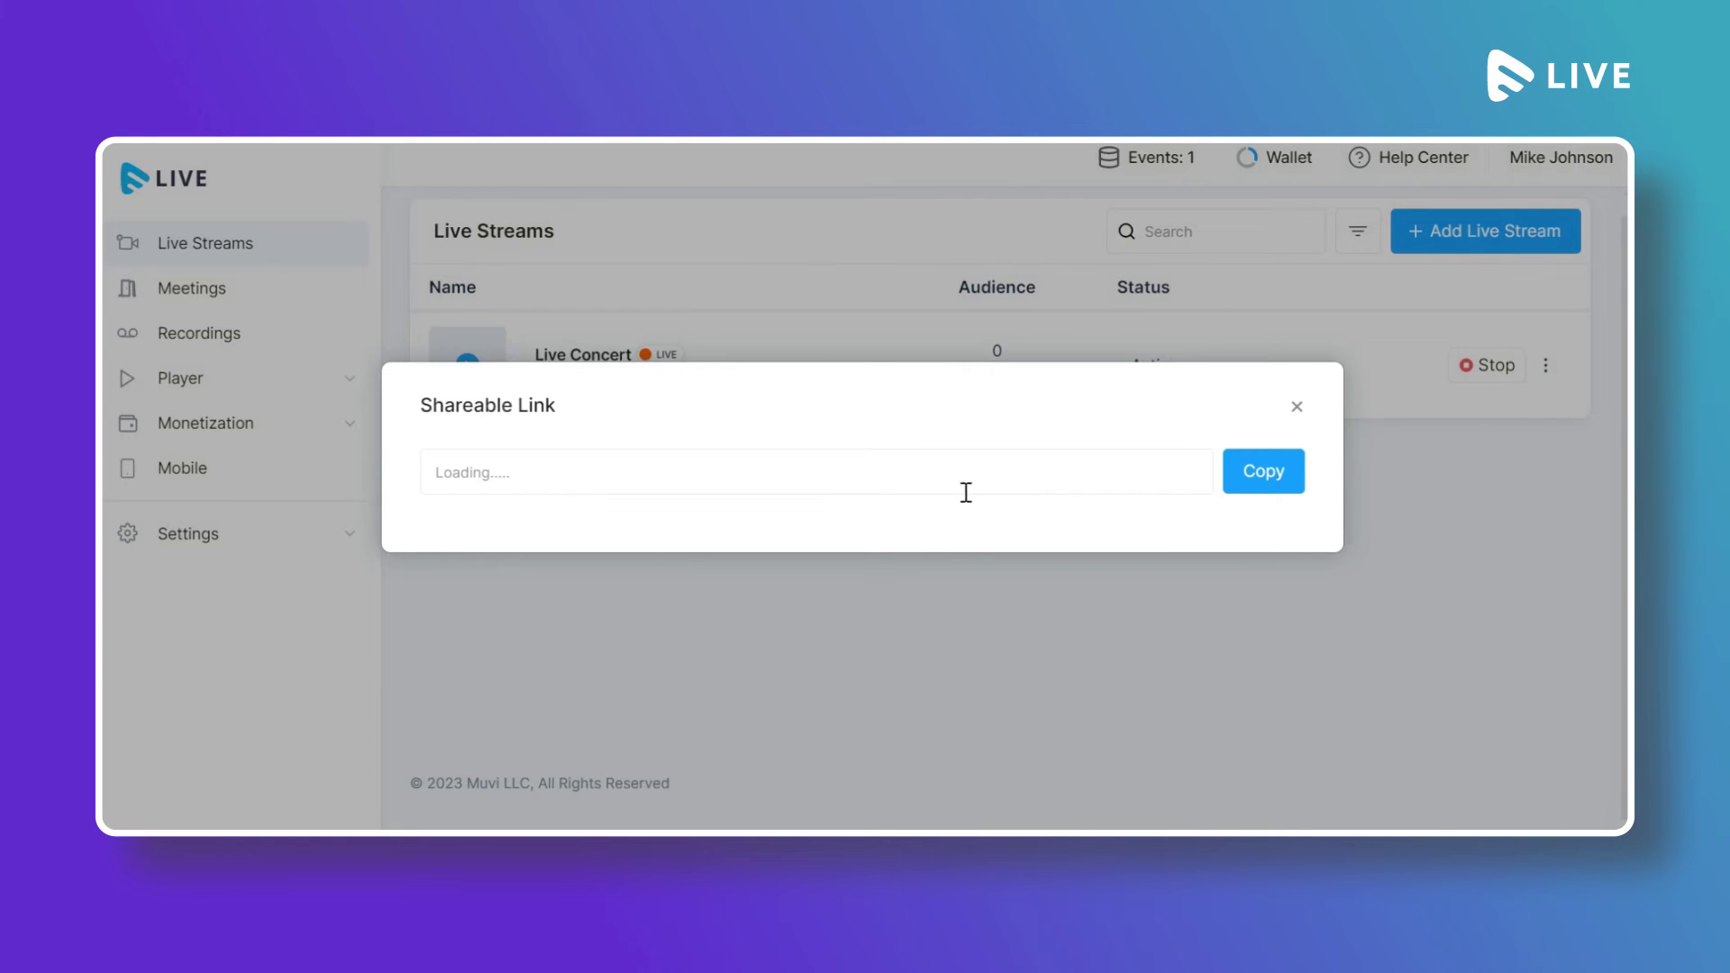
- Copy the shareable link and toggle the chat panel on its viewer page
click(1253, 478)
click(1297, 410)
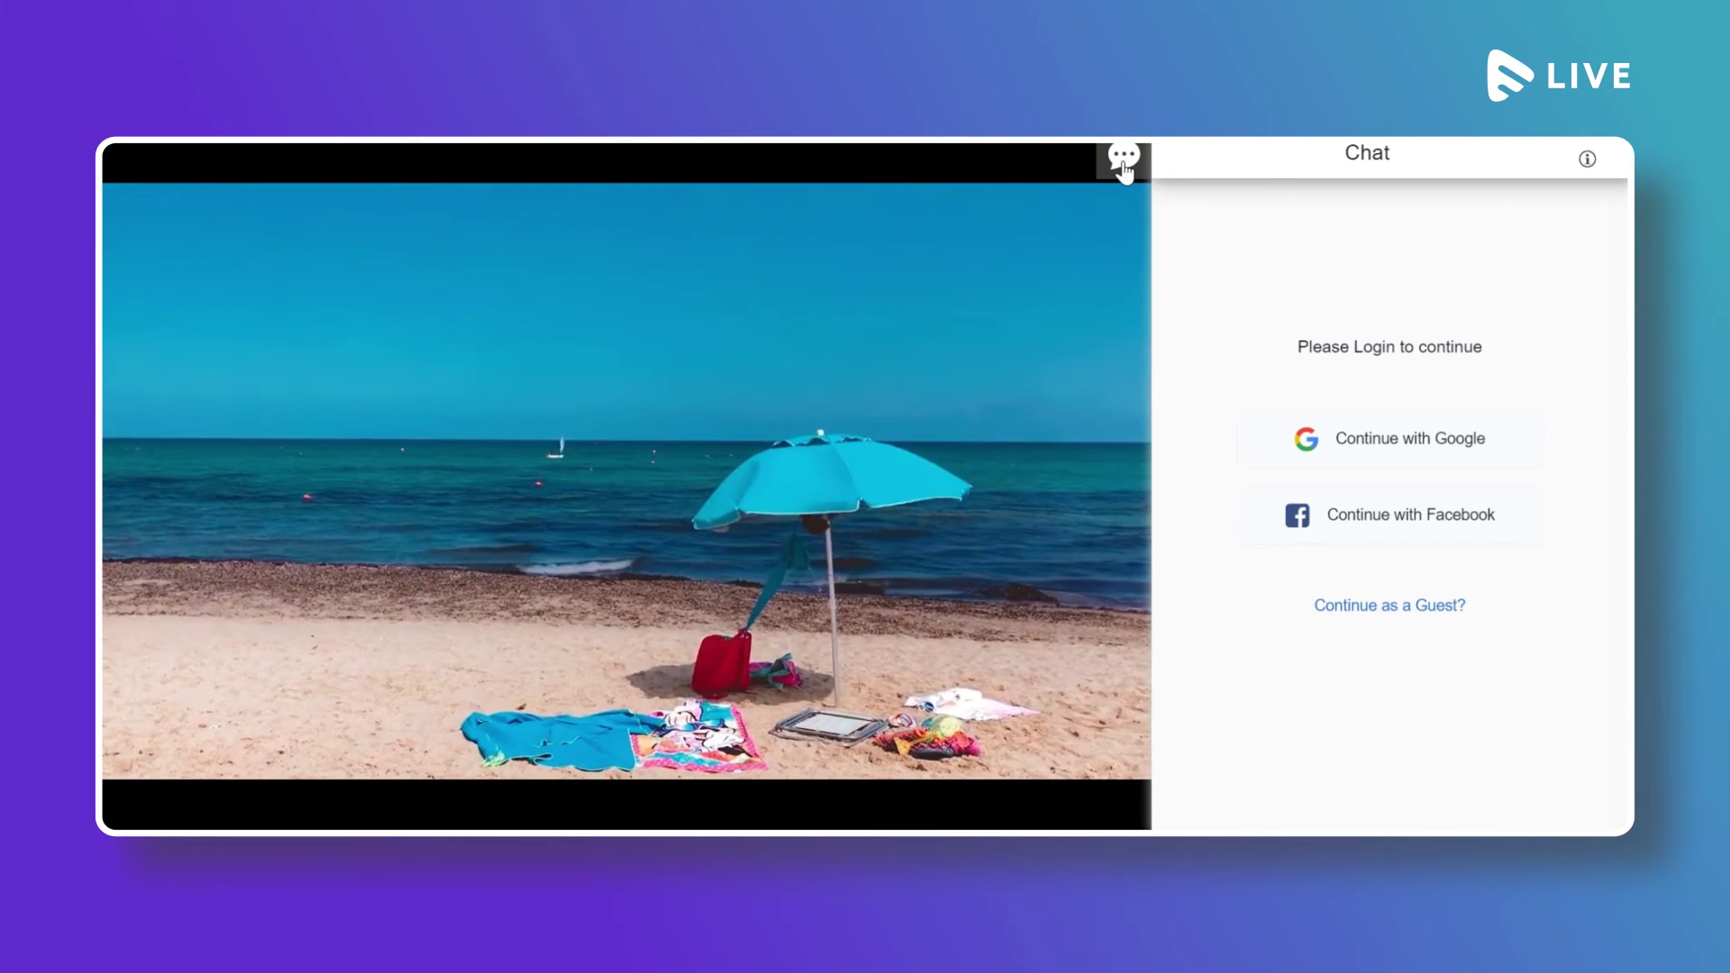
click(1122, 156)
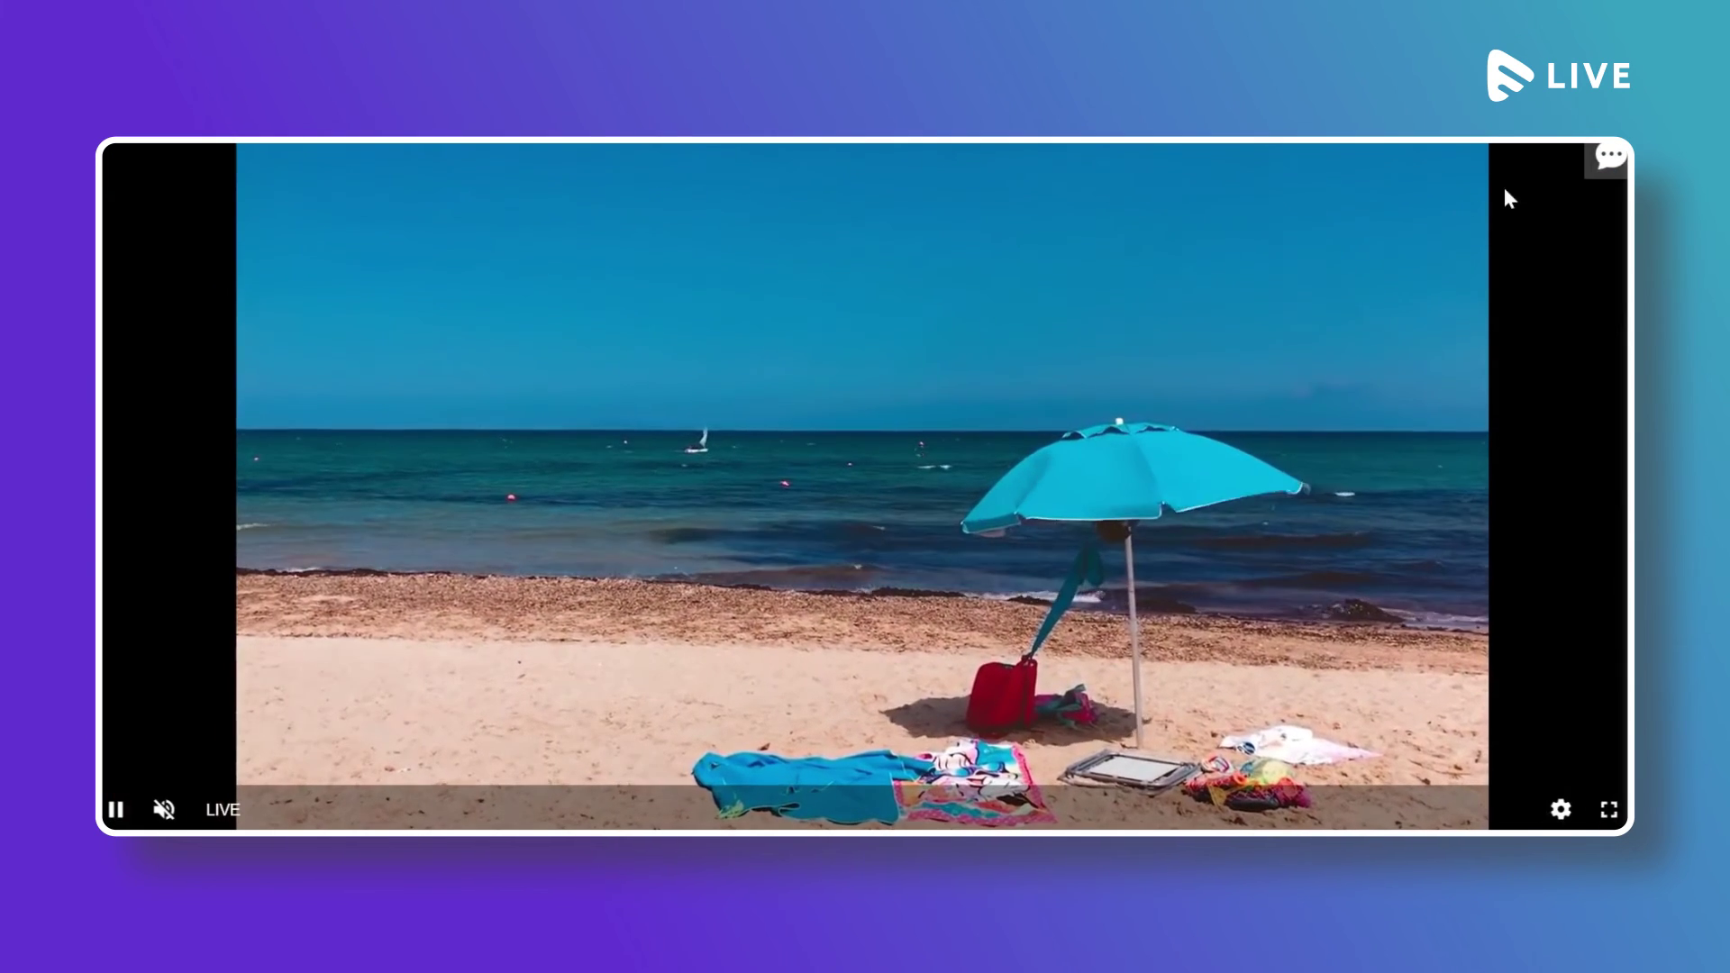
click(1608, 156)
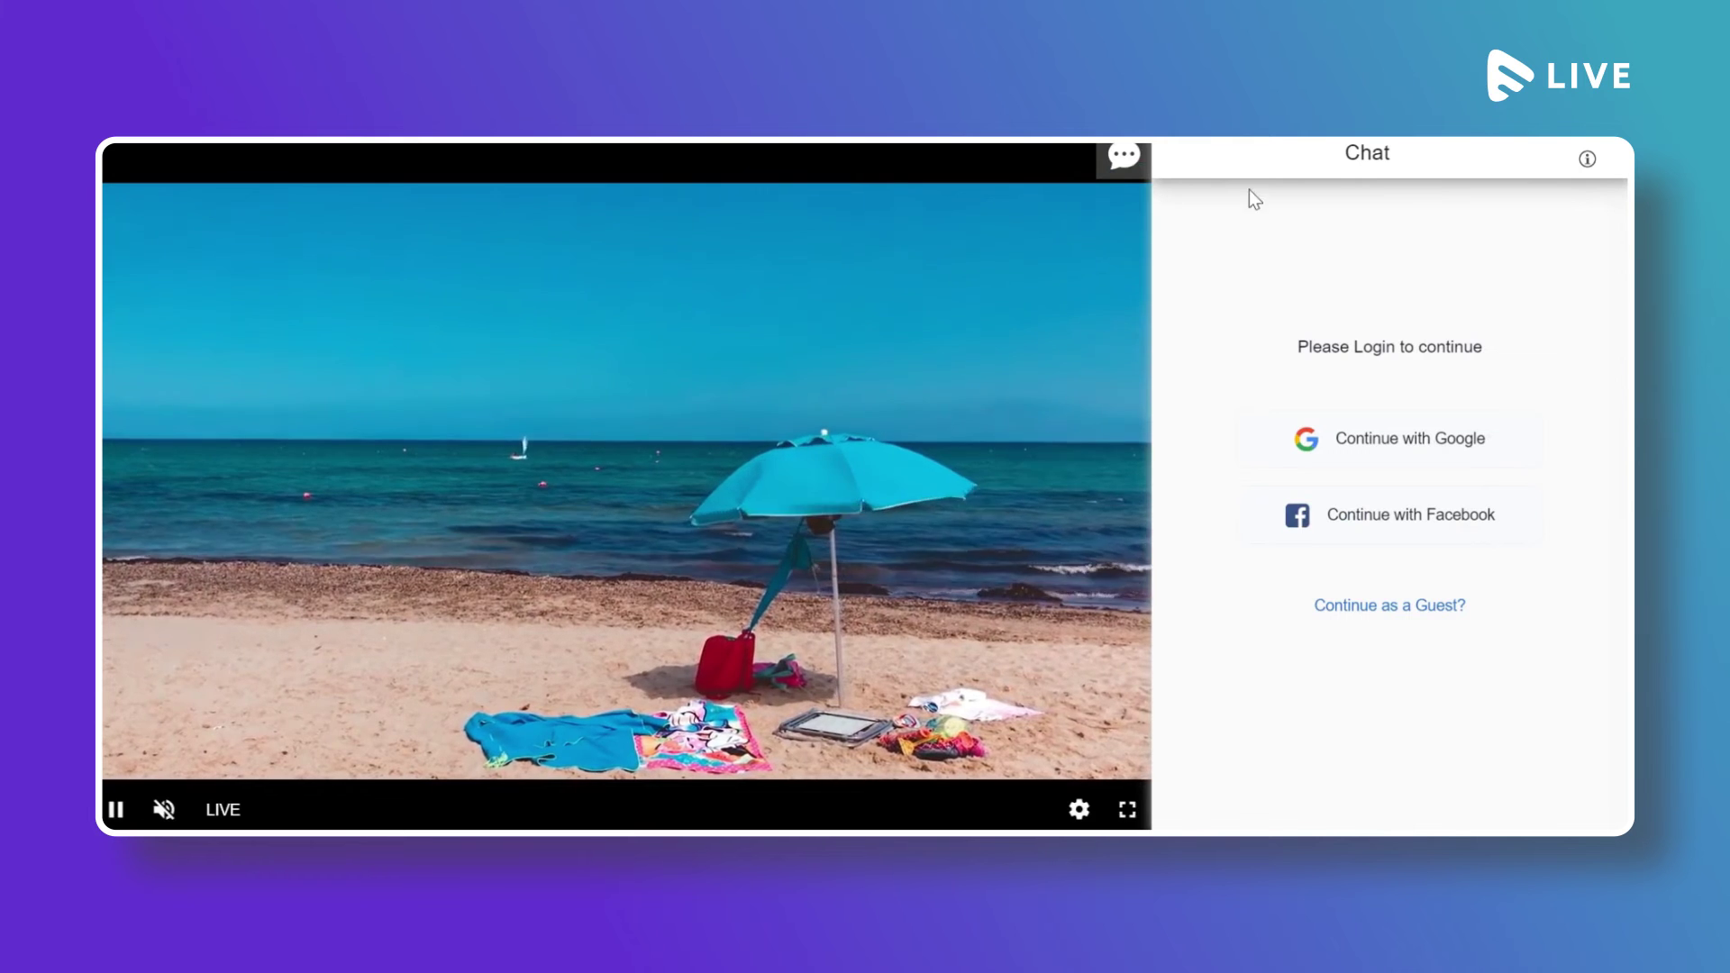
click(1125, 159)
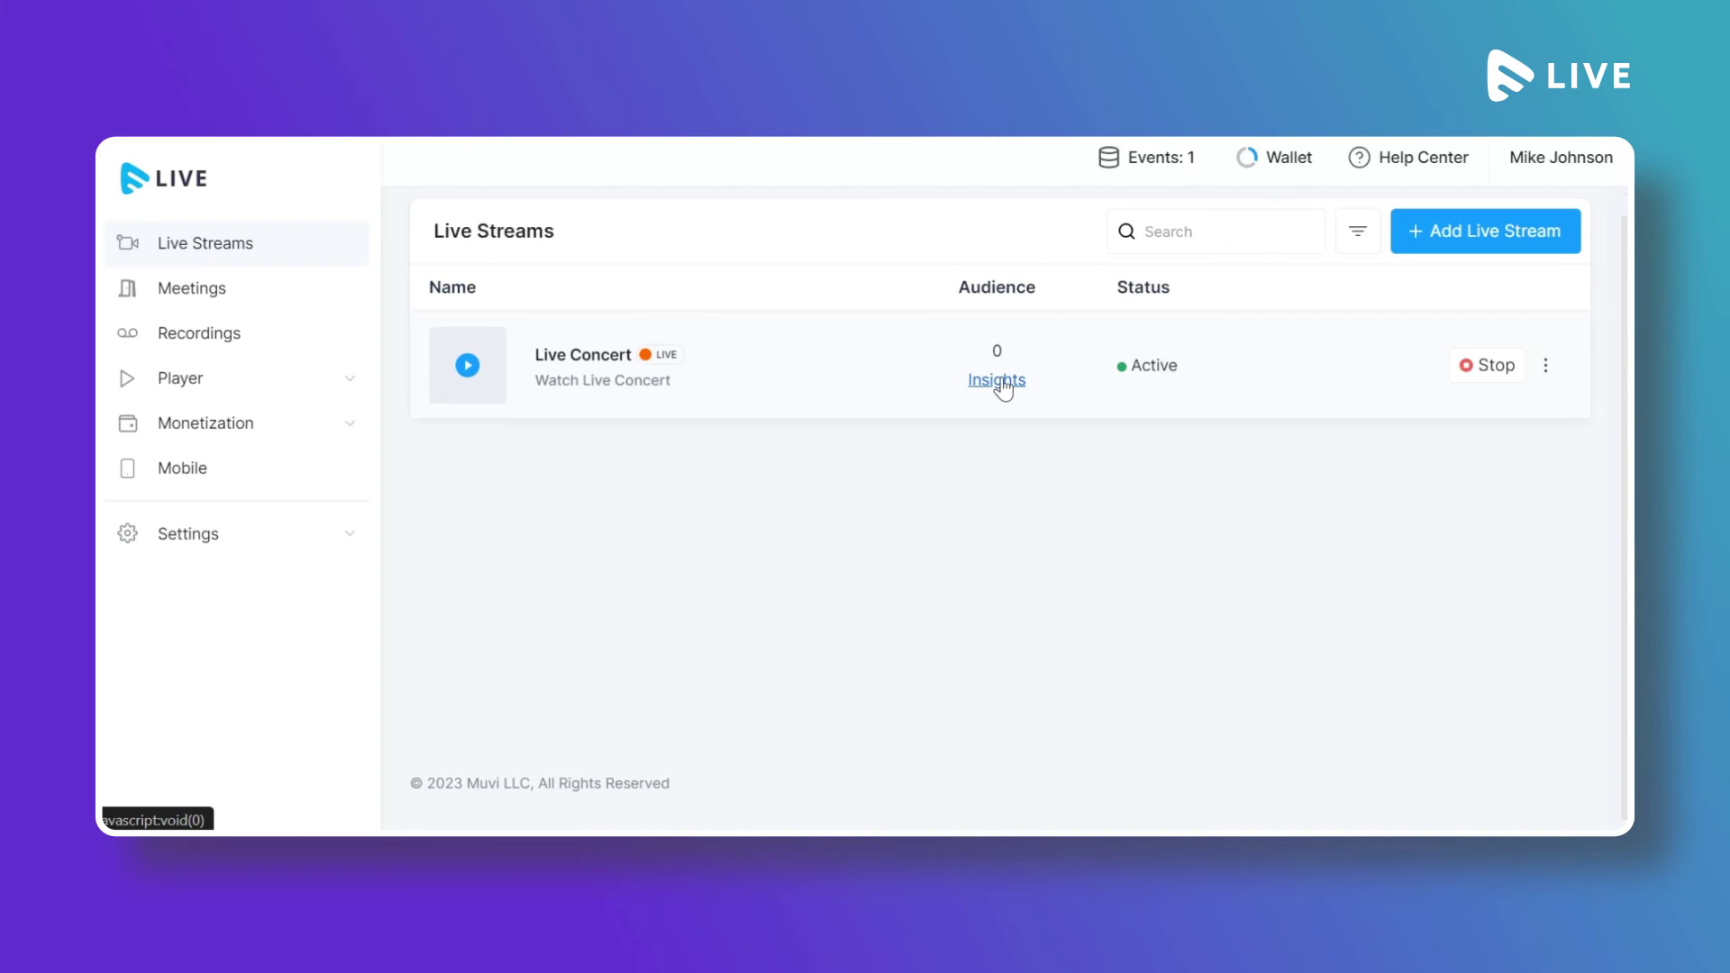
- Open the Live Concert audience insights
click(998, 382)
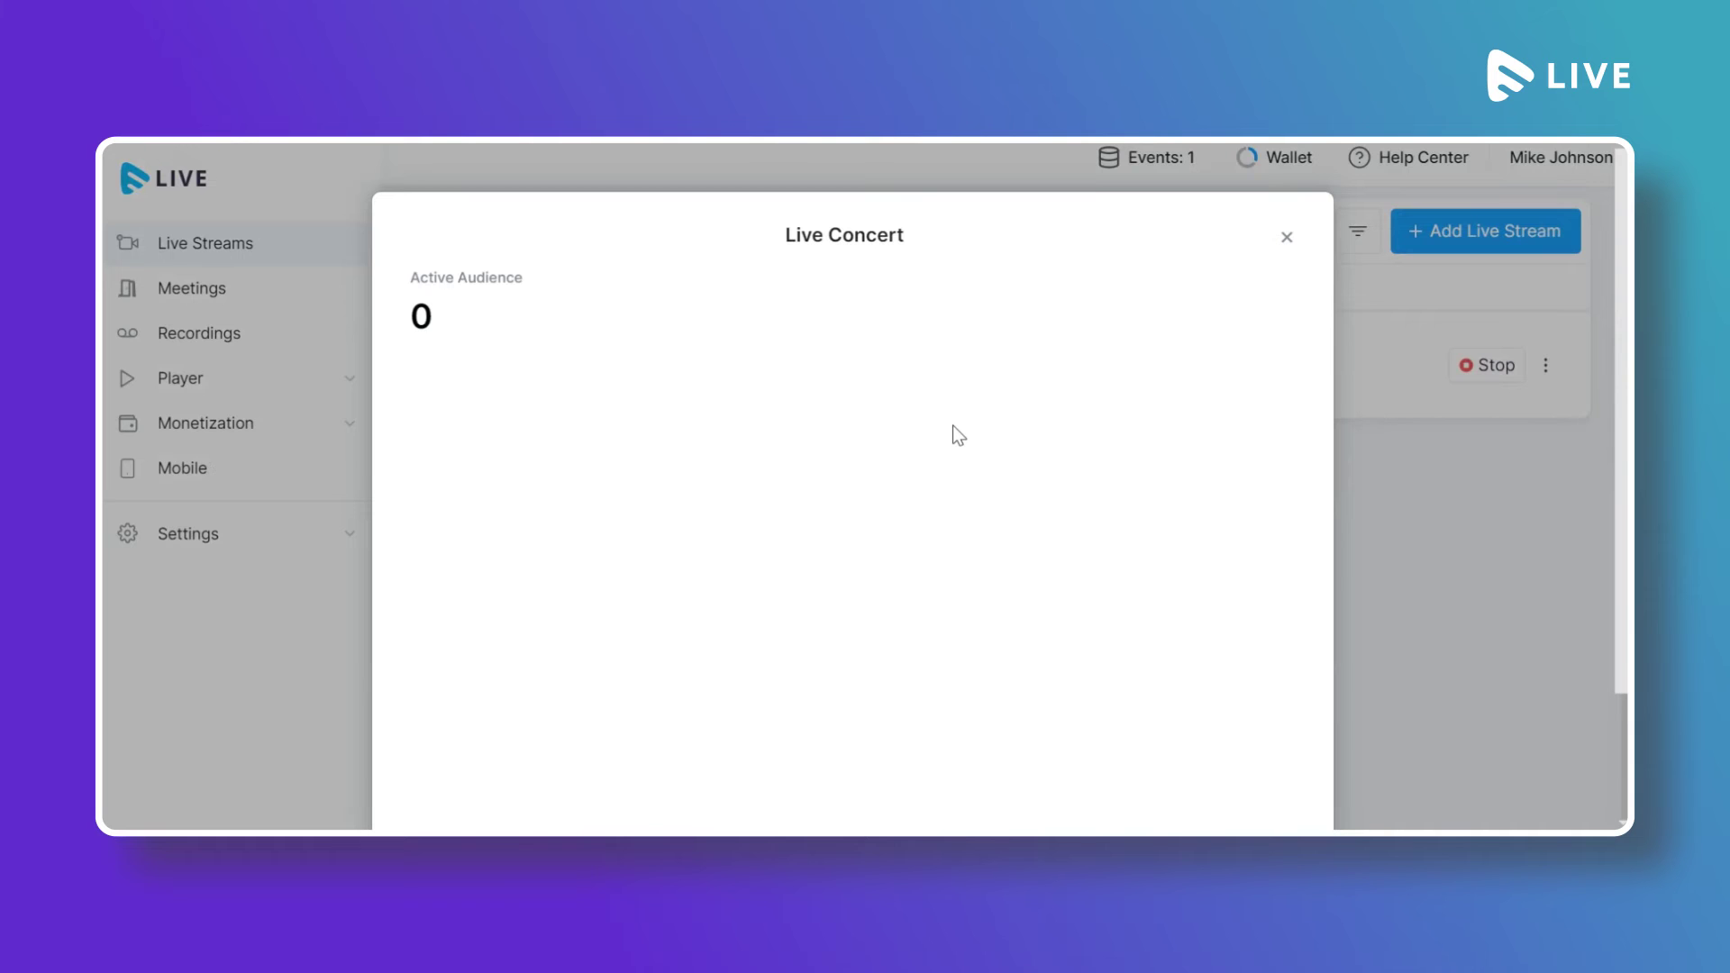
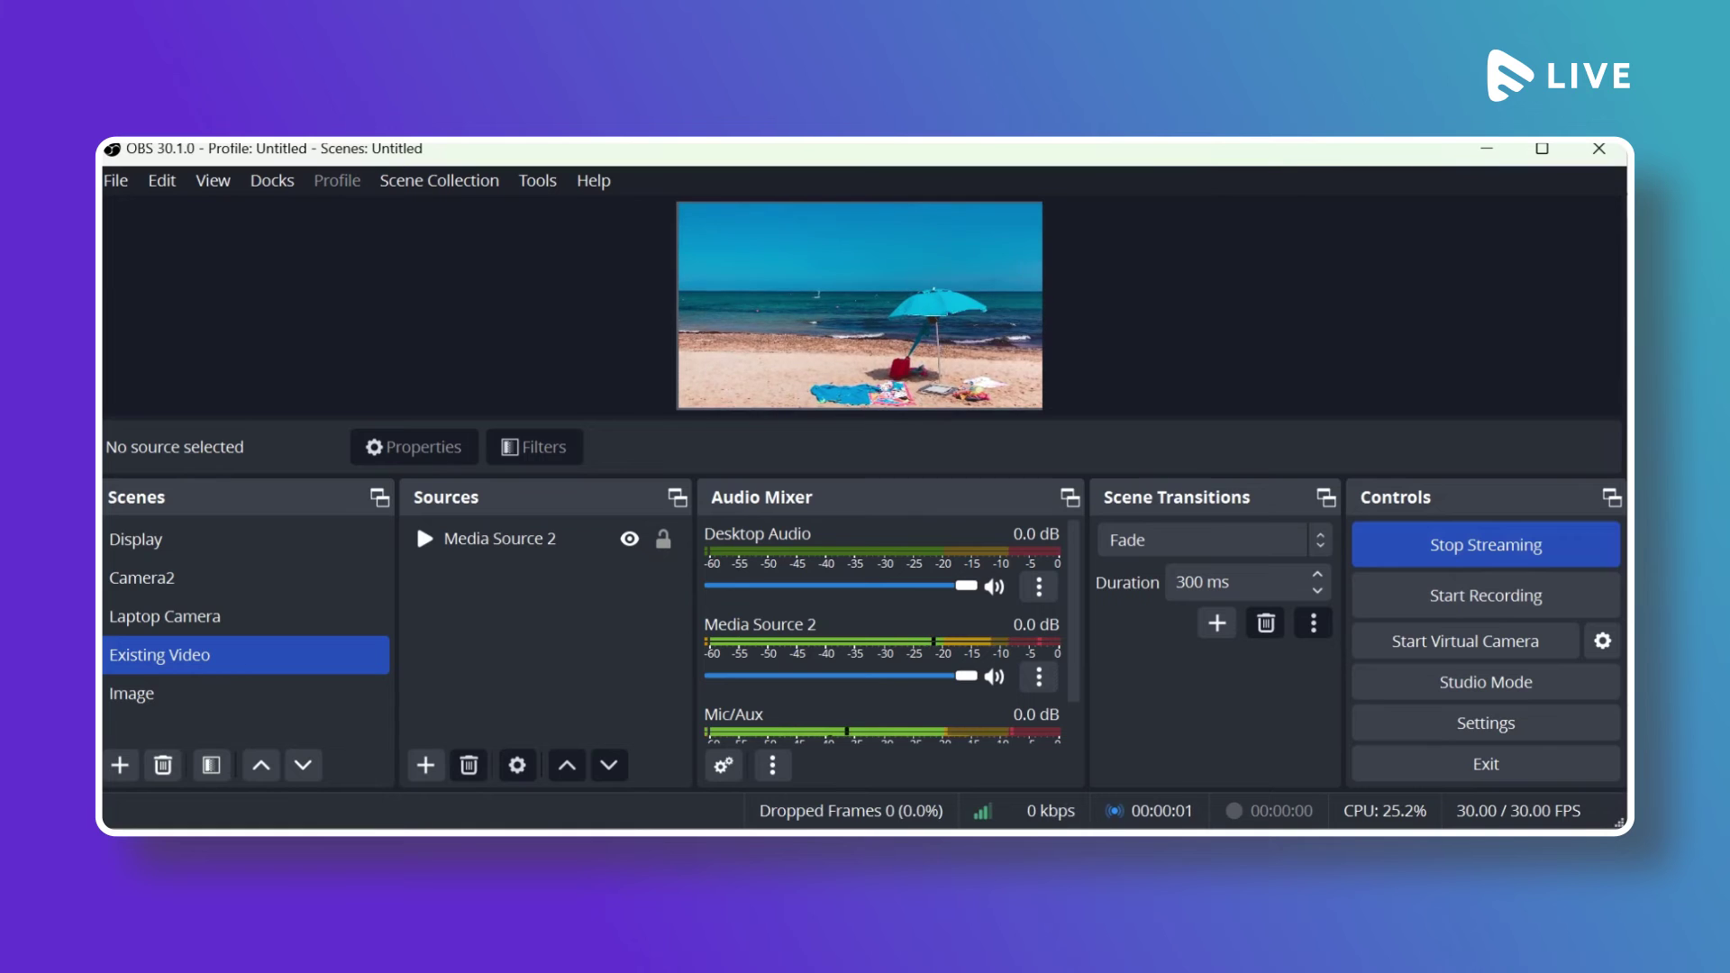
- Stop the Live Concert stream from the live streams page and confirm with Proceed
mouse_move(1009, 816)
click(1106, 689)
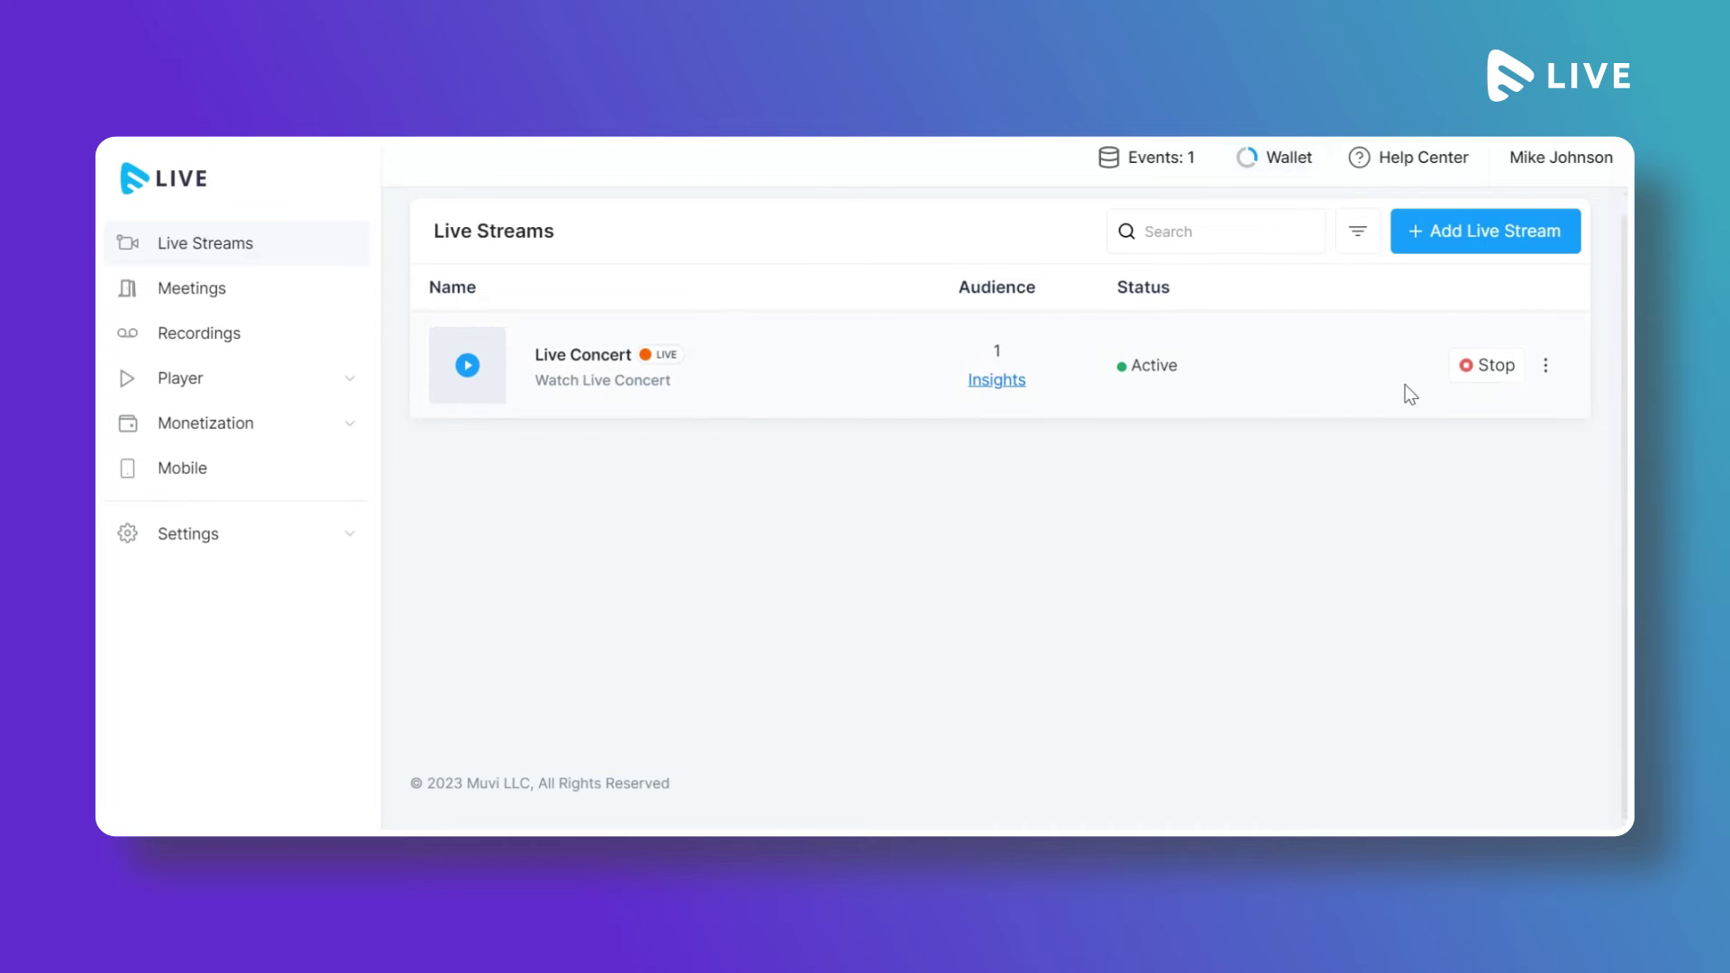
click(1484, 368)
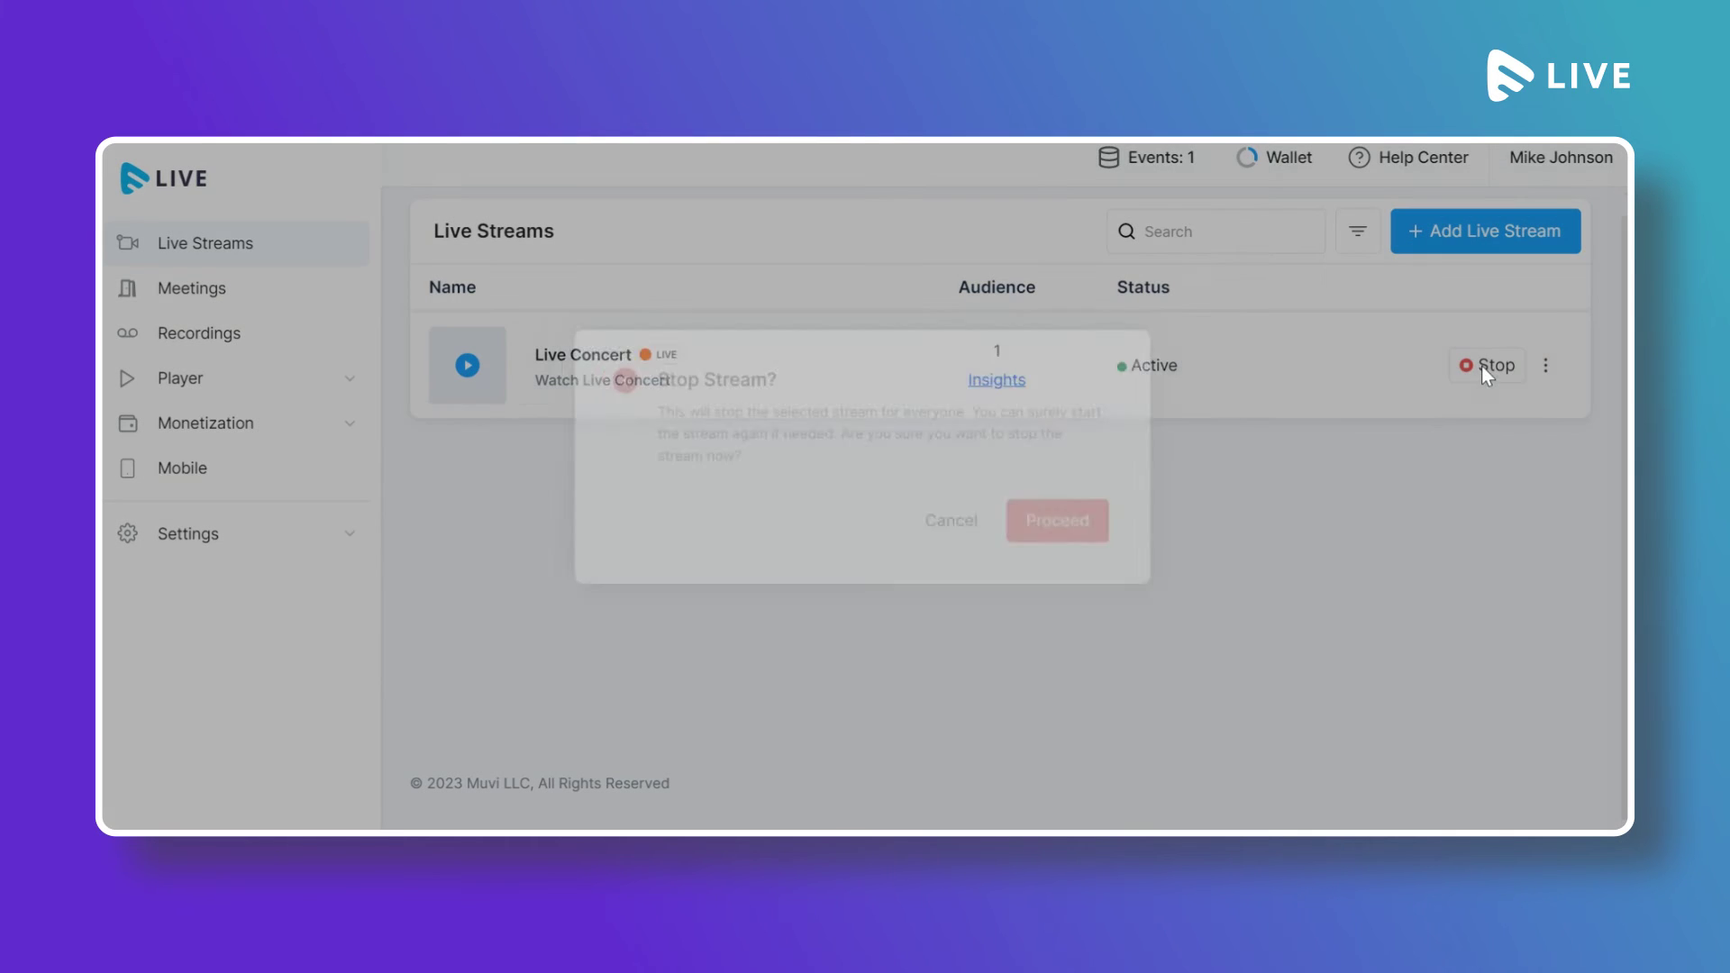
click(1082, 539)
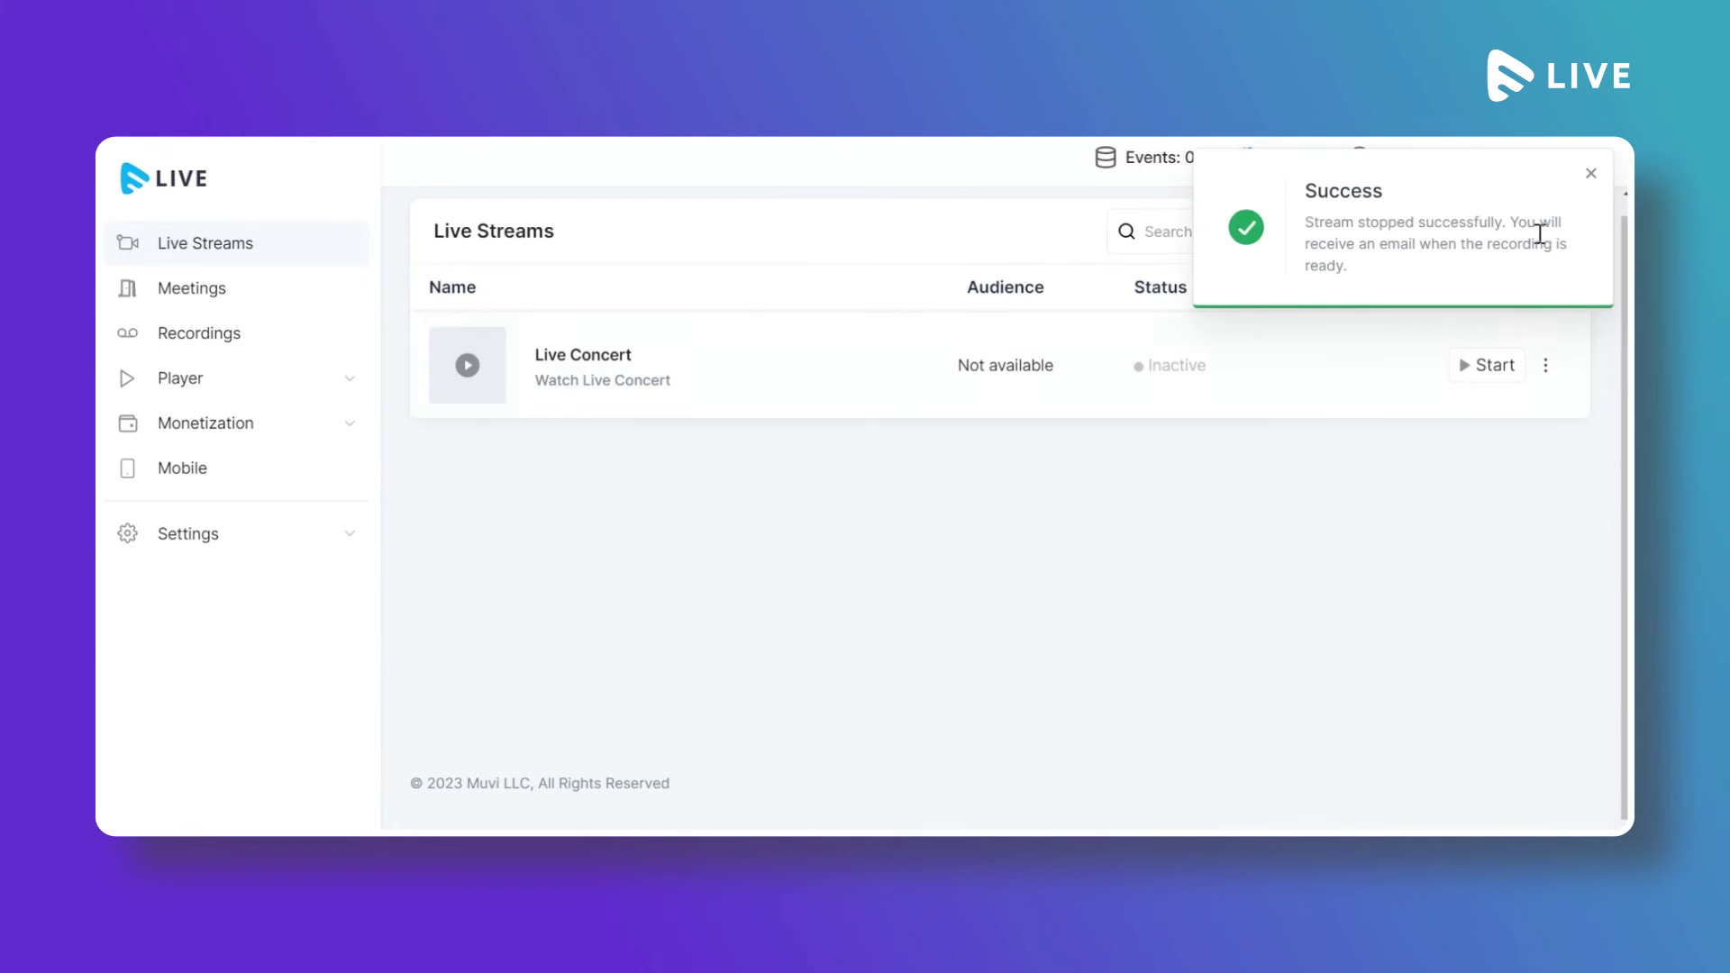
- Dismiss the notice and review remaining bandwidth and streaming hours in the Wallet summary
click(1590, 174)
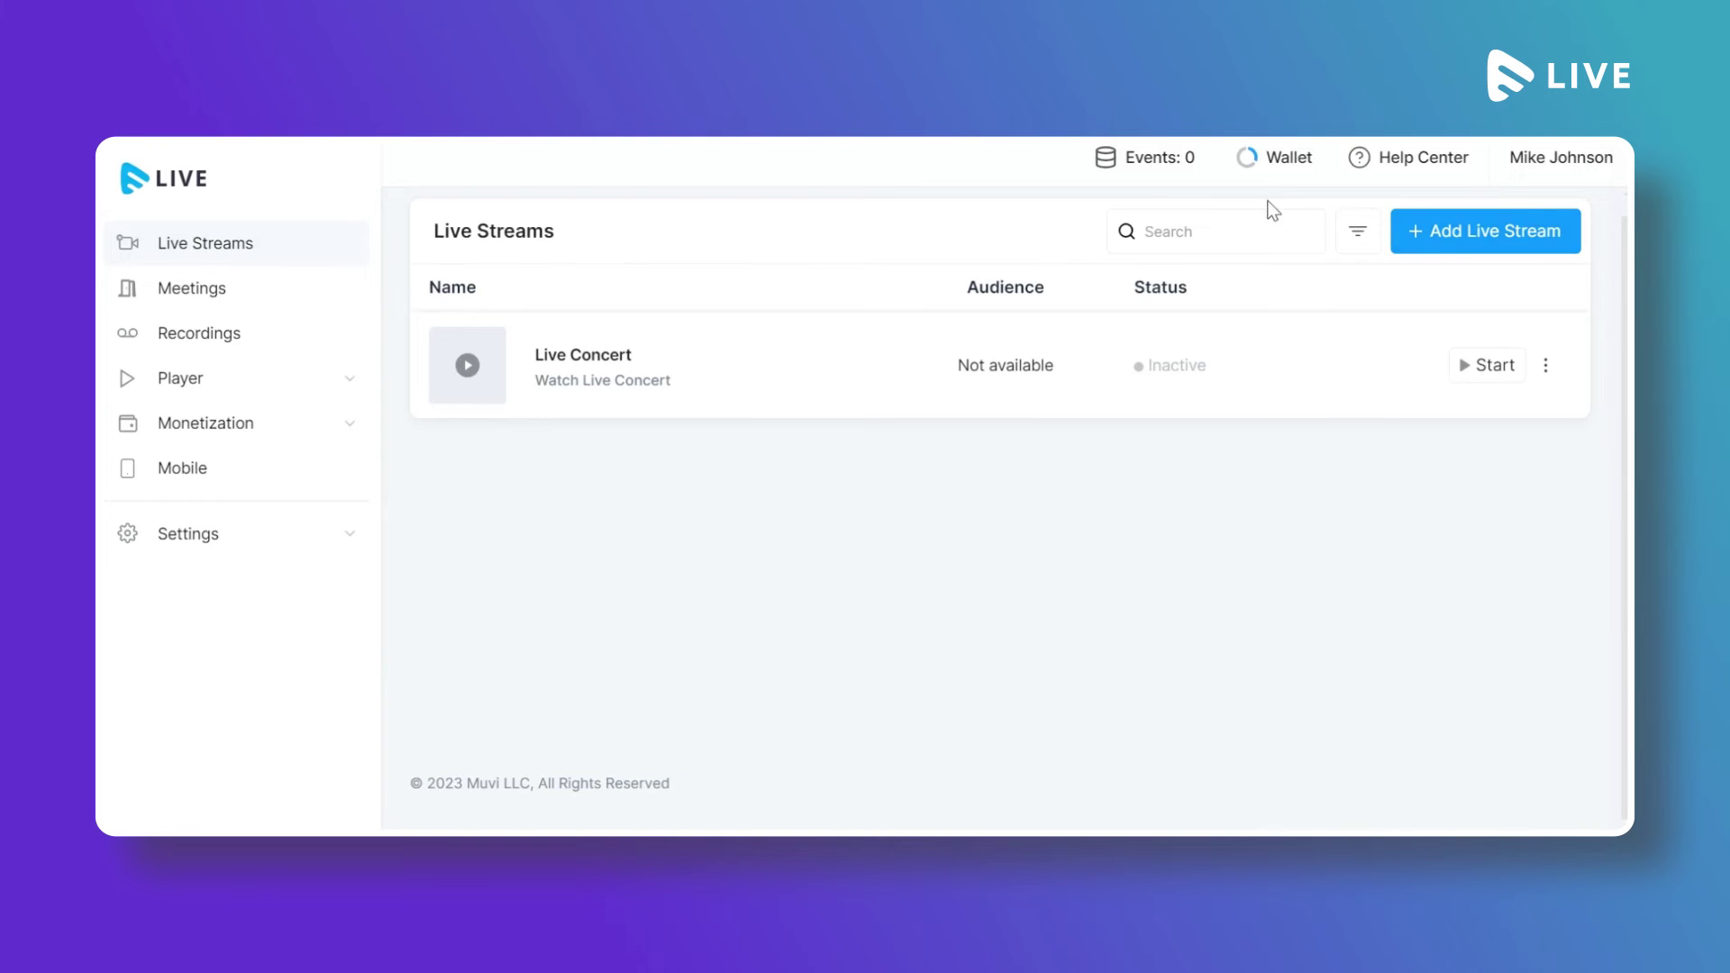
click(1259, 164)
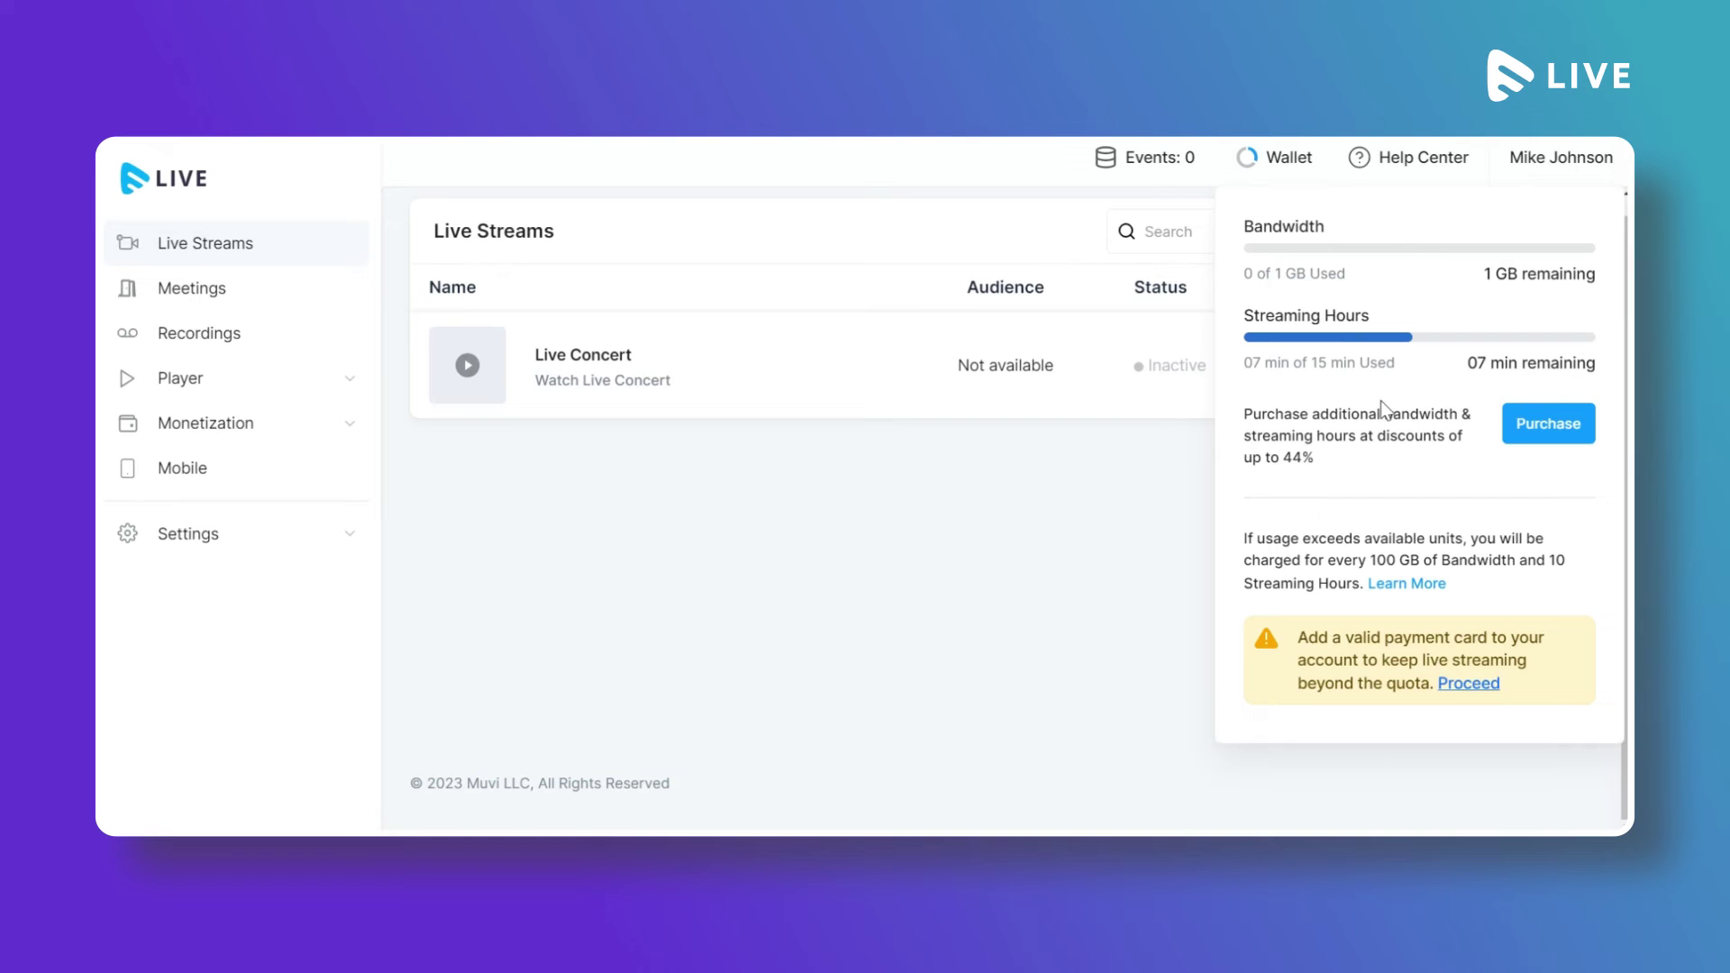
click(1141, 451)
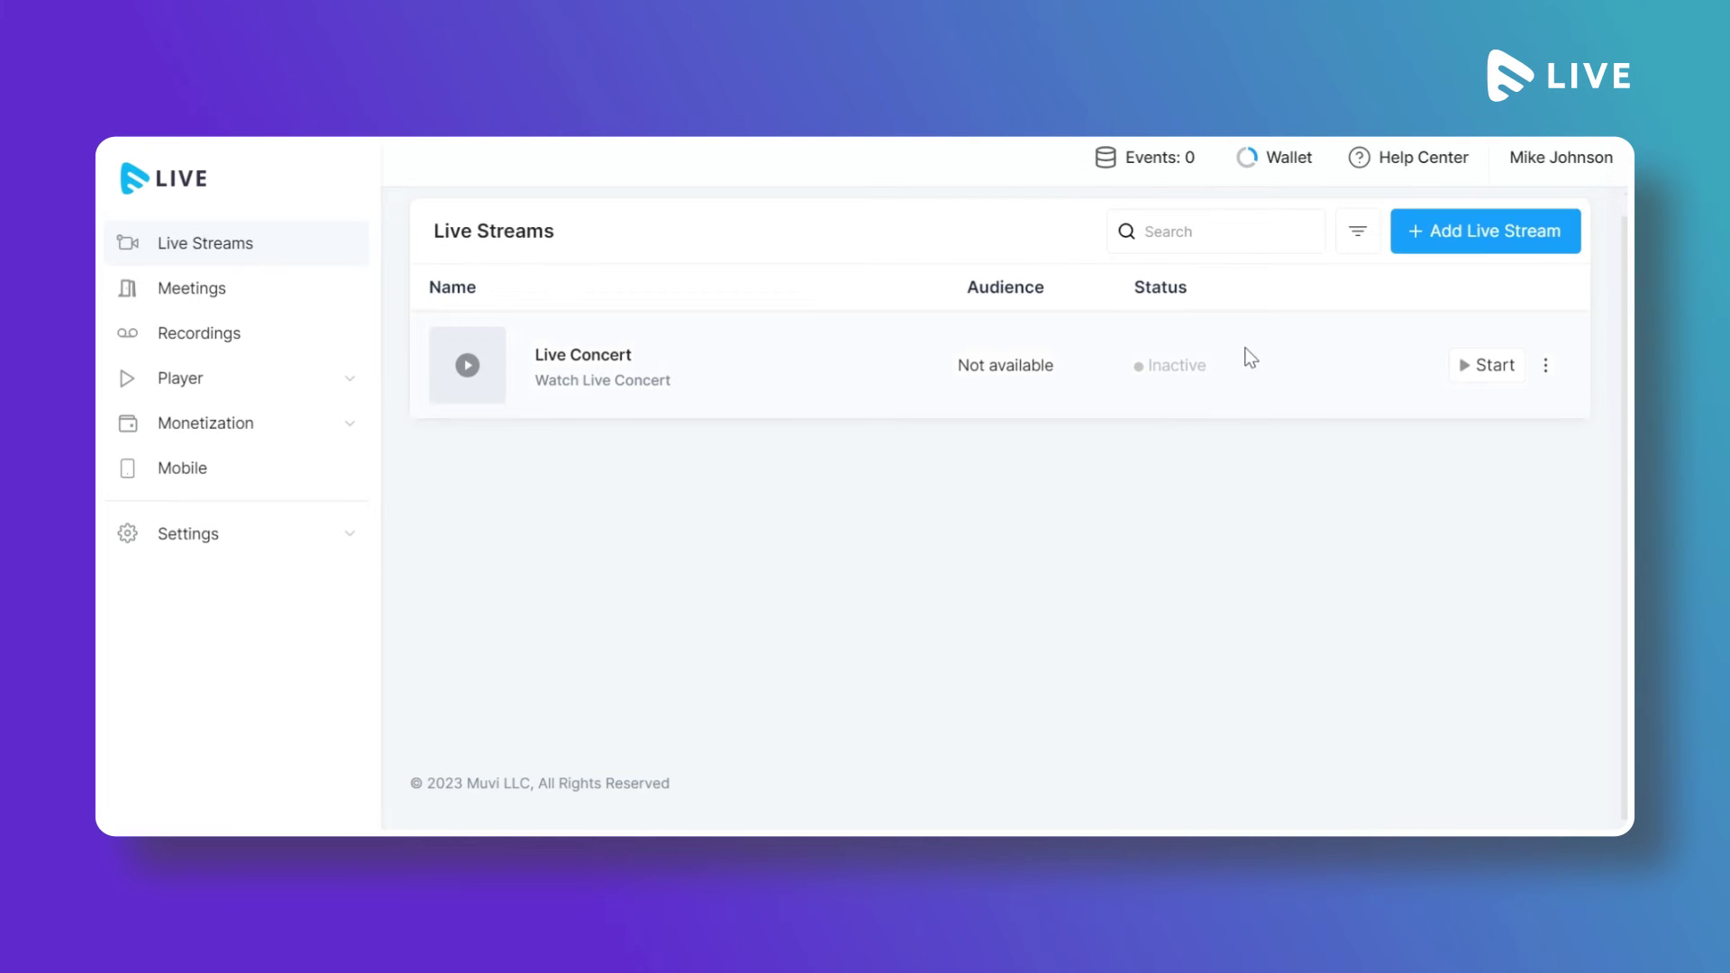
click(276, 340)
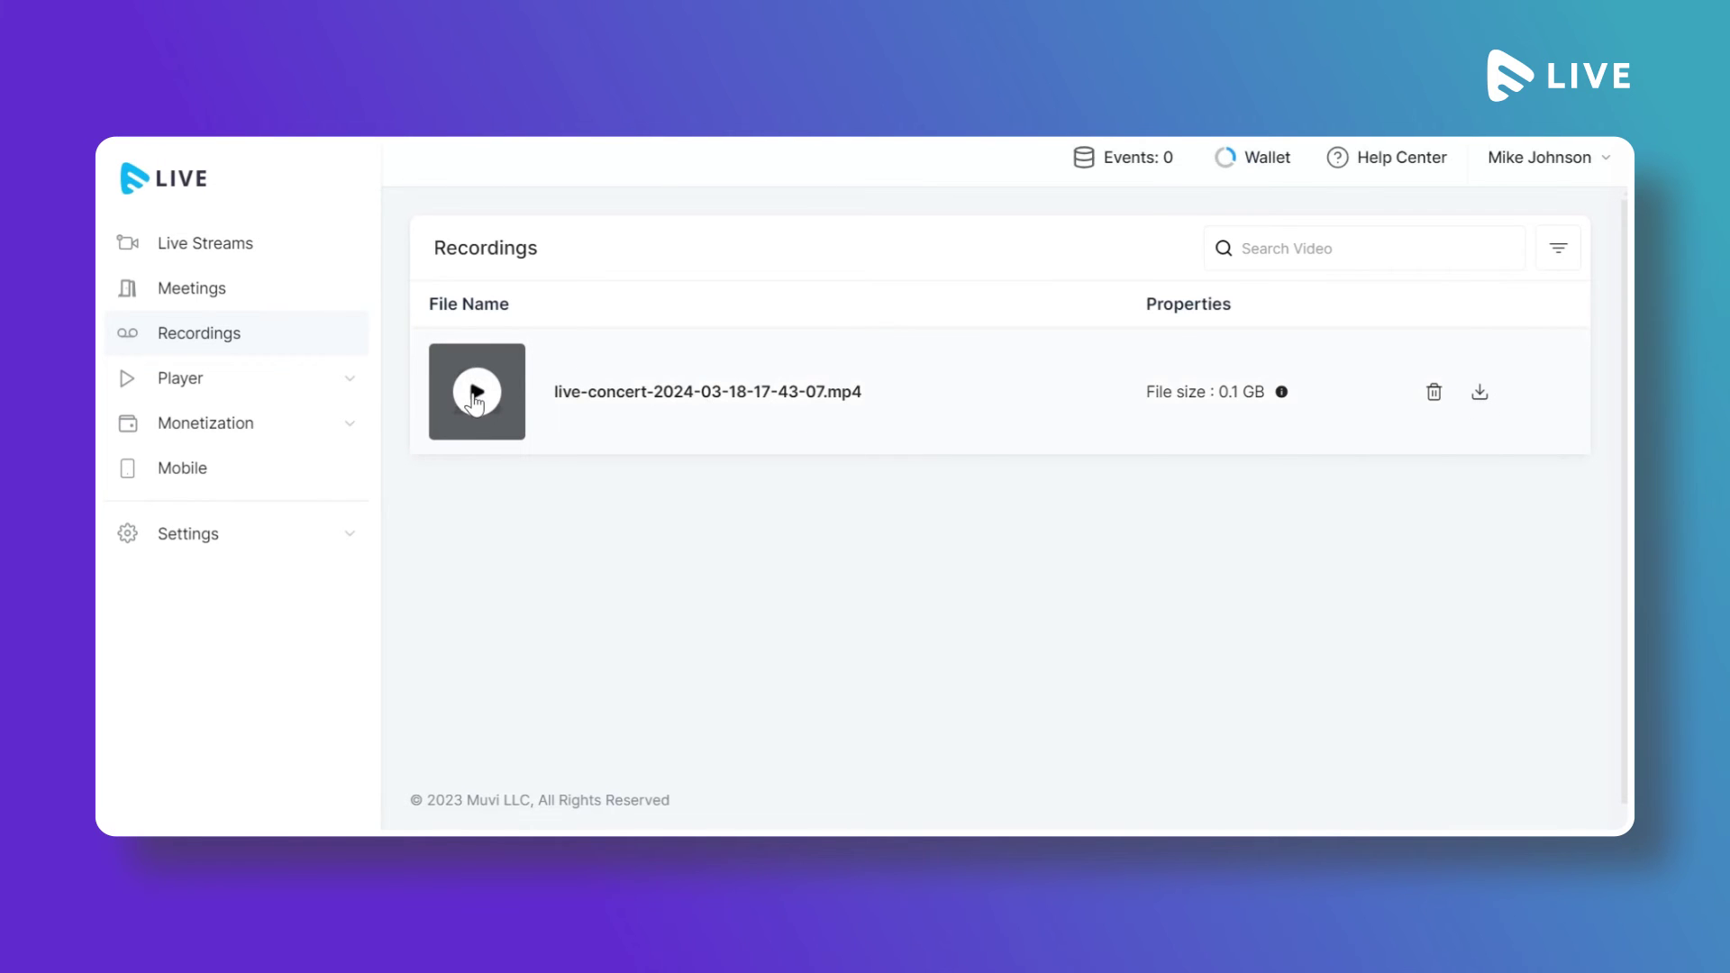
click(478, 396)
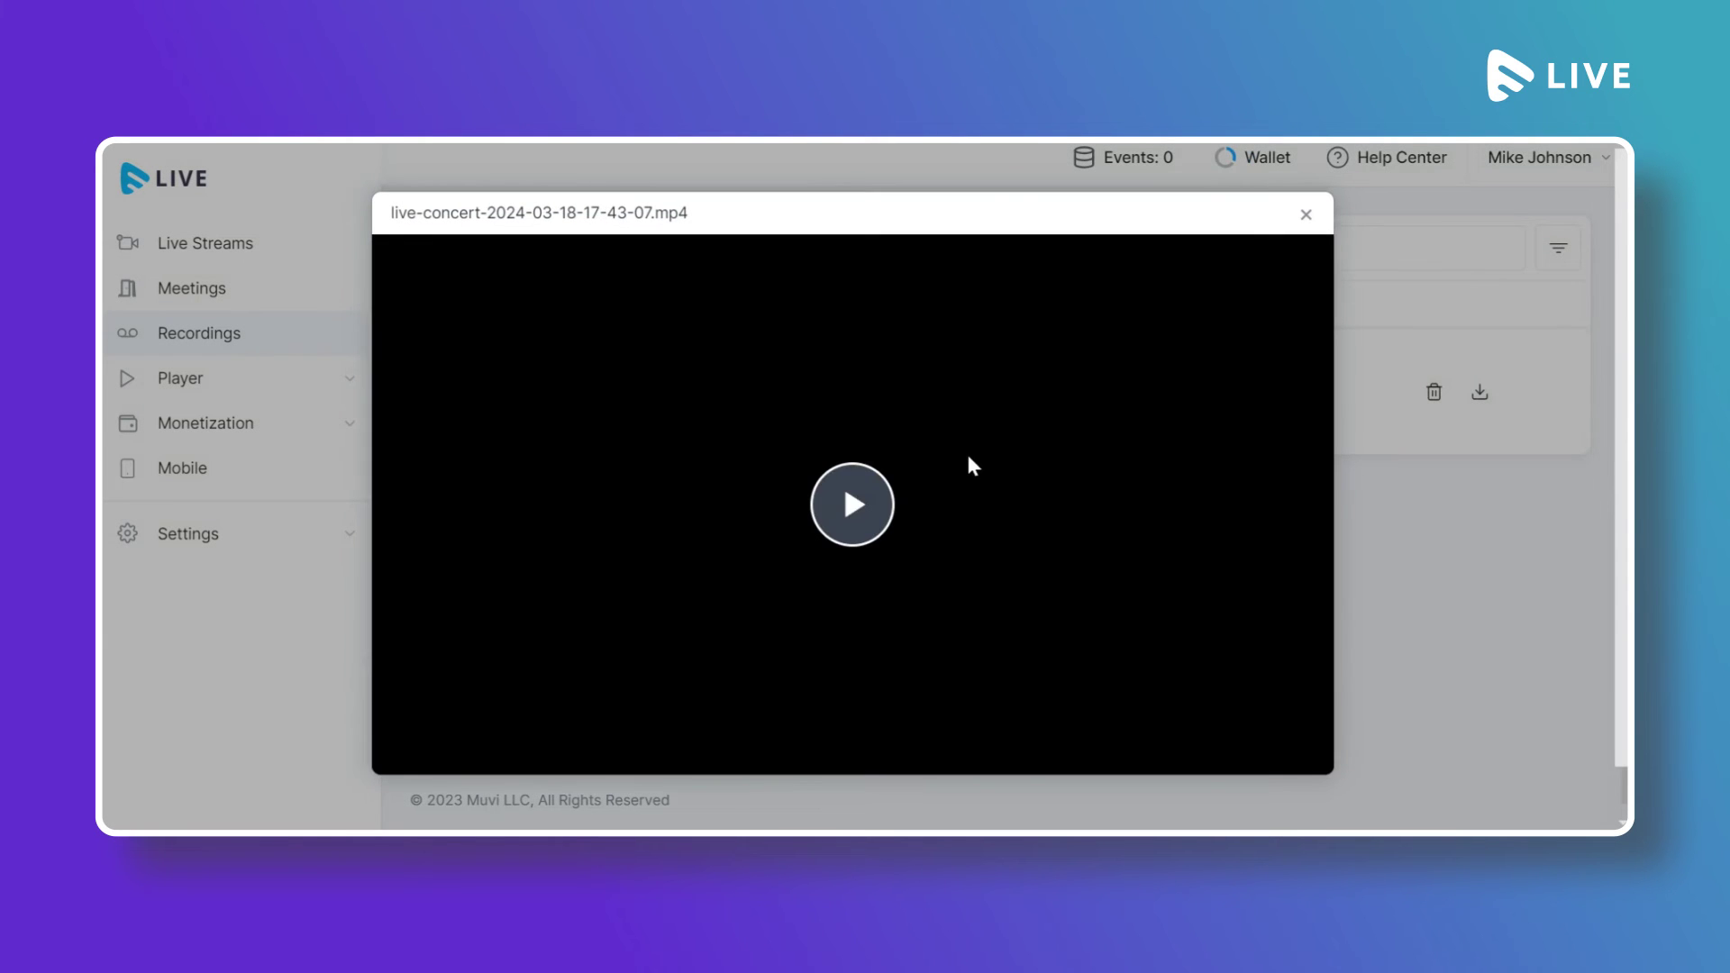
click(852, 503)
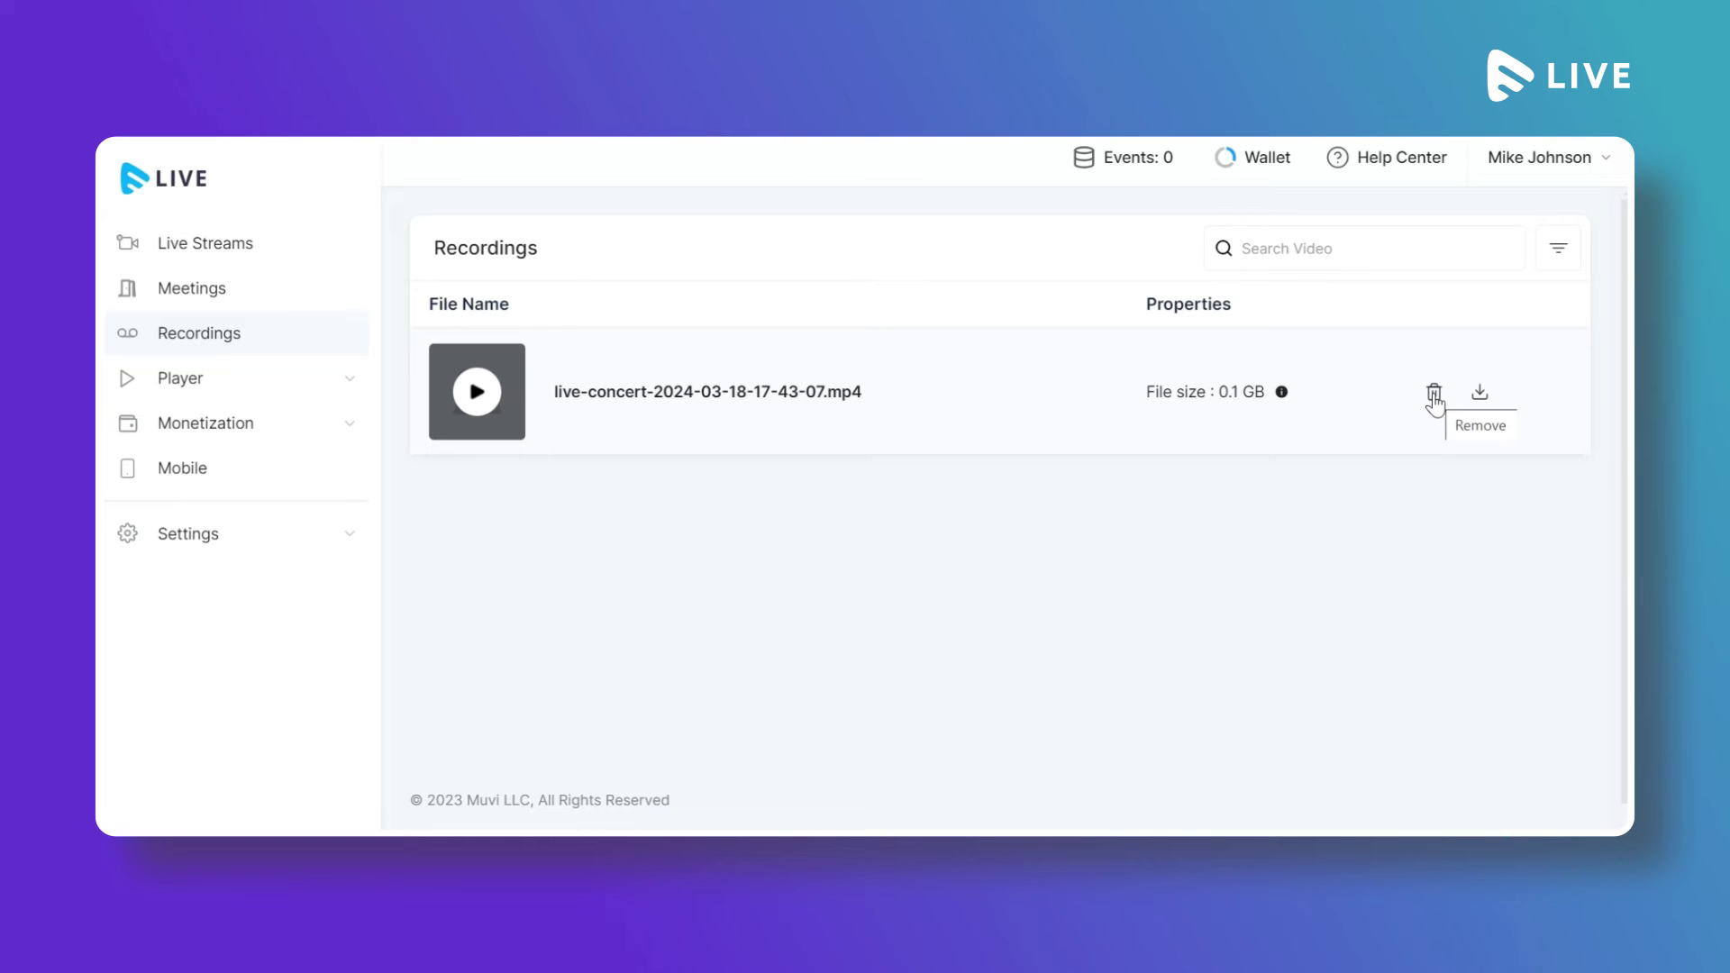
click(1328, 245)
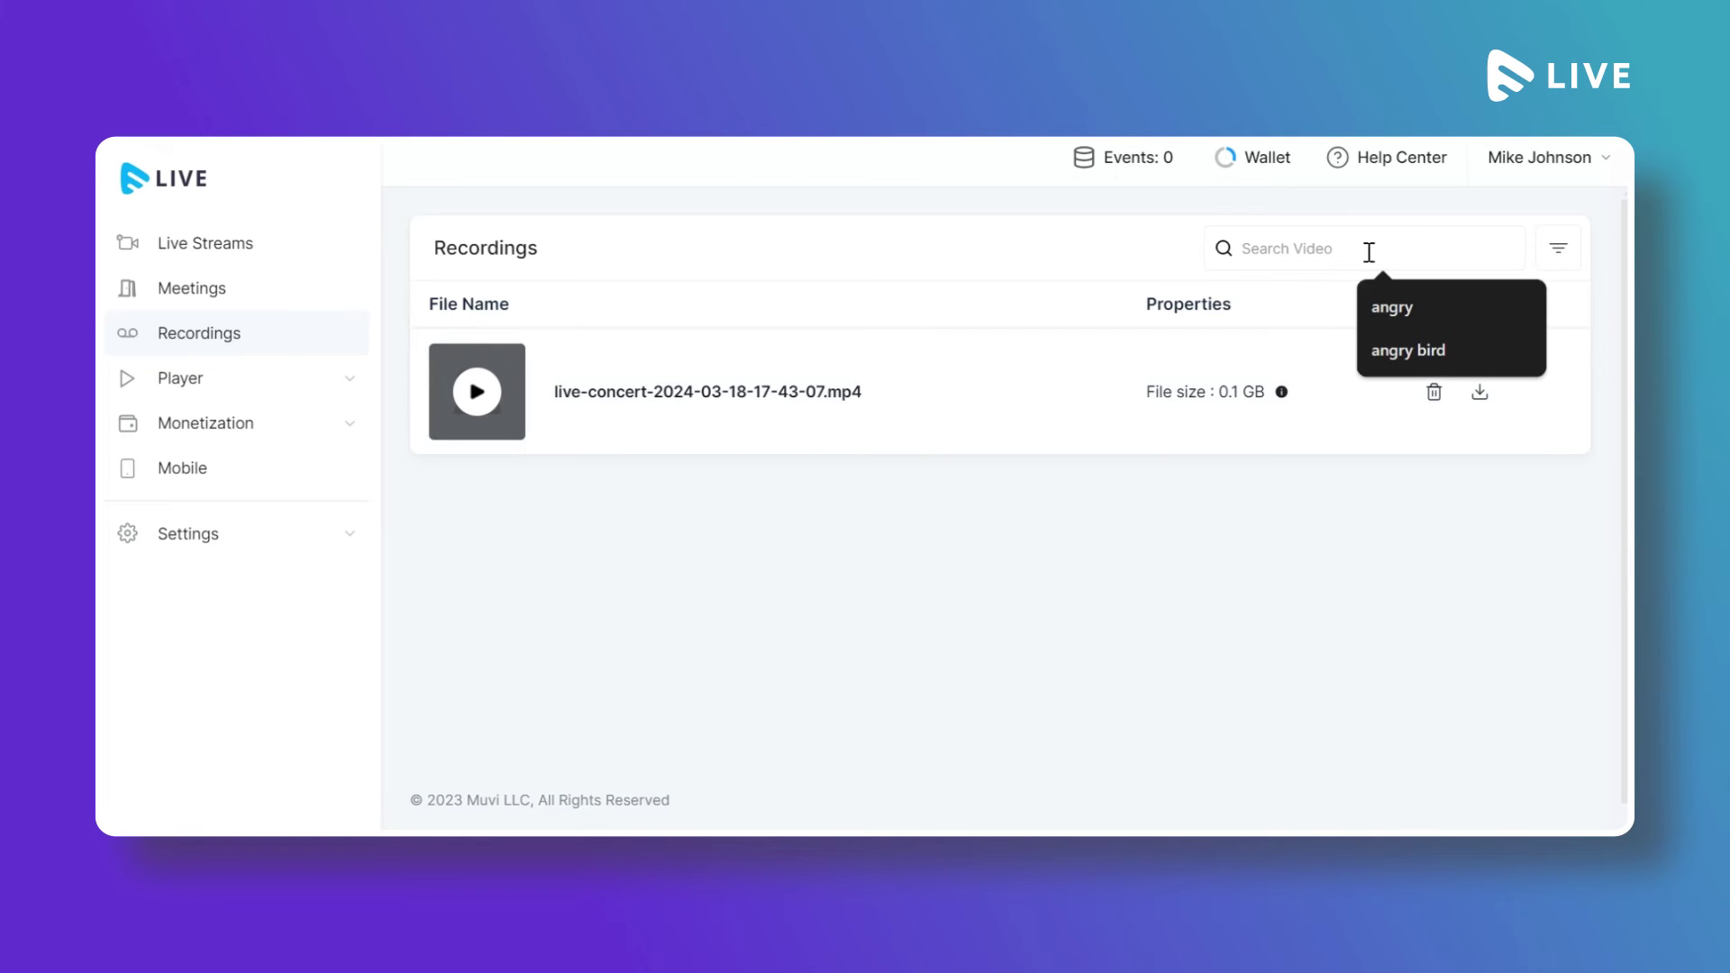
click(1561, 256)
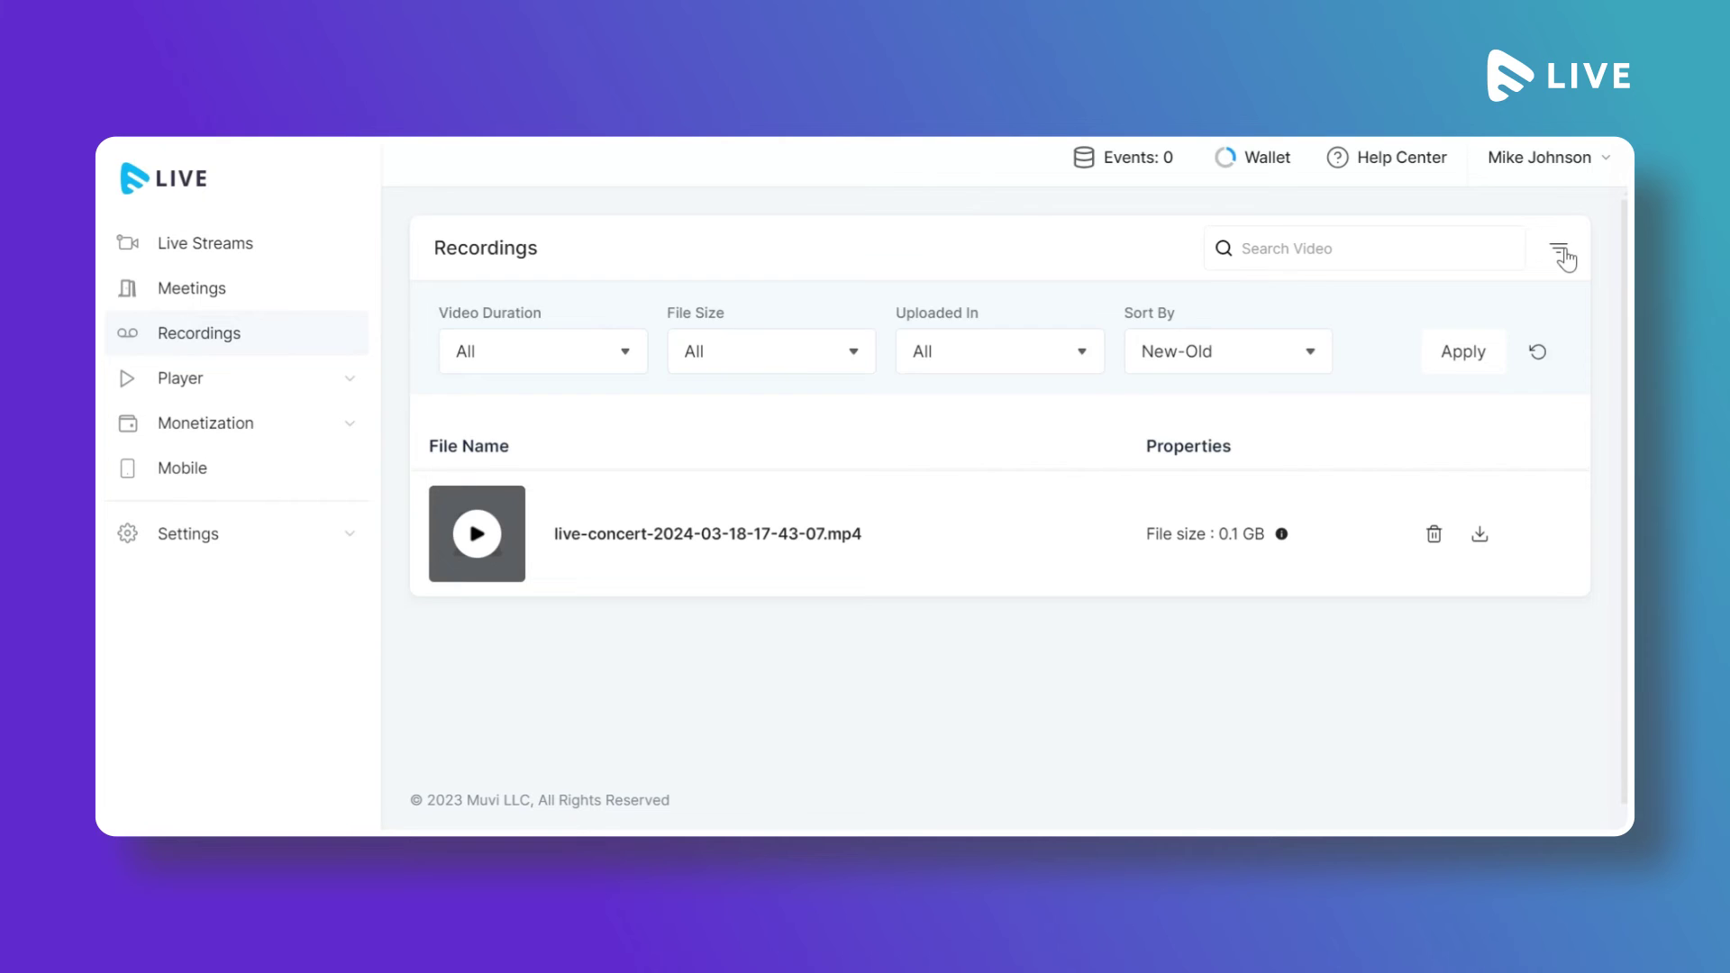
click(1562, 254)
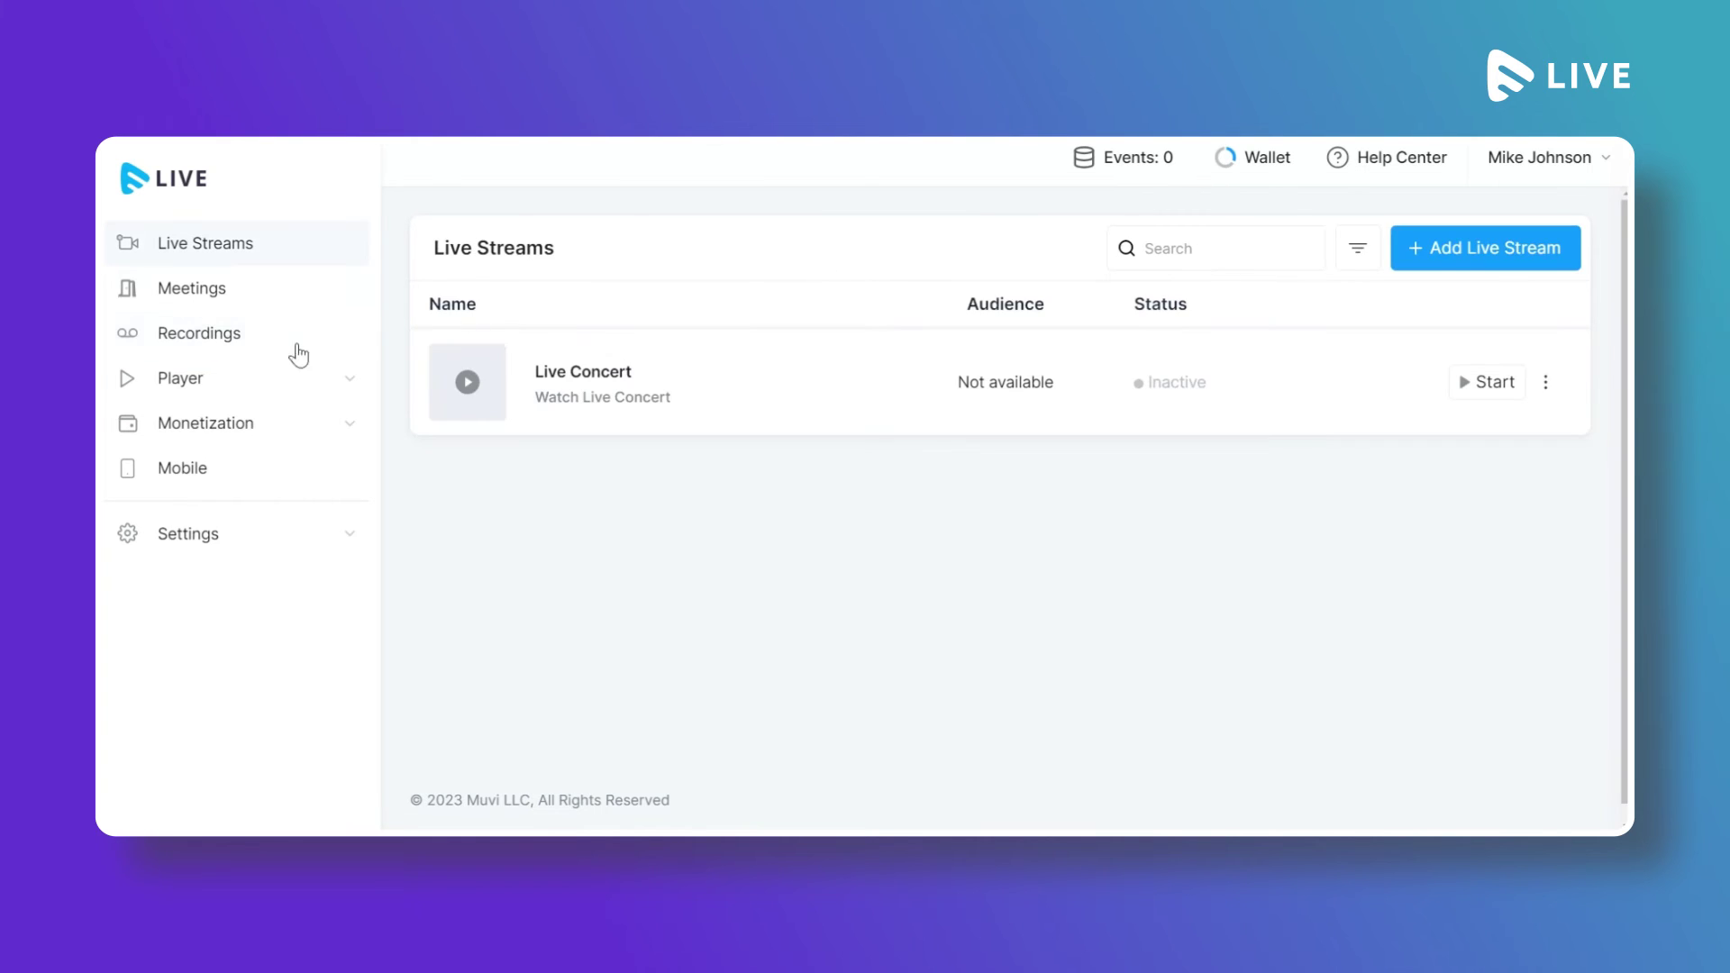
- Add 'New Meeting' with a description and password under Meetings, then start and join it
click(275, 298)
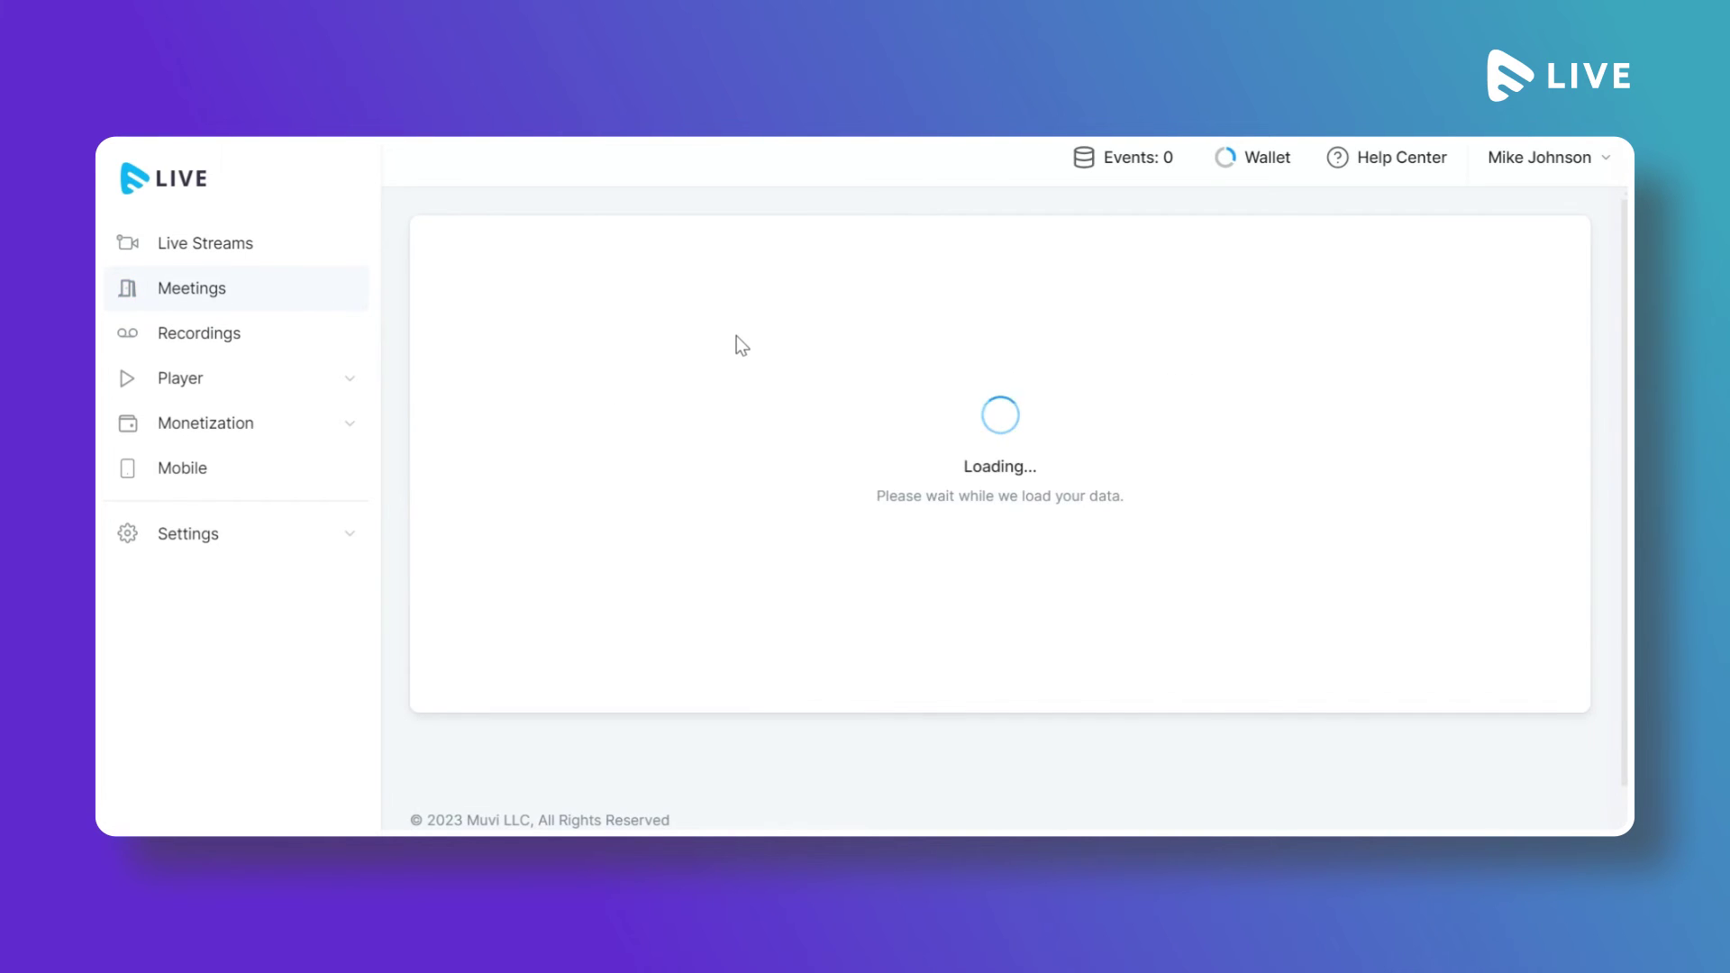
click(1017, 487)
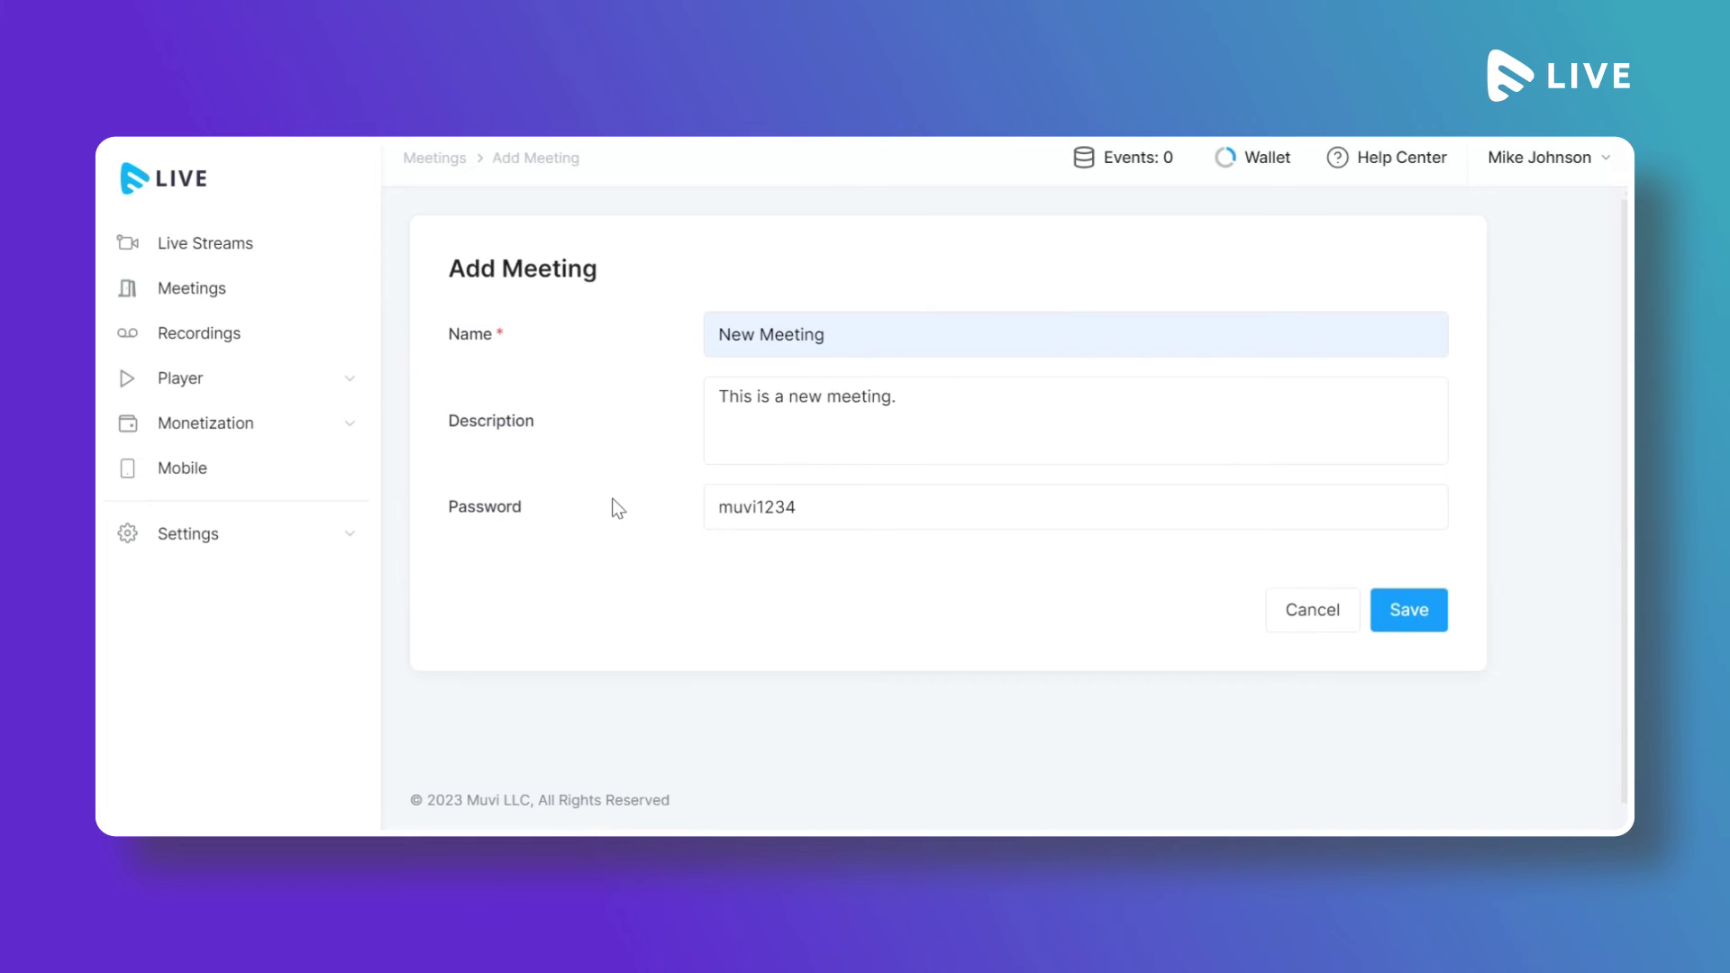
click(1421, 610)
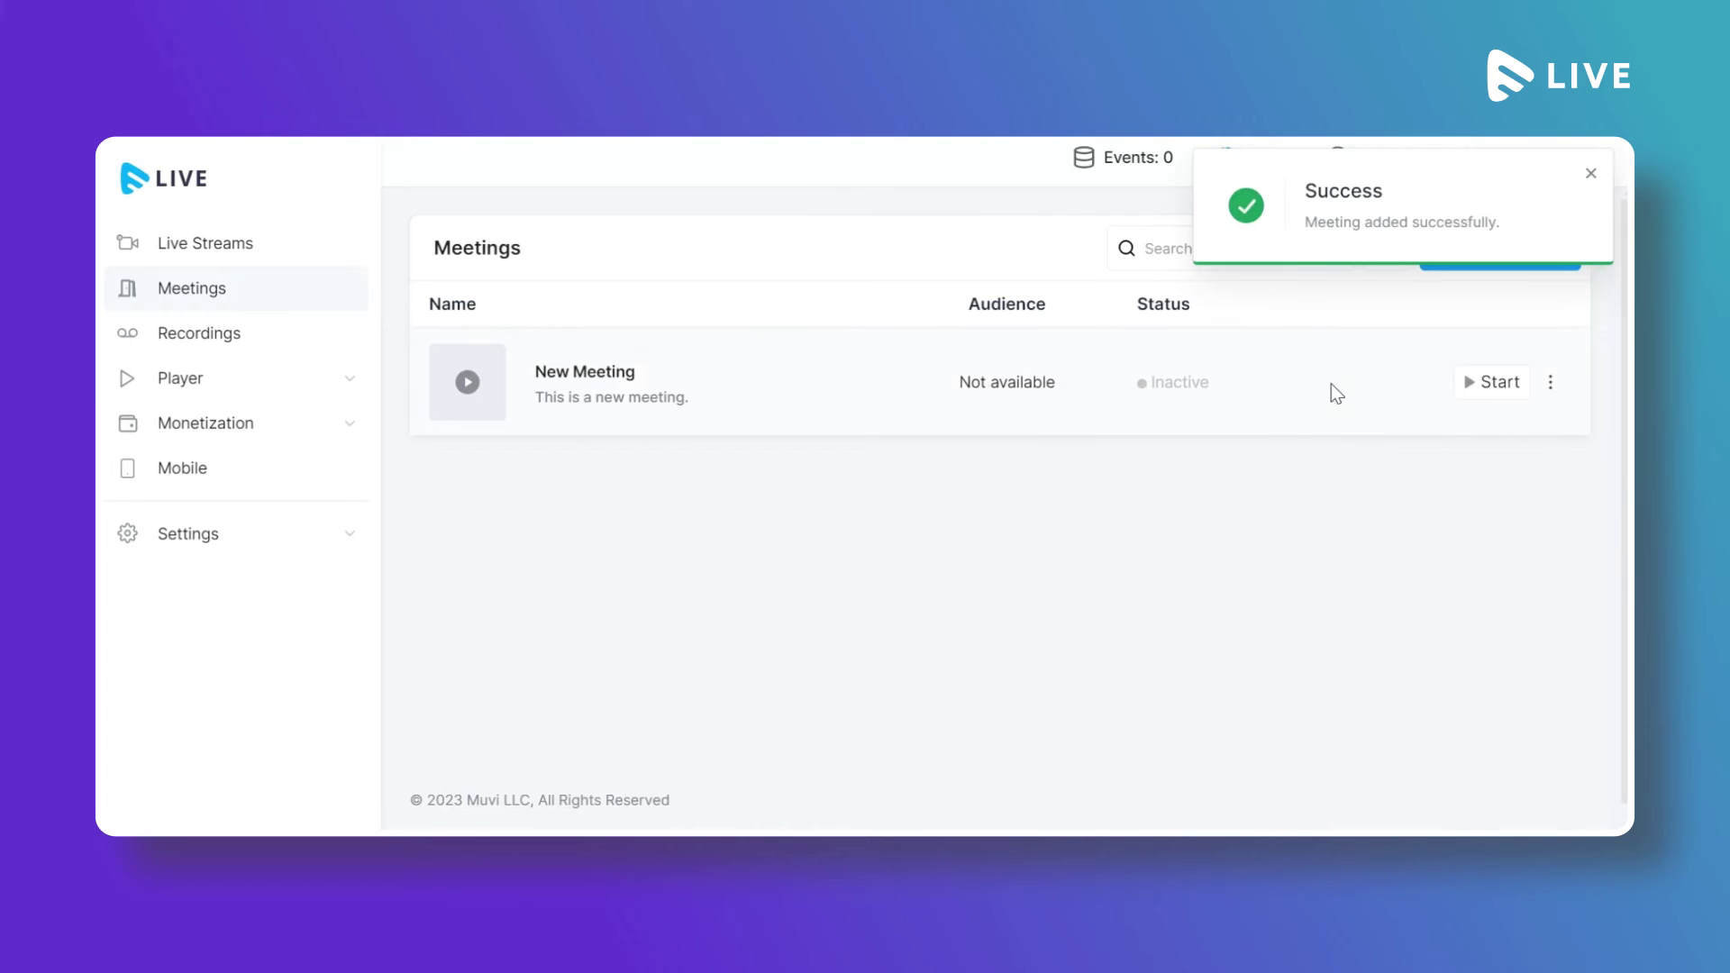
click(1478, 385)
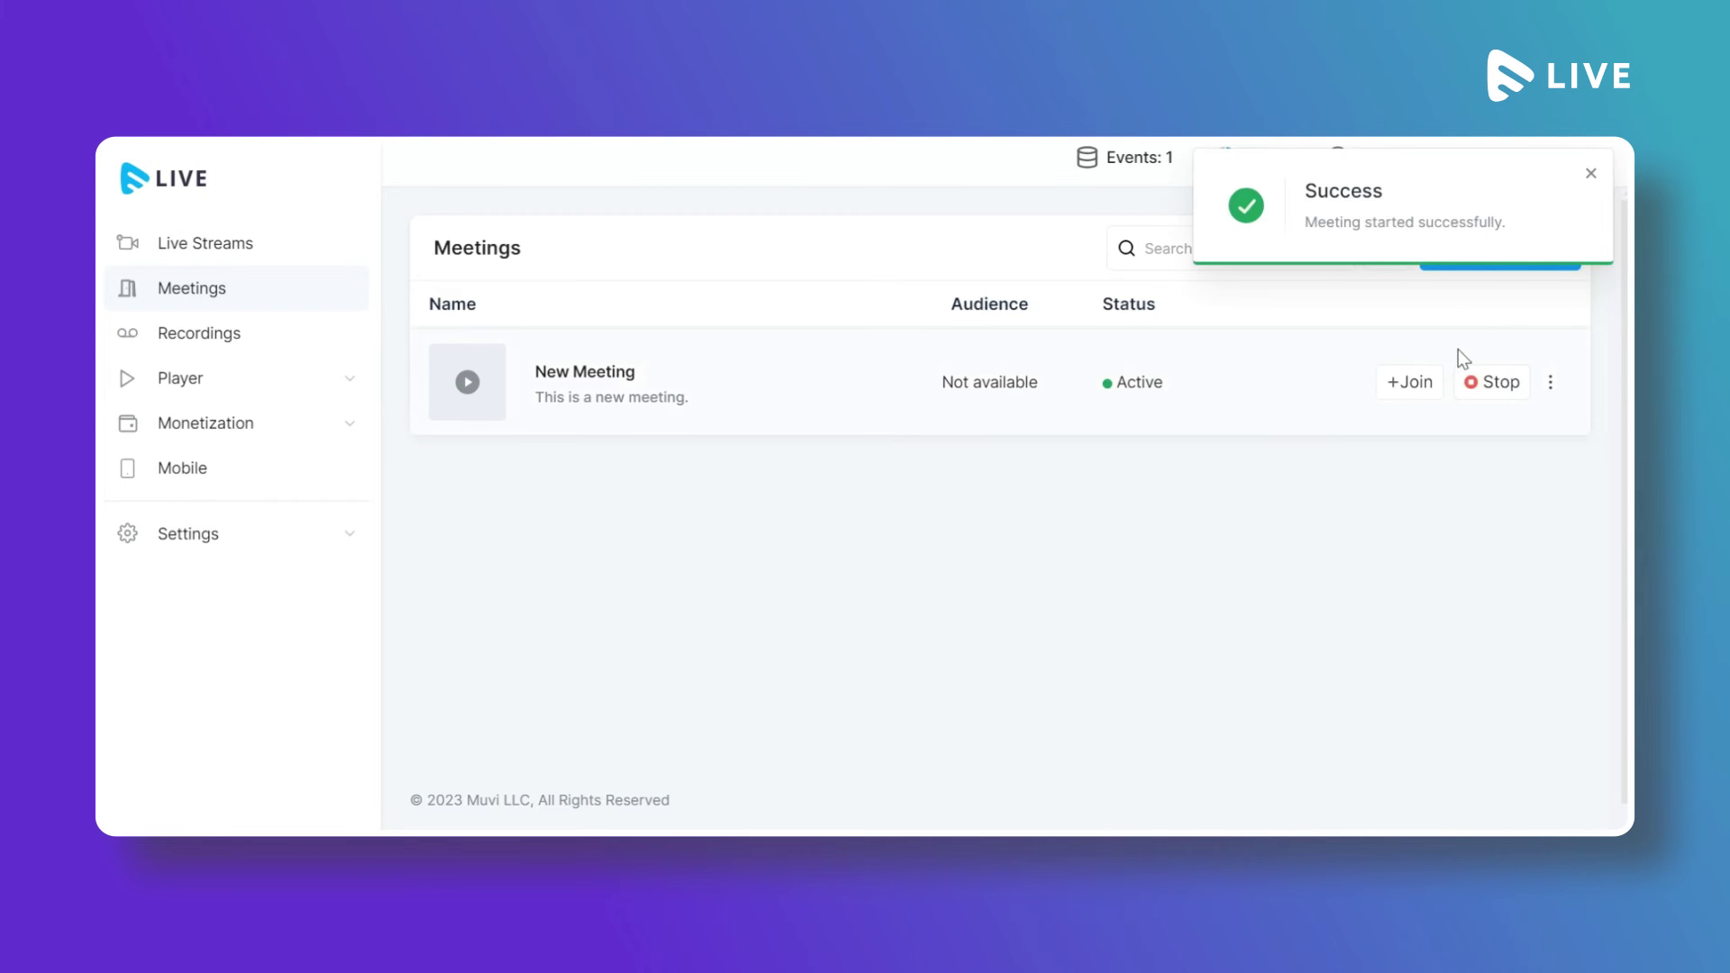
click(1407, 386)
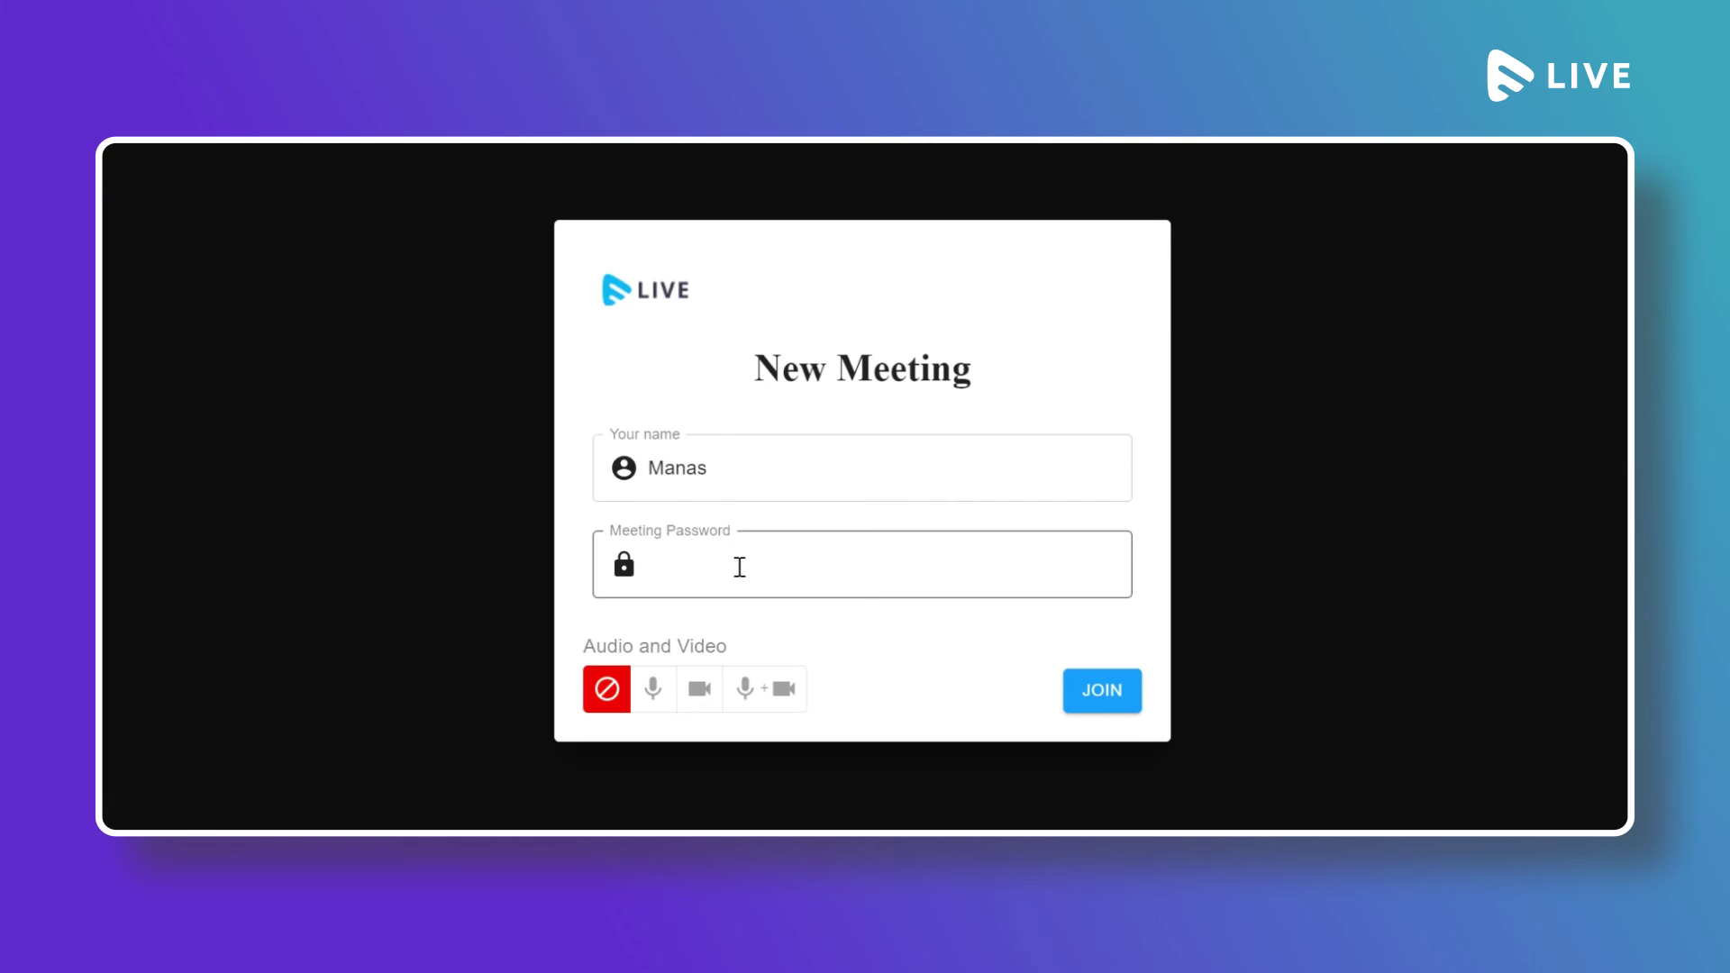
- Enter the meeting password and join New Meeting with microphone and camera off
click(739, 567)
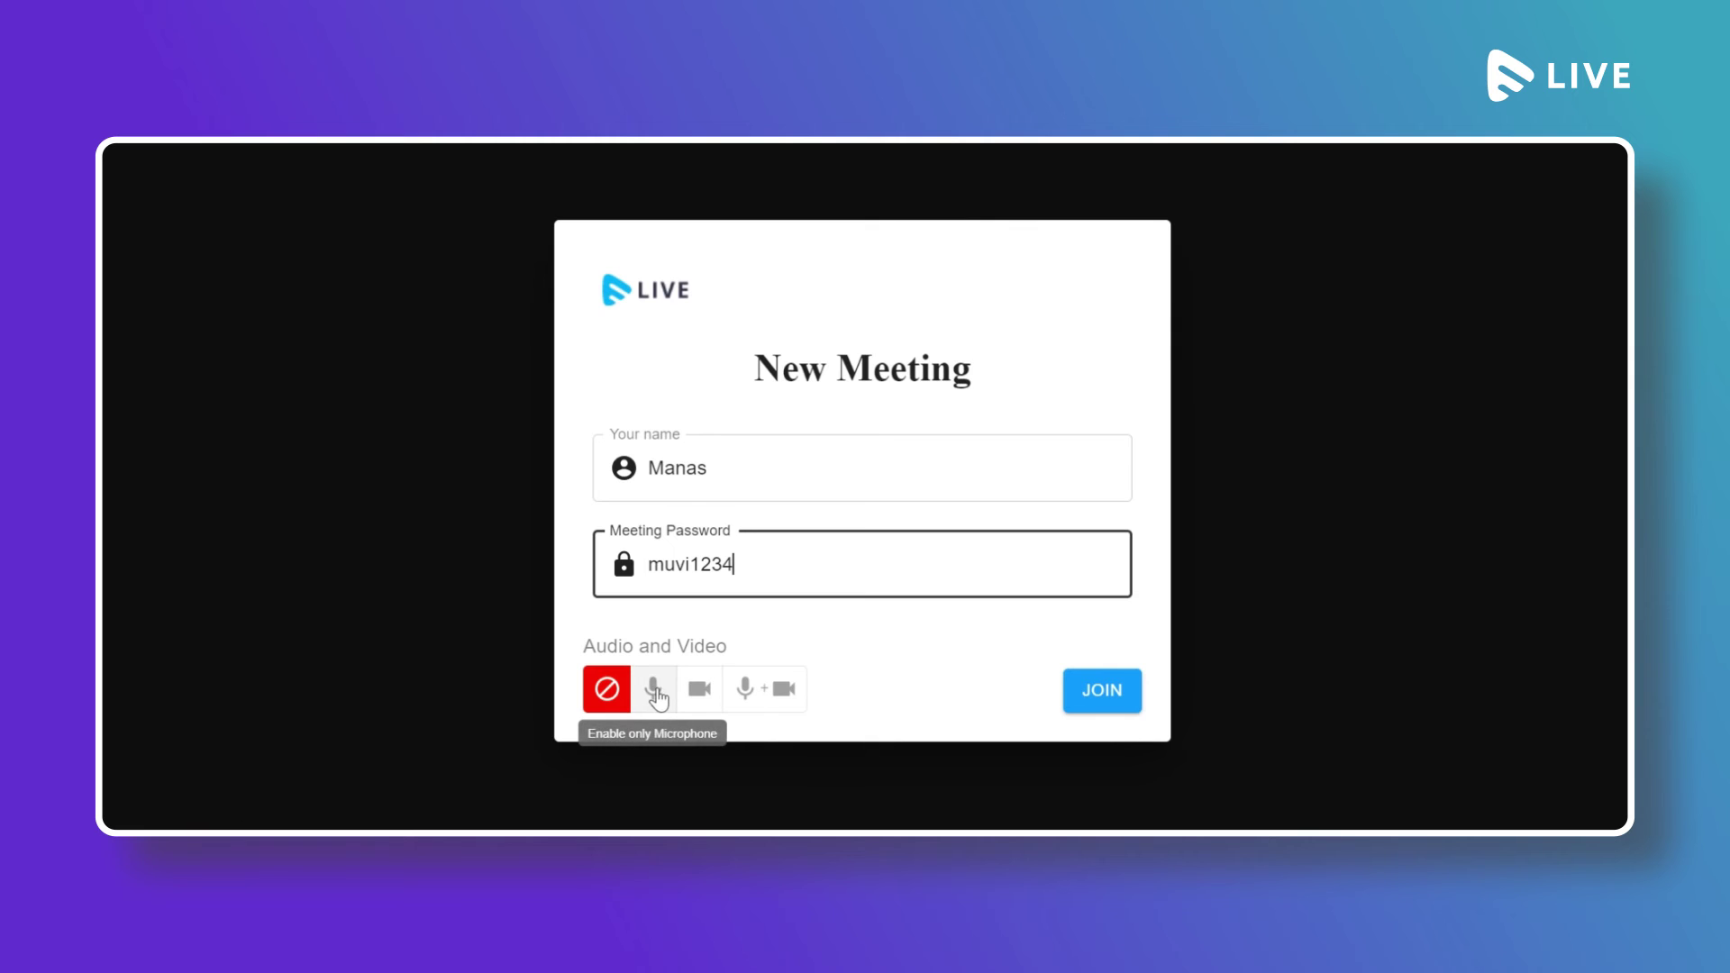
click(606, 692)
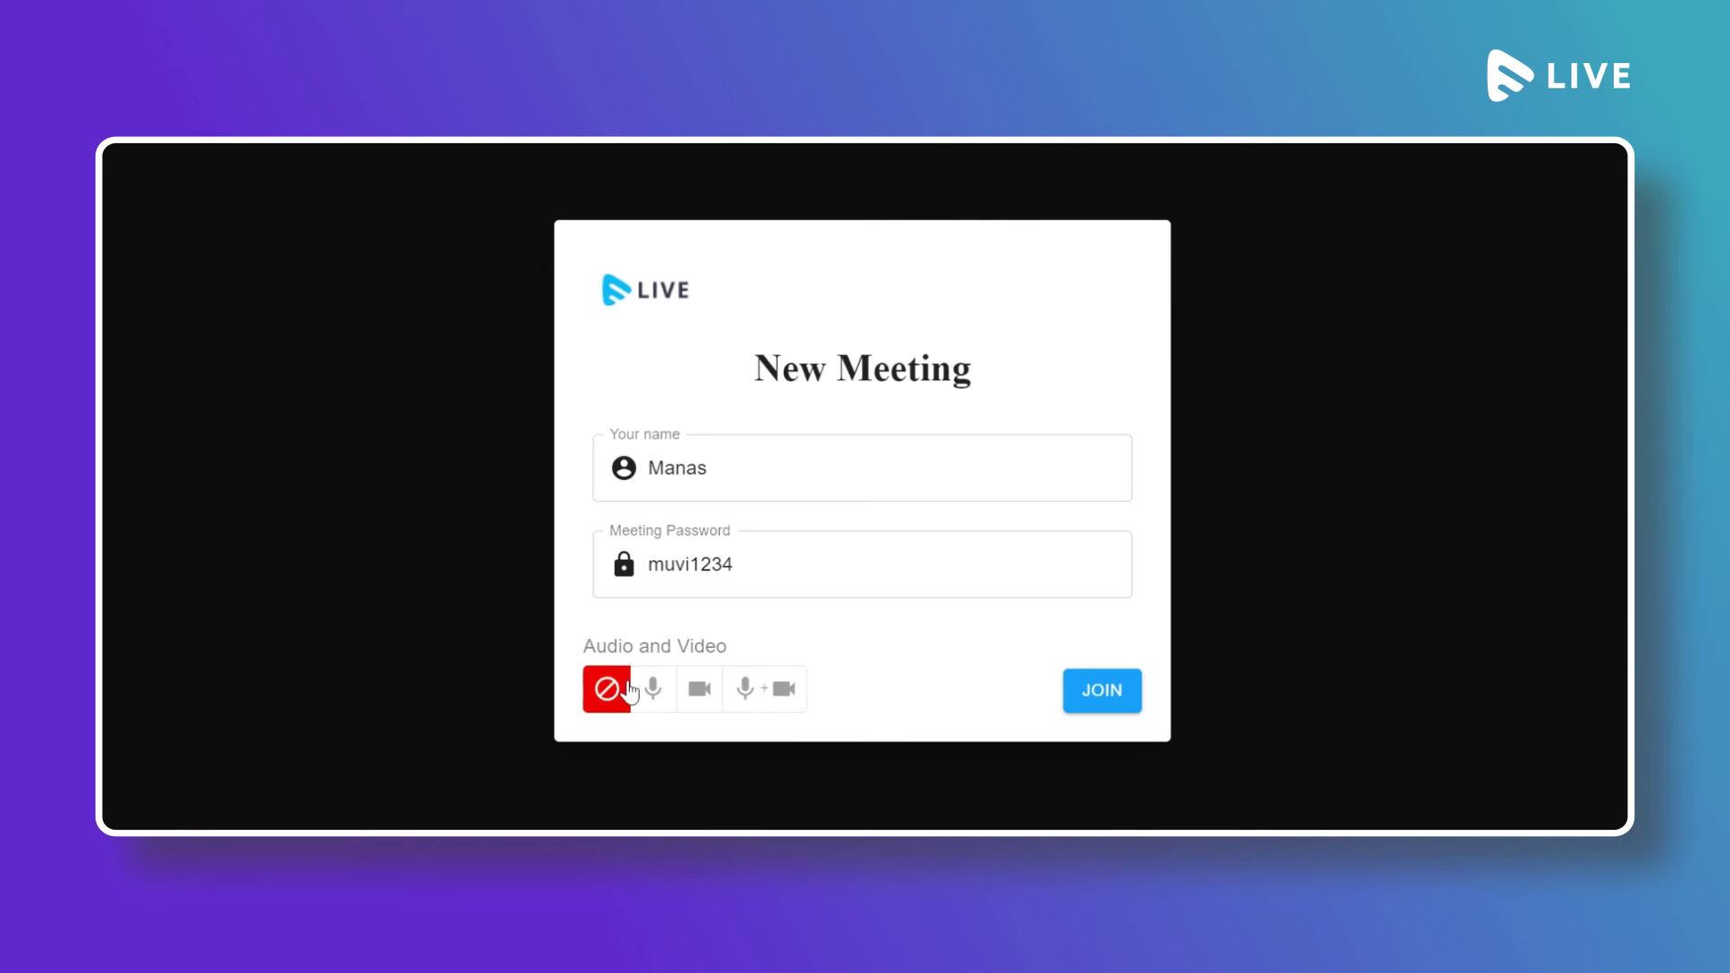
click(1069, 699)
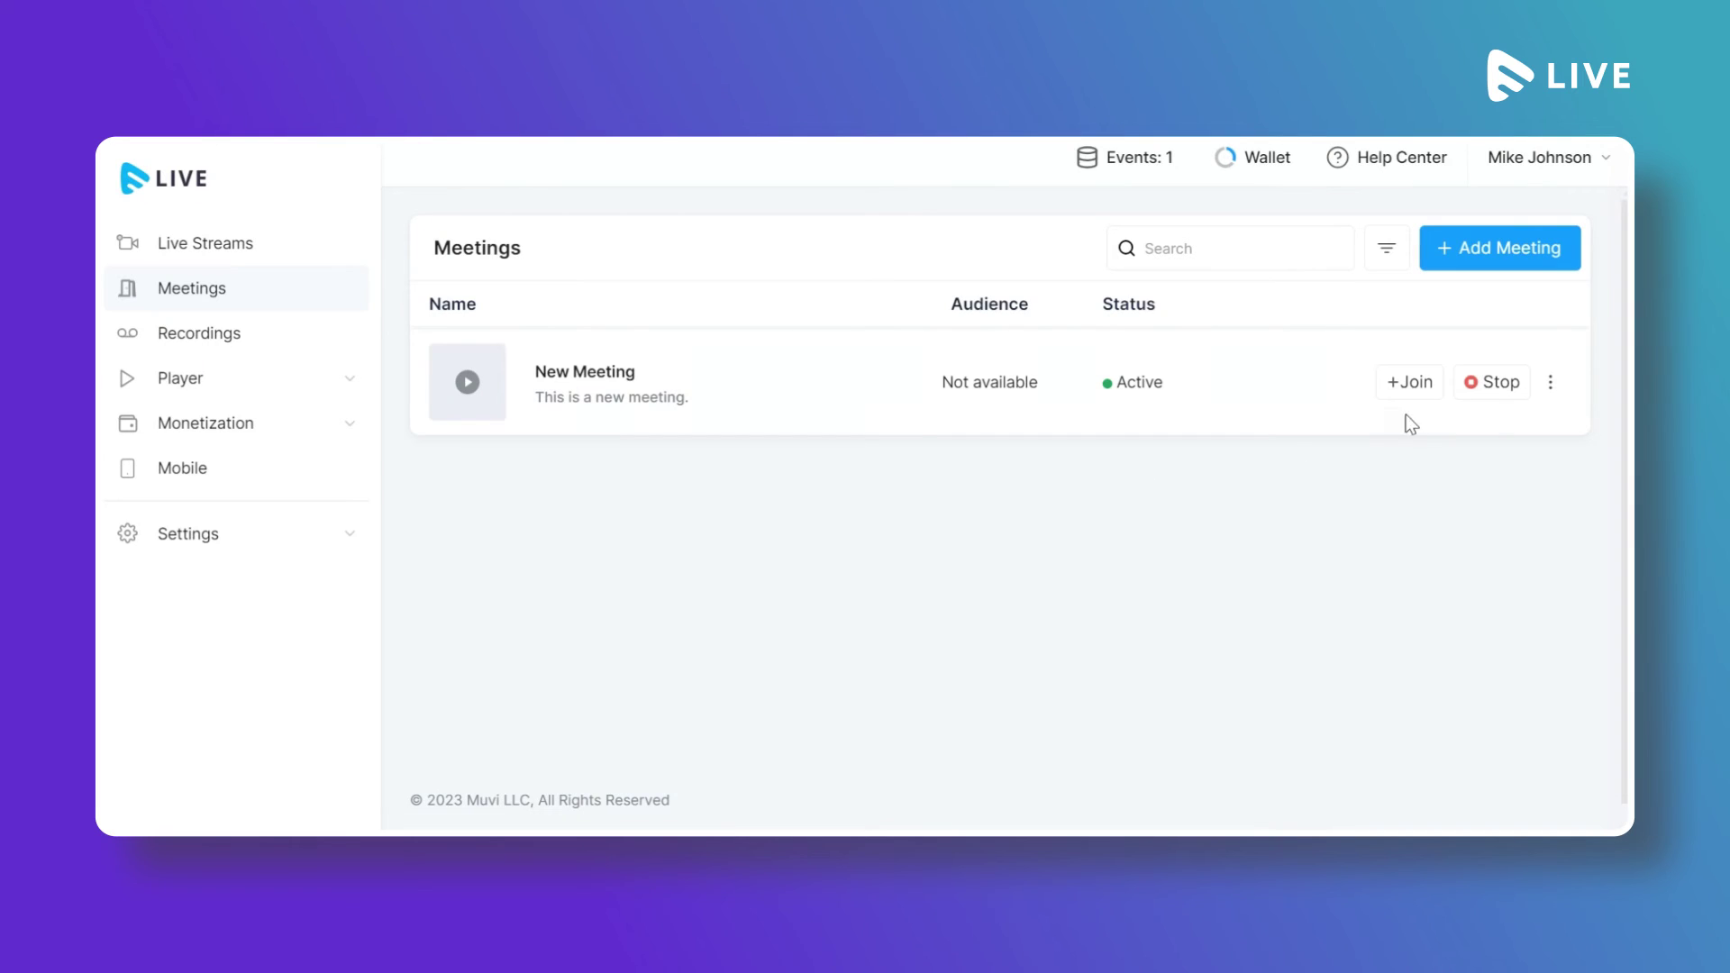
click(1551, 384)
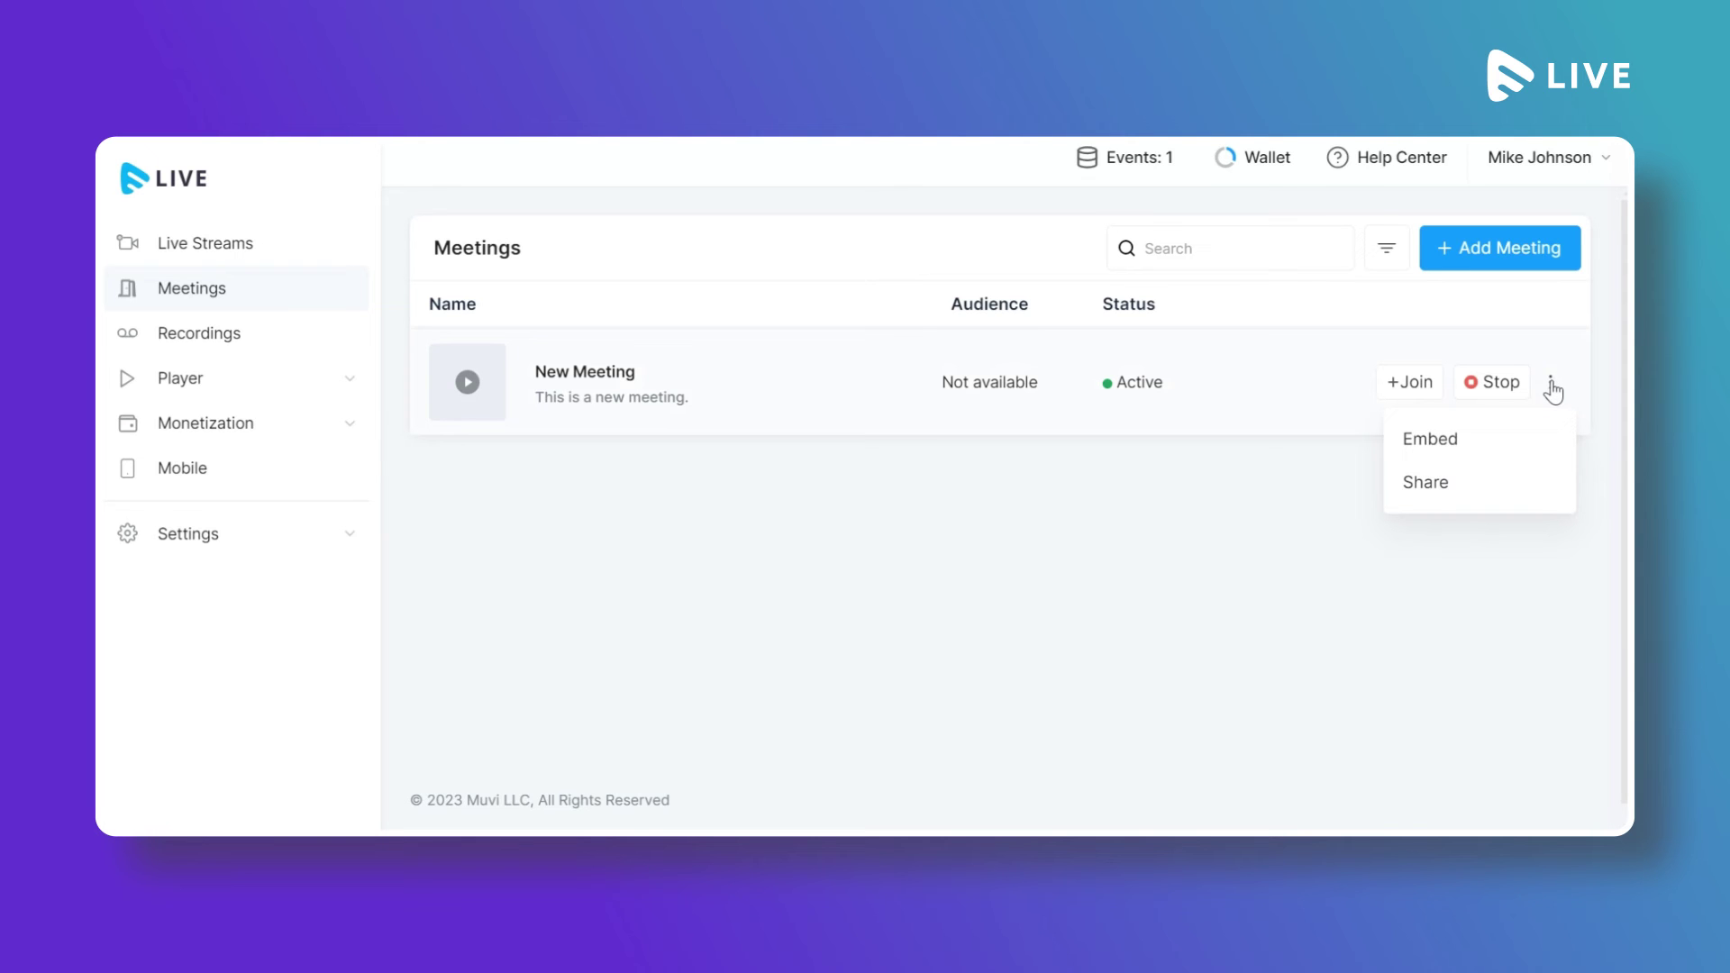
click(1494, 494)
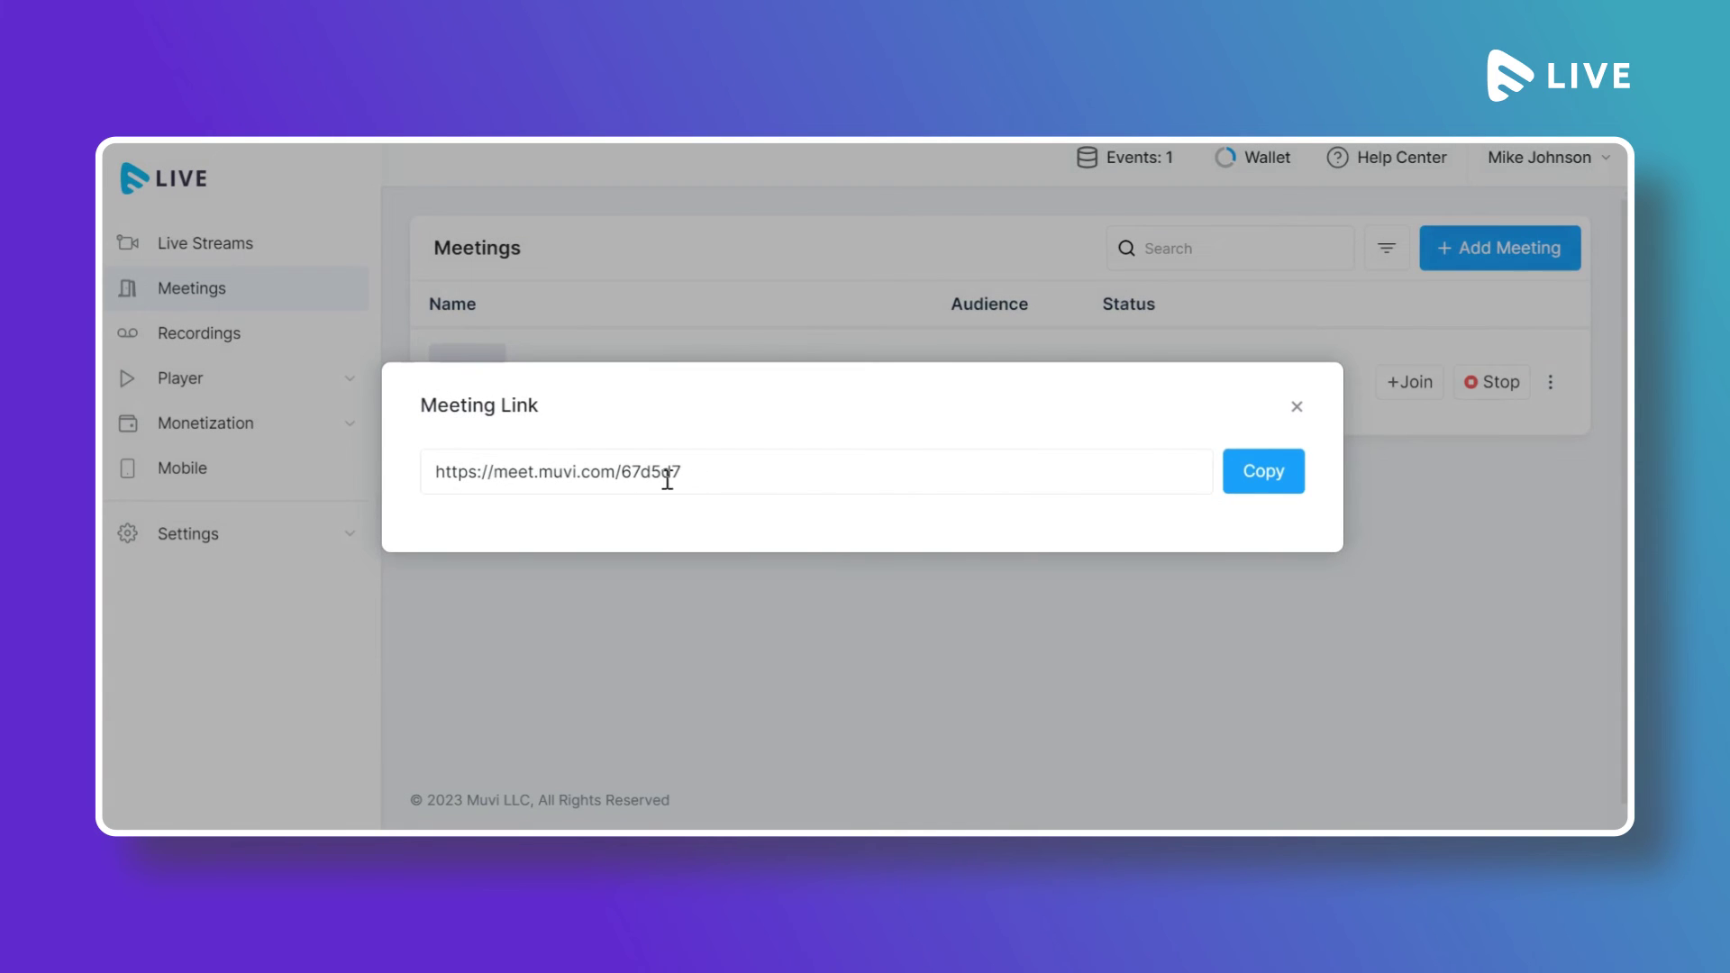
click(1257, 487)
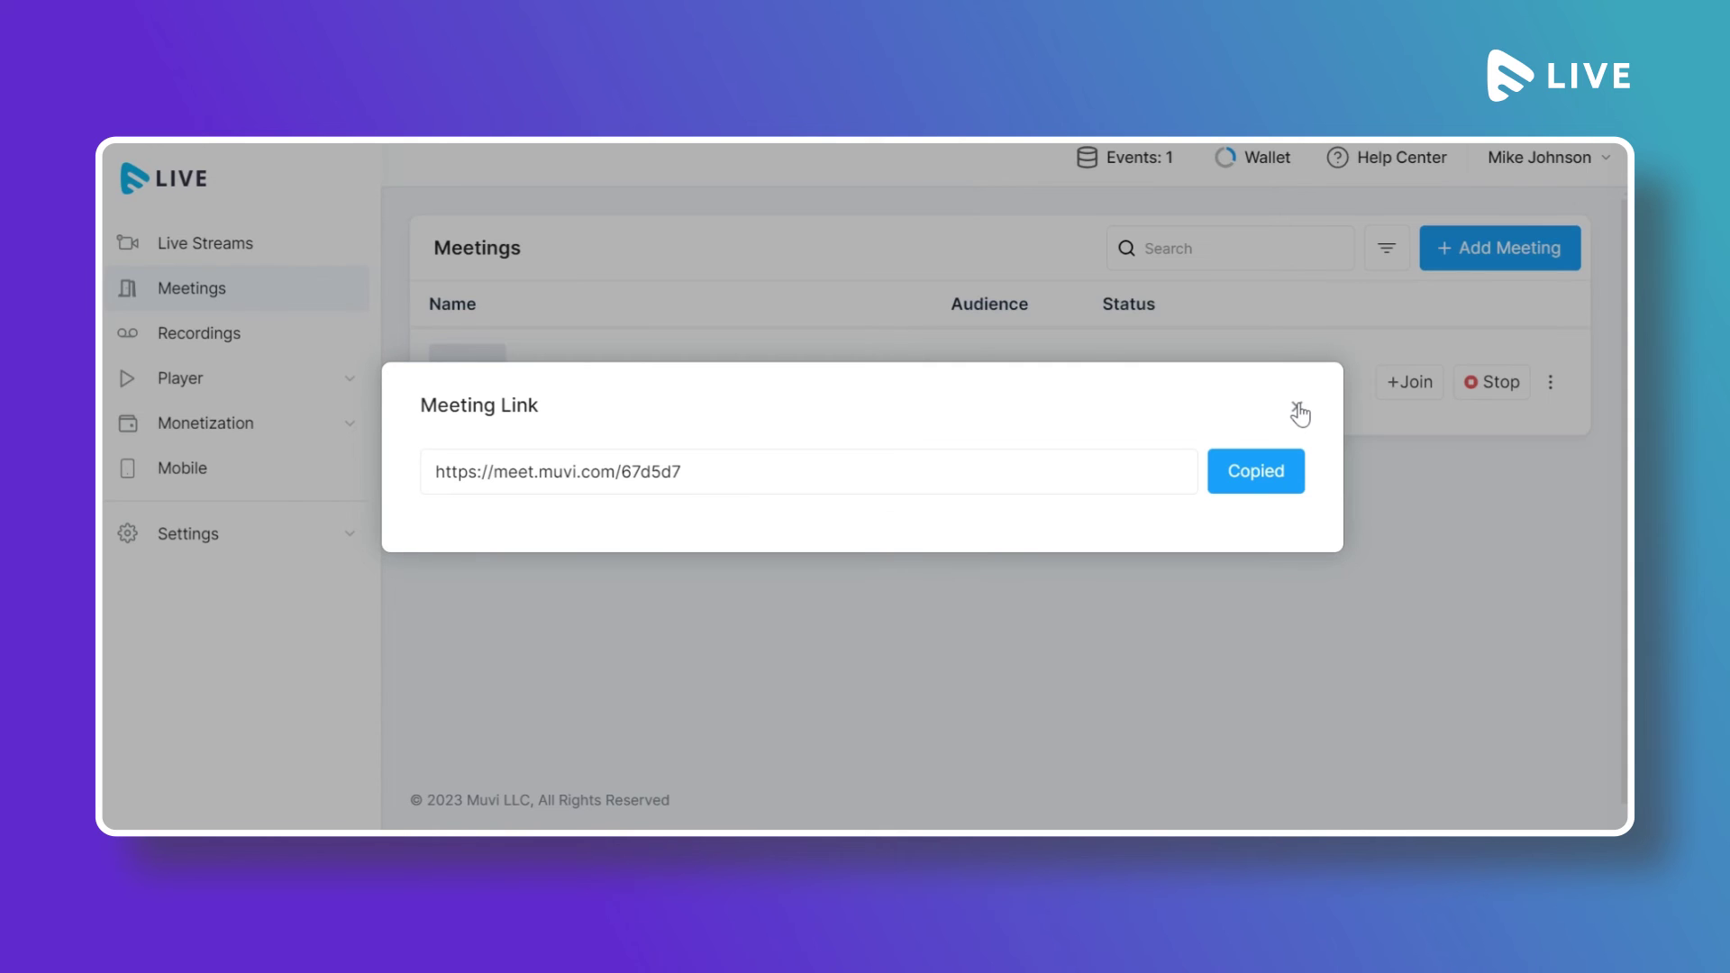
click(1298, 408)
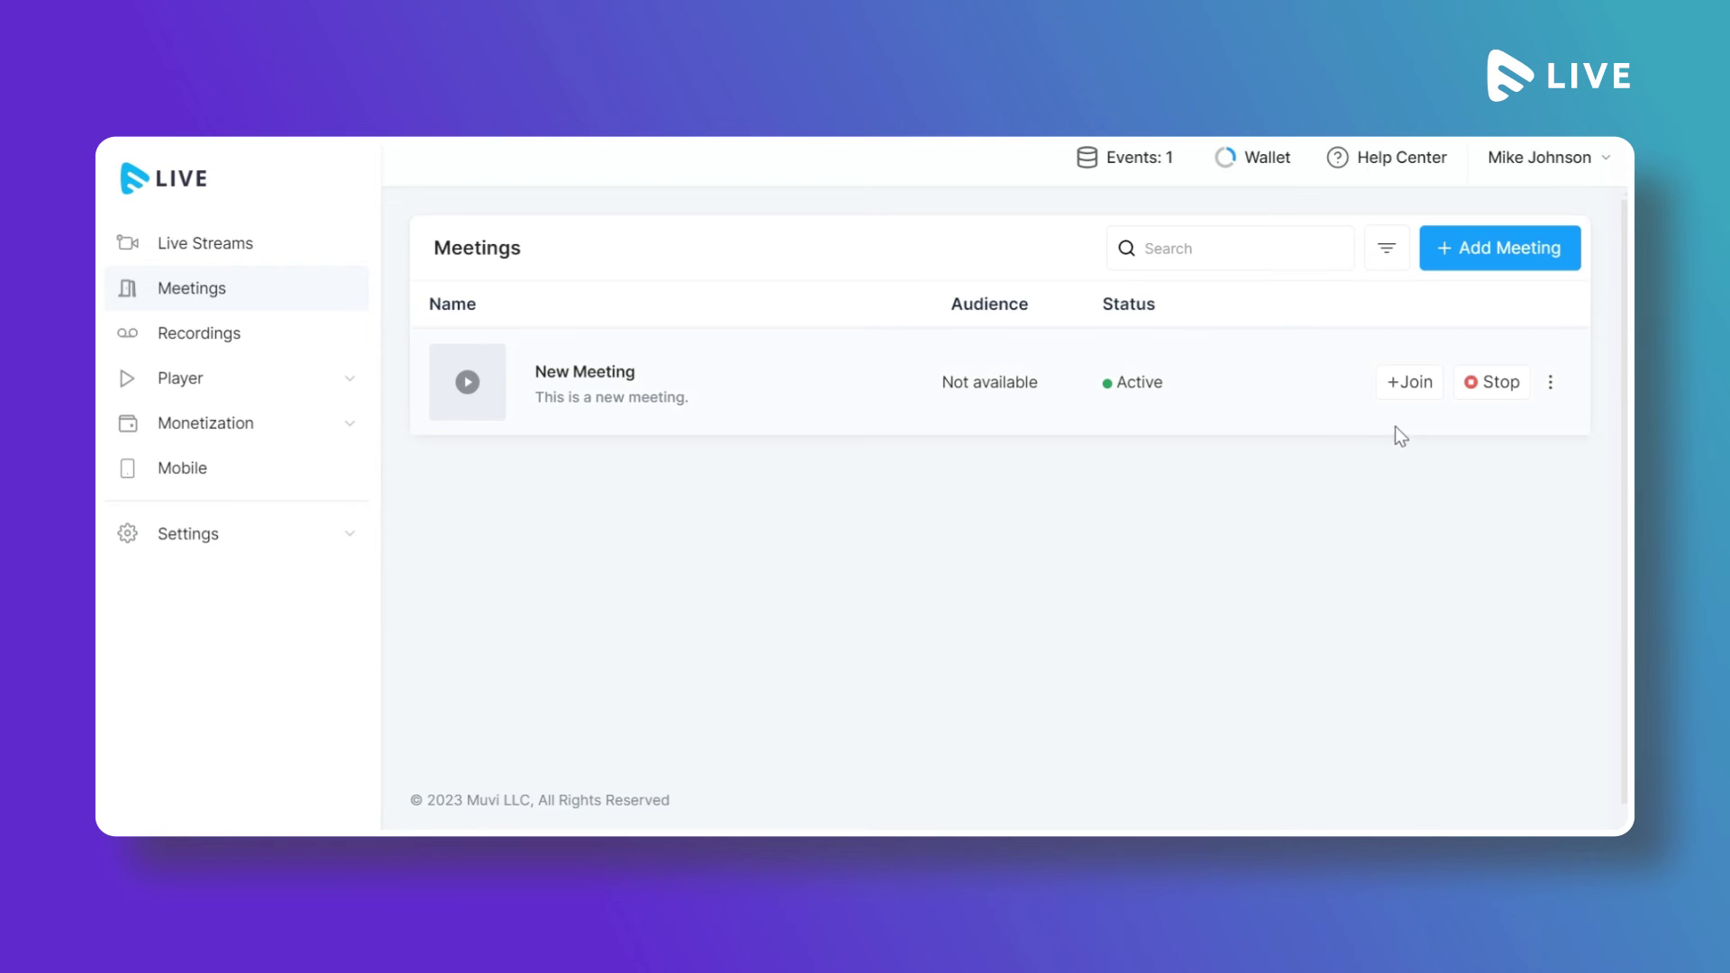
click(1550, 389)
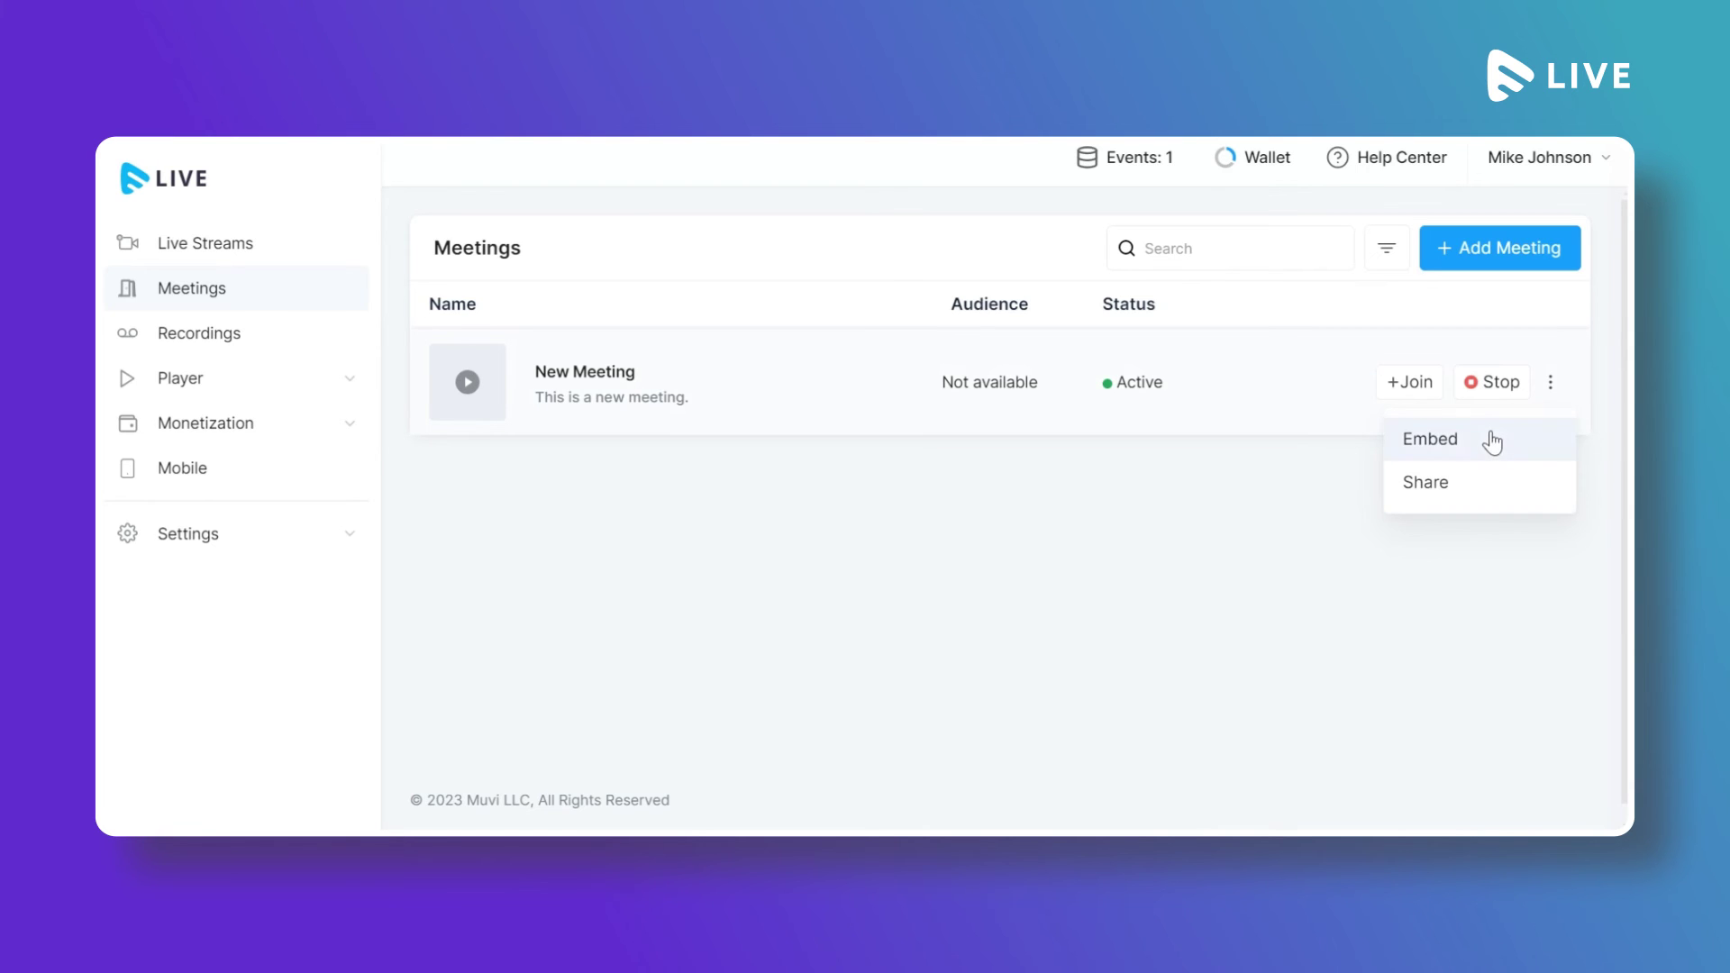
click(1489, 440)
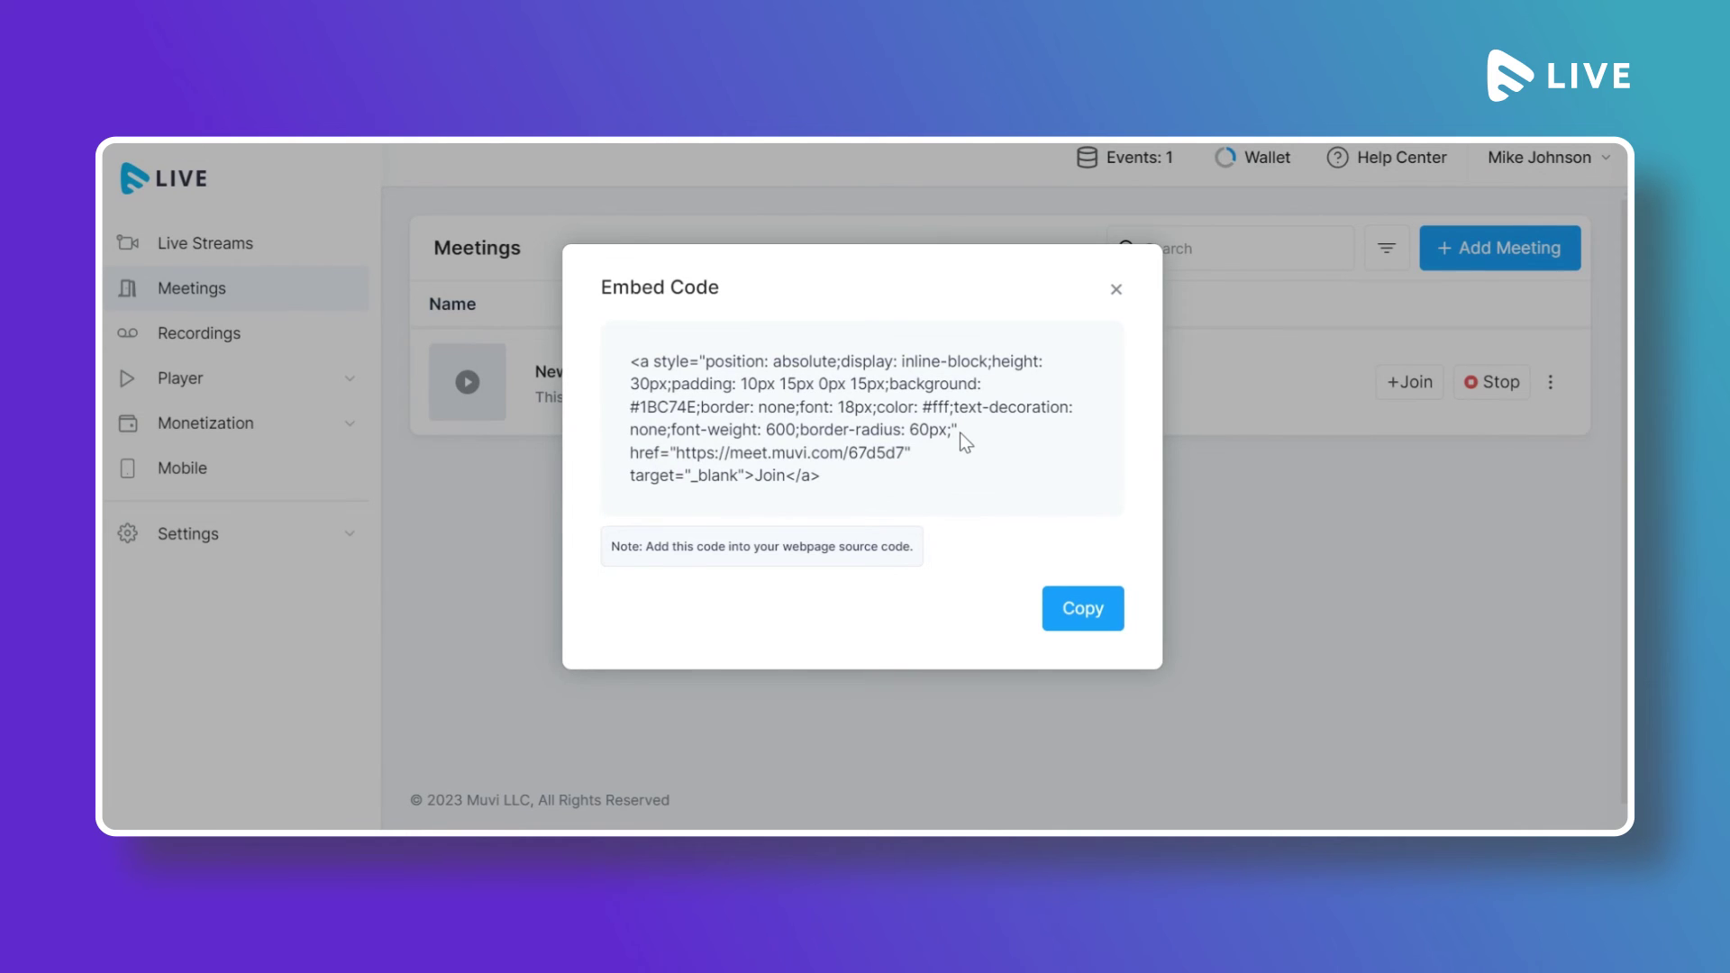
click(1117, 291)
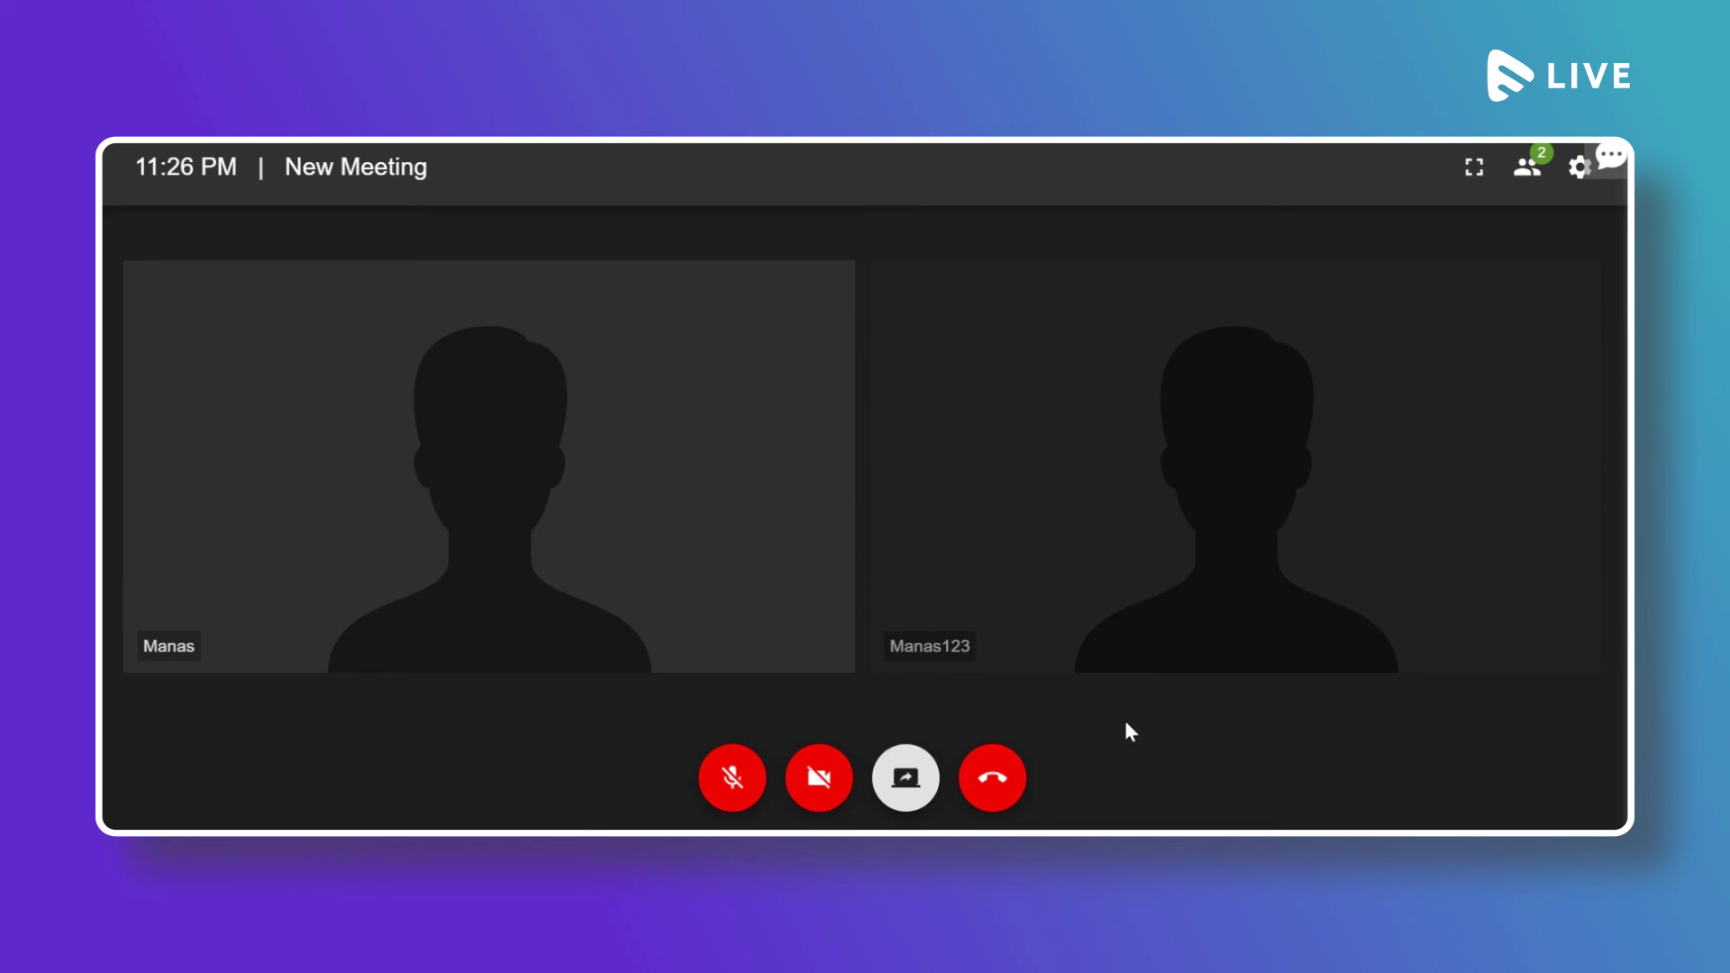
- Open and close the participants list, then start and cancel a screen share
click(1528, 171)
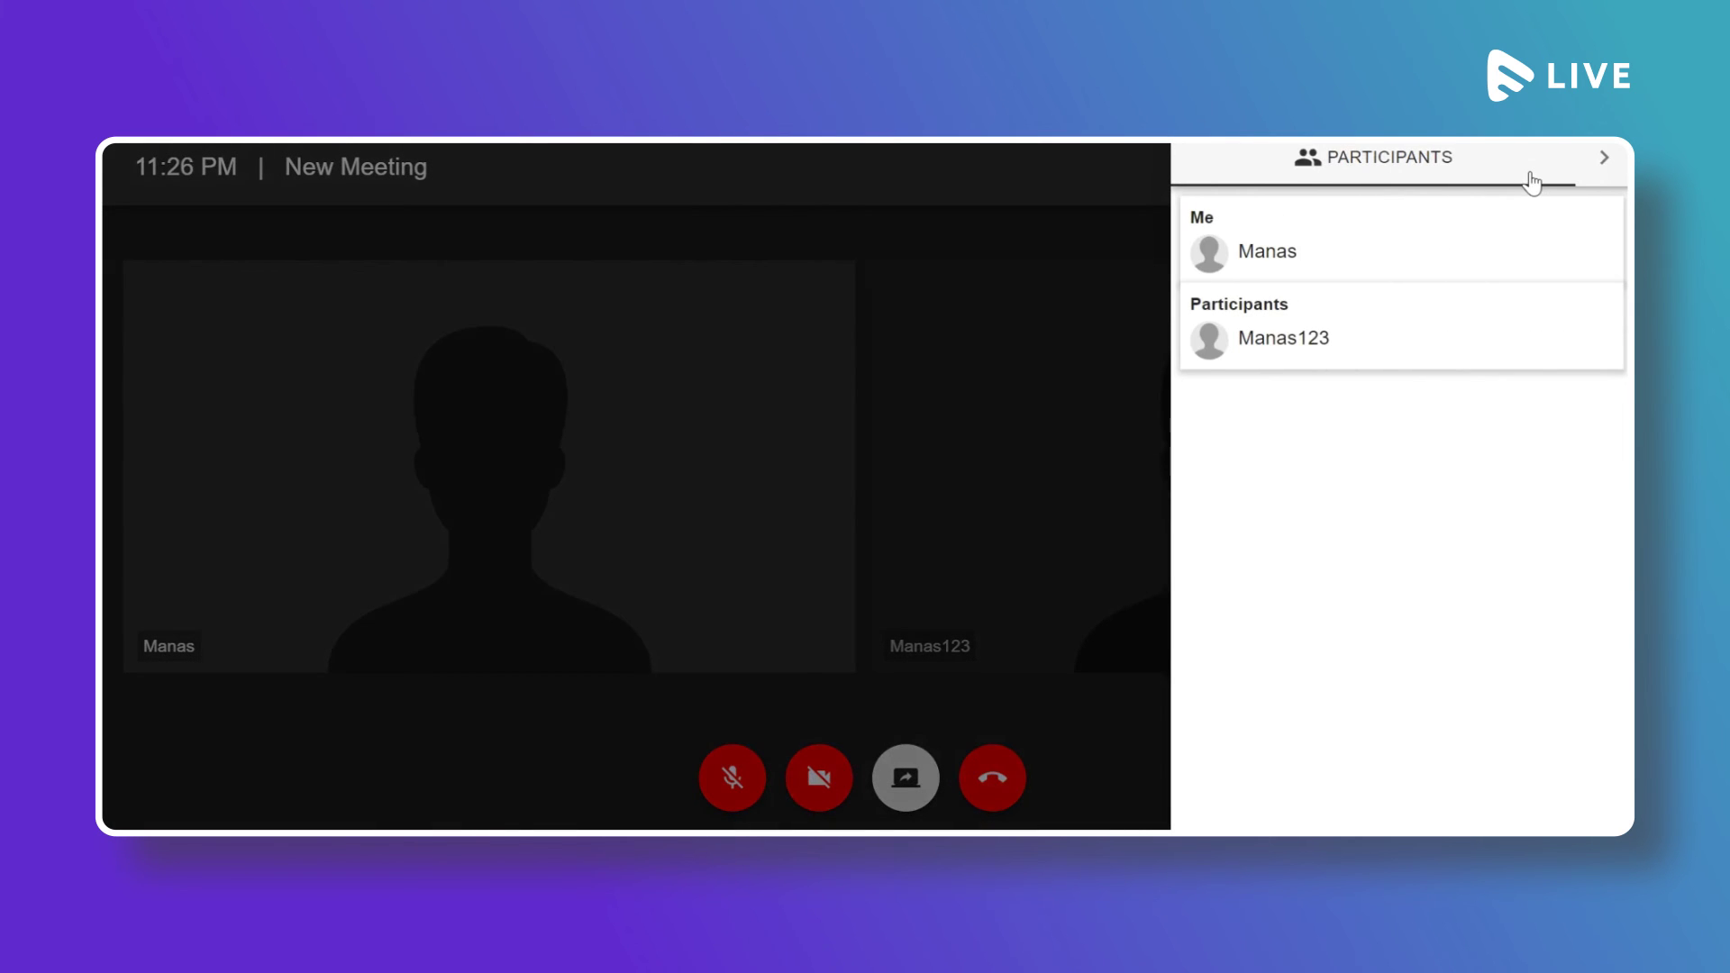
click(1600, 160)
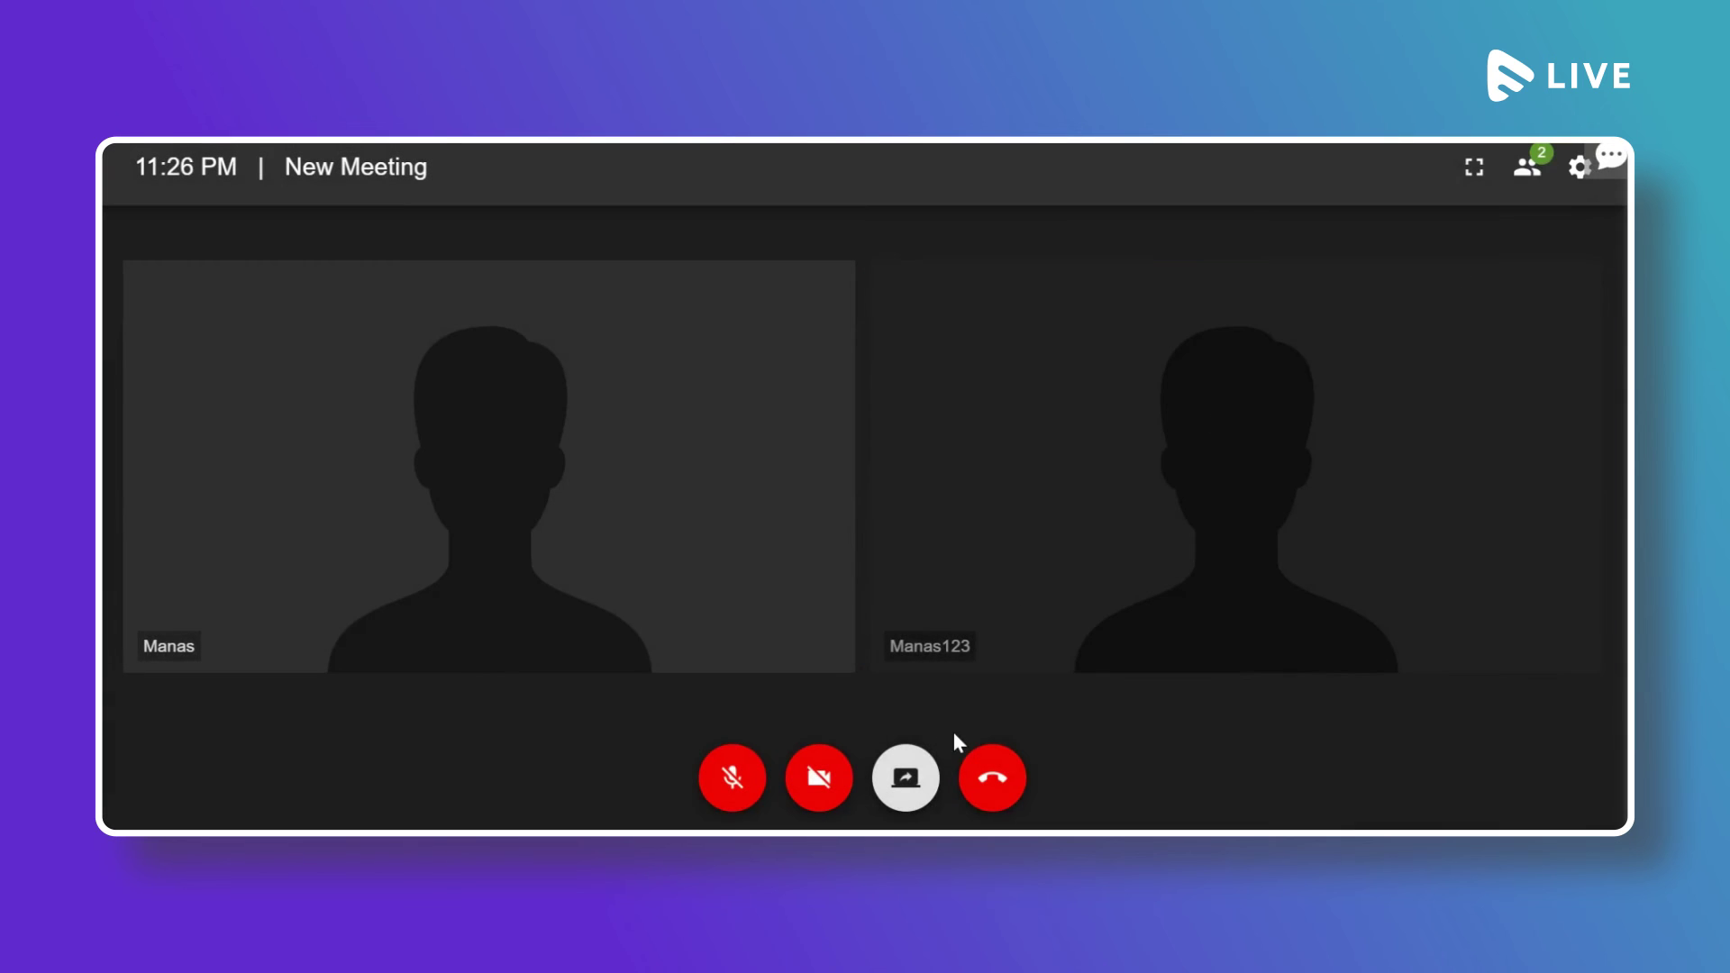
click(898, 782)
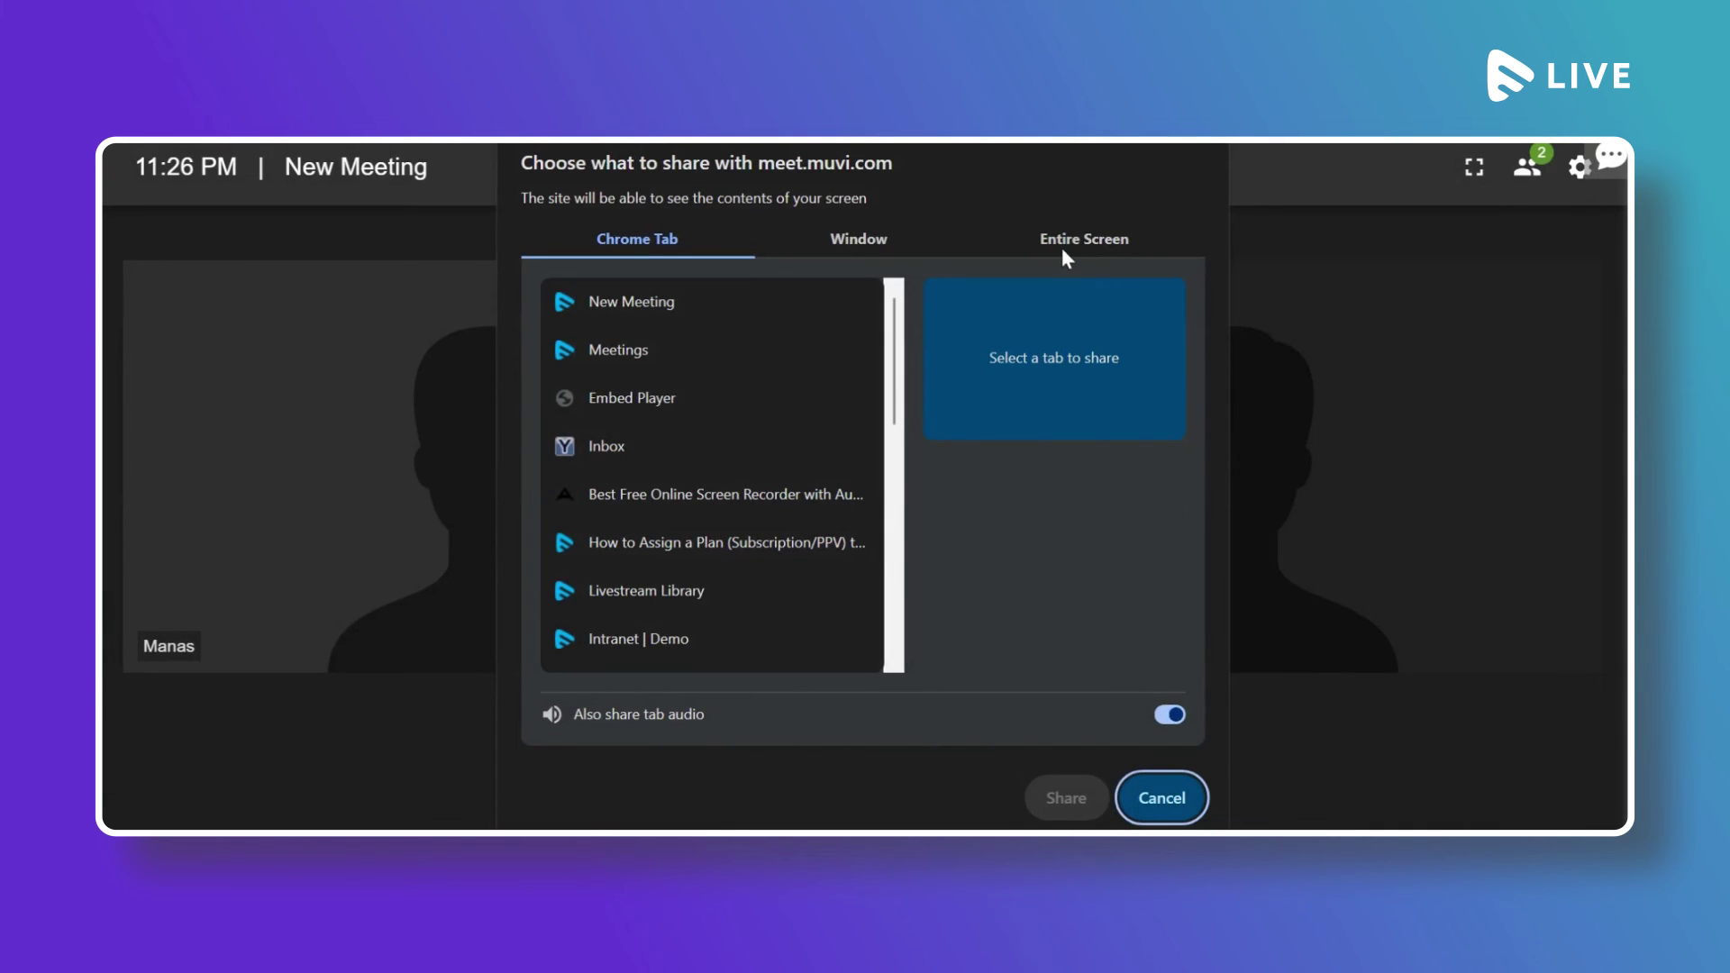
click(1161, 797)
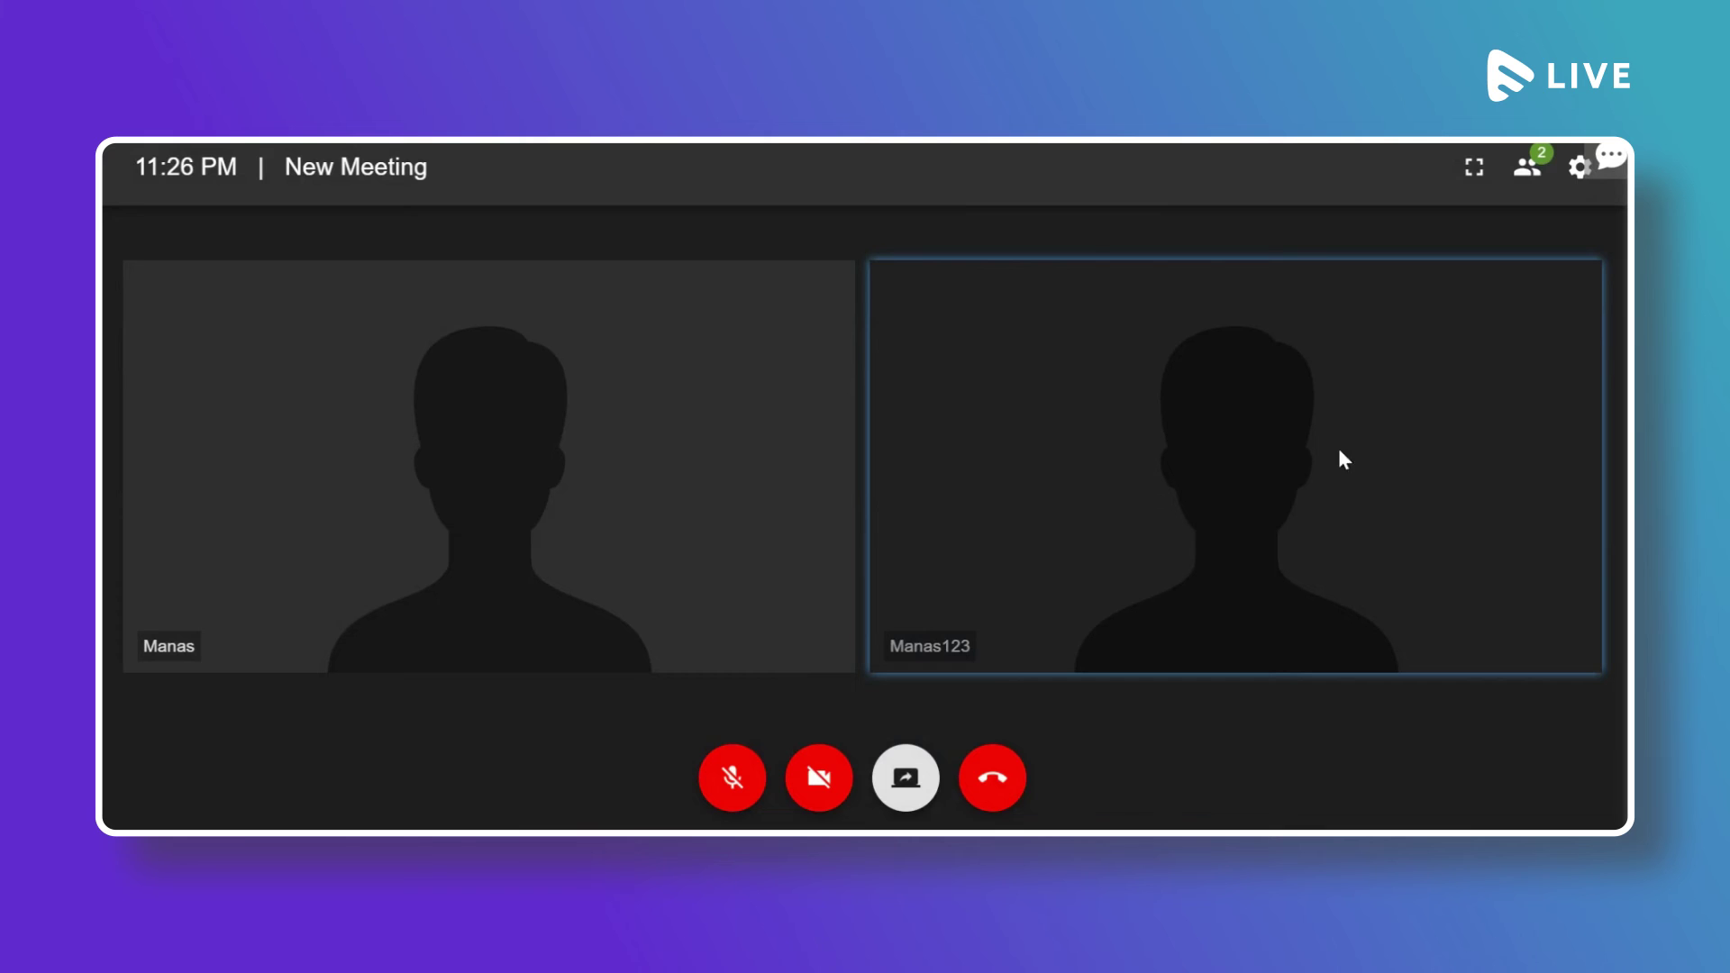
- Open and close the meeting chat, then view the Audio settings tab and close it
click(1611, 160)
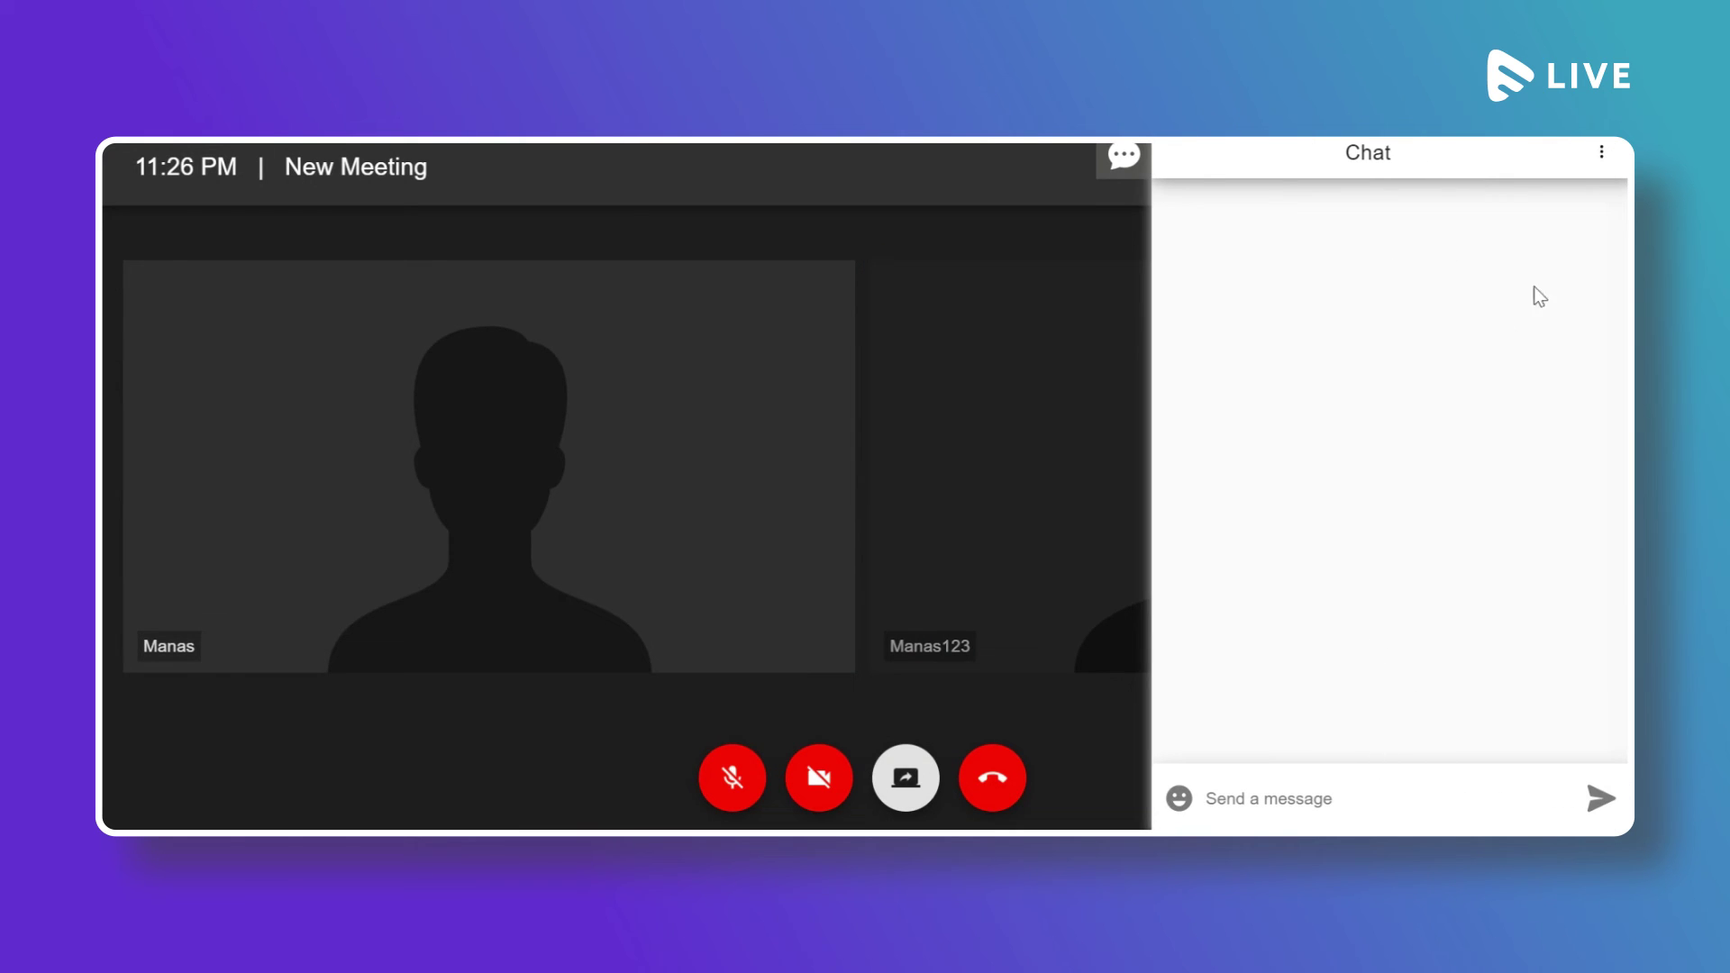
click(1124, 157)
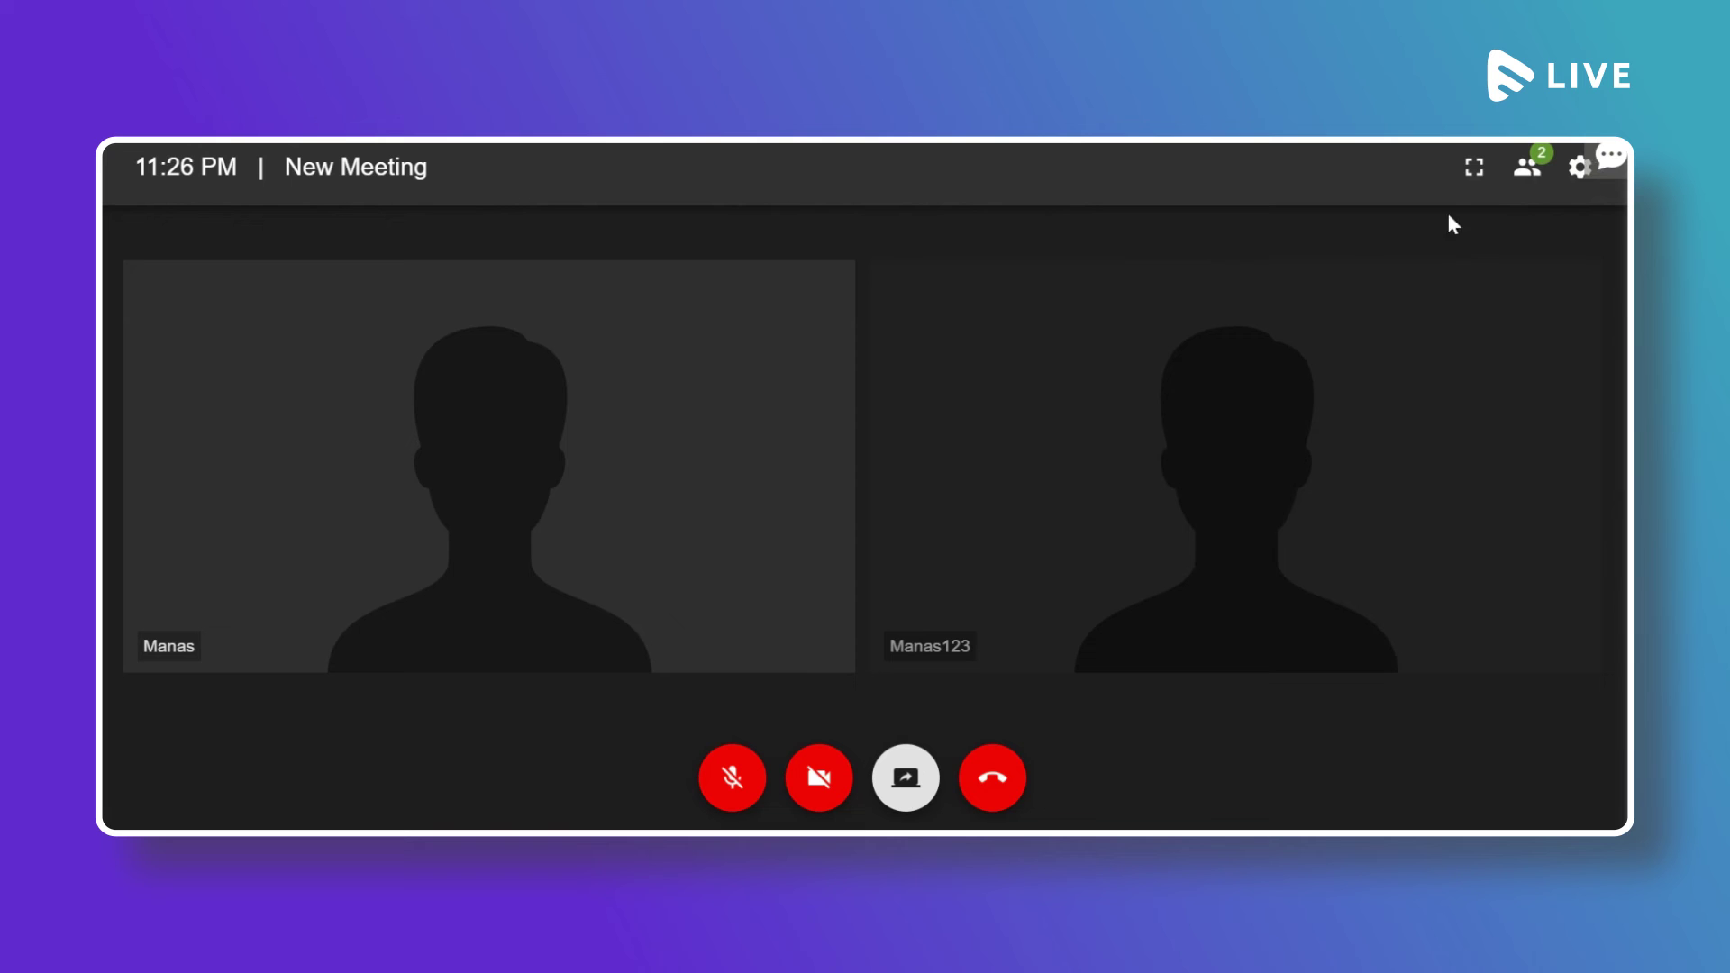
click(1576, 180)
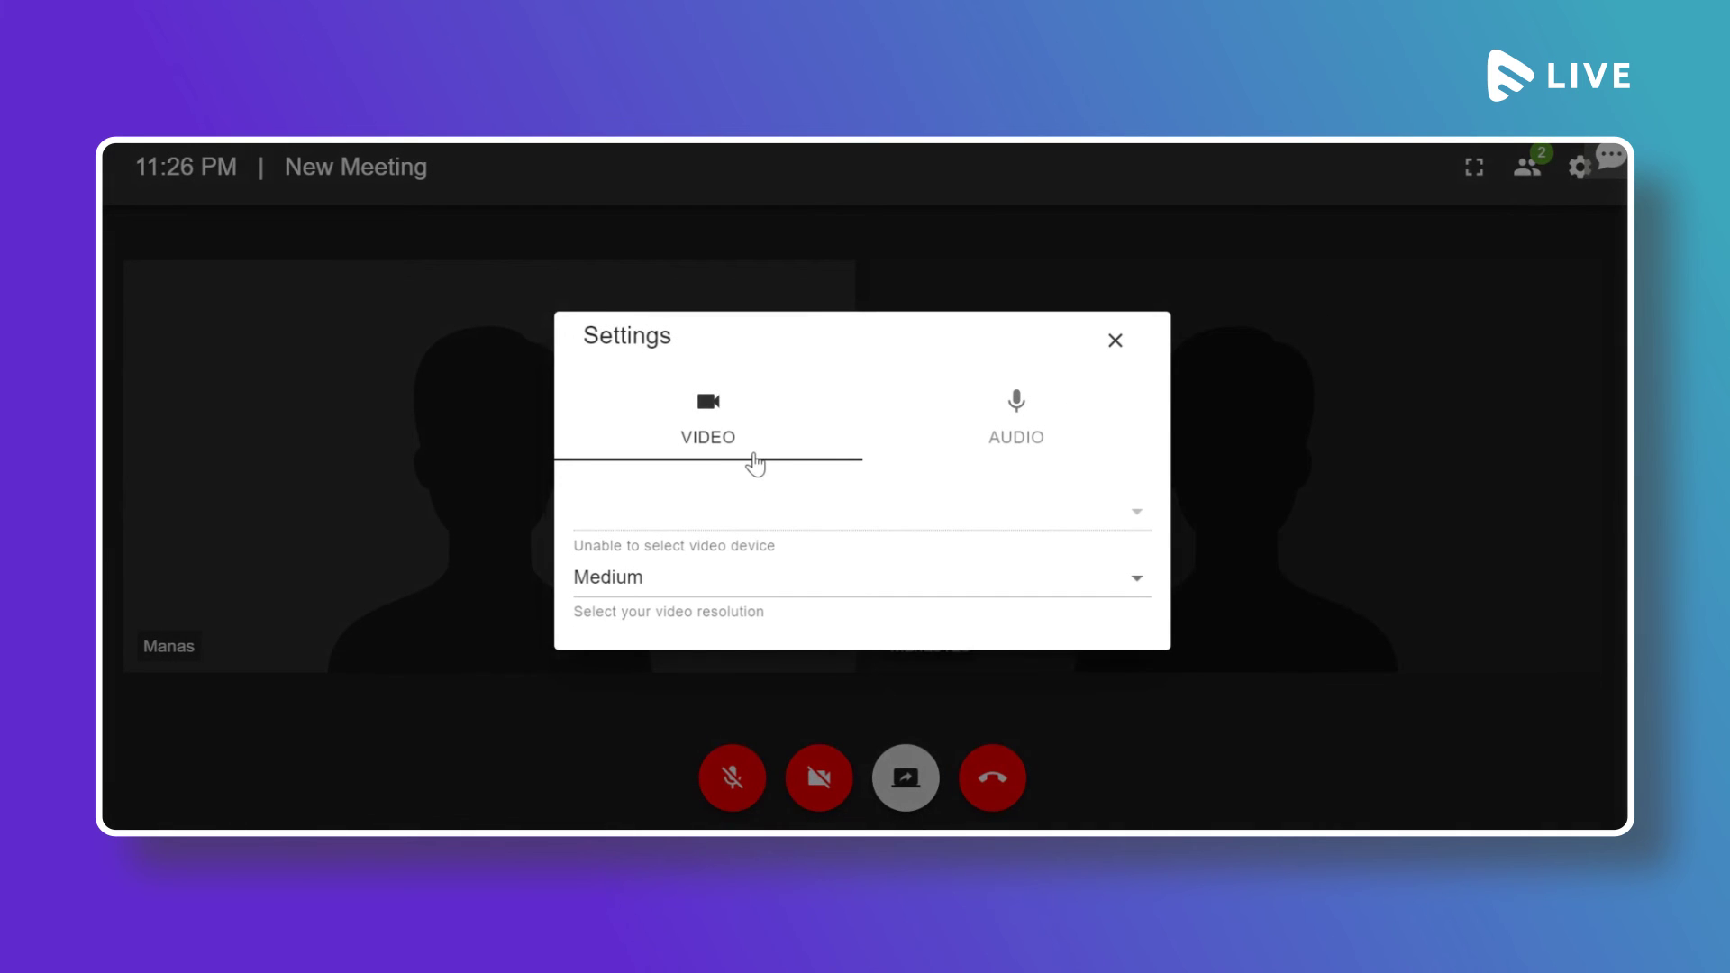
click(1041, 446)
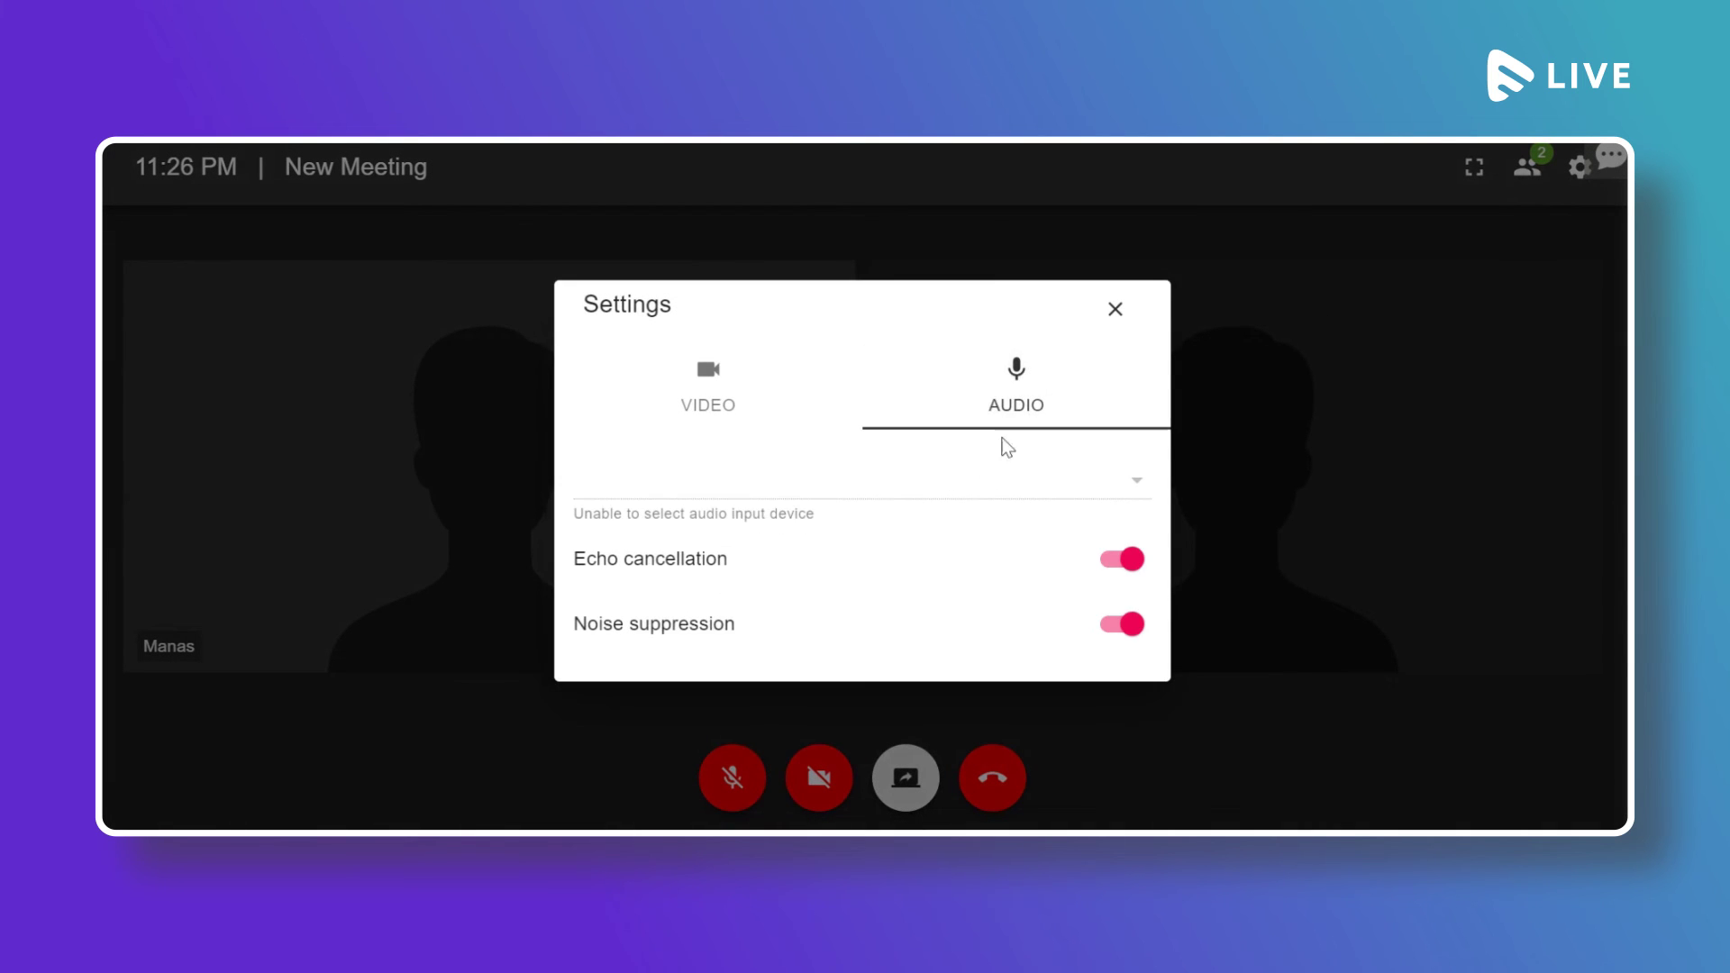
click(1116, 311)
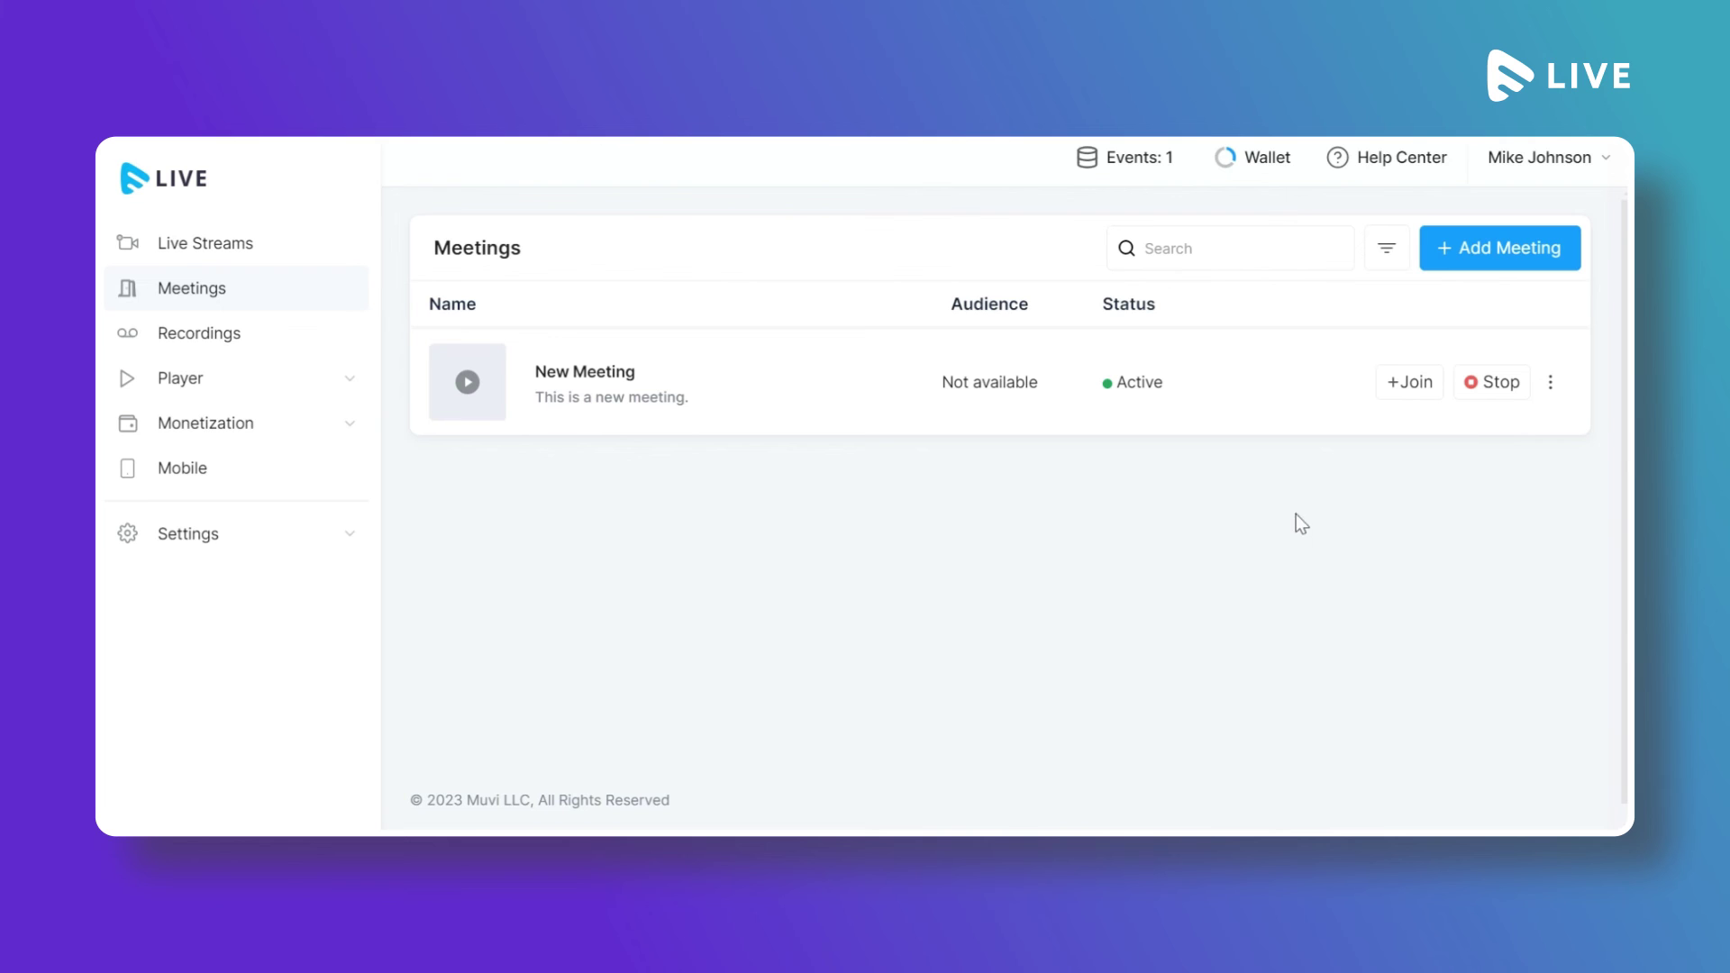
- Stop New Meeting, dropping the events count to 0
click(1495, 386)
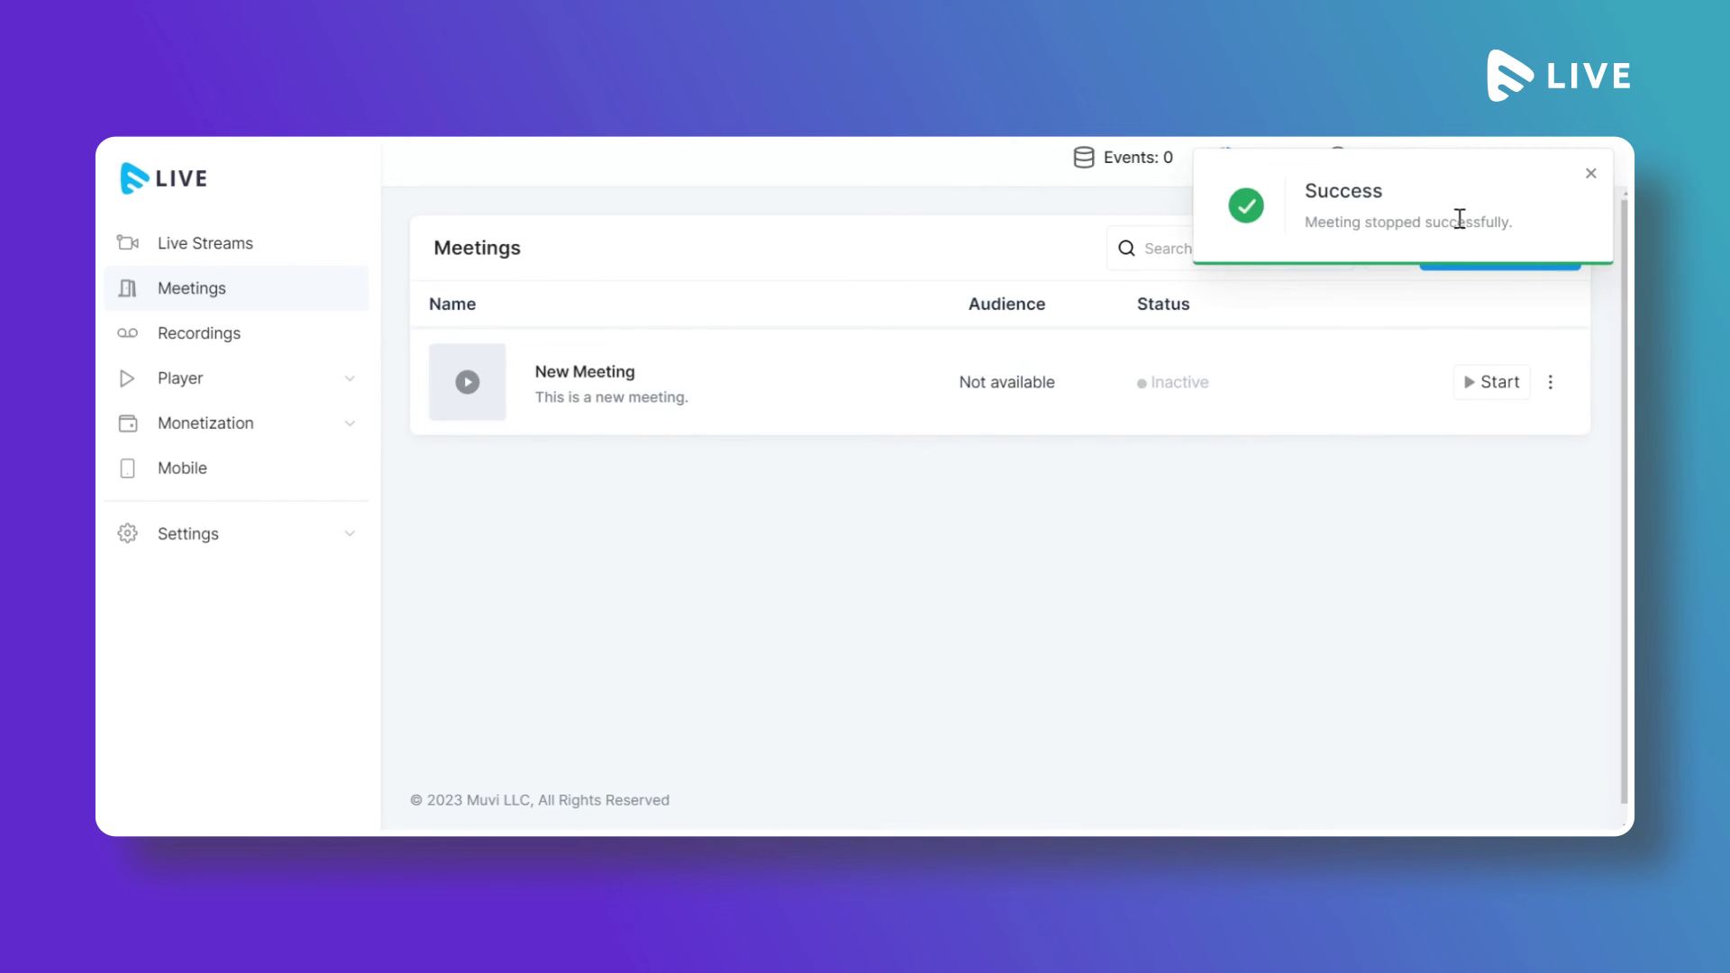
click(330, 389)
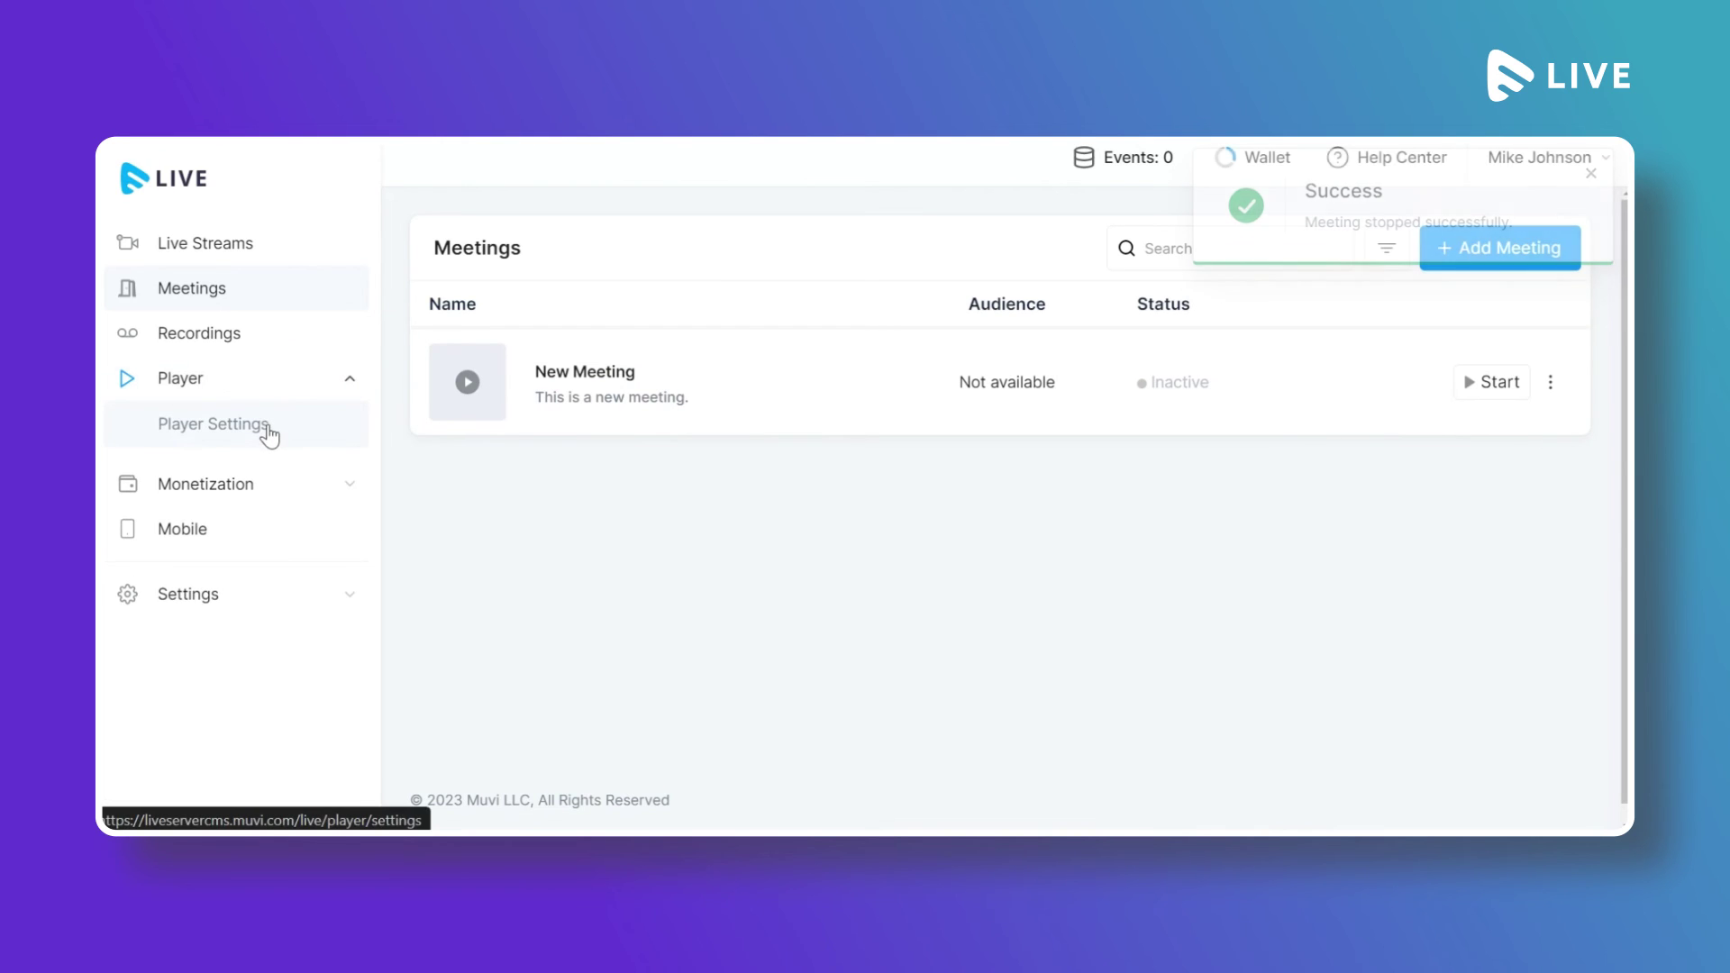
- In Player Settings, enable 'Show logo on the player' on the Experience tab
click(269, 436)
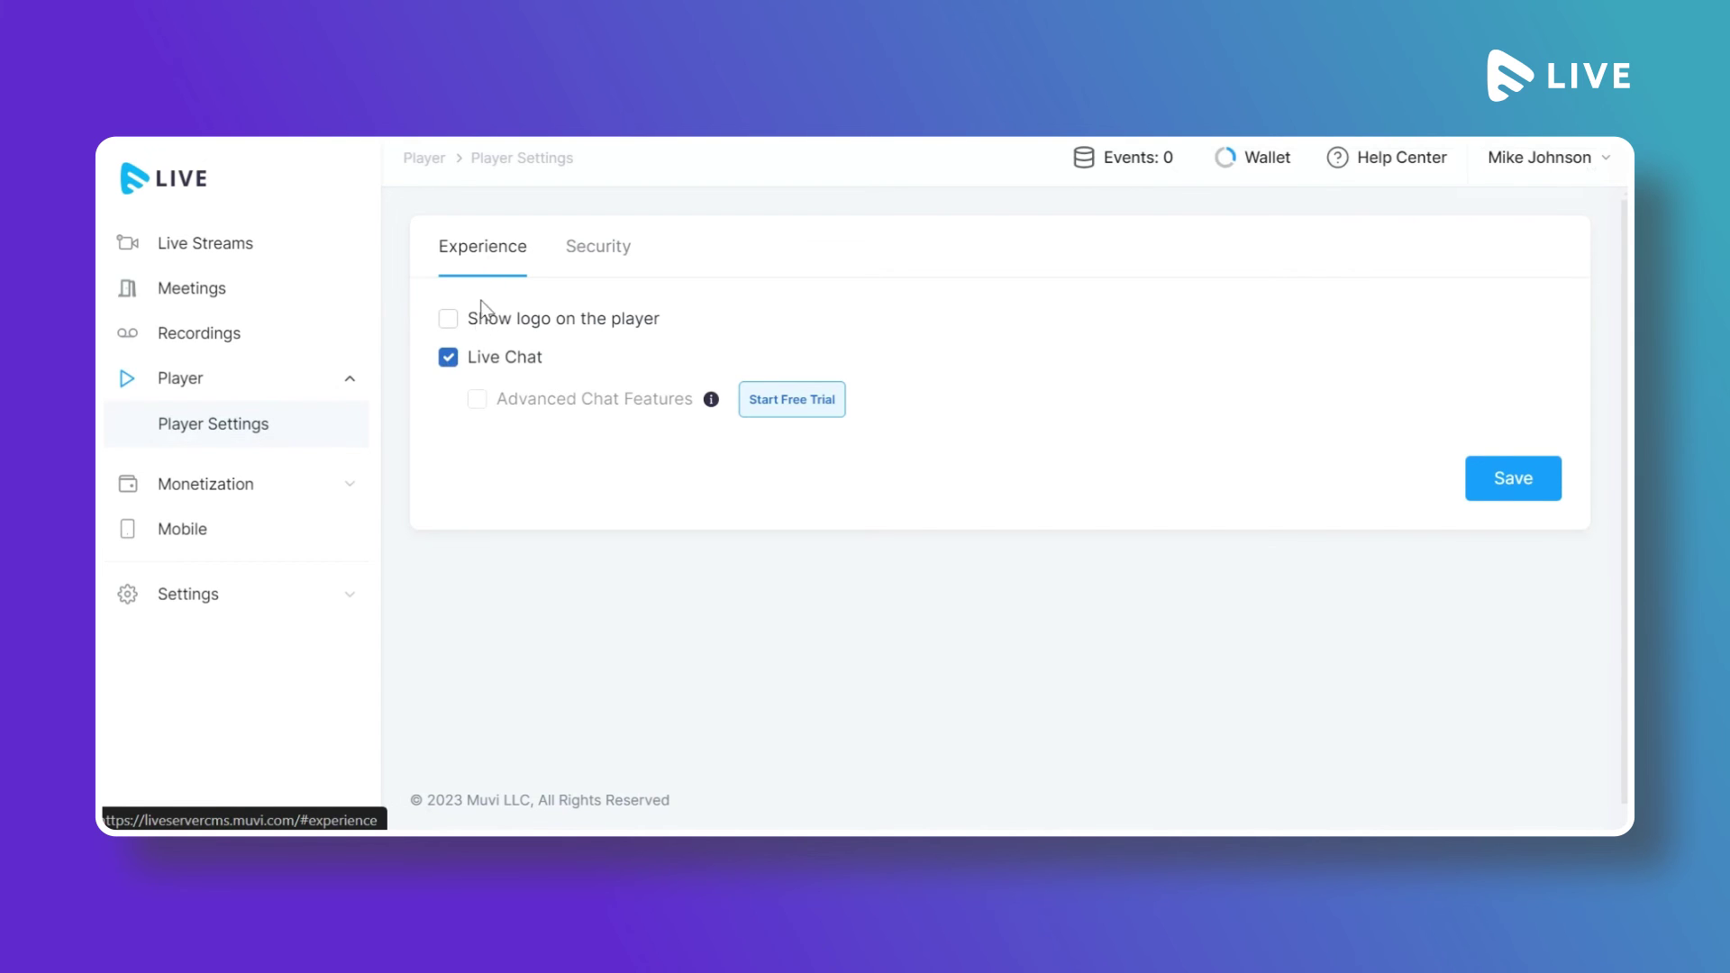
click(448, 319)
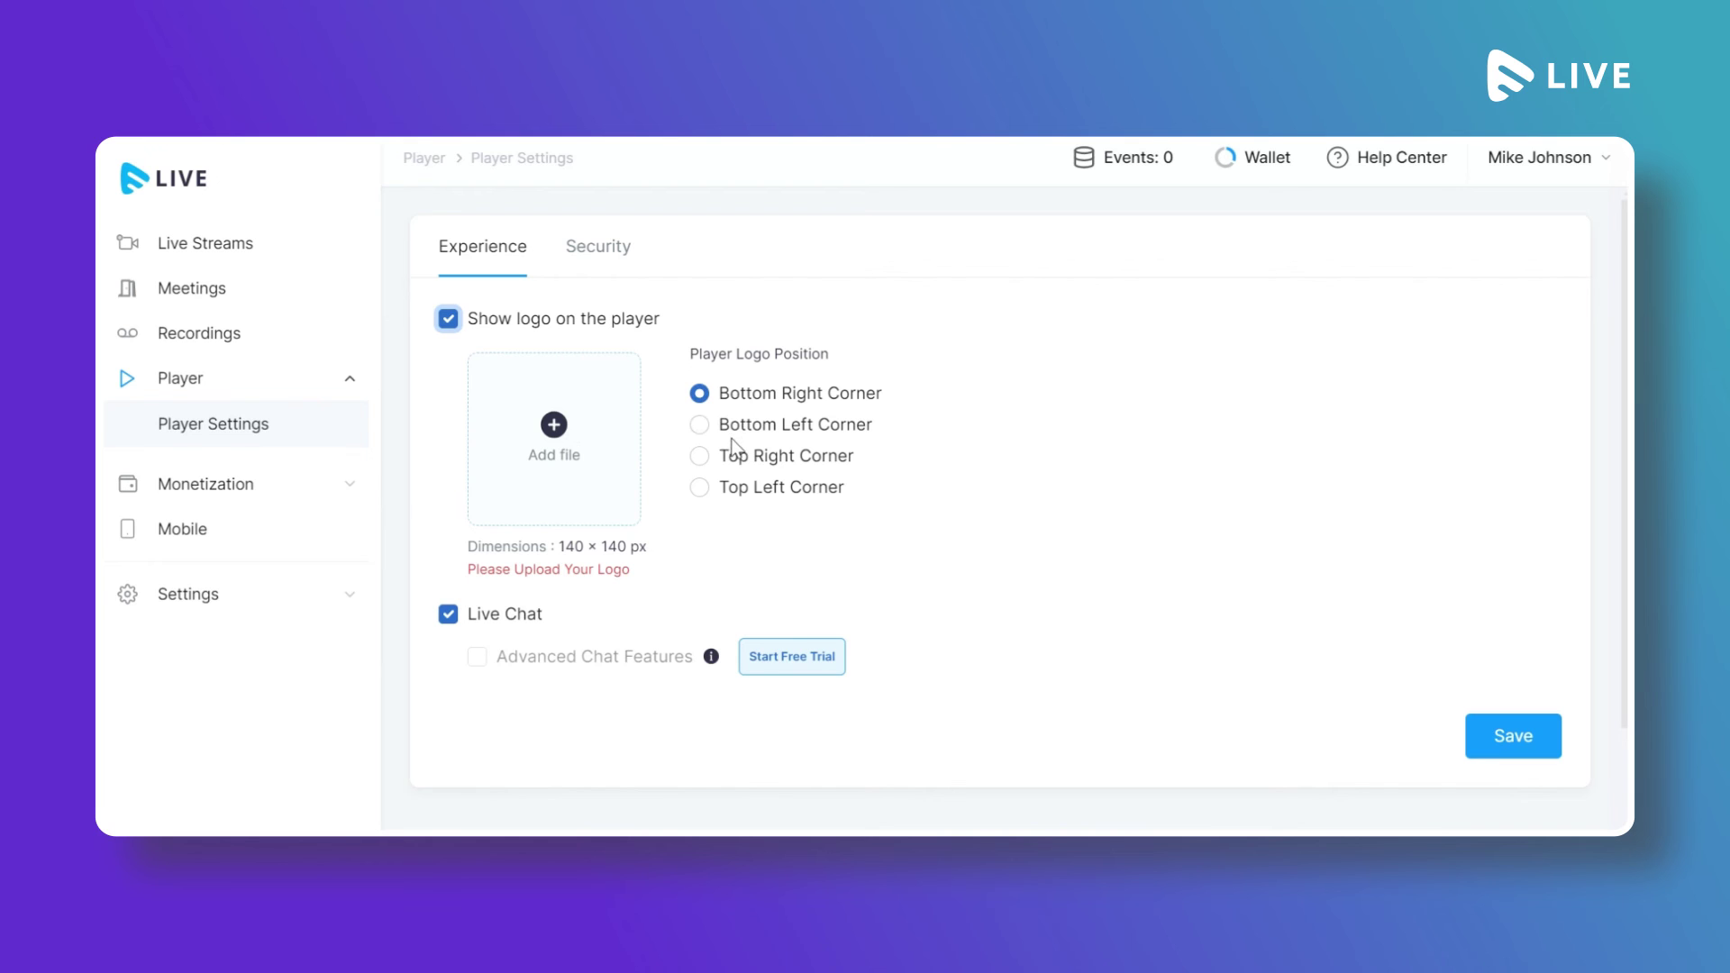
scroll(608, 424, down, 2)
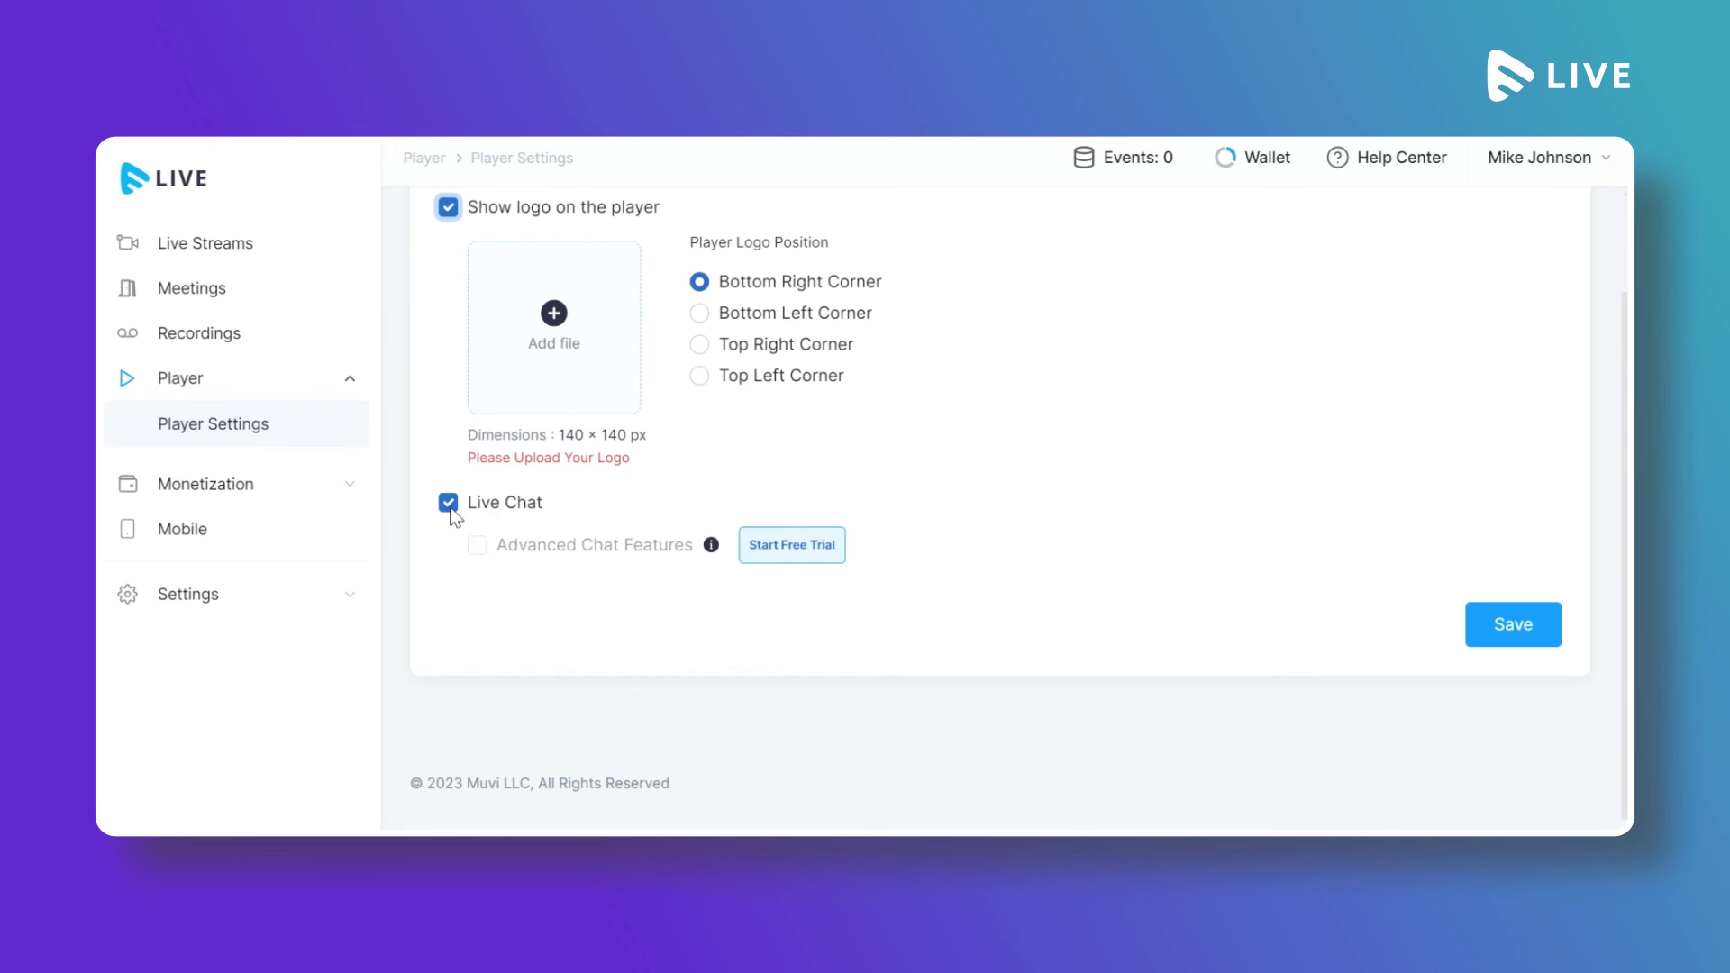
scroll(475, 516, up, 2)
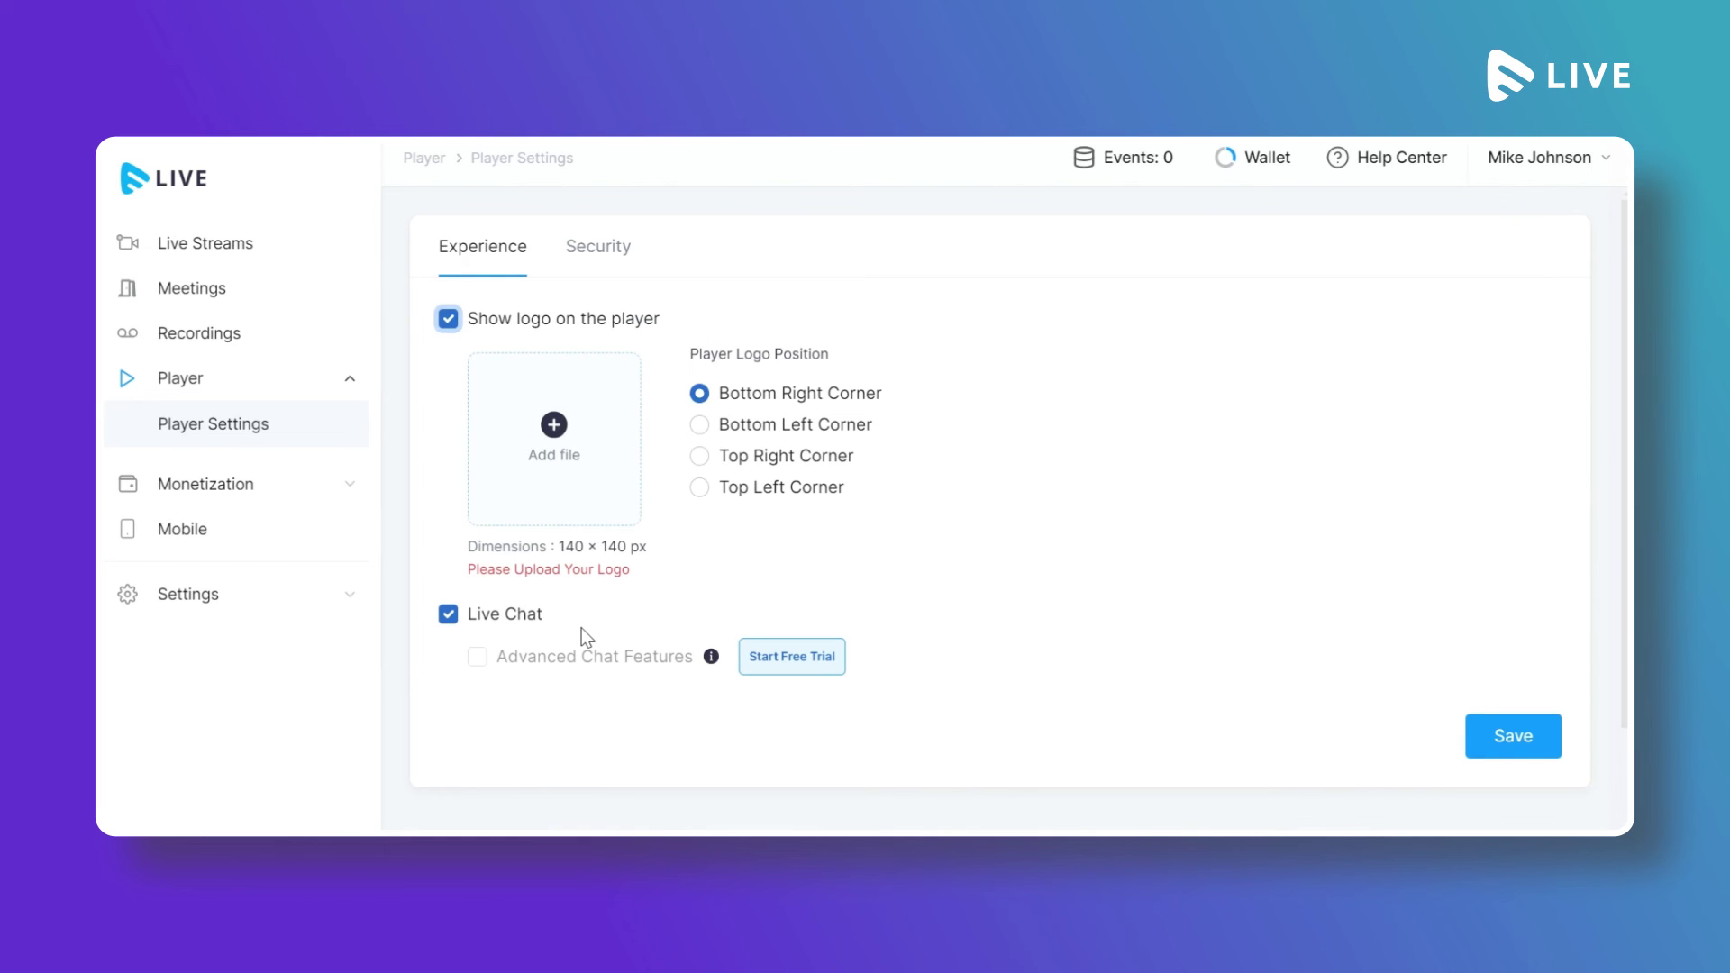
- On the Security tab, enable the player watermark with IP Address and Date parameters
click(598, 253)
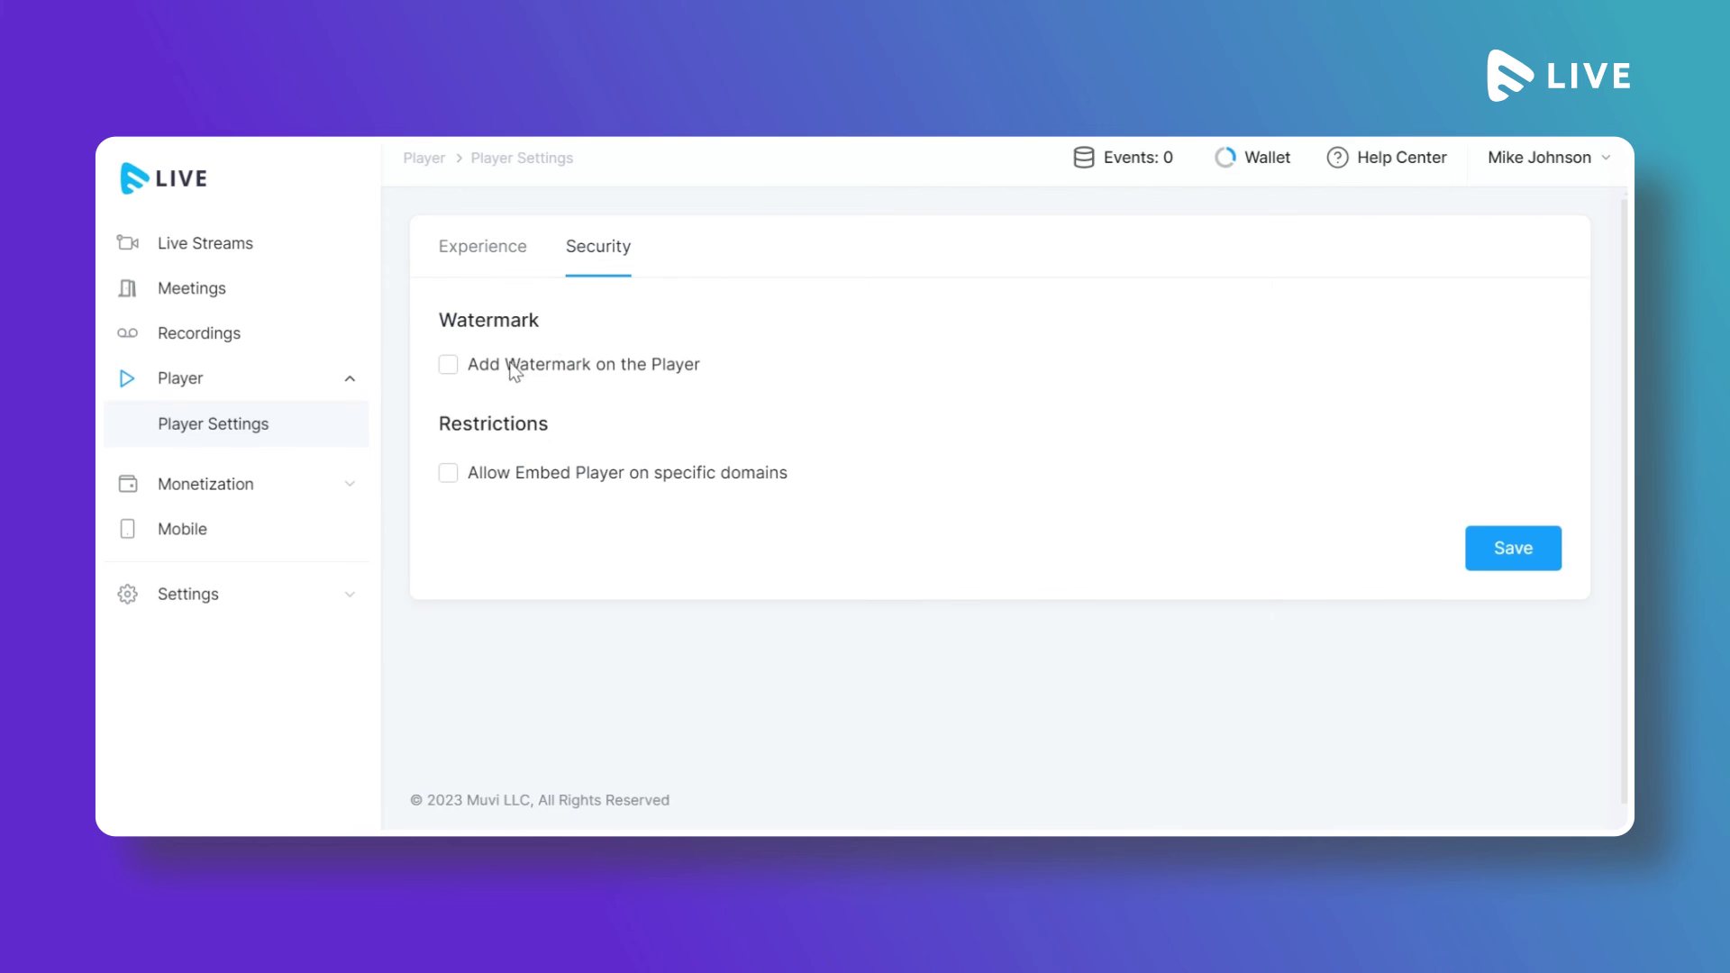
click(443, 366)
scroll(526, 382, down, 2)
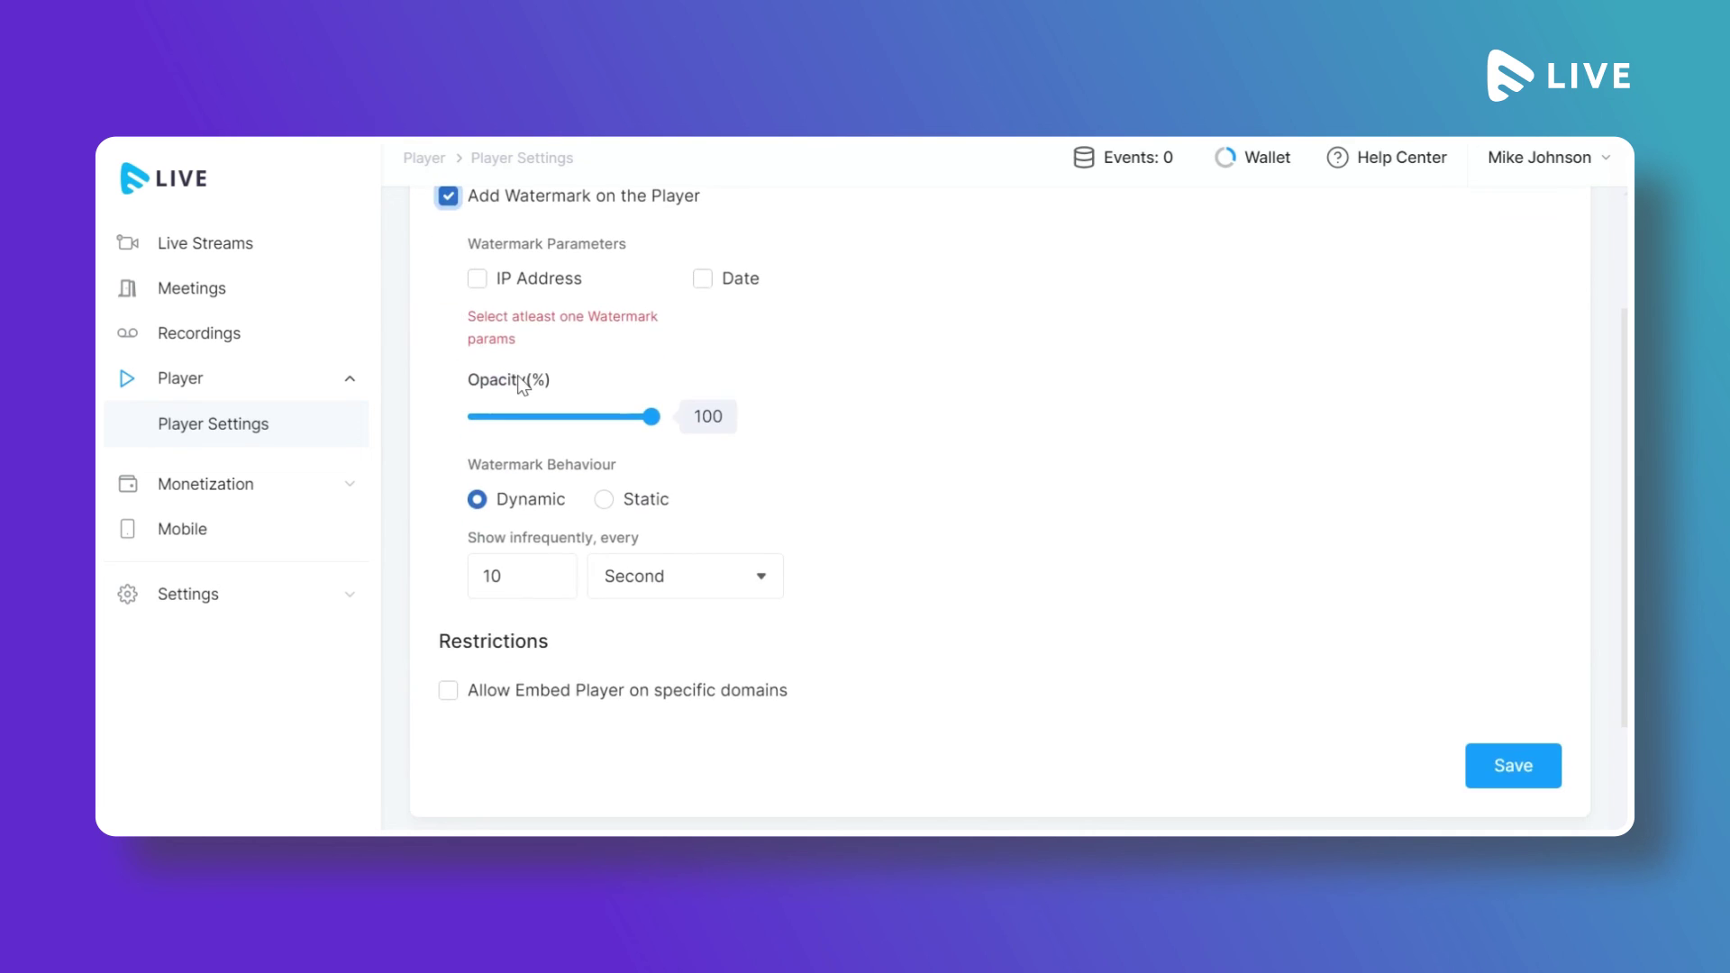
scroll(532, 377, up, 2)
click(502, 403)
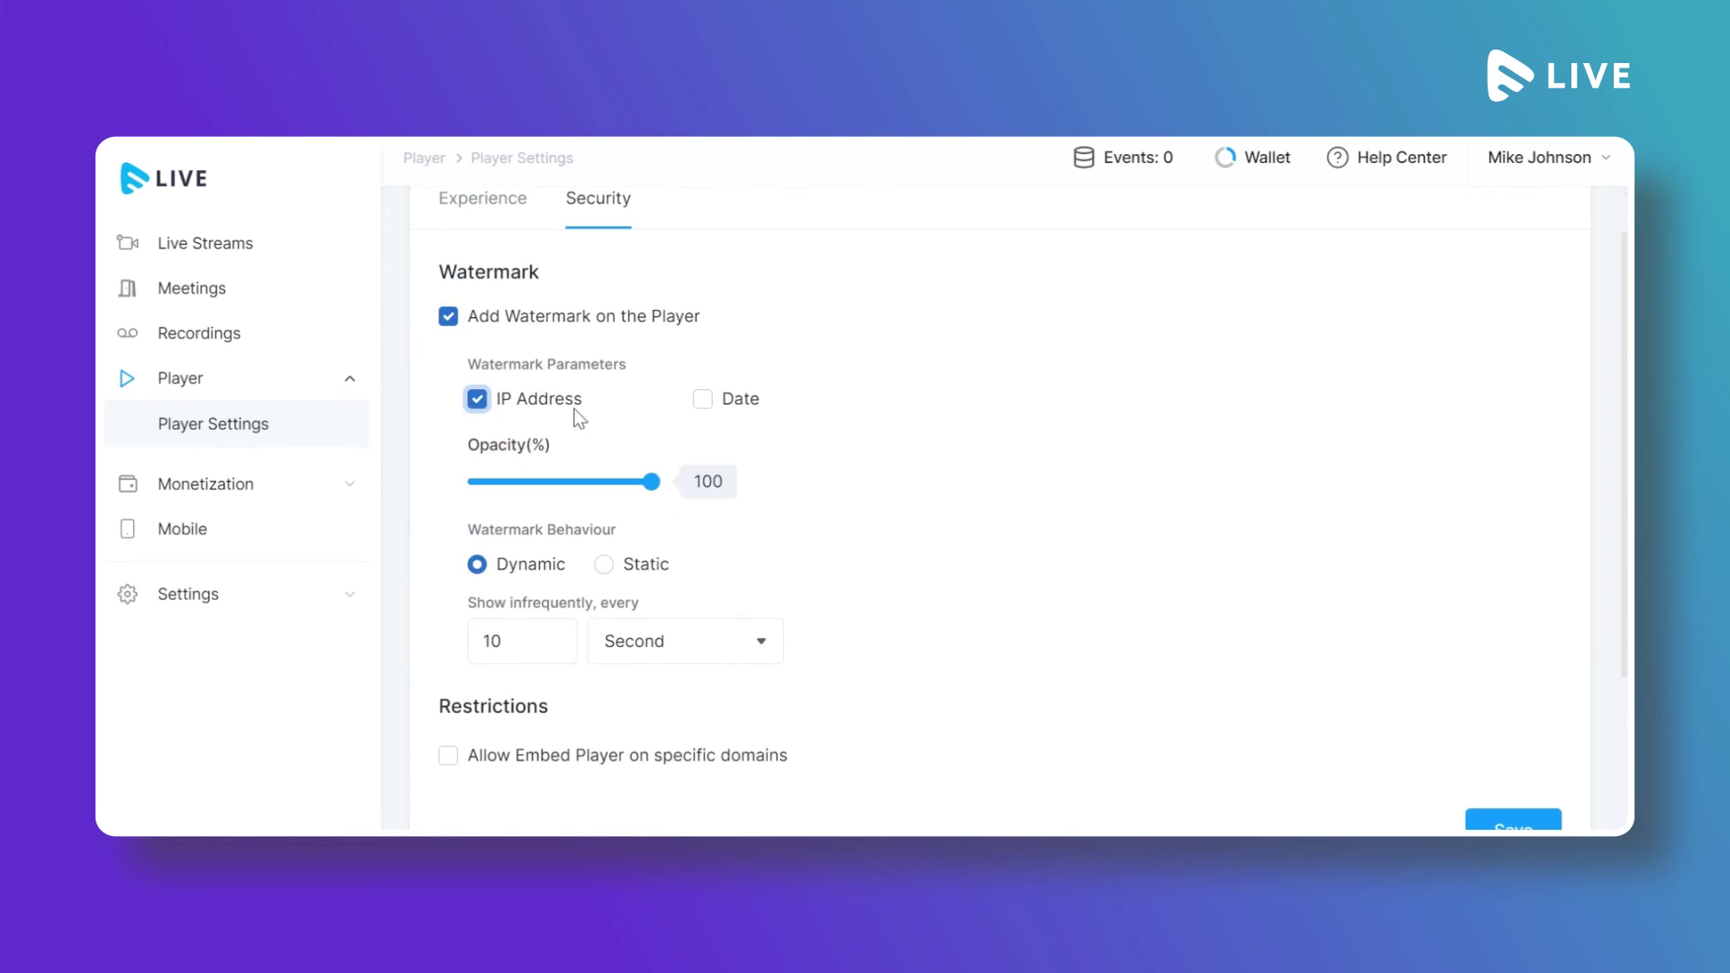
click(702, 403)
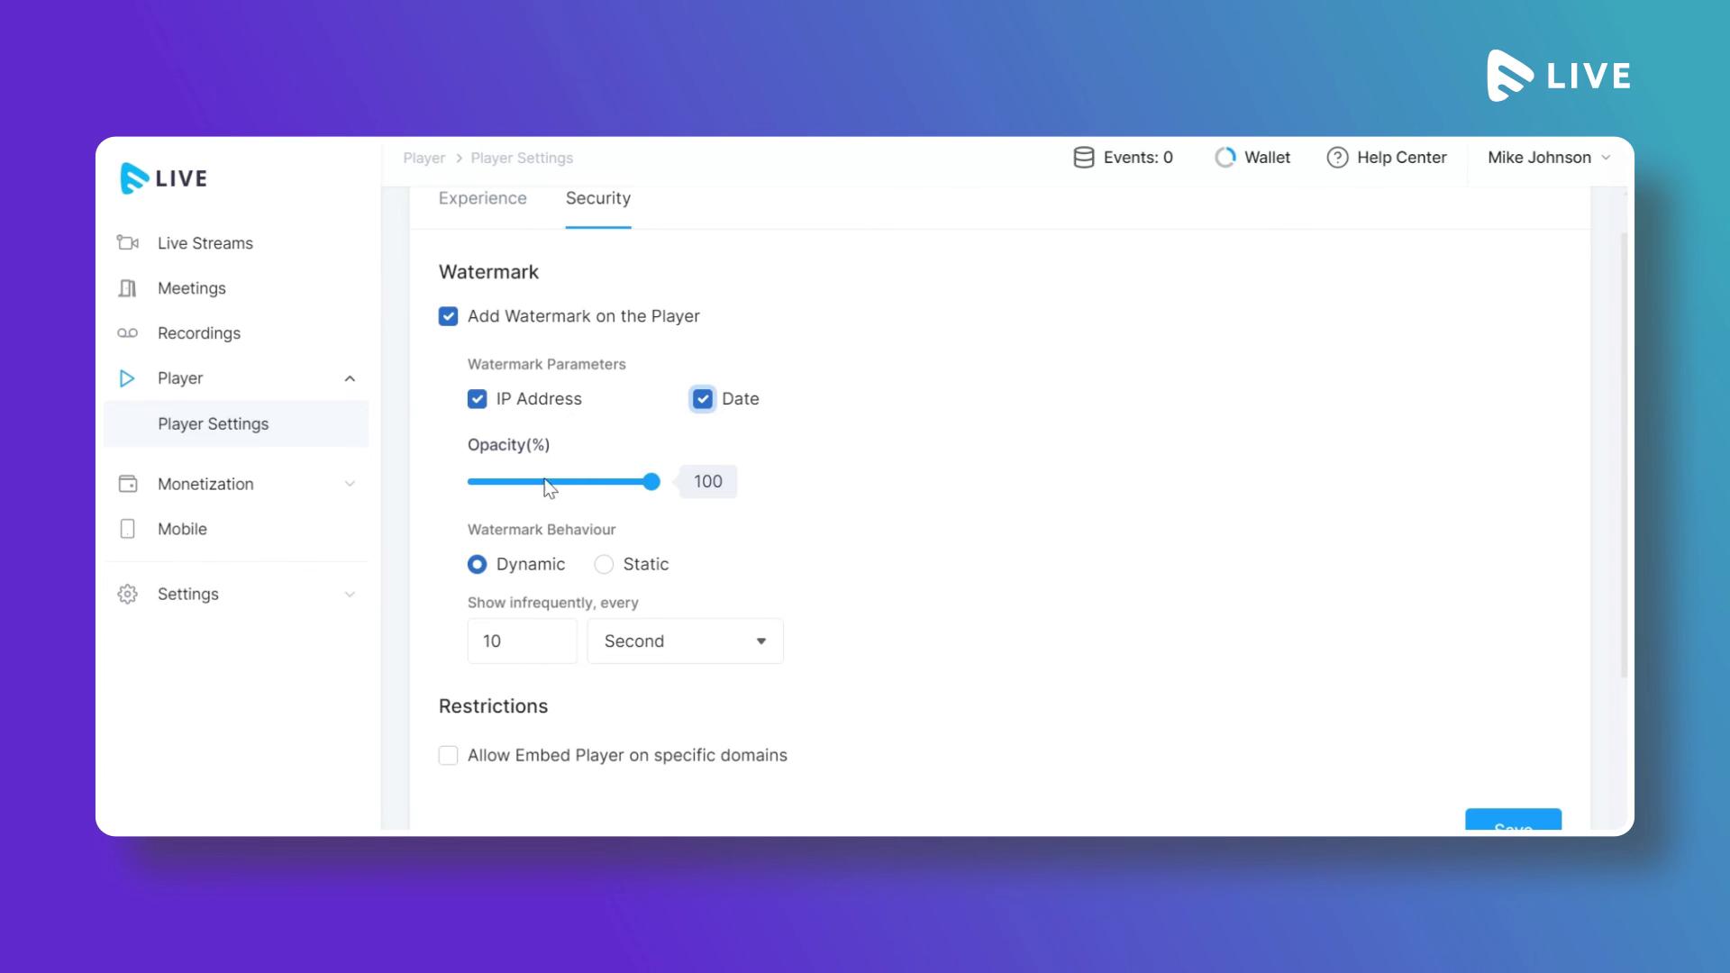
scroll(518, 489, down, 2)
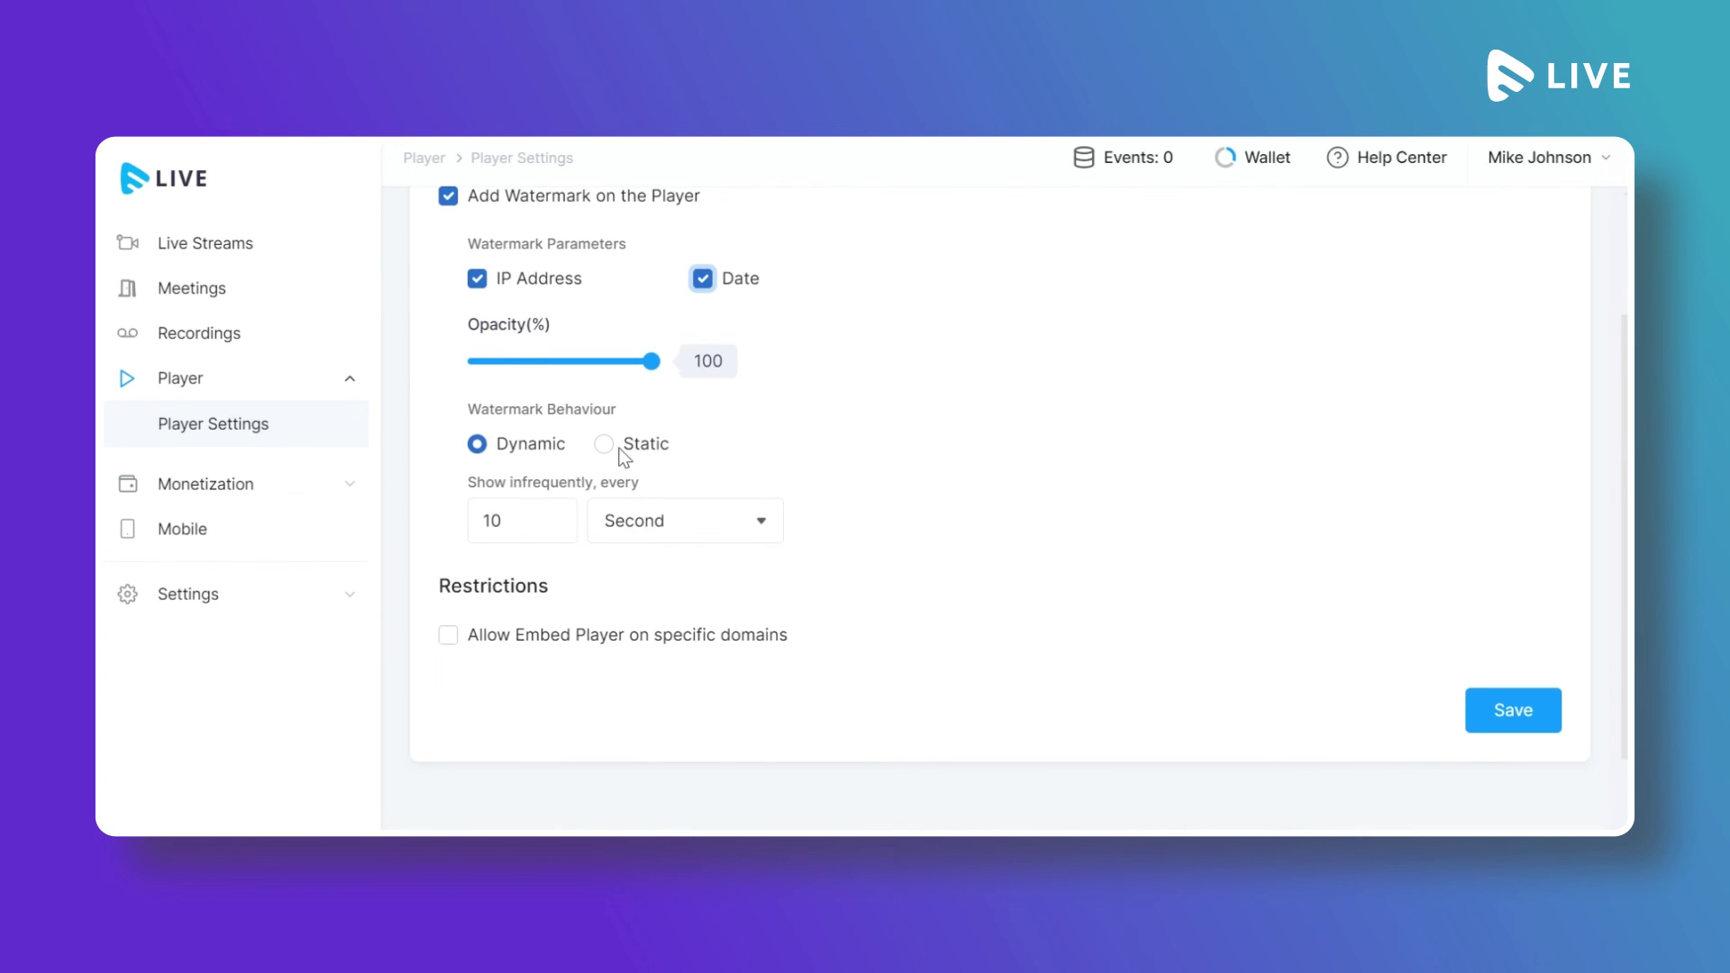
- Enable embedding on specific domains and add muvi.com to the allowed domains list
click(448, 635)
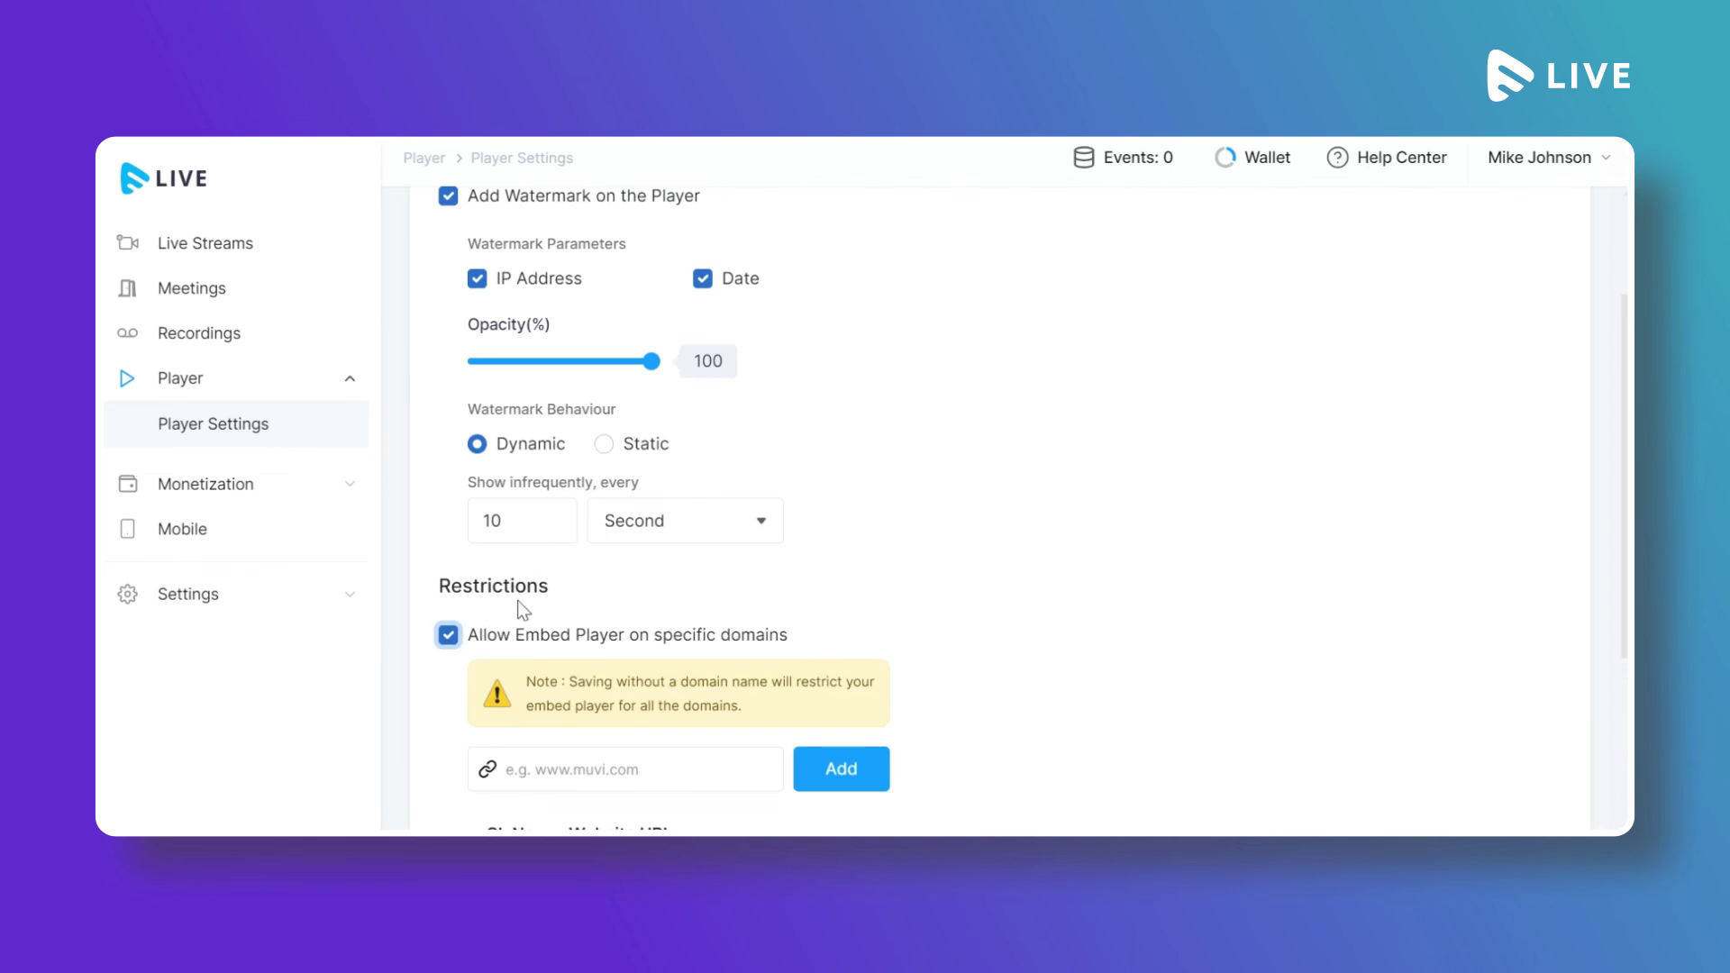
scroll(576, 595, down, 3)
scroll(624, 586, down, 1)
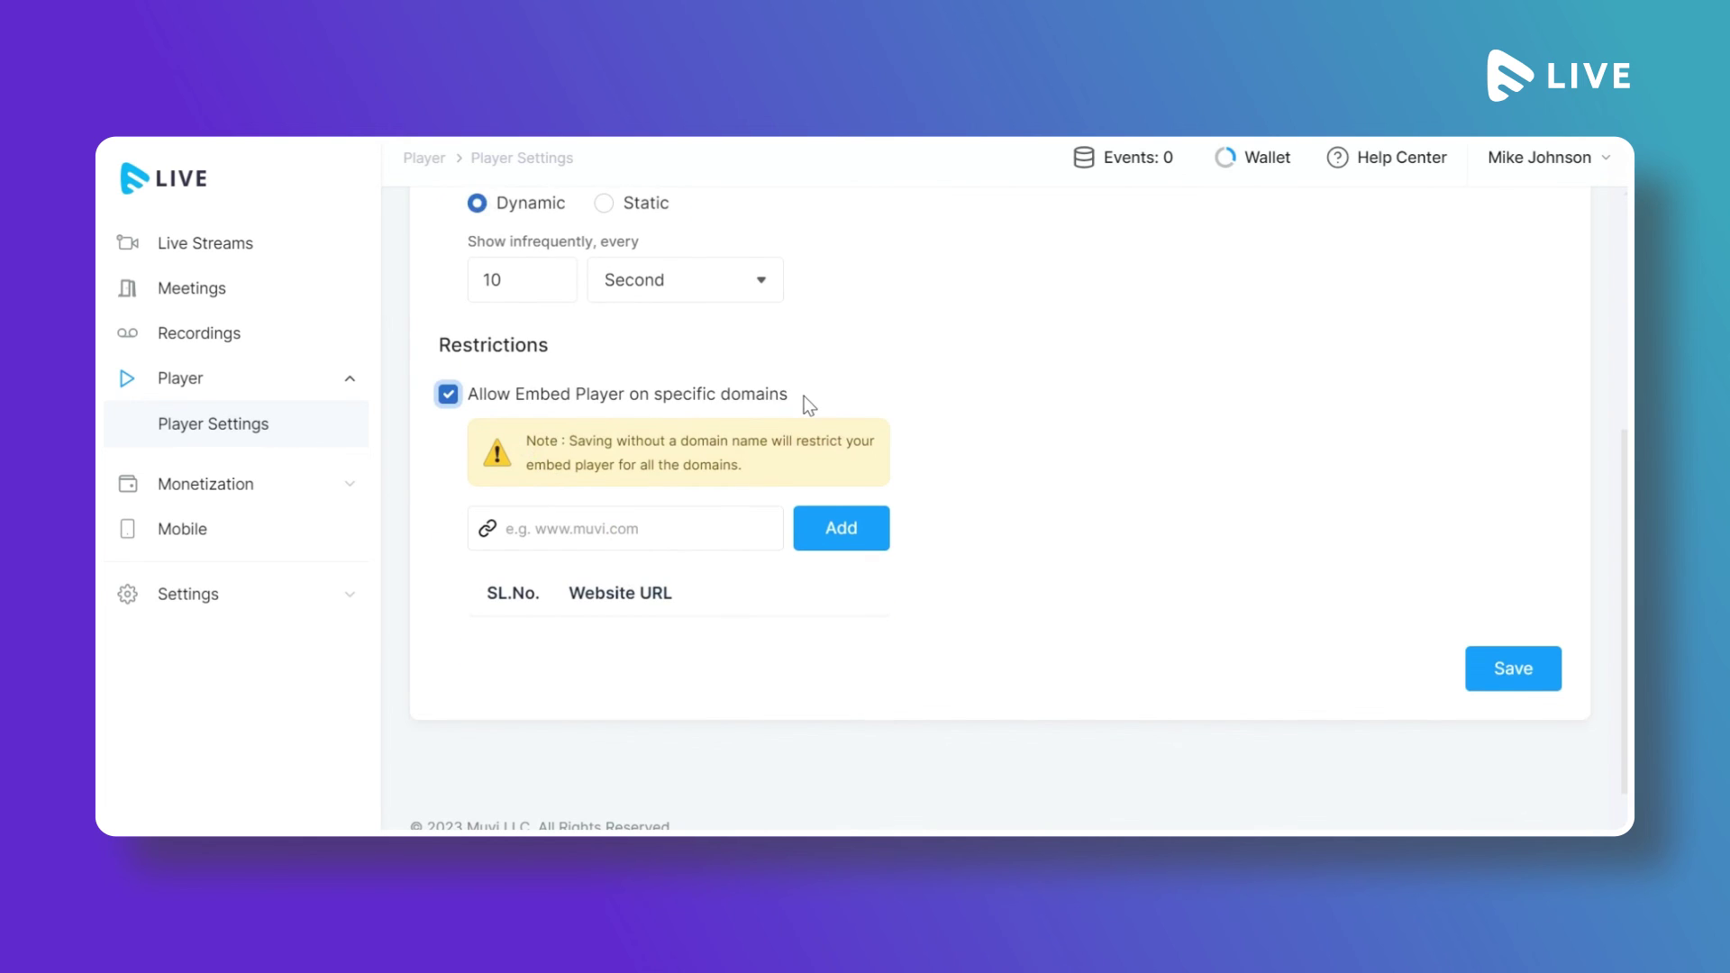
click(677, 530)
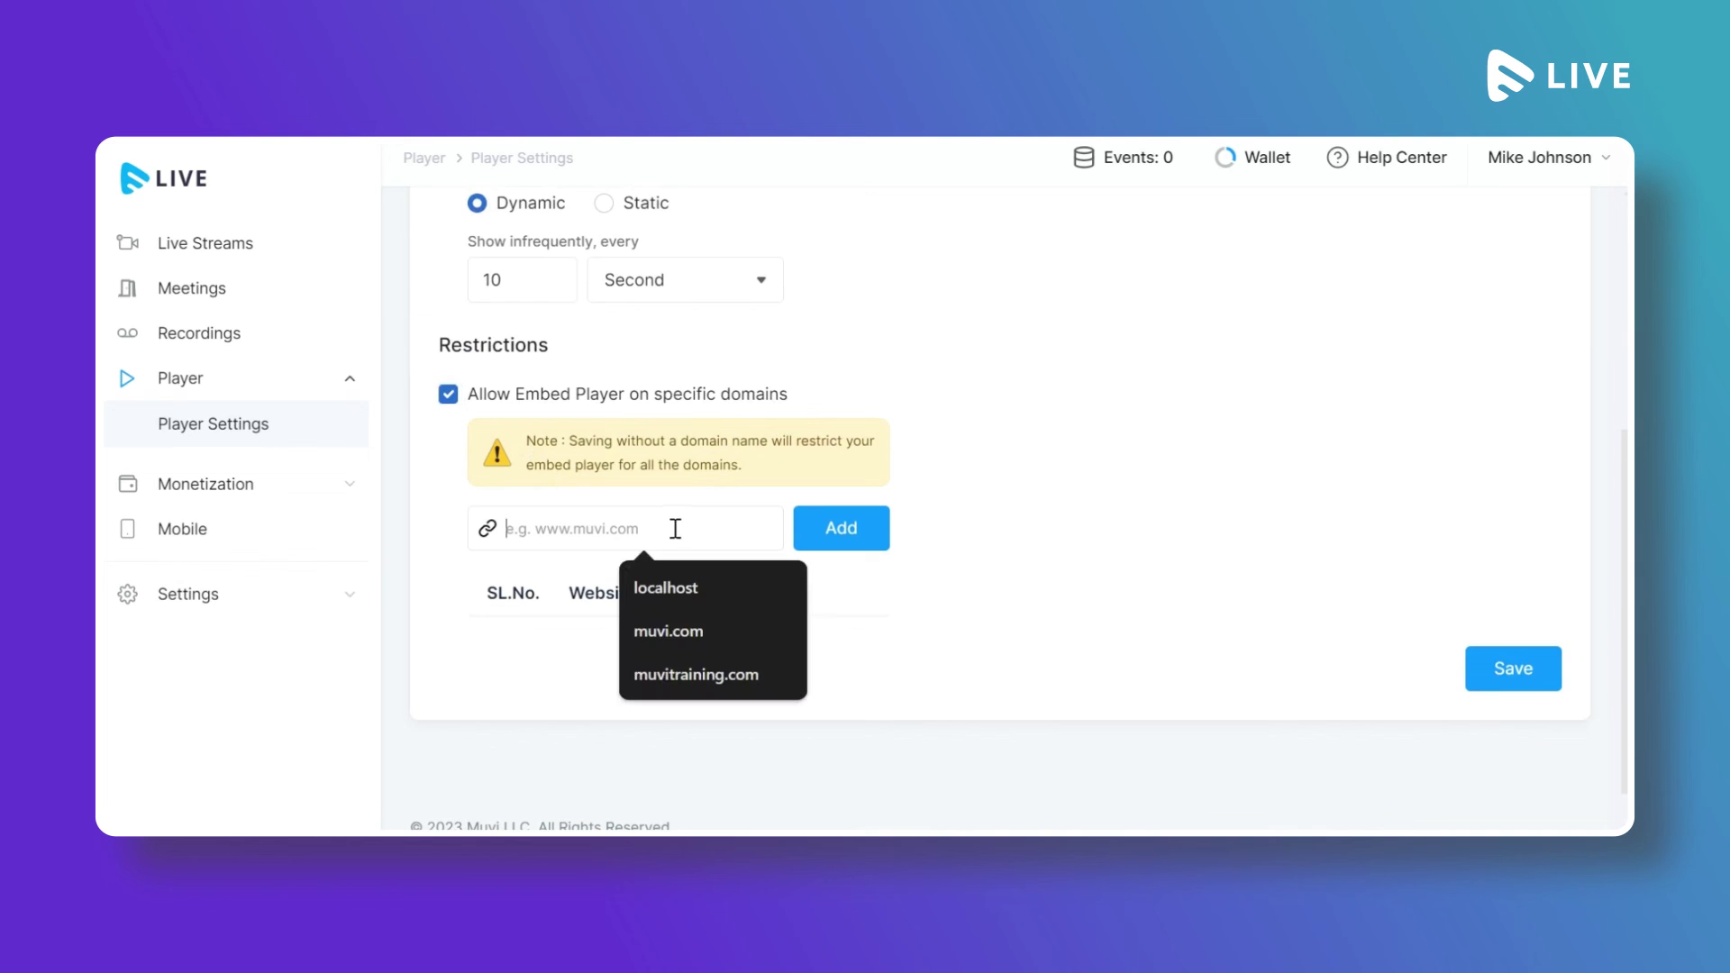
click(688, 625)
click(829, 532)
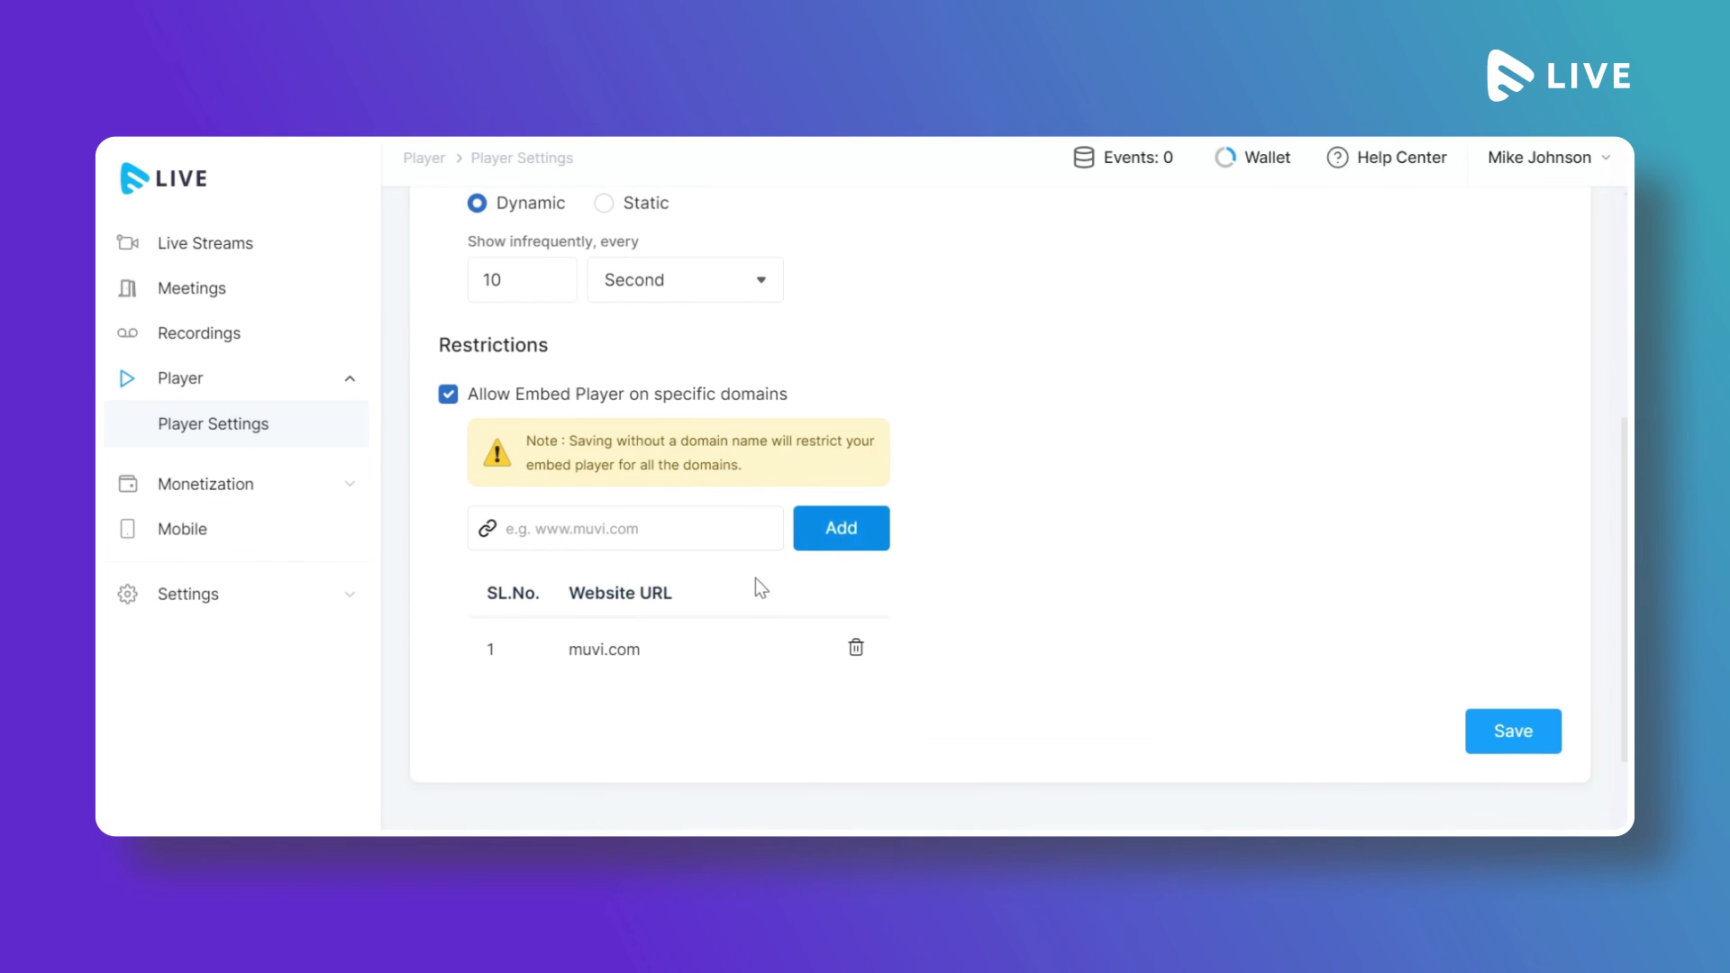
- Turn the 'Allow Embed Player on specific domains' restriction back off
scroll(755, 579, down, 1)
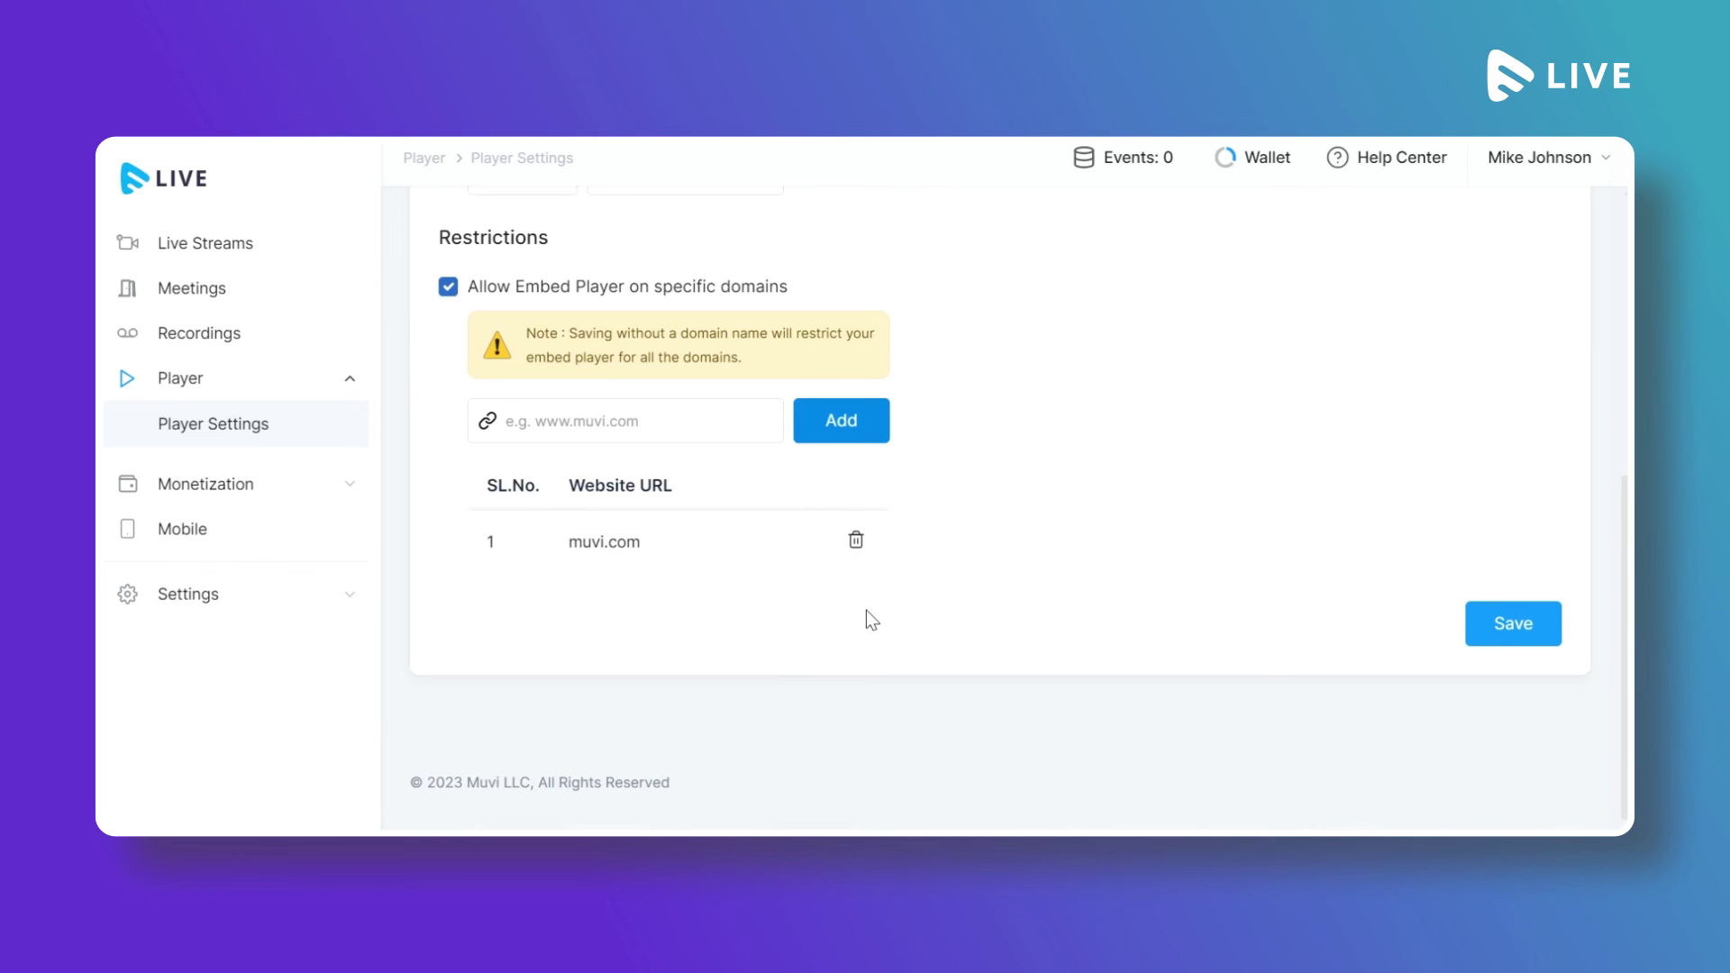
scroll(868, 619, up, 2)
scroll(927, 553, down, 2)
scroll(836, 495, down, 1)
click(448, 286)
scroll(586, 451, up, 3)
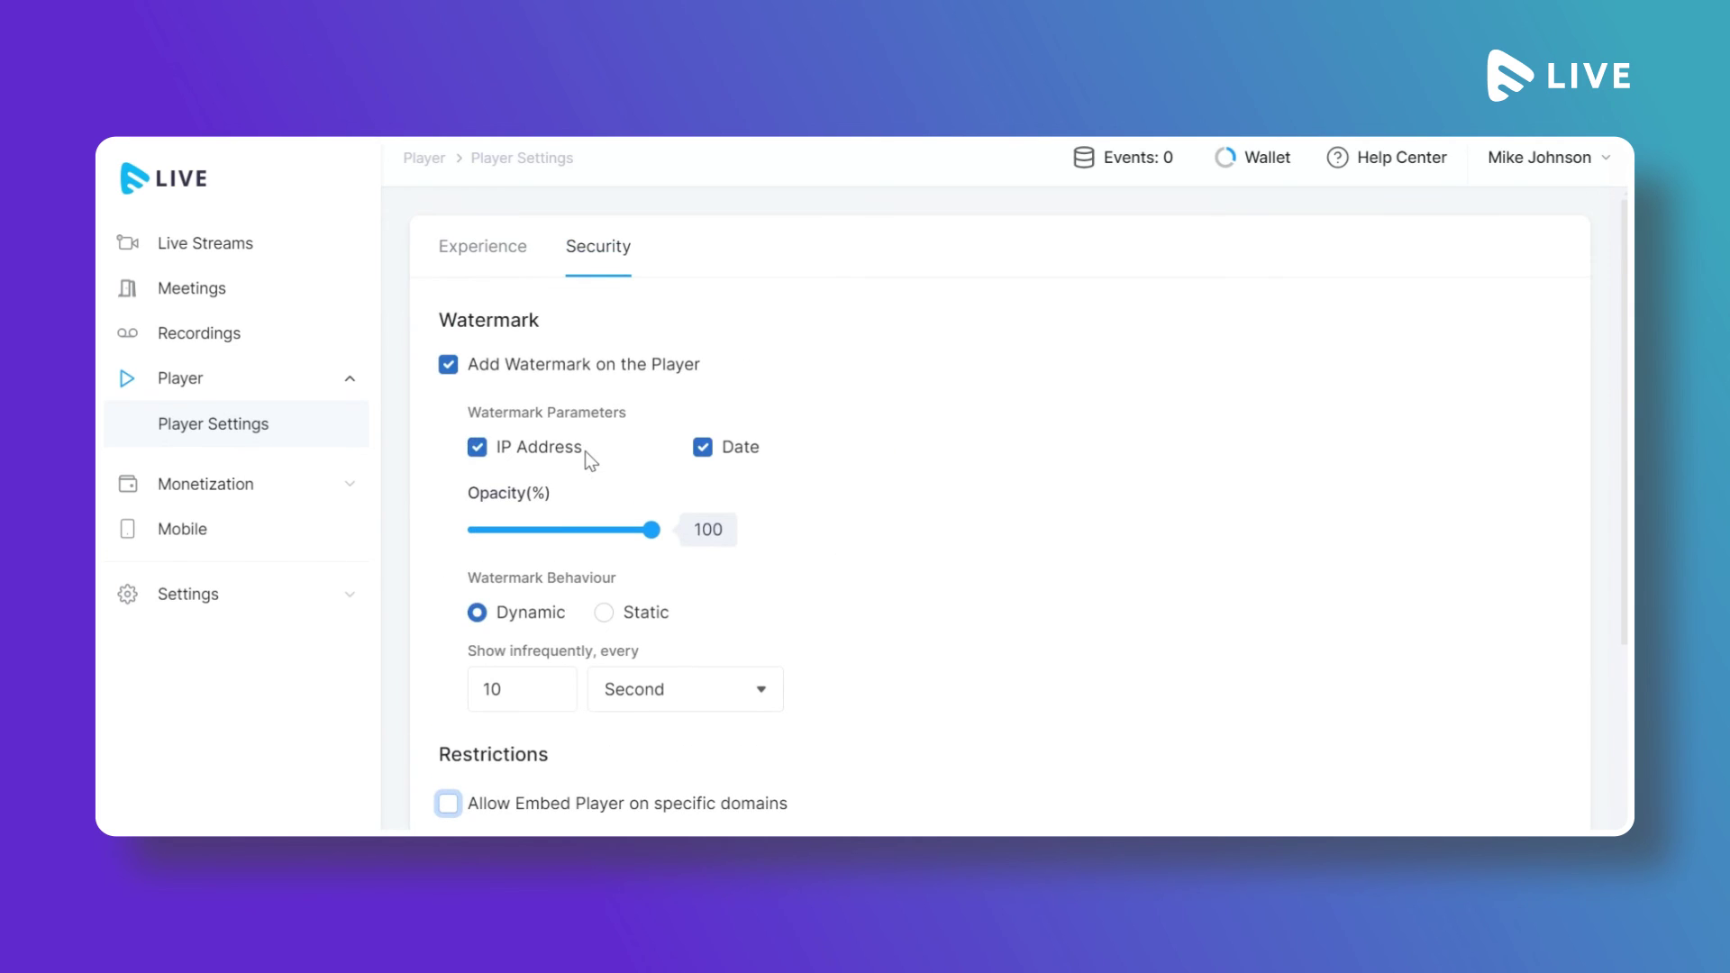
click(316, 382)
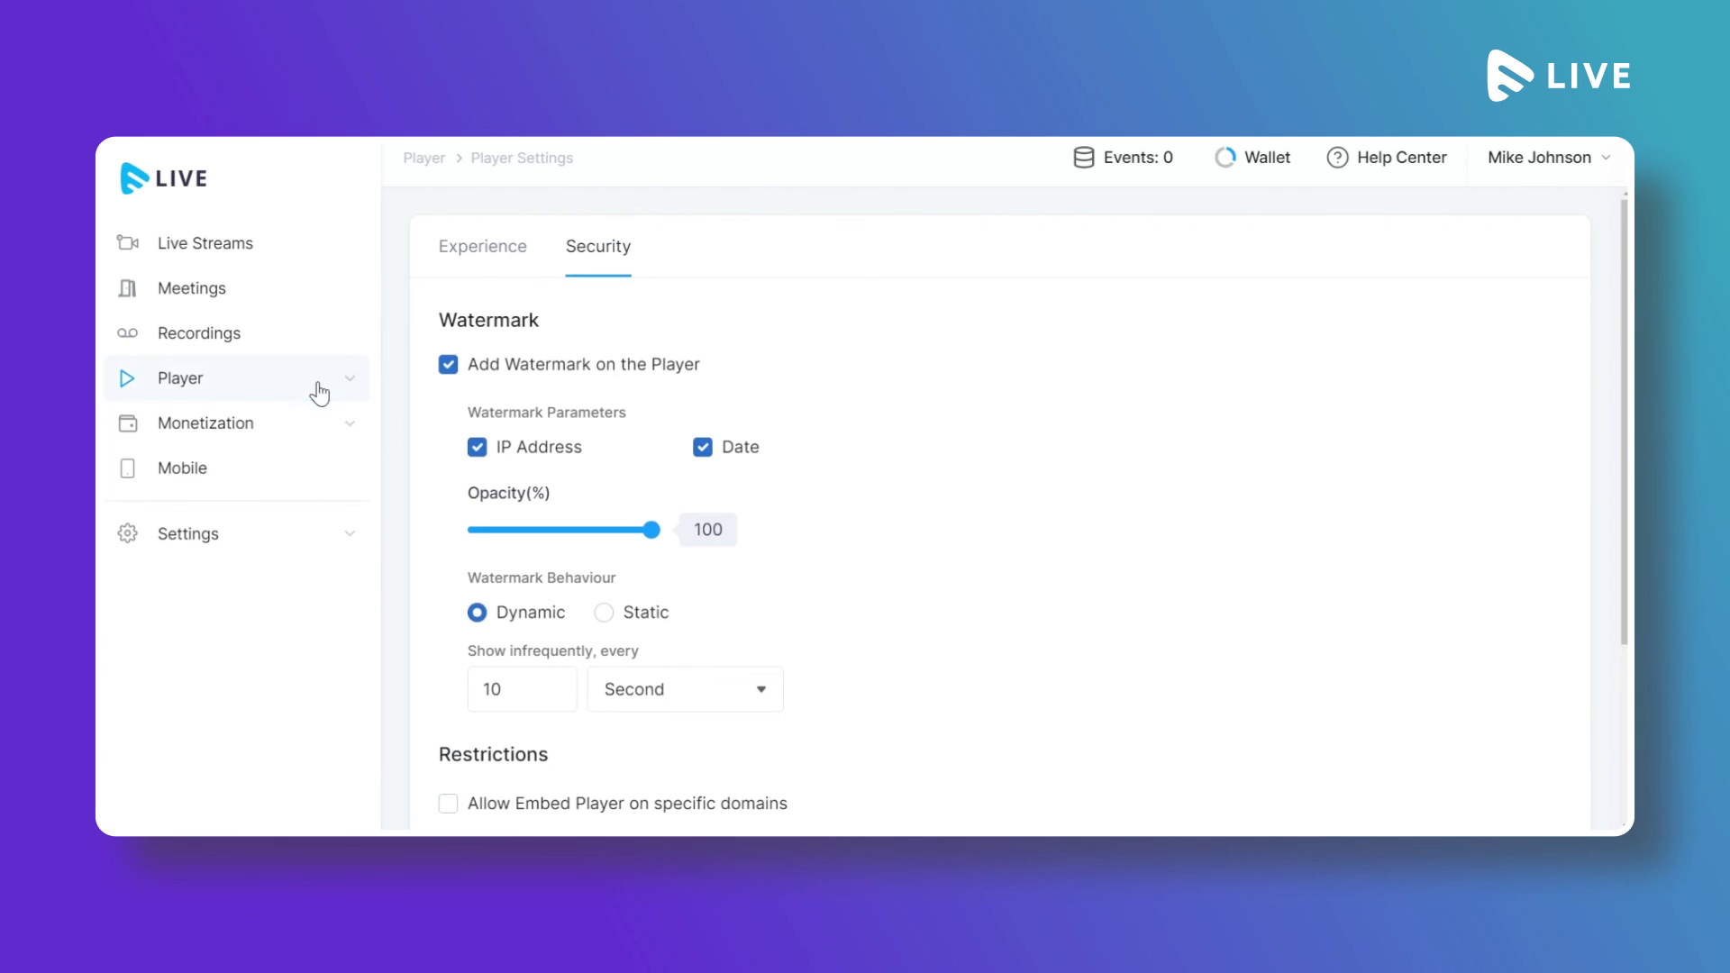
- Open Monetization > Advertisements, begin adding an ad tag, then cancel it
click(321, 425)
click(319, 469)
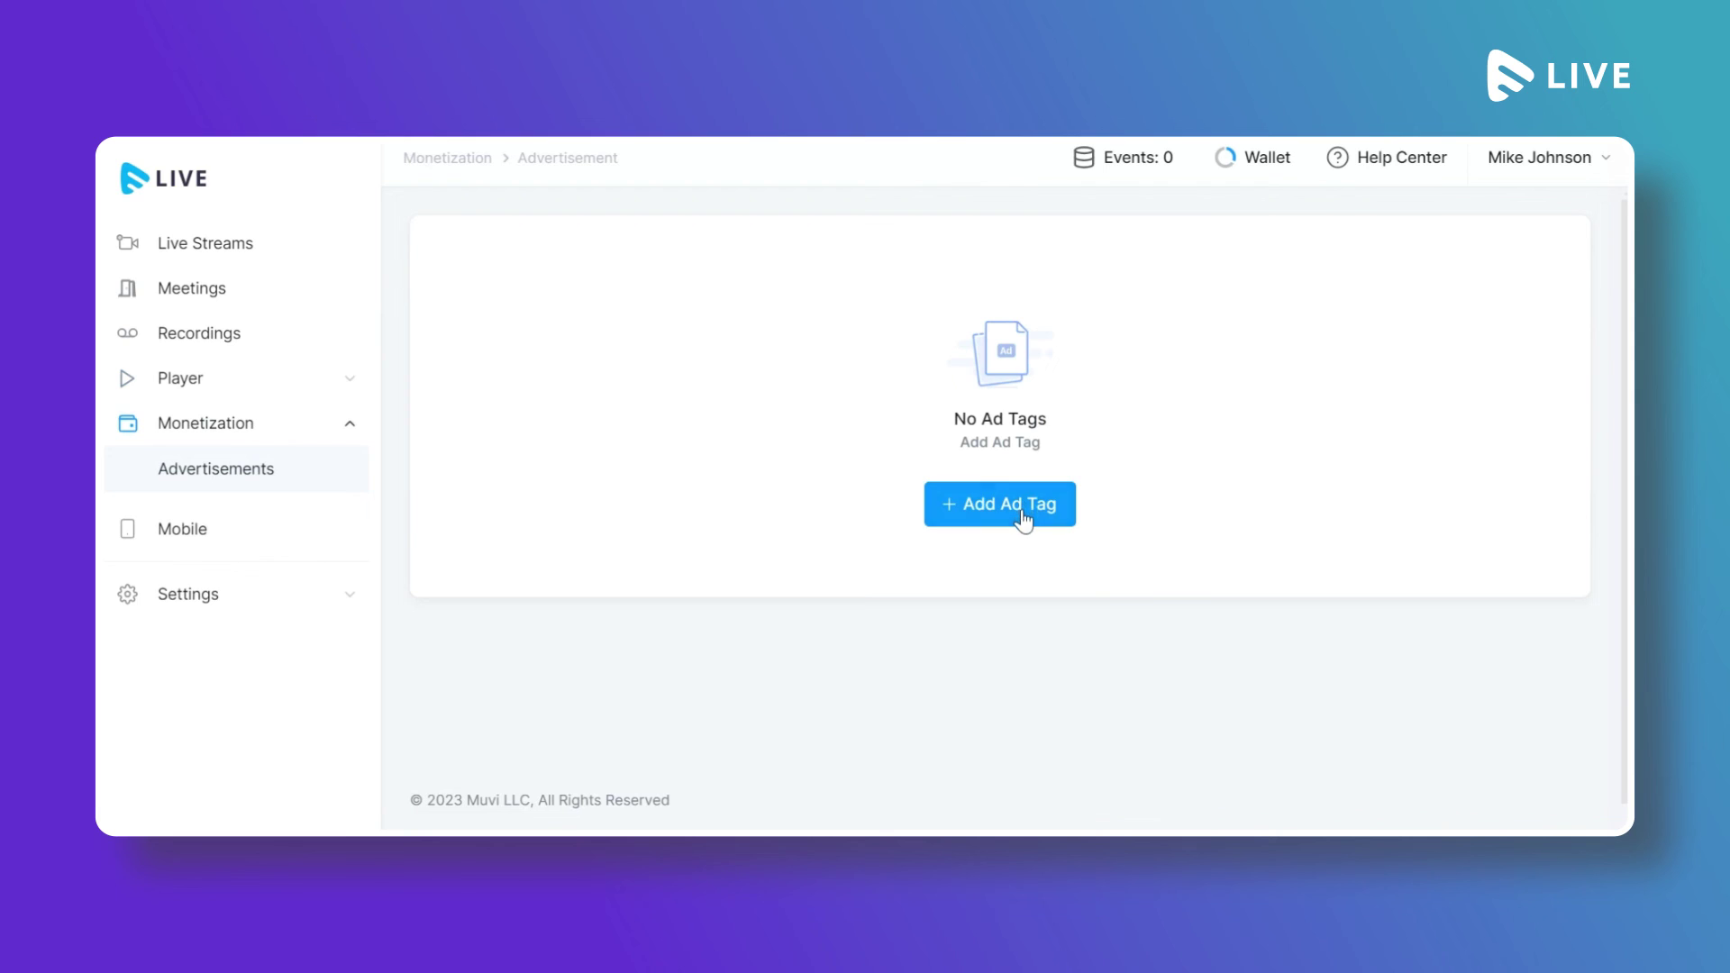
click(1023, 512)
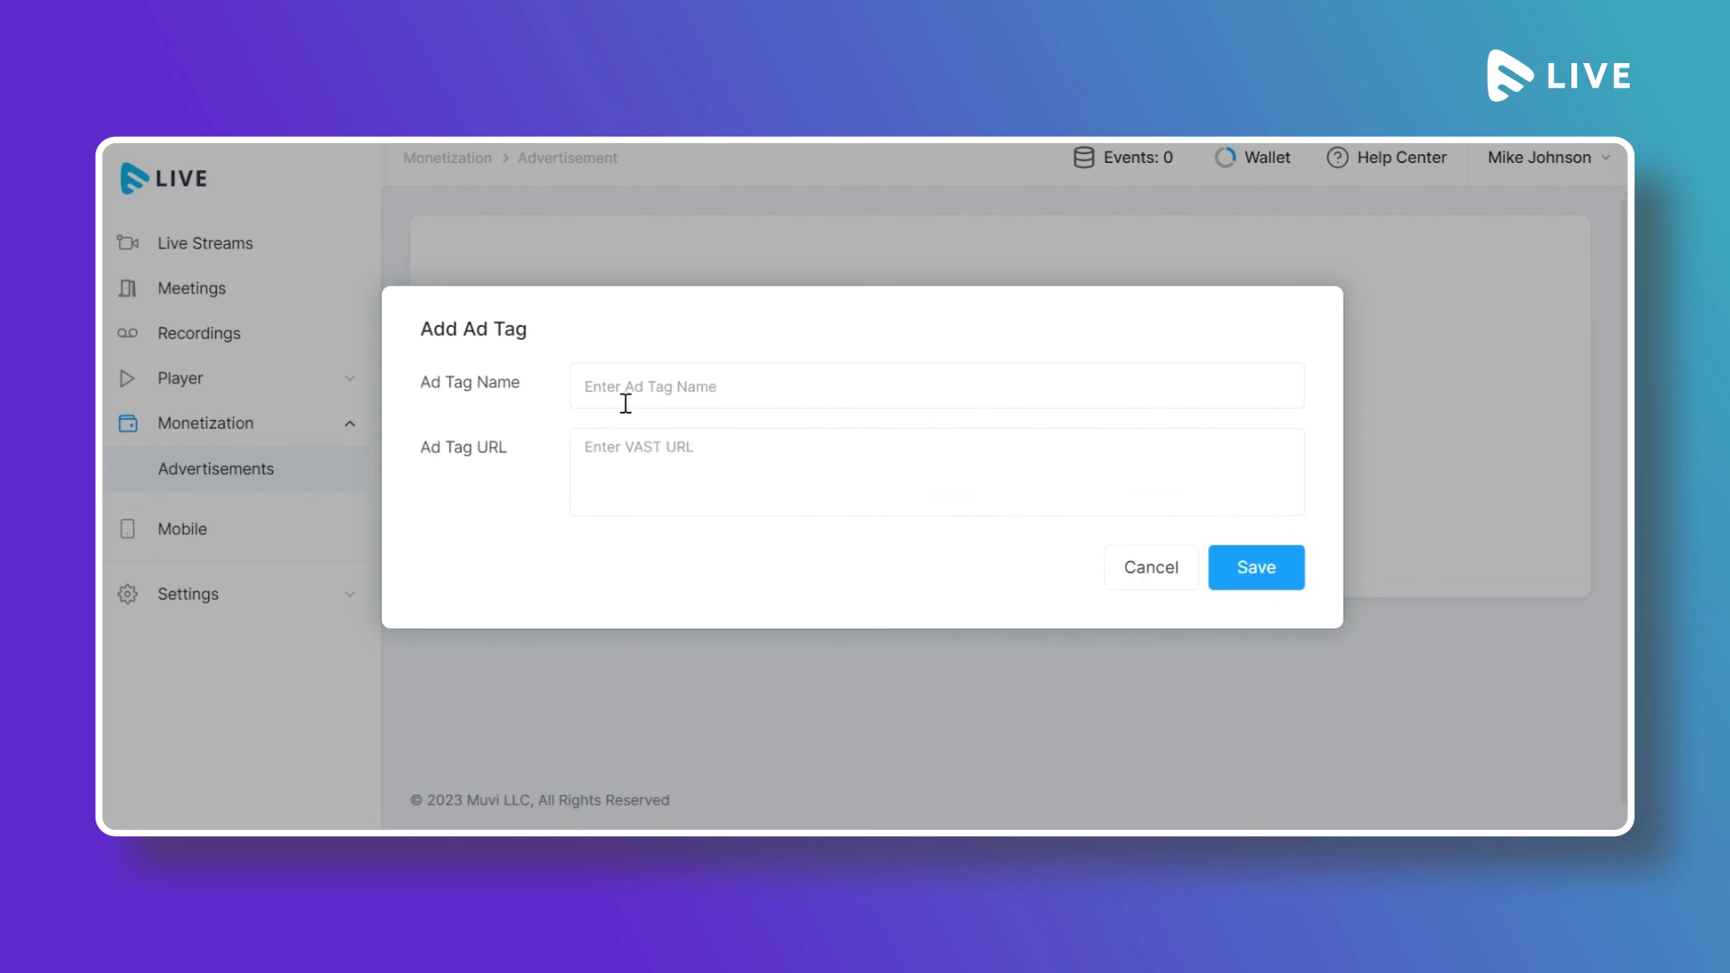
click(1134, 567)
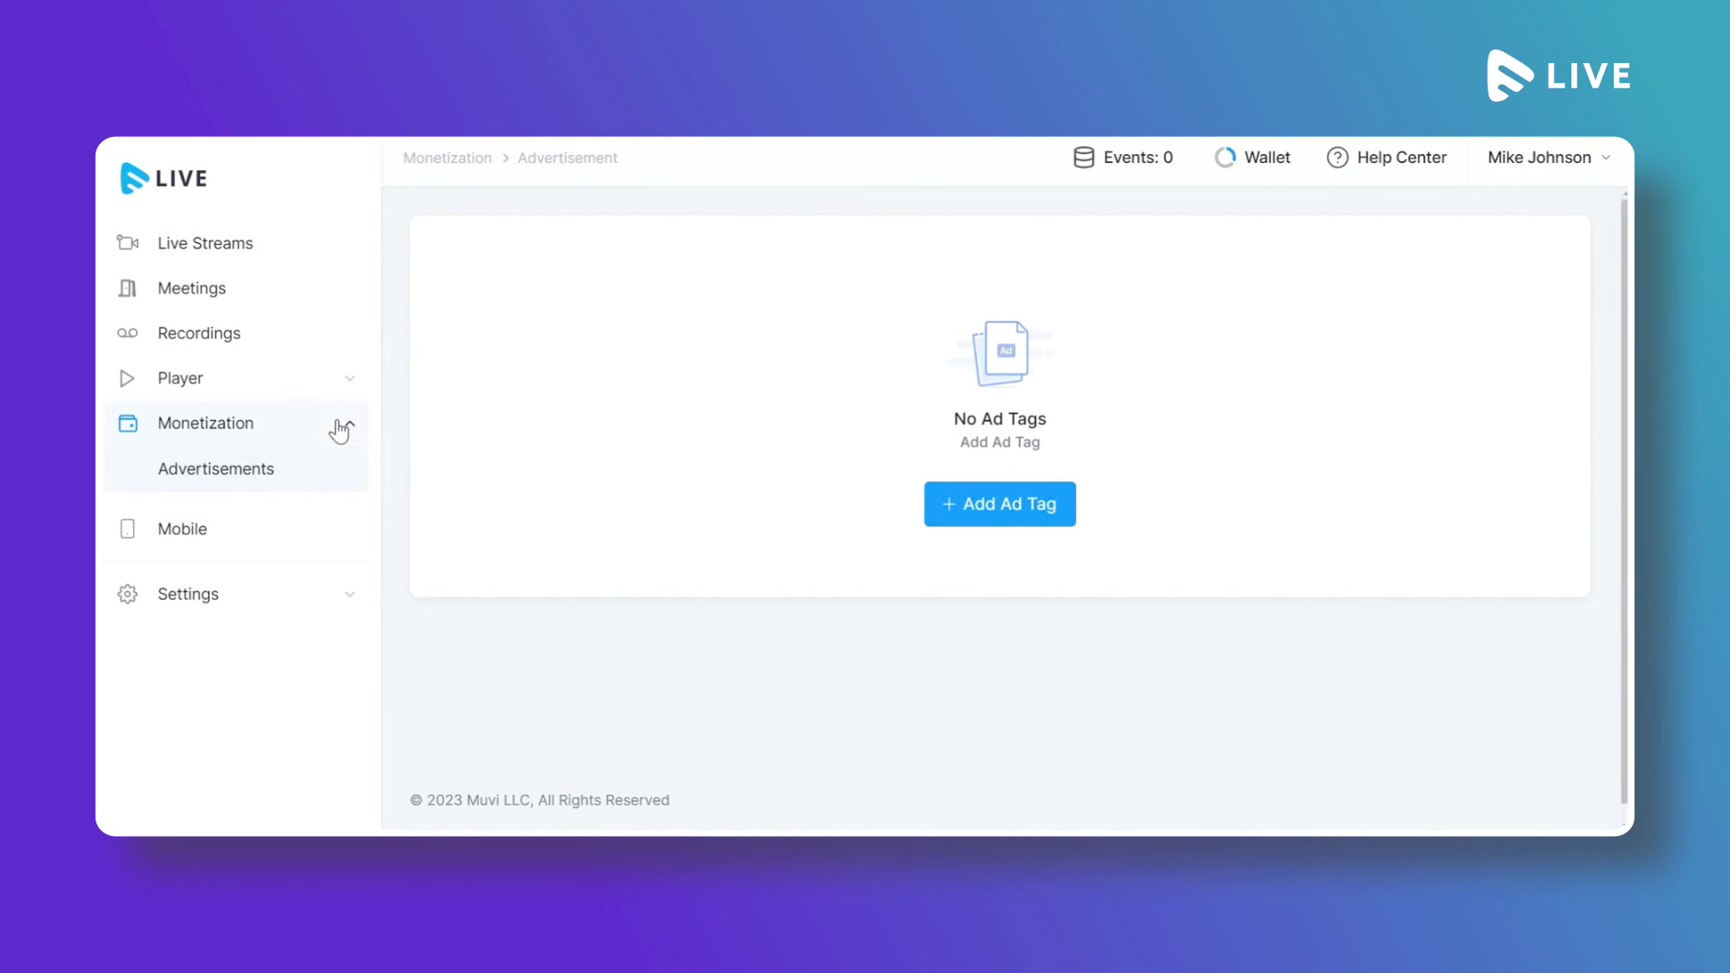
click(340, 429)
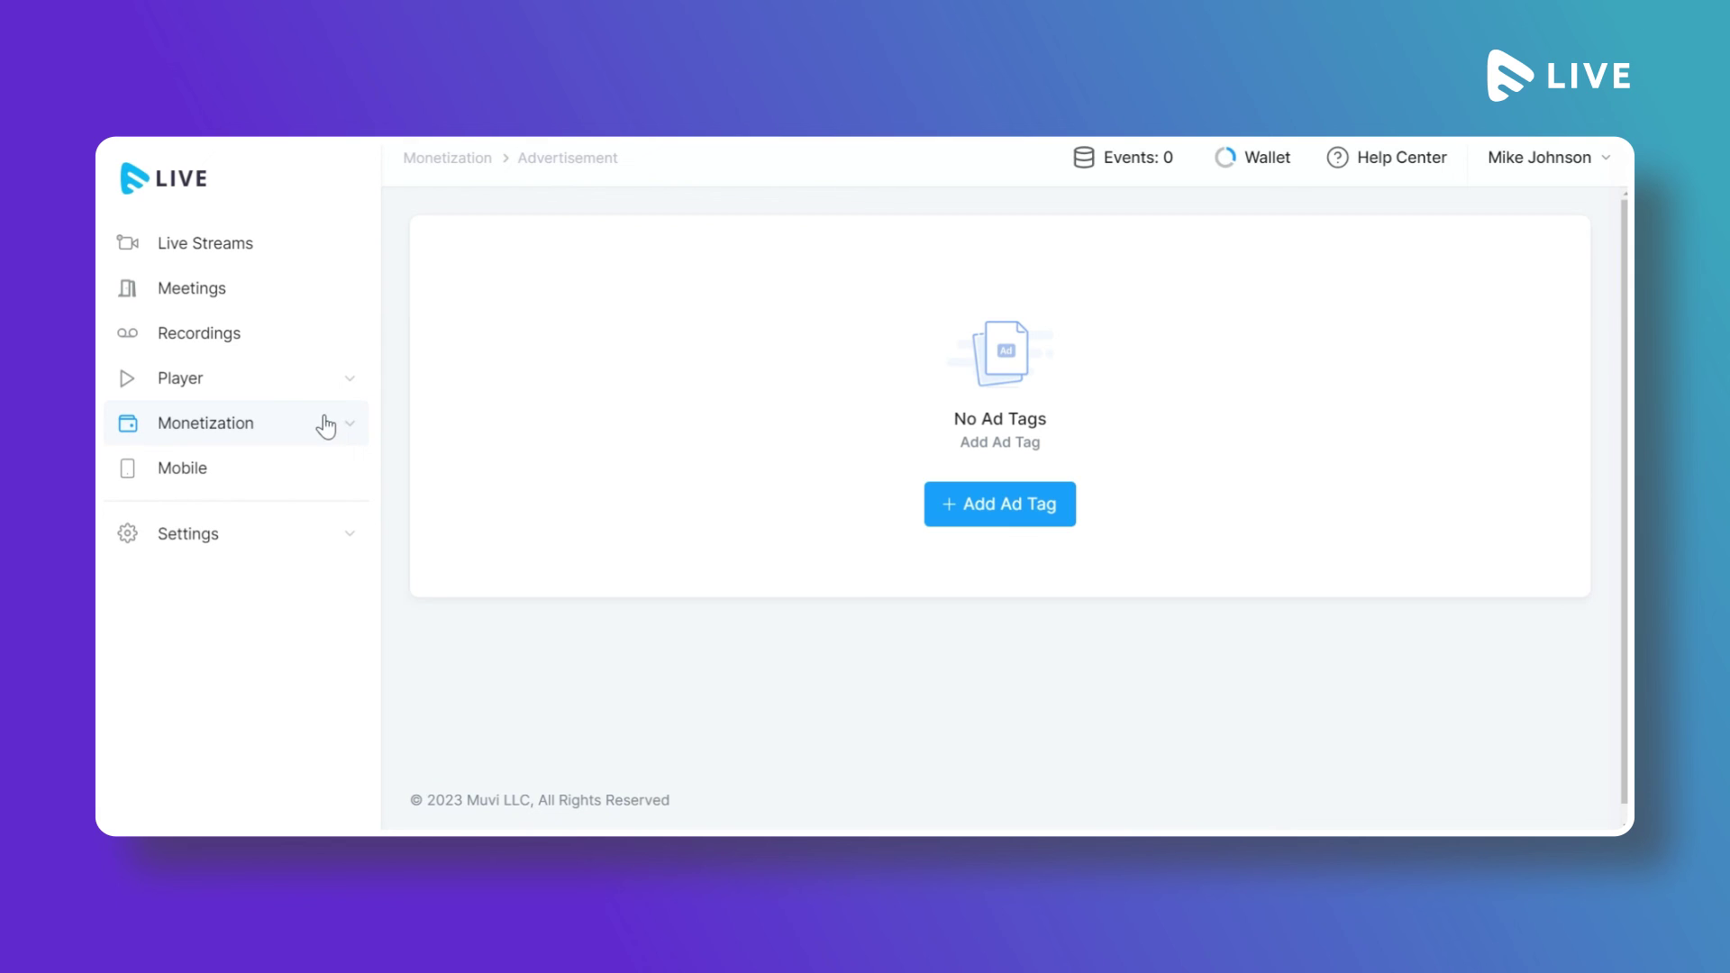
- Open the Stream from Mobile page and follow its Get it on Google Play link
click(245, 479)
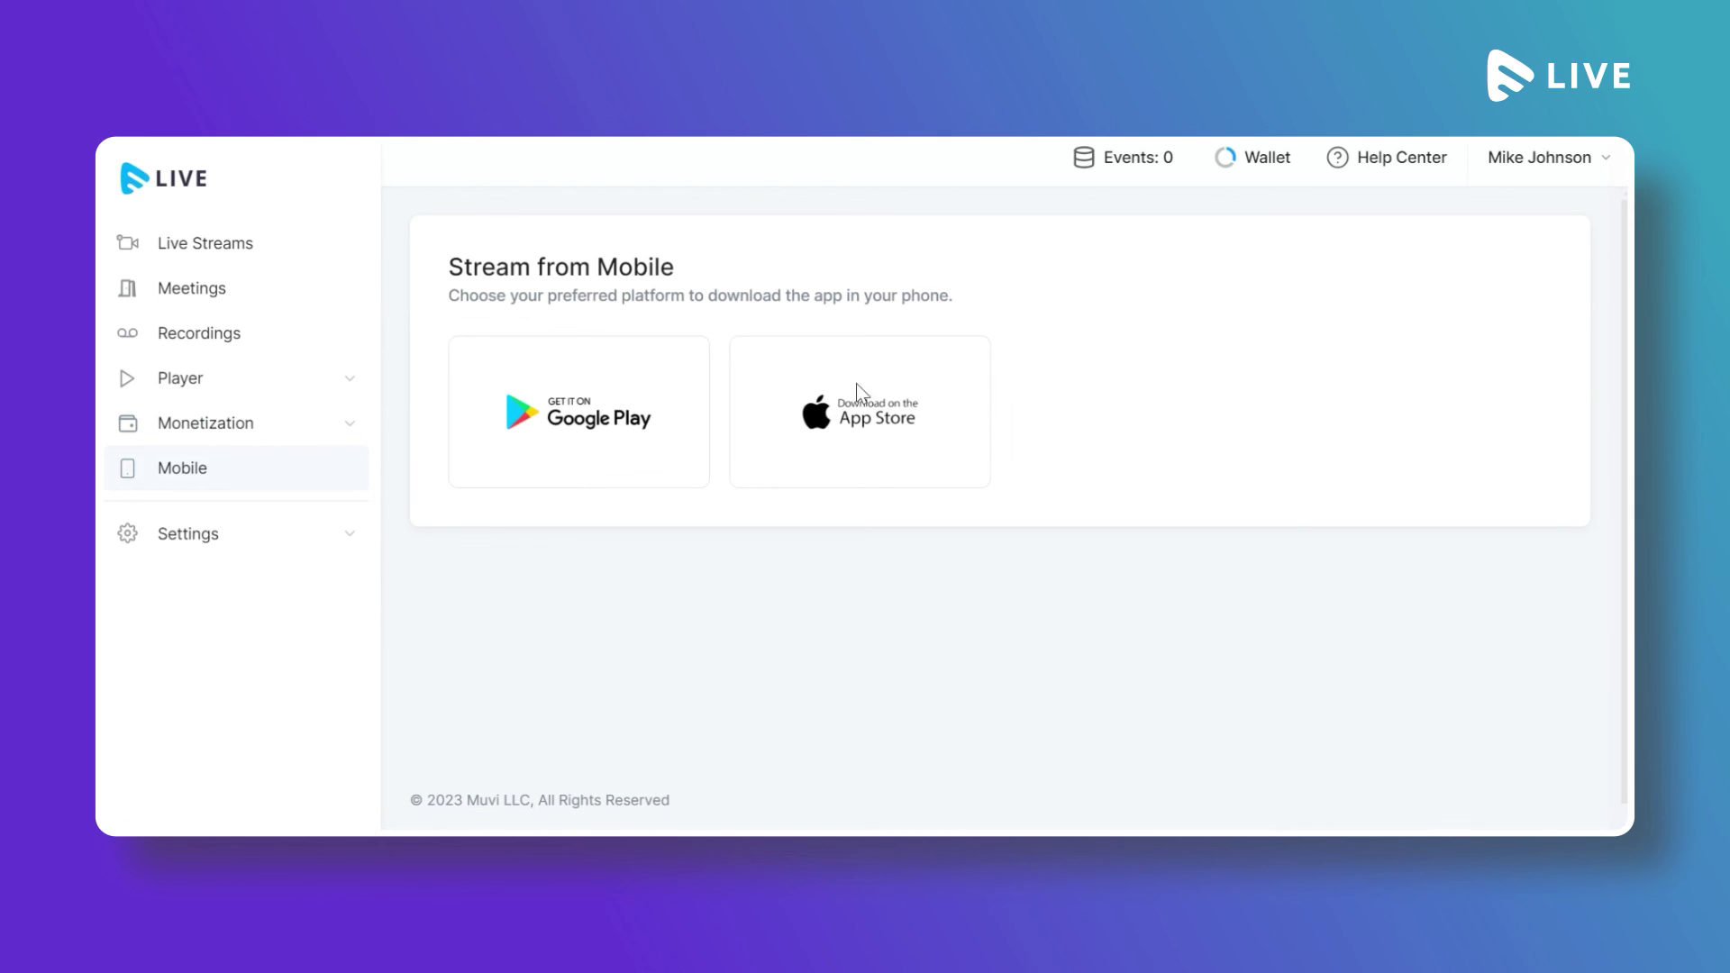
click(603, 416)
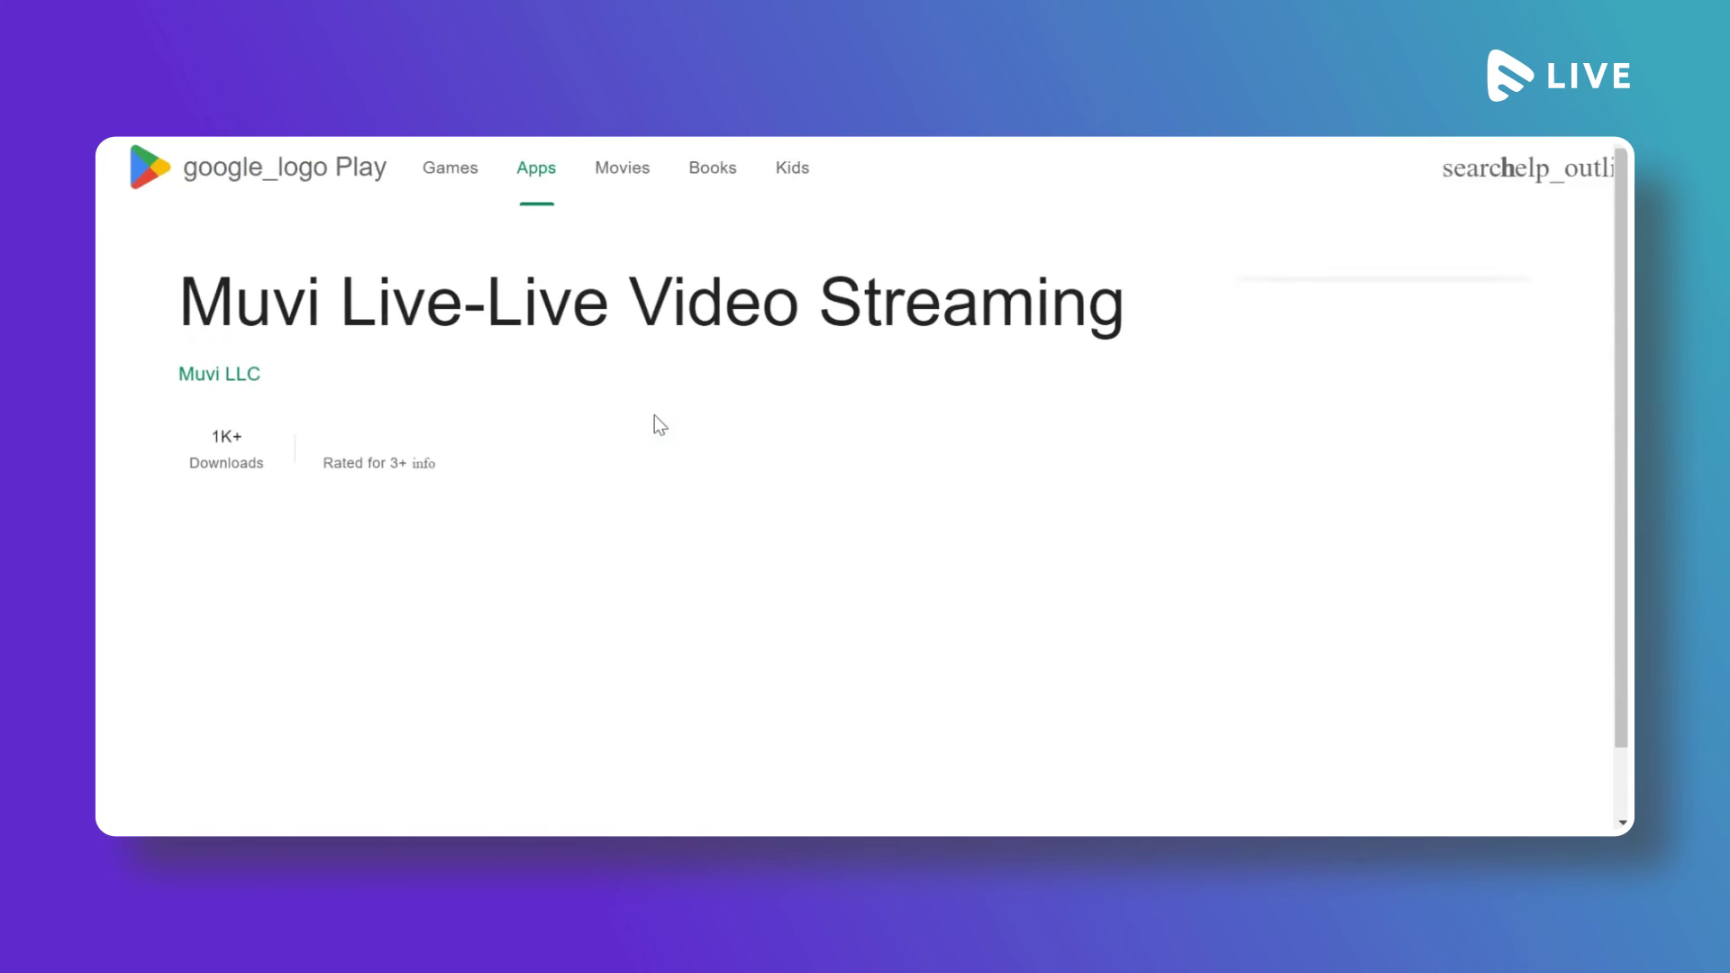
- Scroll through the Google Play listing for Muvi Live-Live Video Streaming
scroll(686, 446, down, 3)
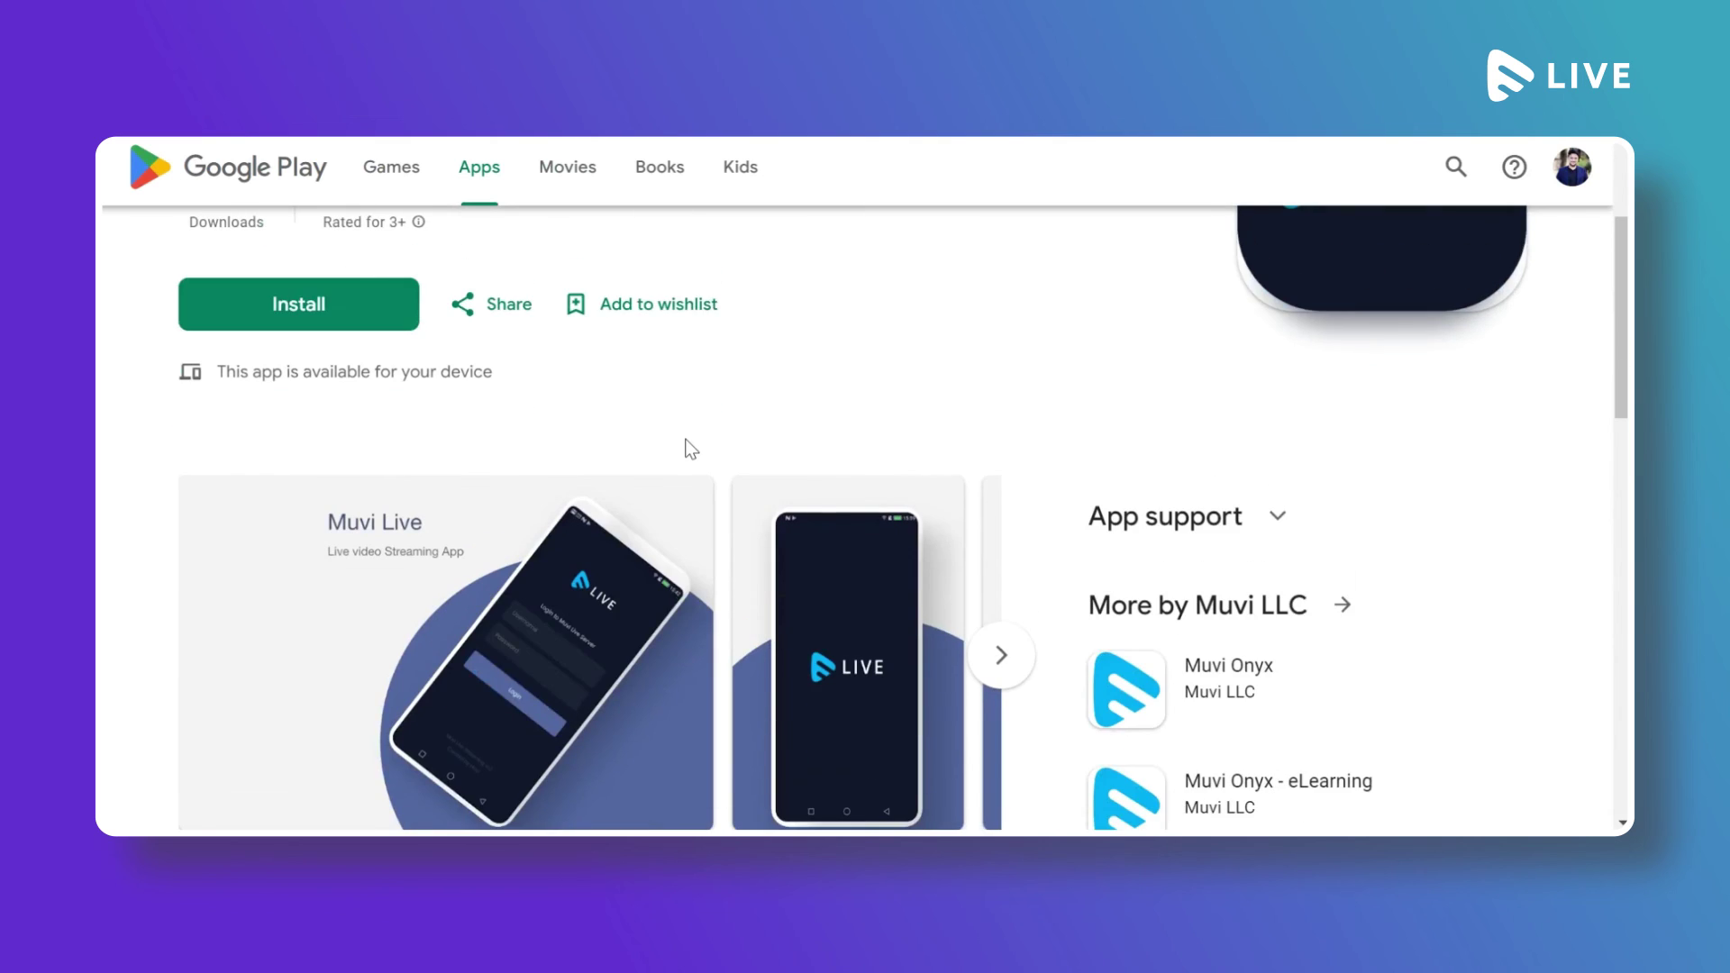
scroll(688, 446, down, 2)
scroll(687, 447, up, 5)
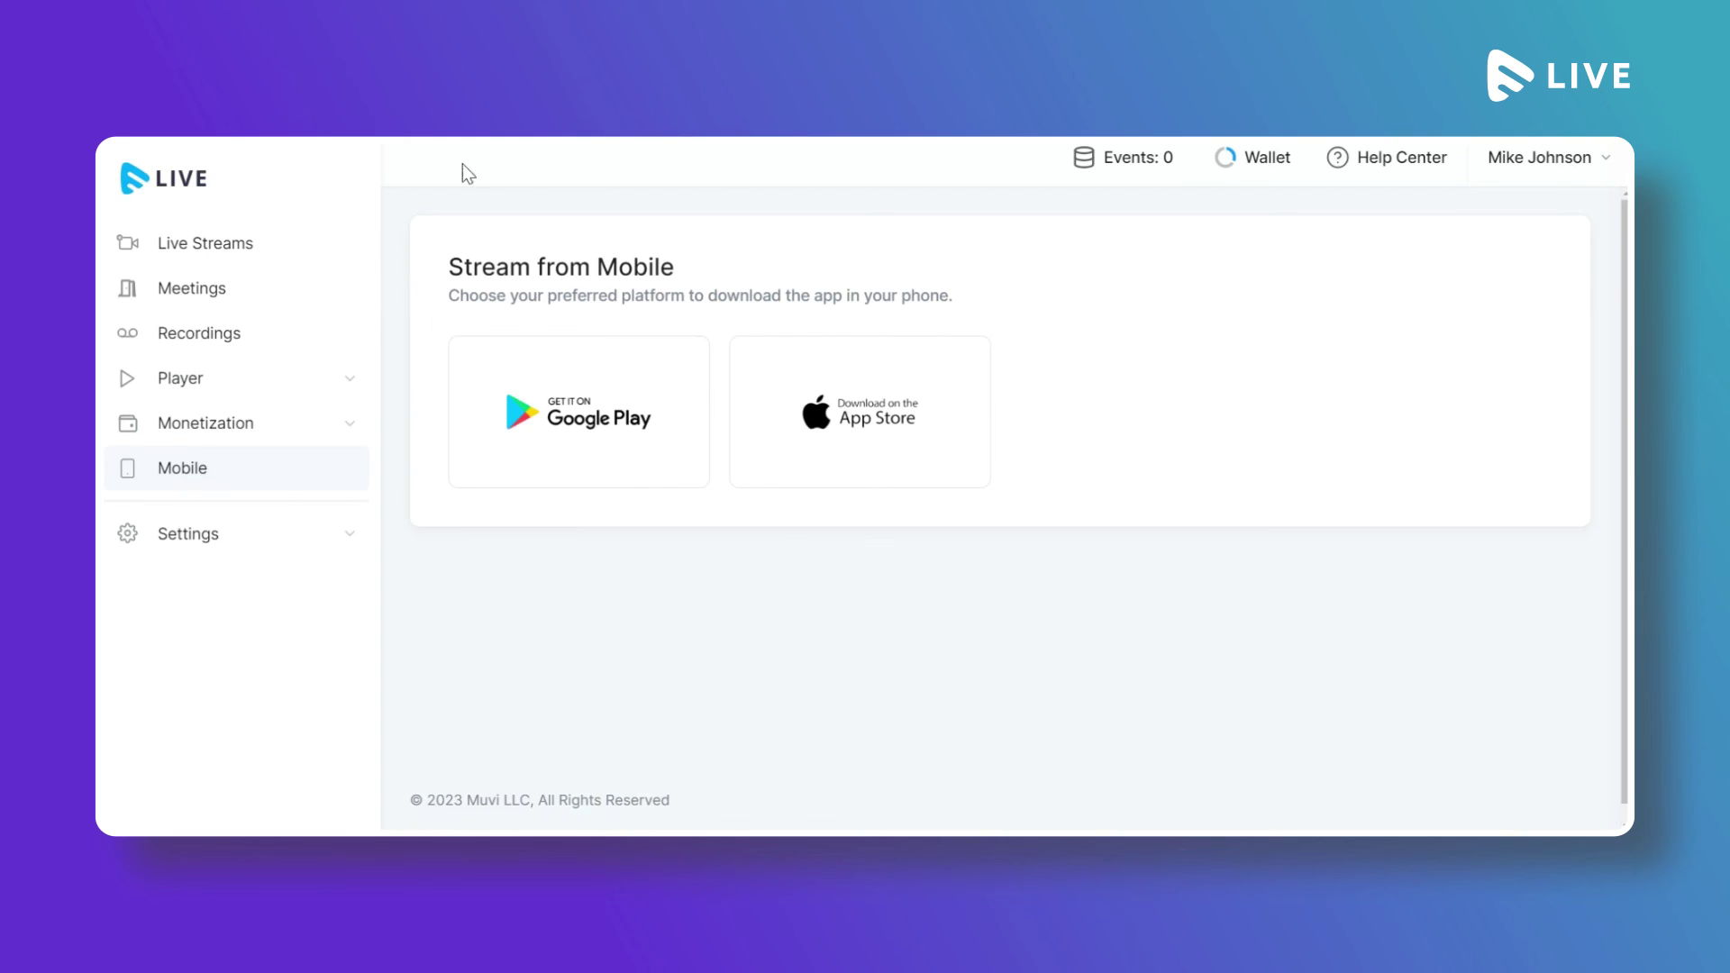
- Show the account dropdown with its profile, account and logout options
click(1534, 160)
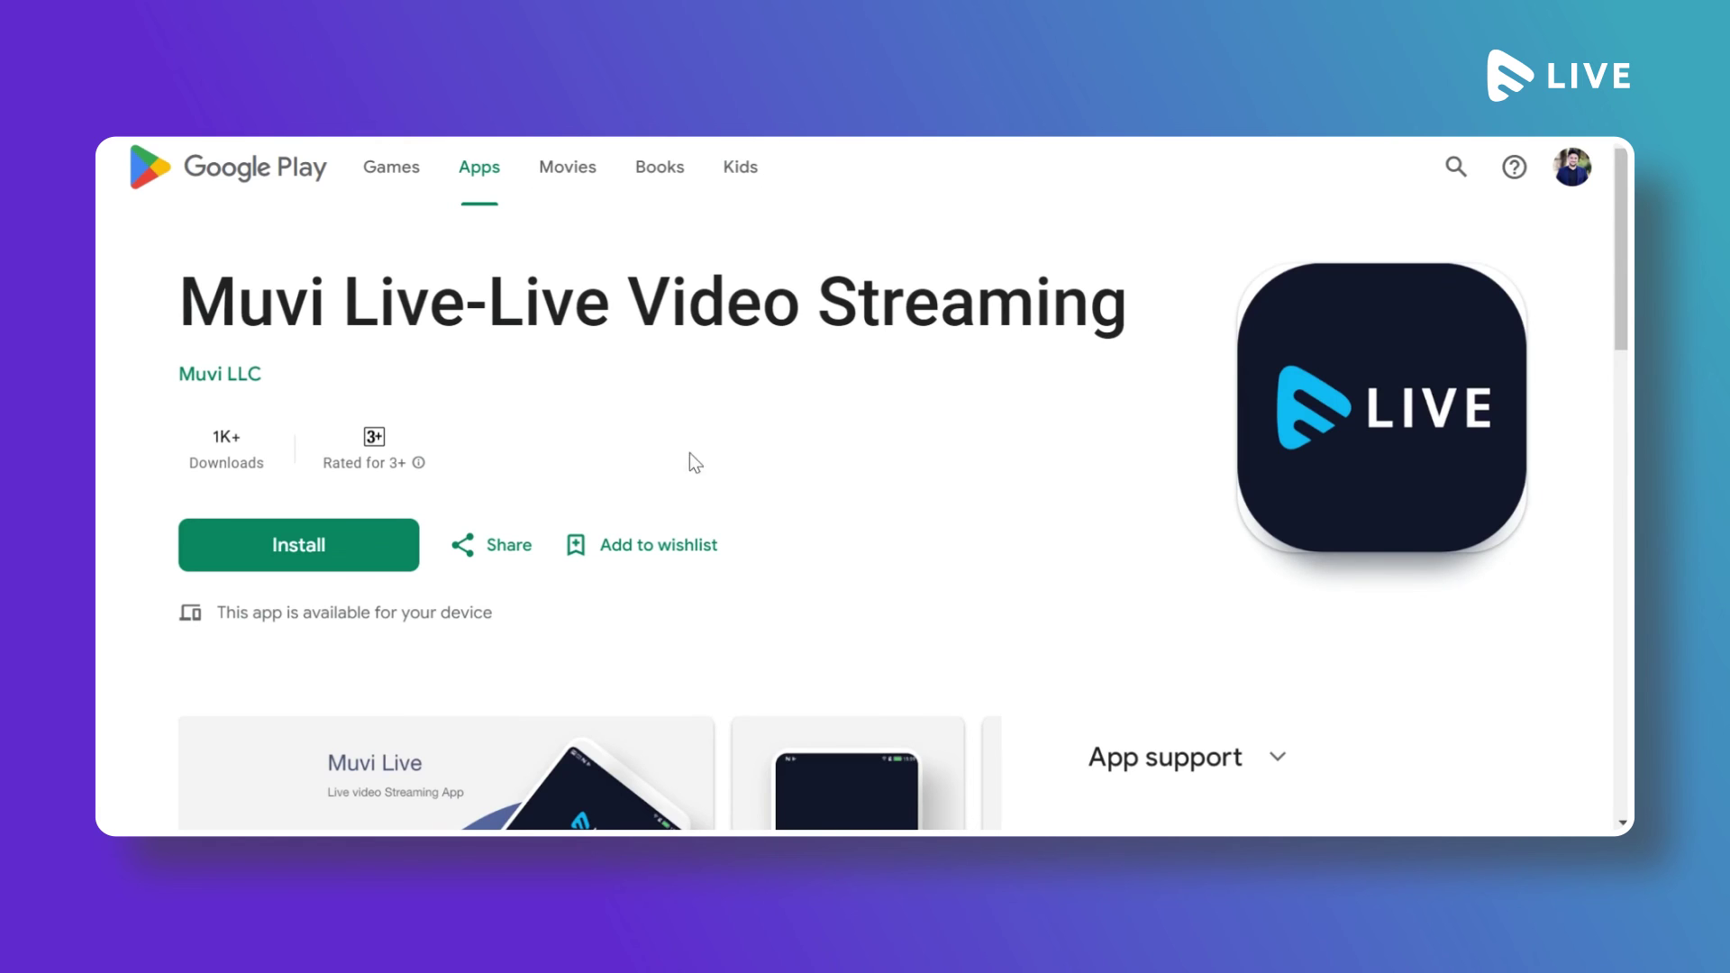
scroll(692, 487, down, 7)
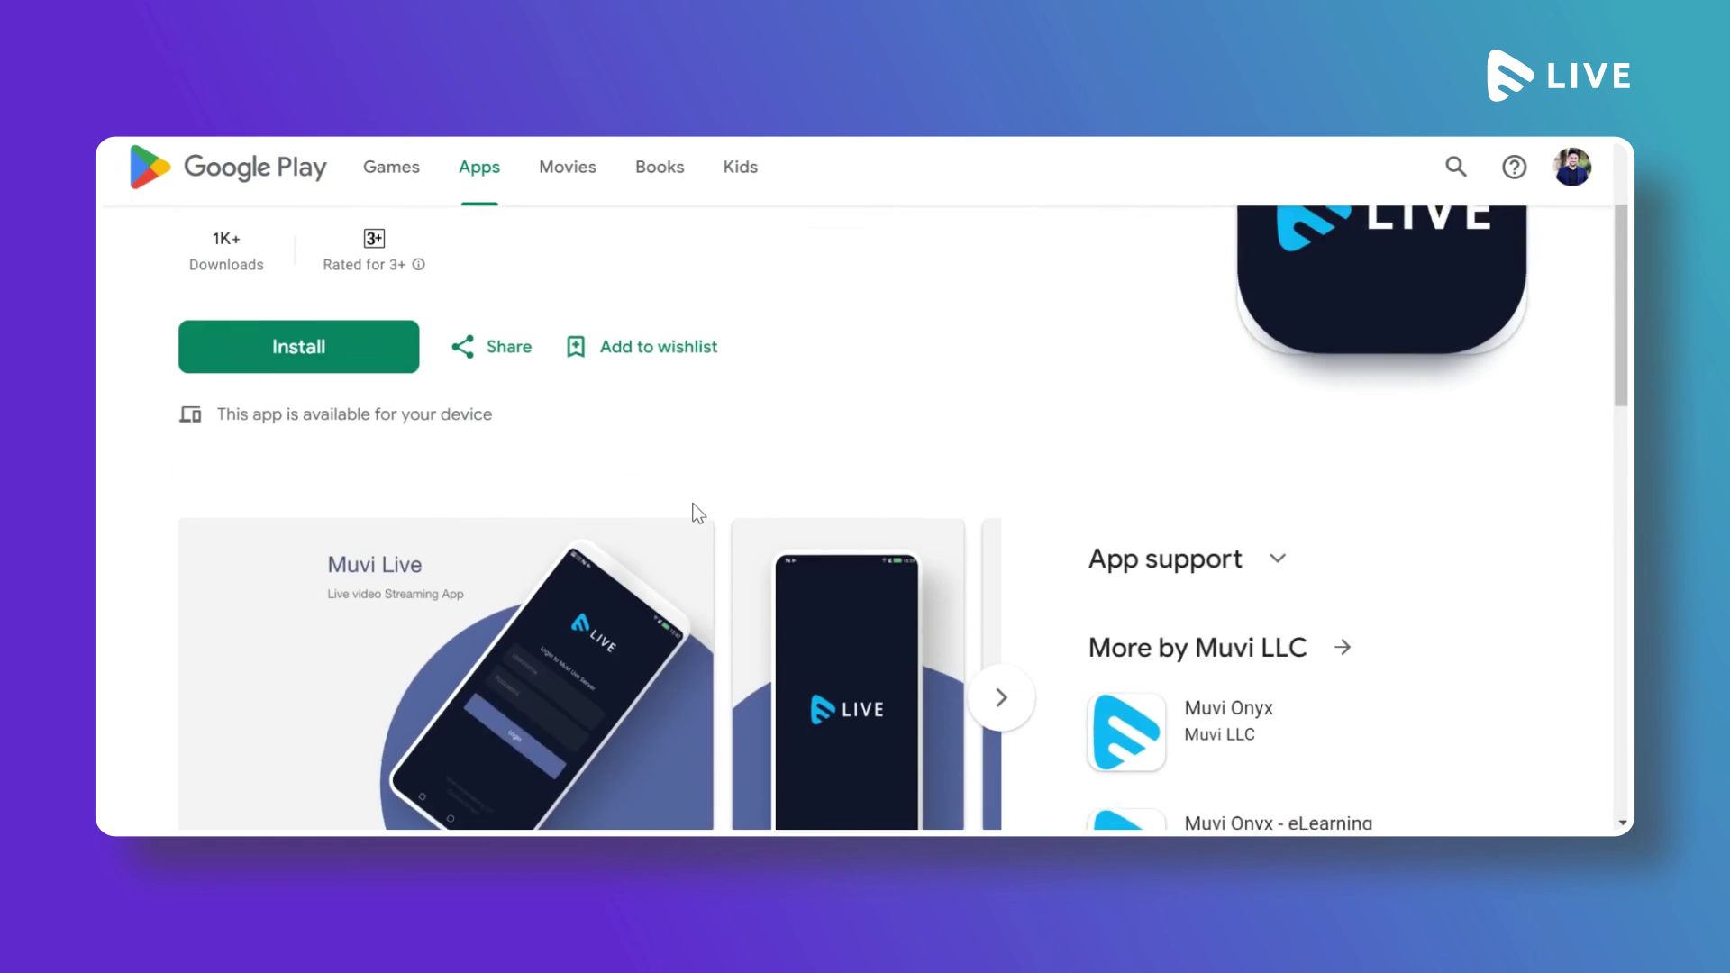
- Advance the screenshot carousel to the later Muvi Live app screens and browse the listing
scroll(692, 501, up, 3)
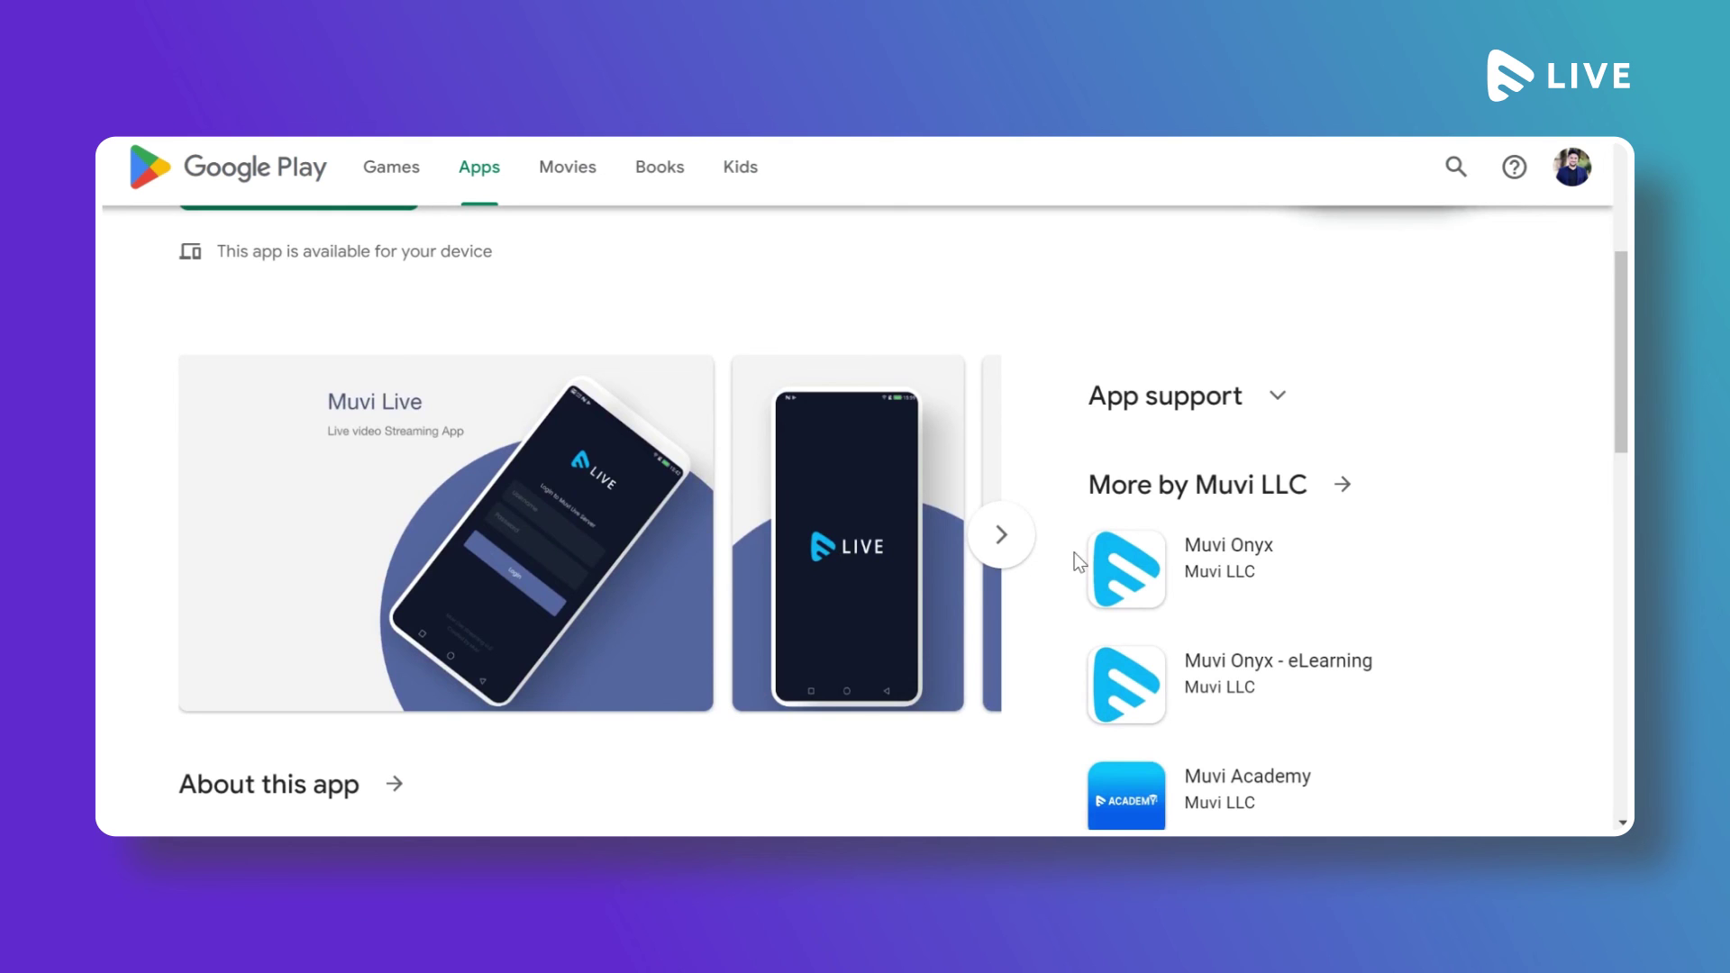
click(1002, 537)
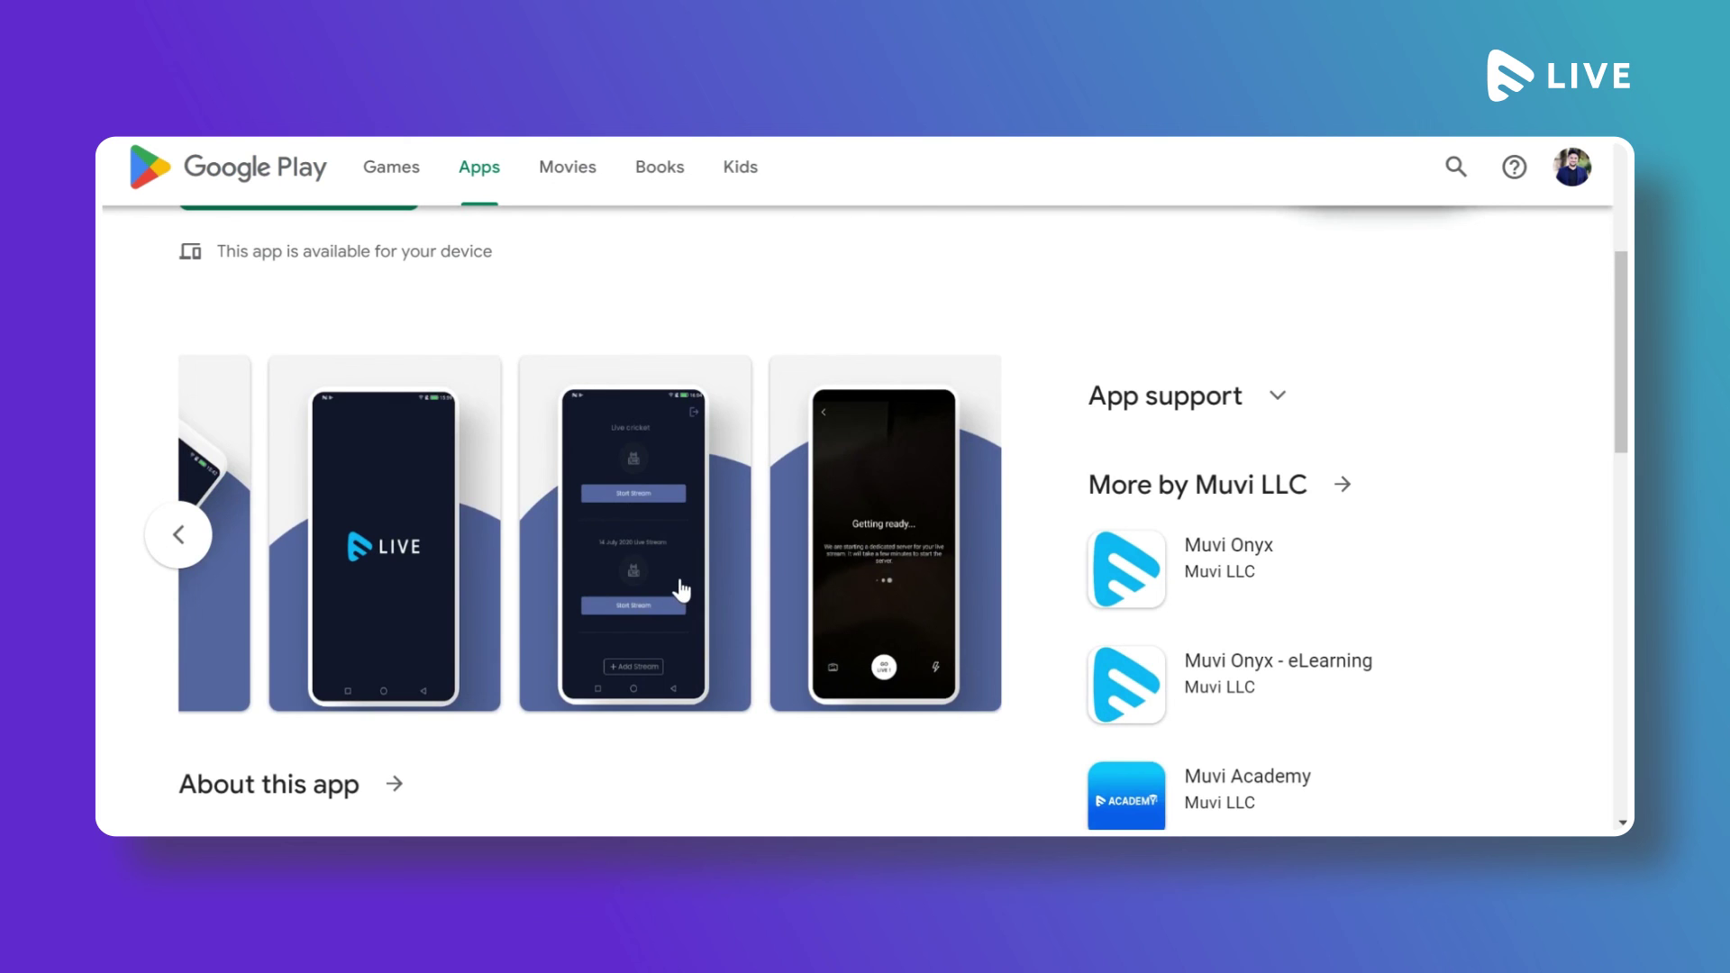
scroll(678, 591, up, 2)
scroll(681, 590, down, 2)
scroll(681, 590, up, 2)
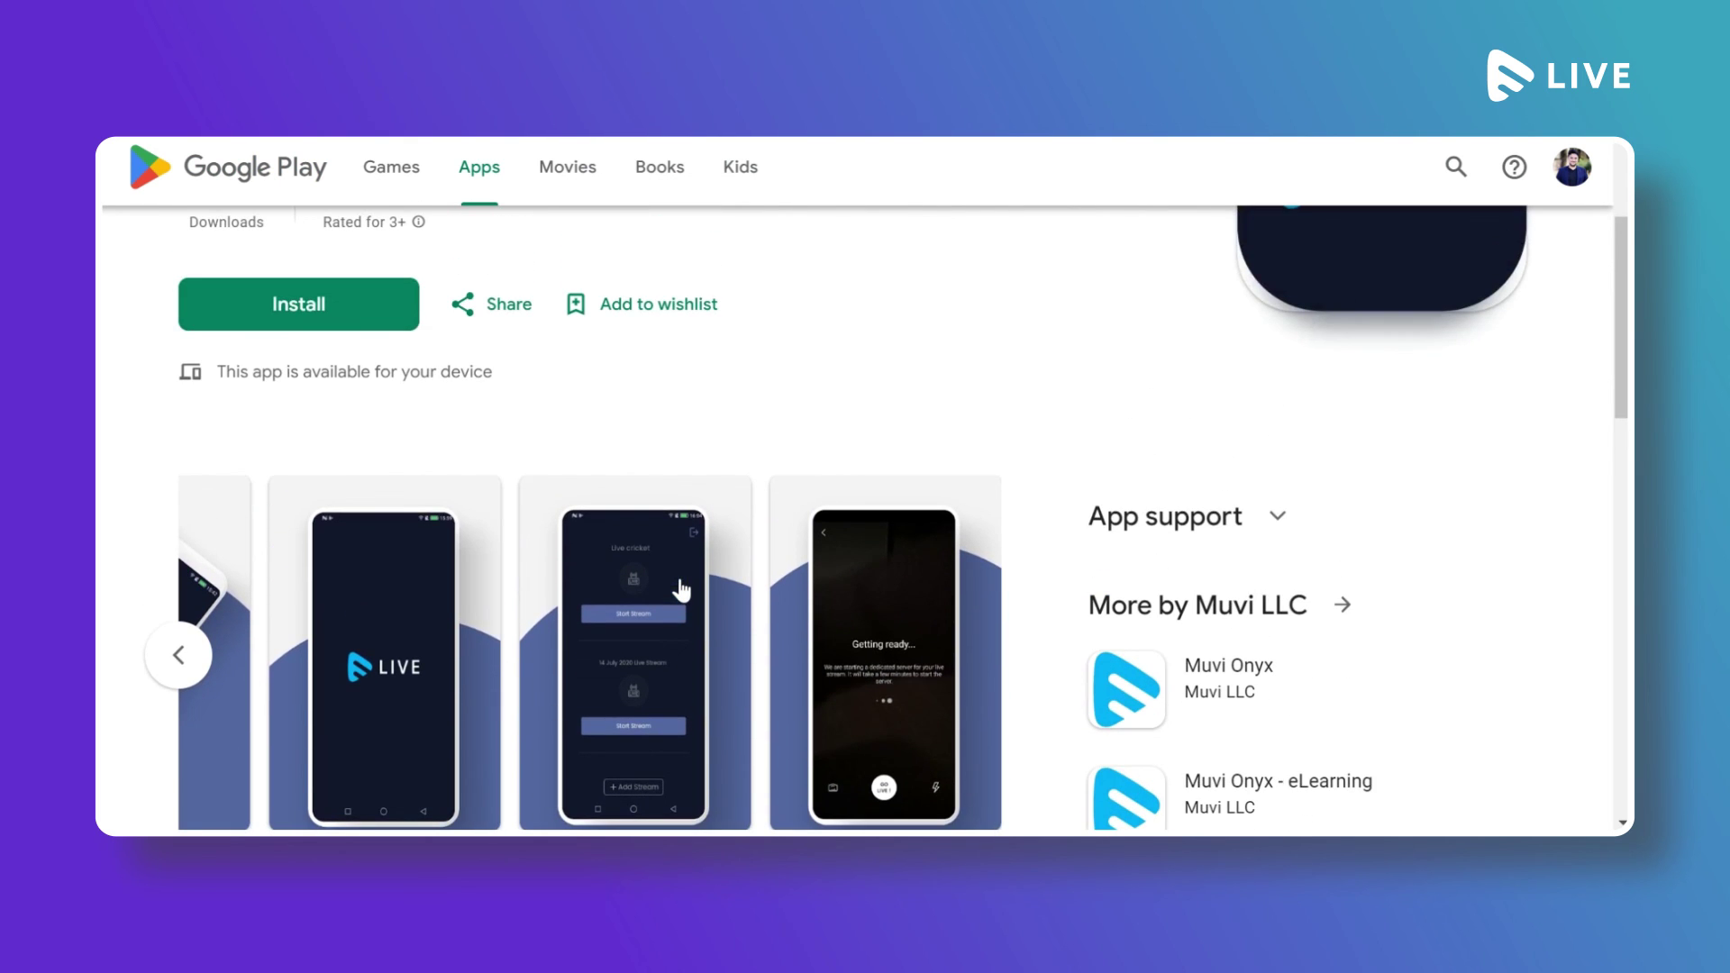
scroll(682, 590, down, 2)
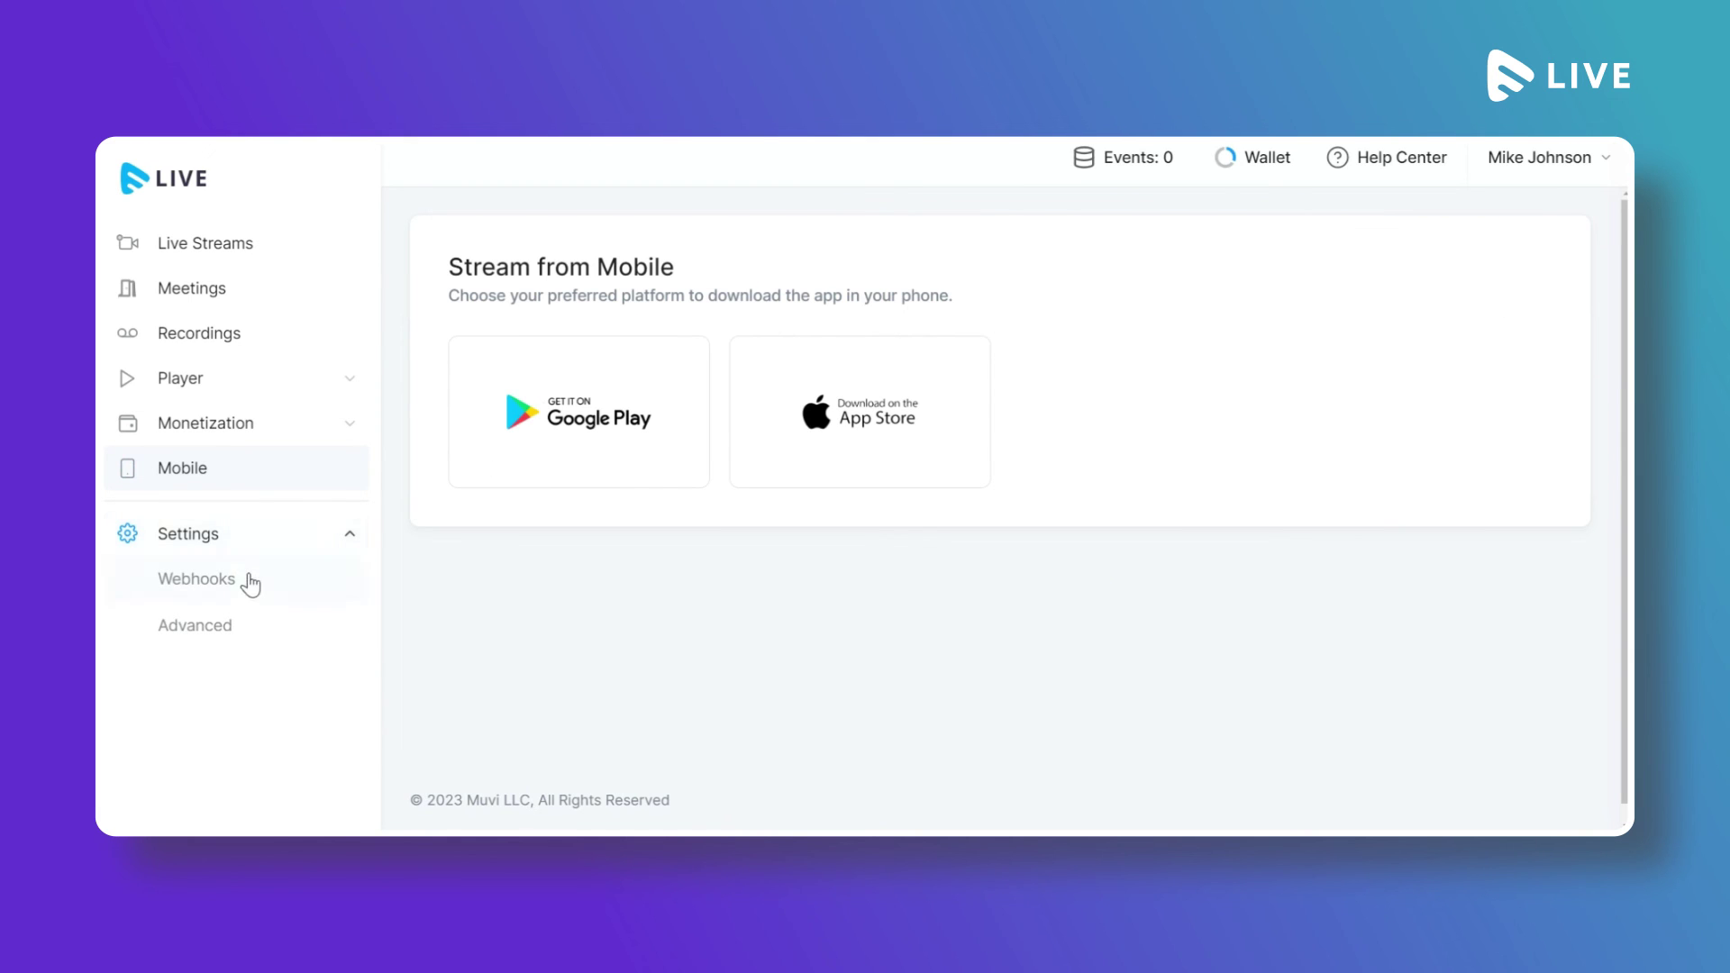
- Bring up the empty Add Webhook form with name, endpoint URL, events and headers fields
click(250, 592)
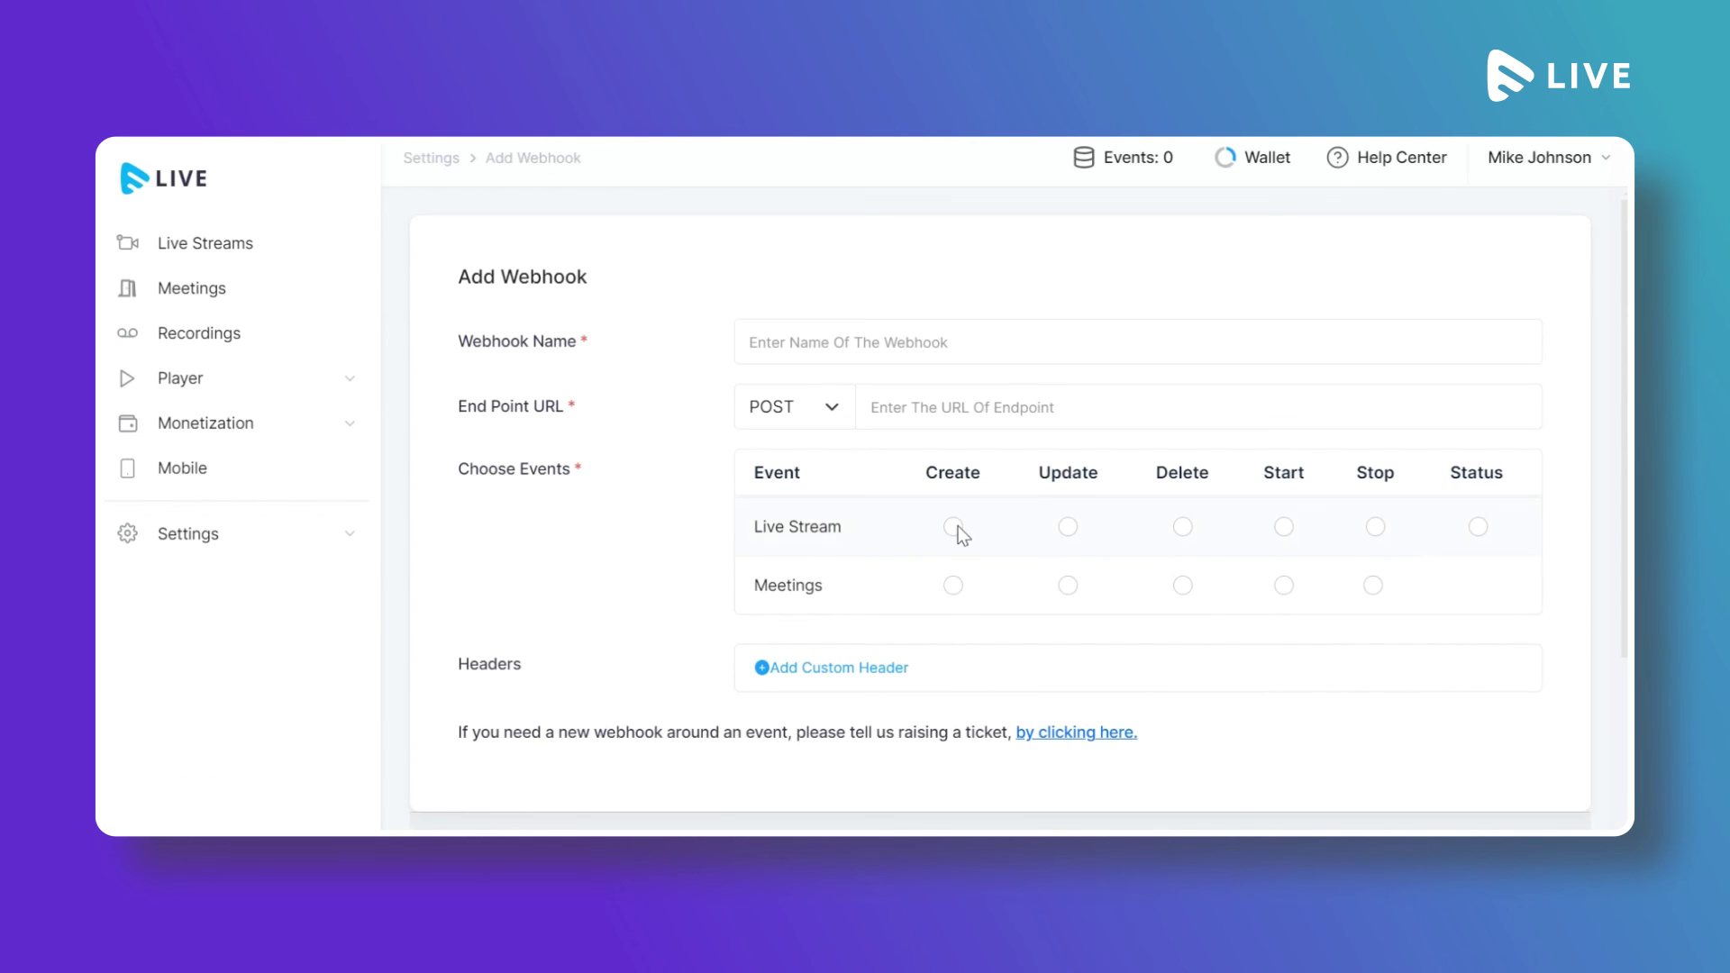
scroll(885, 629, down, 2)
scroll(966, 613, up, 2)
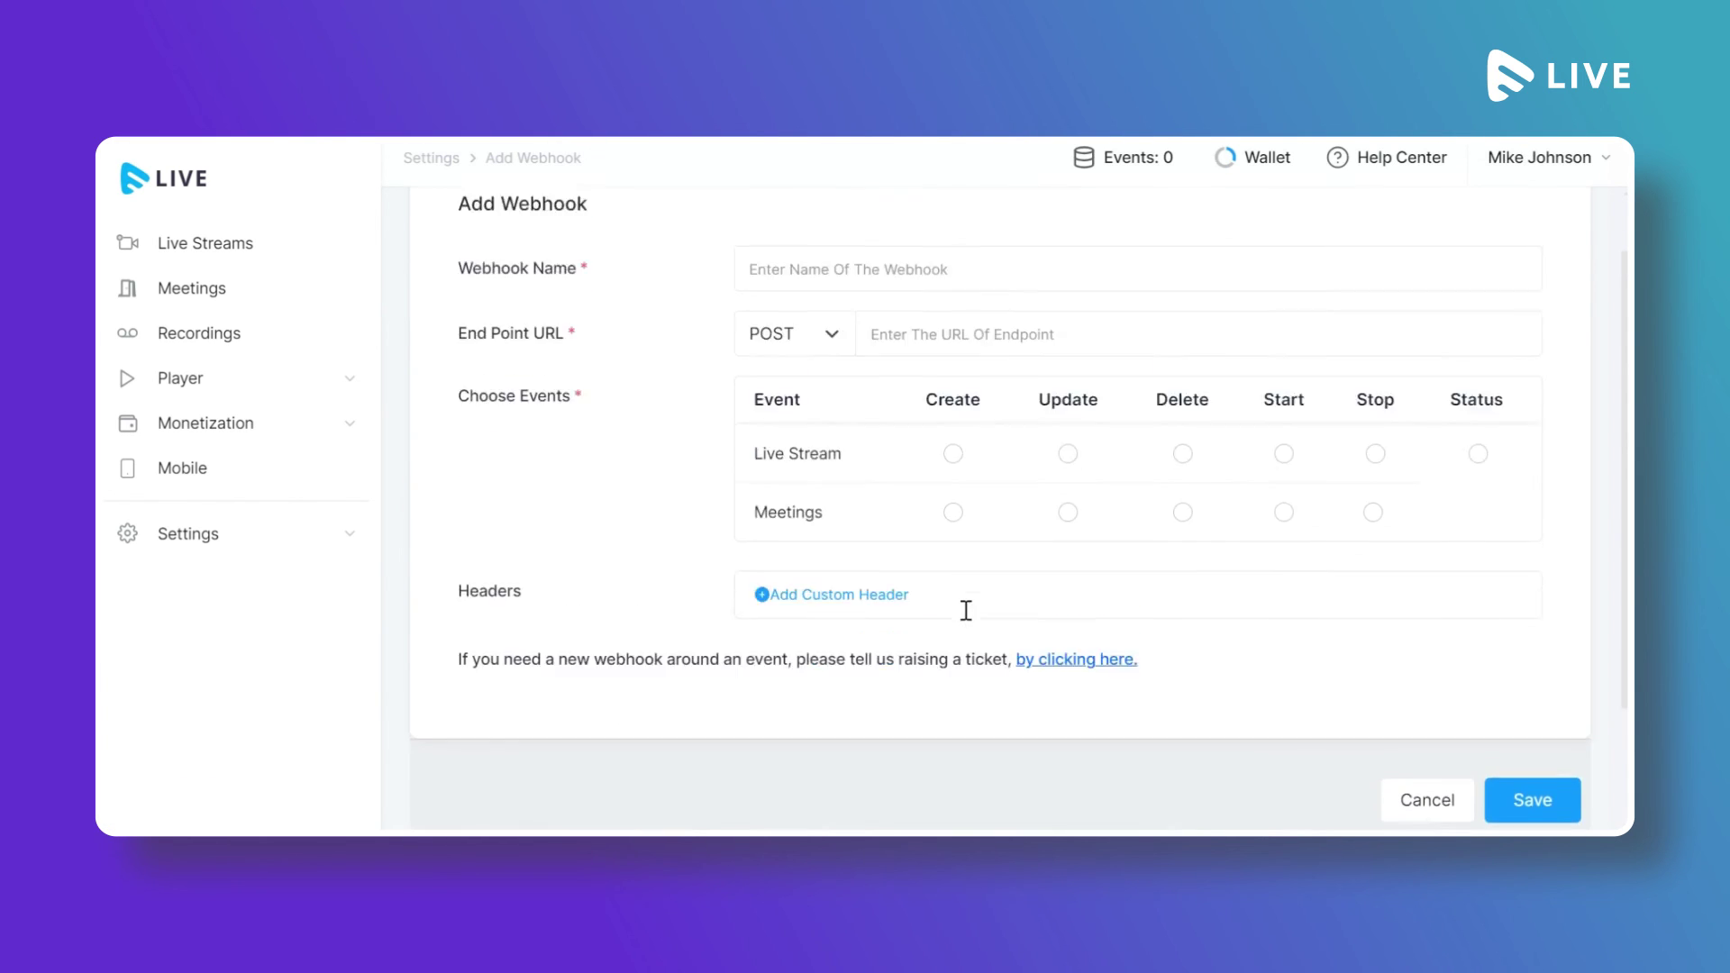
click(329, 539)
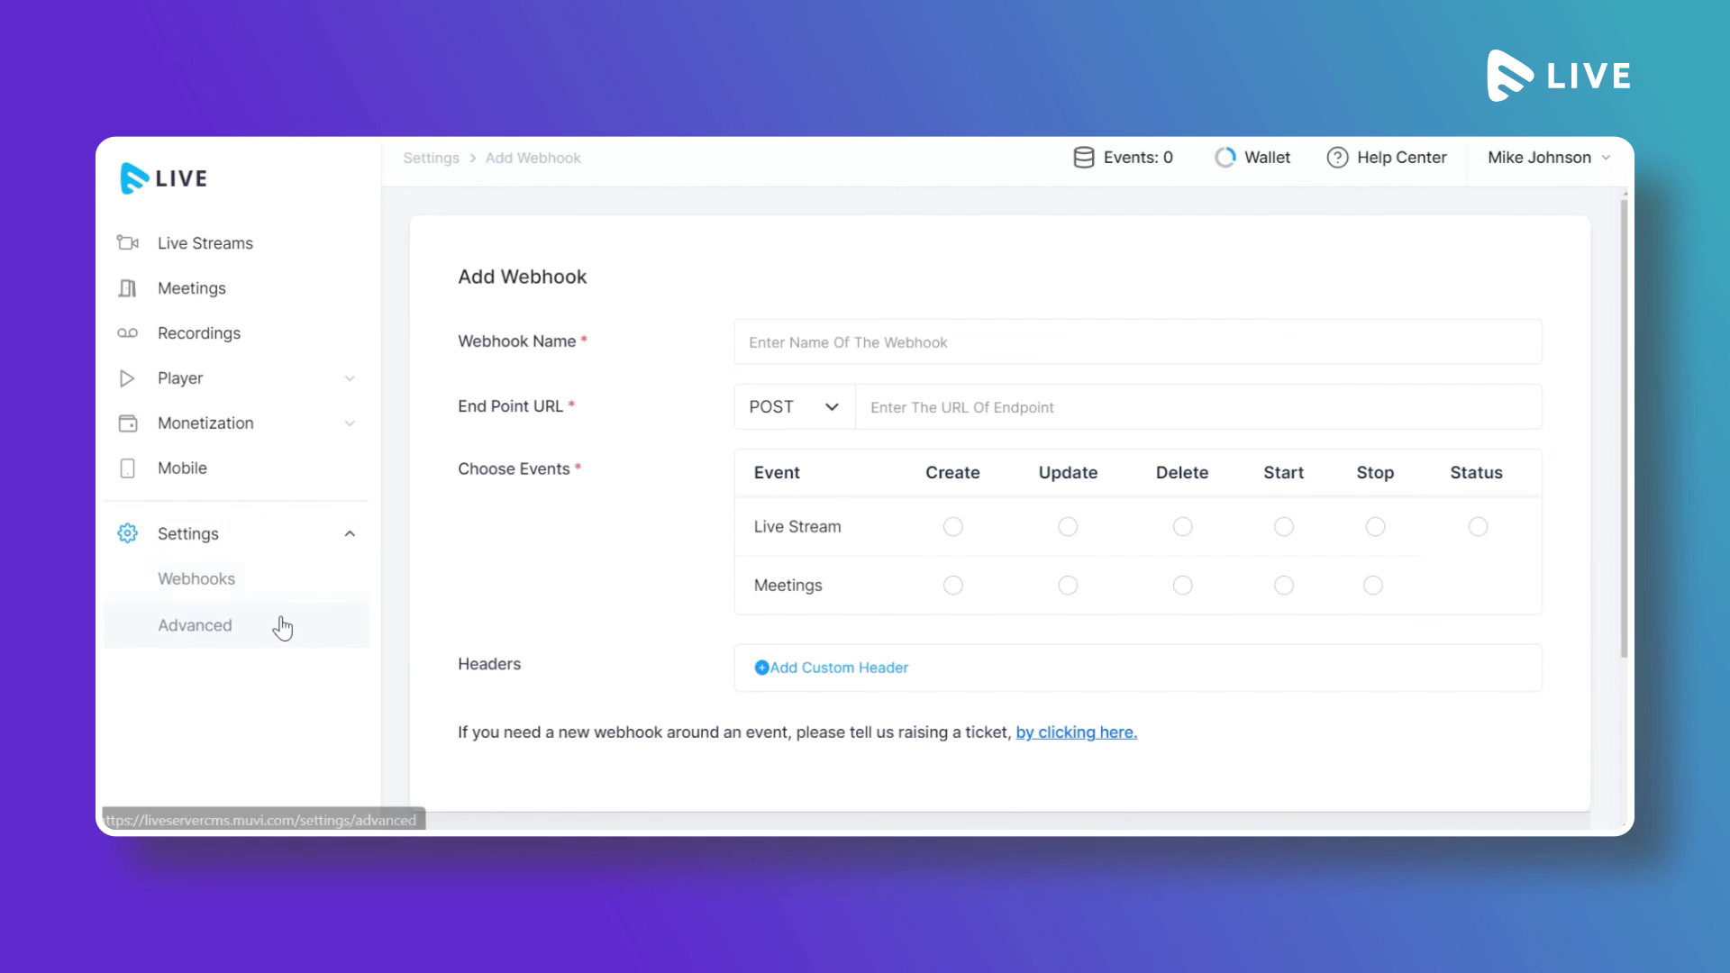
- Go to Advanced Settings and unmask both the App Id and Secret Key
click(297, 622)
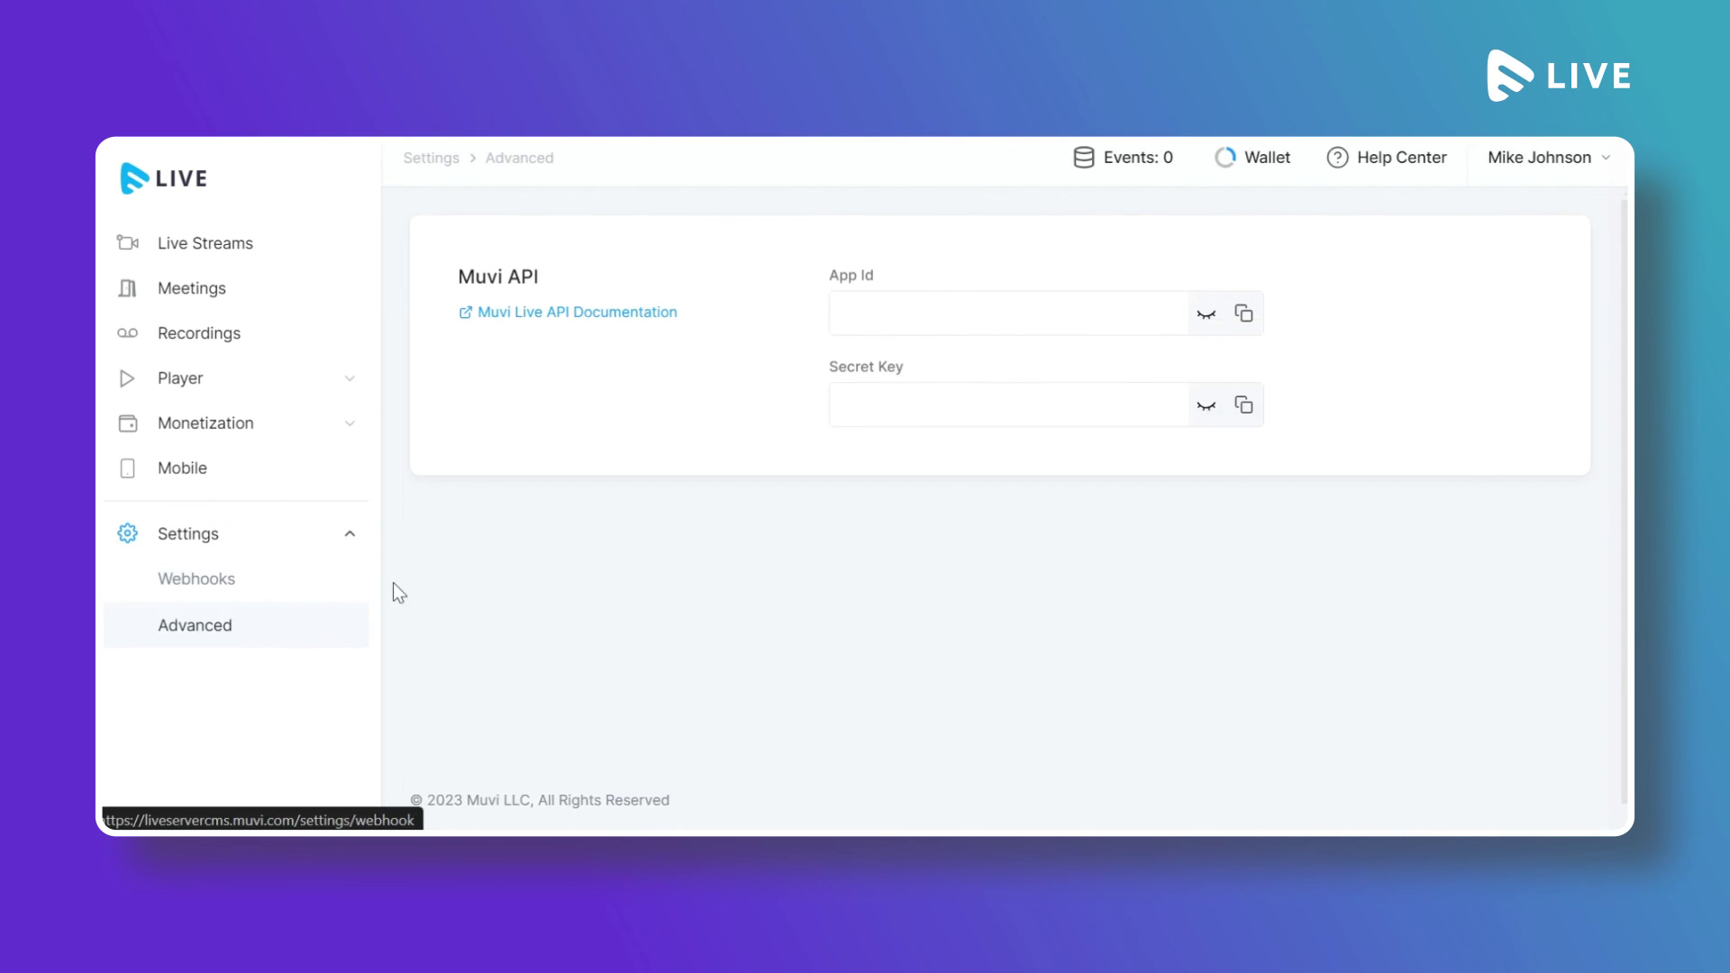
click(1203, 315)
click(1206, 407)
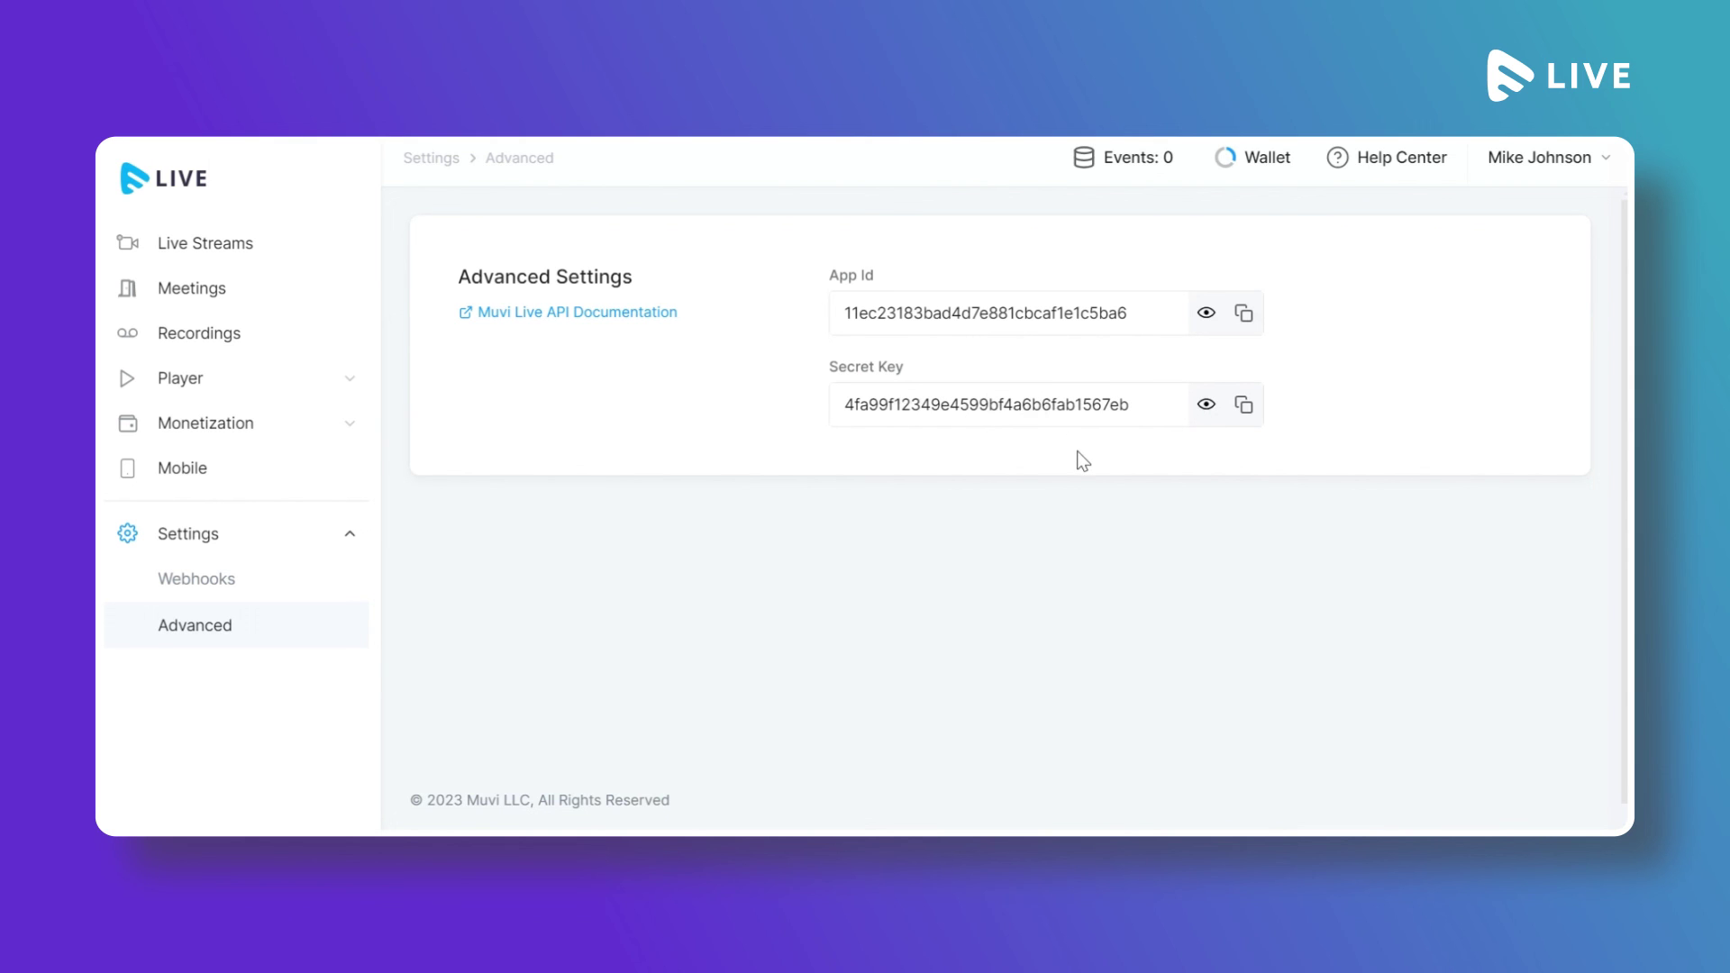